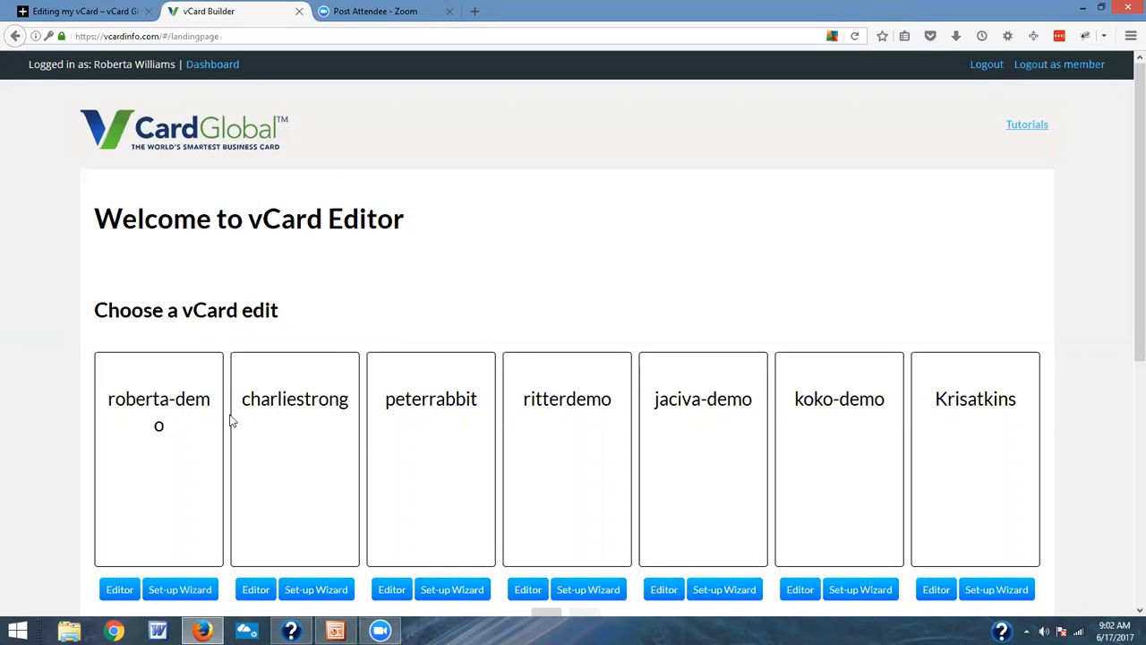
# Step: Look over the vCard dashboard and open the second vCard in the list in the editor
pyautogui.scroll(-1, 599, 444)
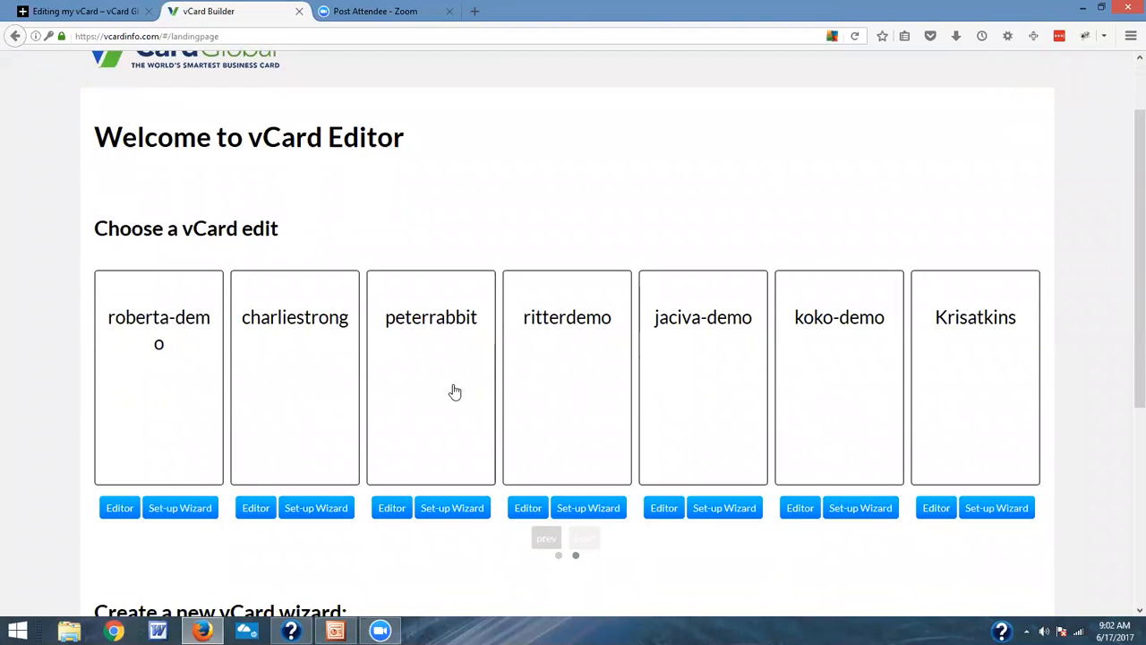
pyautogui.scroll(-2, 453, 391)
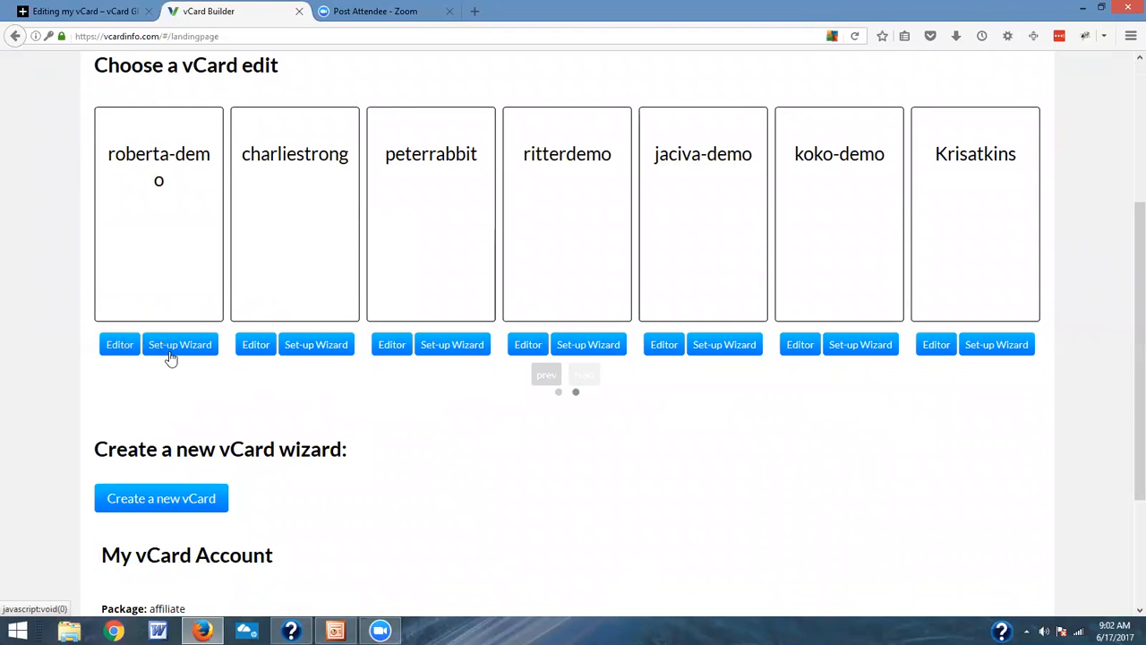
pyautogui.scroll(-2, 171, 358)
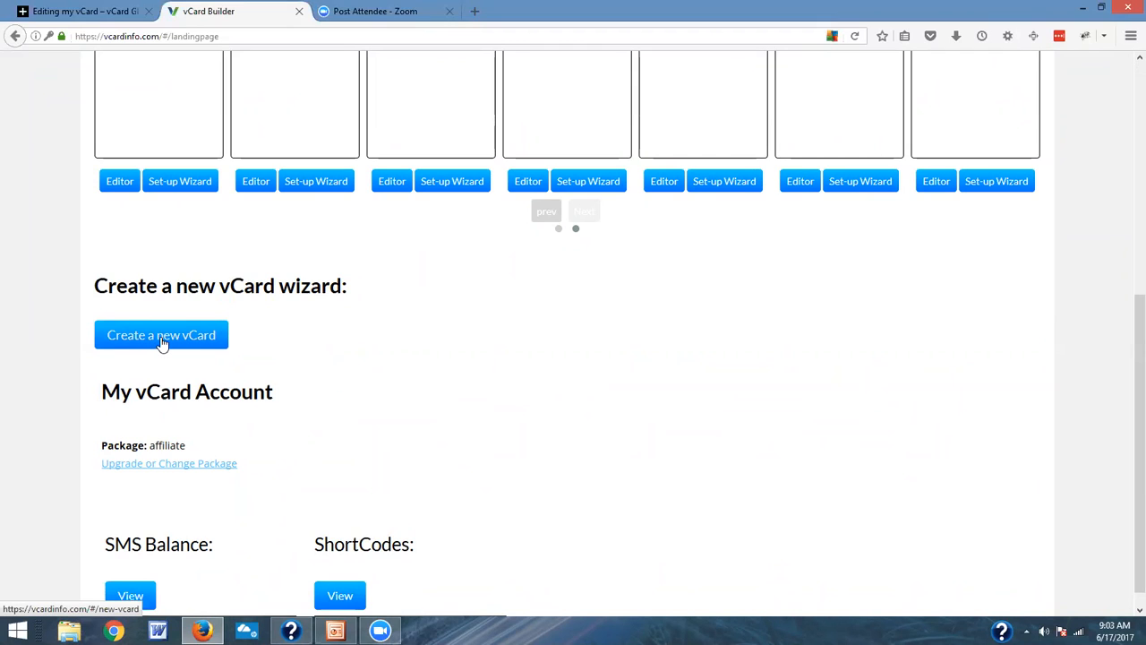
pyautogui.scroll(-1, 162, 343)
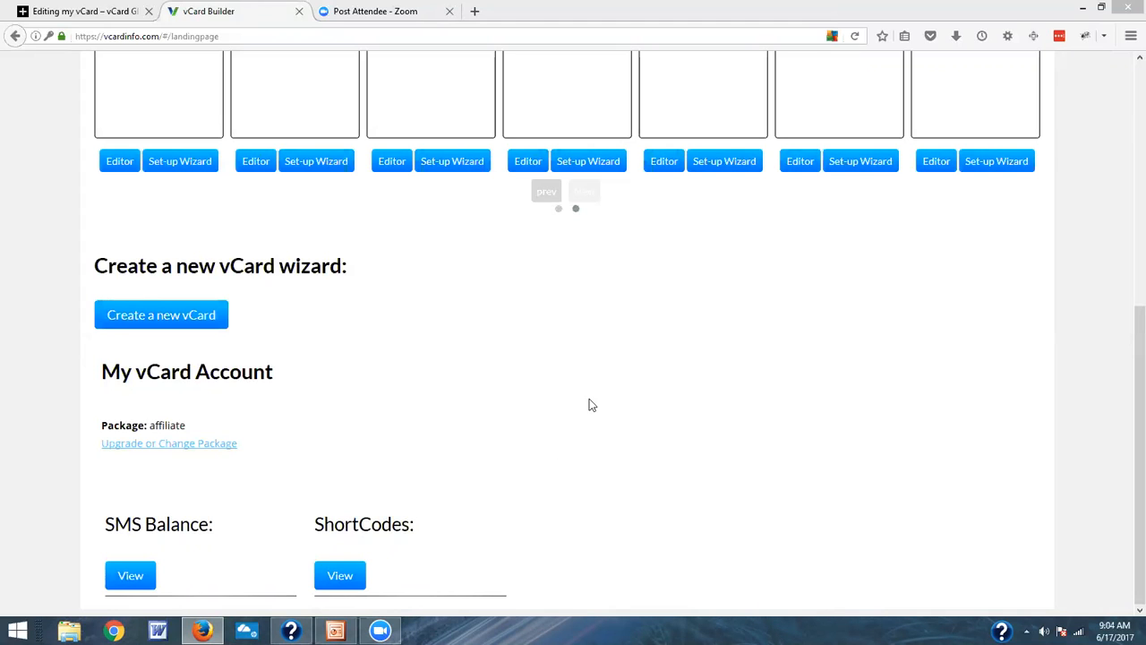
pyautogui.moveTo(1126, 333); pyautogui.dragTo(1128, 128)
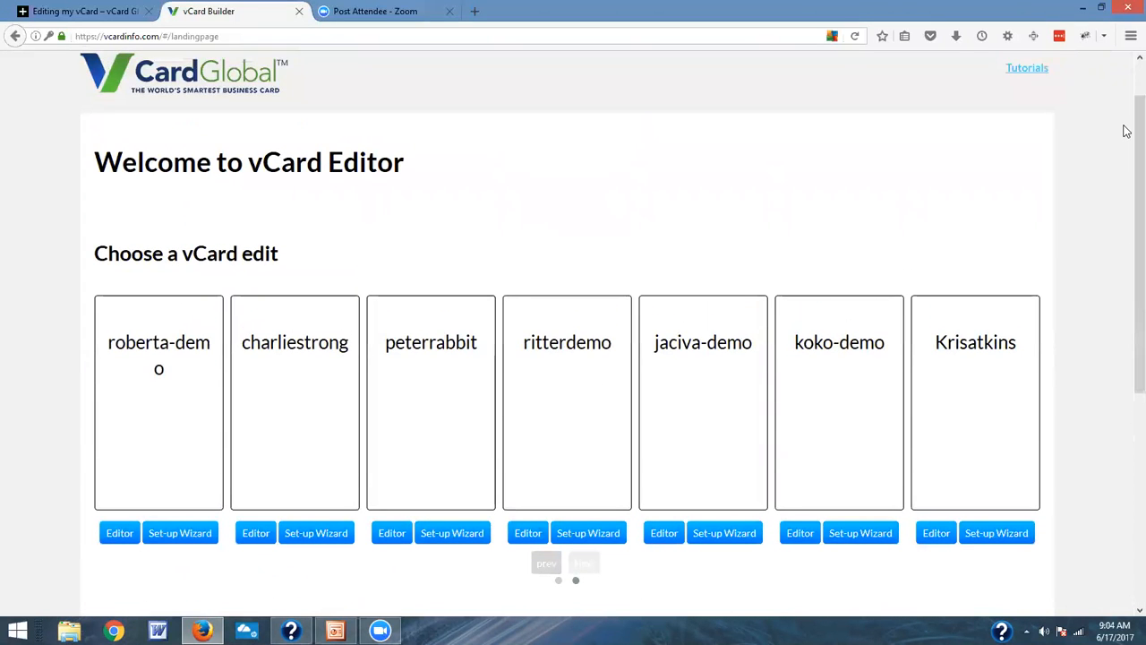
pyautogui.click(263, 538)
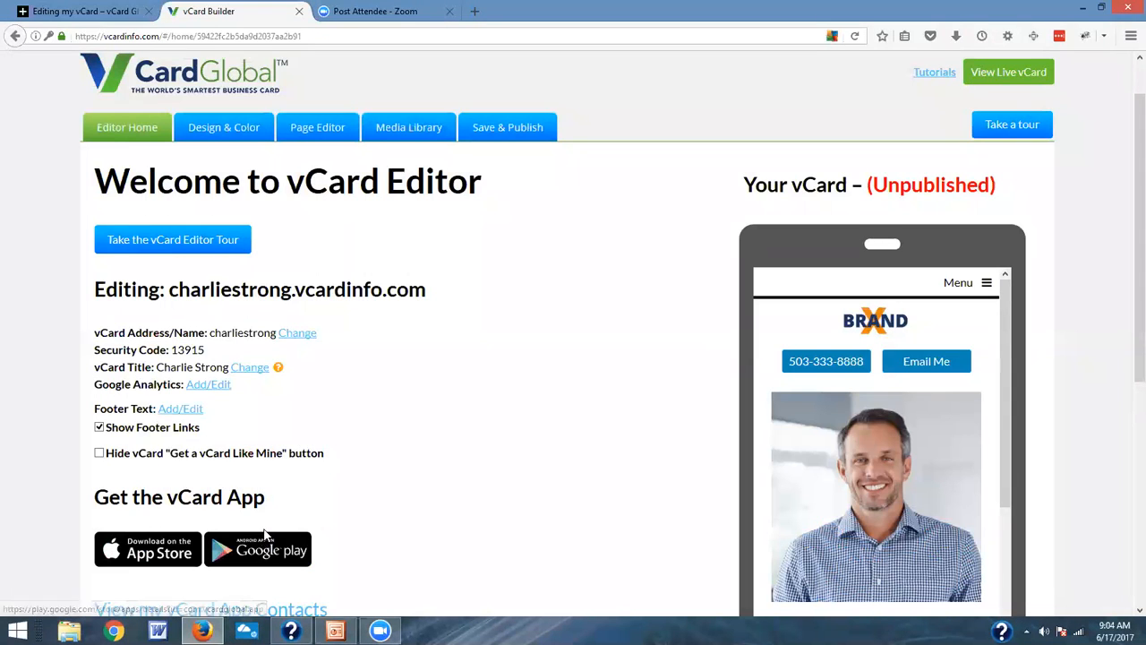
# Step: Open the tutorials and view the article "How do I Edit My Contact Information?" in the Editing my vCard category
pyautogui.scroll(1, 265, 538)
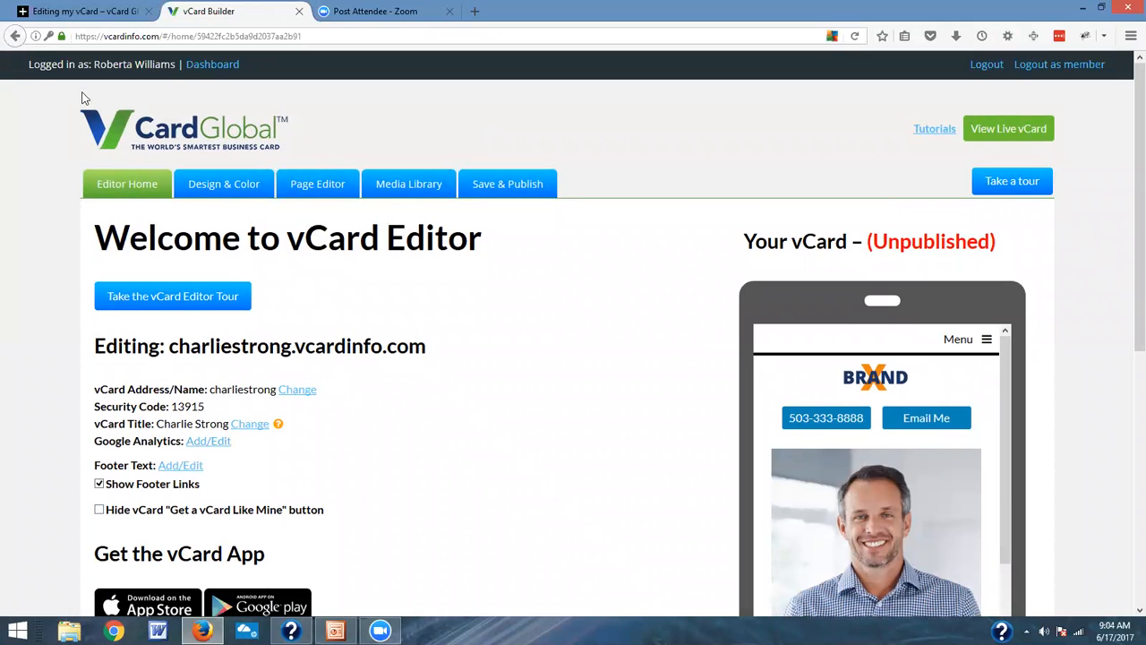
pyautogui.click(938, 134)
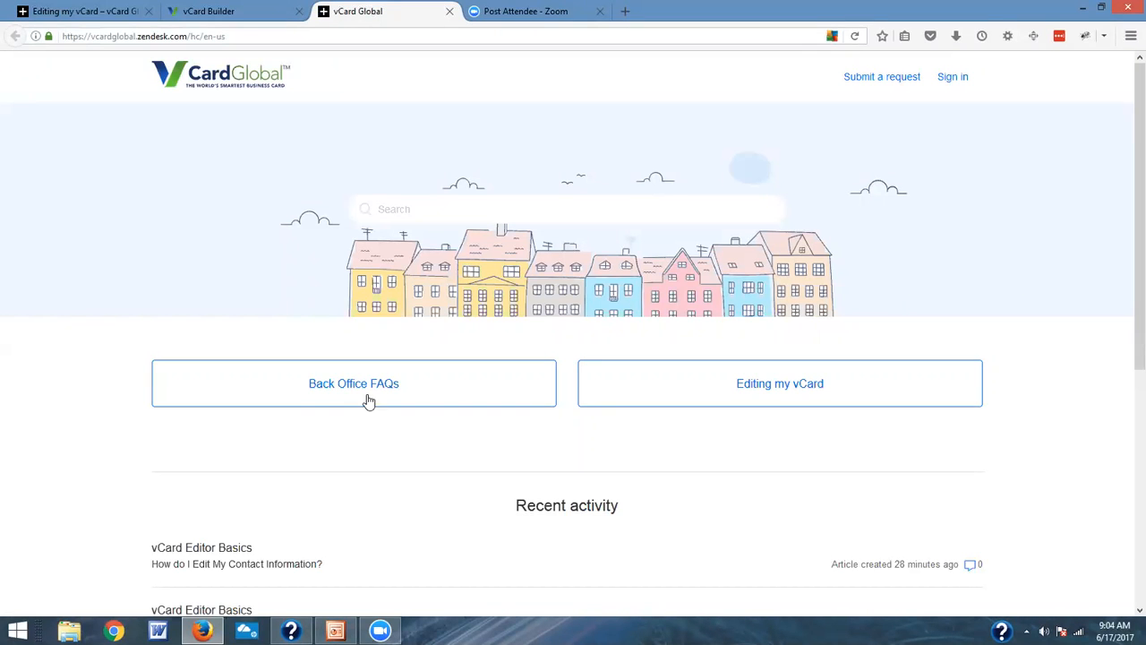
pyautogui.click(623, 396)
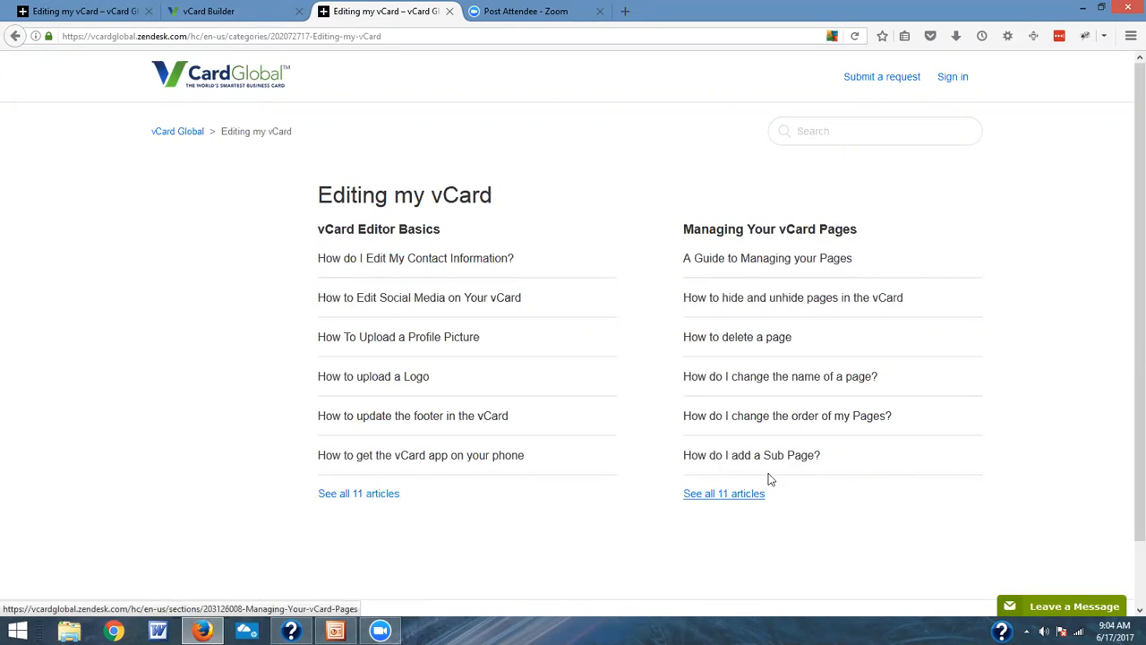
pyautogui.click(472, 260)
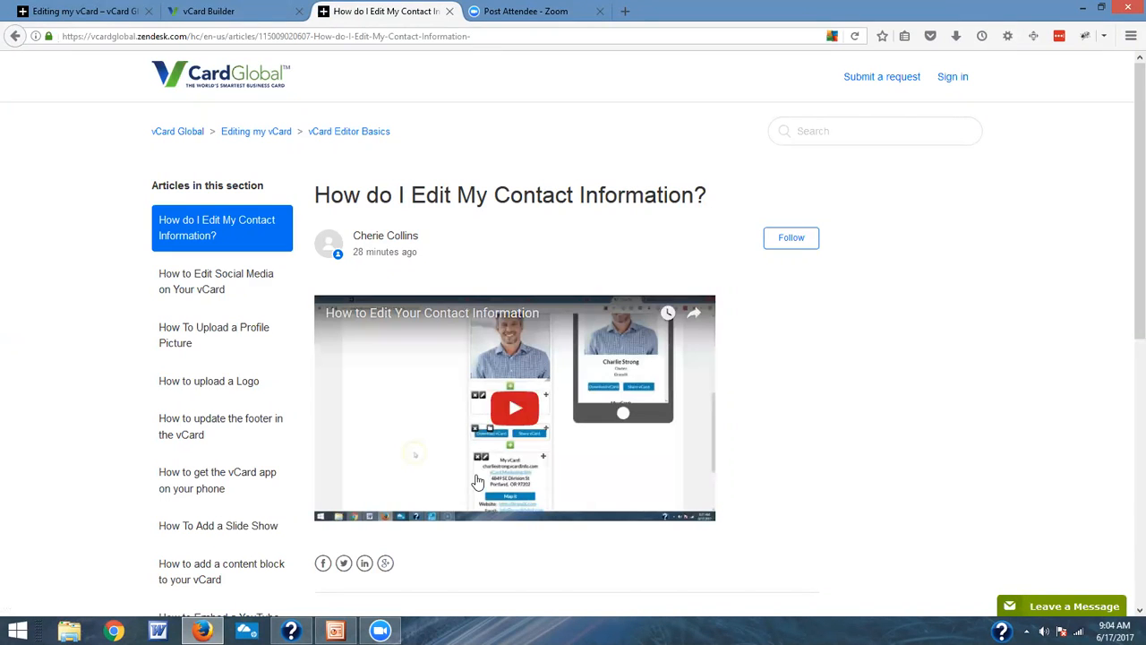
# Step: Return to the vCard editor, examine its home page, and highlight the name part of the vCard's web address
pyautogui.click(250, 16)
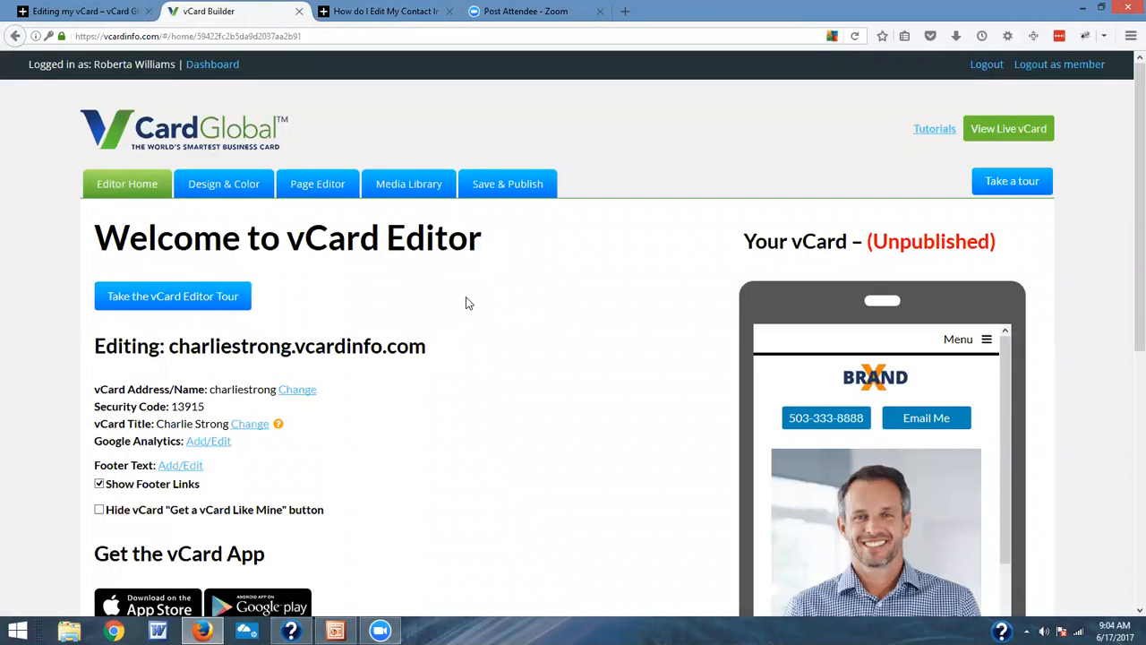
pyautogui.scroll(-2, 465, 303)
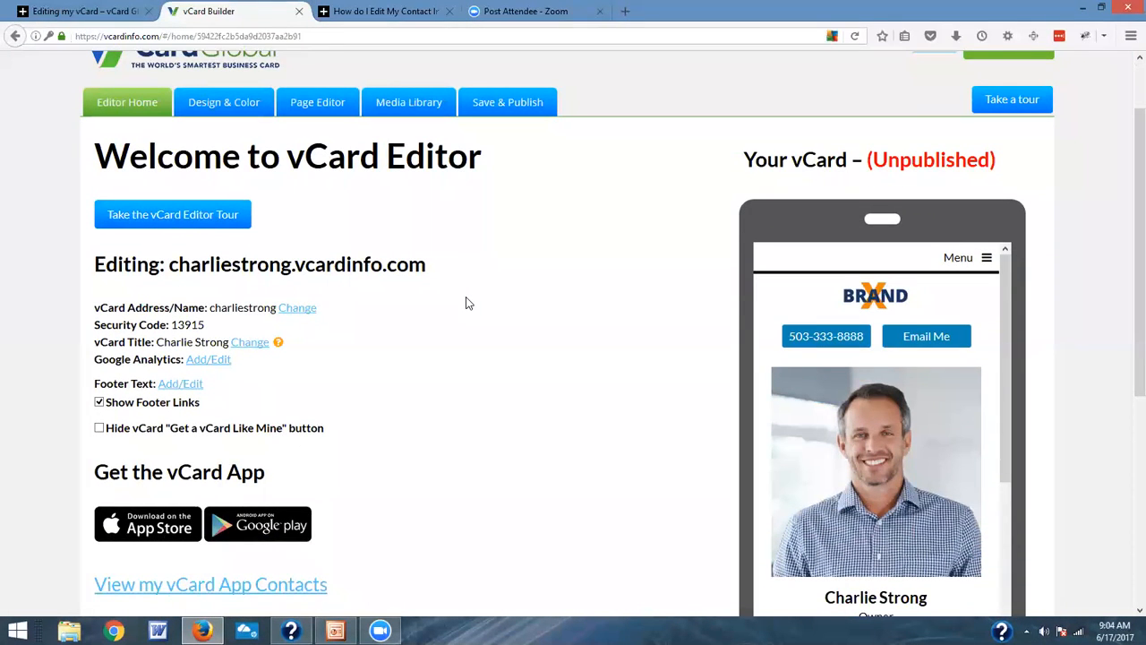
pyautogui.scroll(-2, 465, 303)
pyautogui.scroll(4, 466, 303)
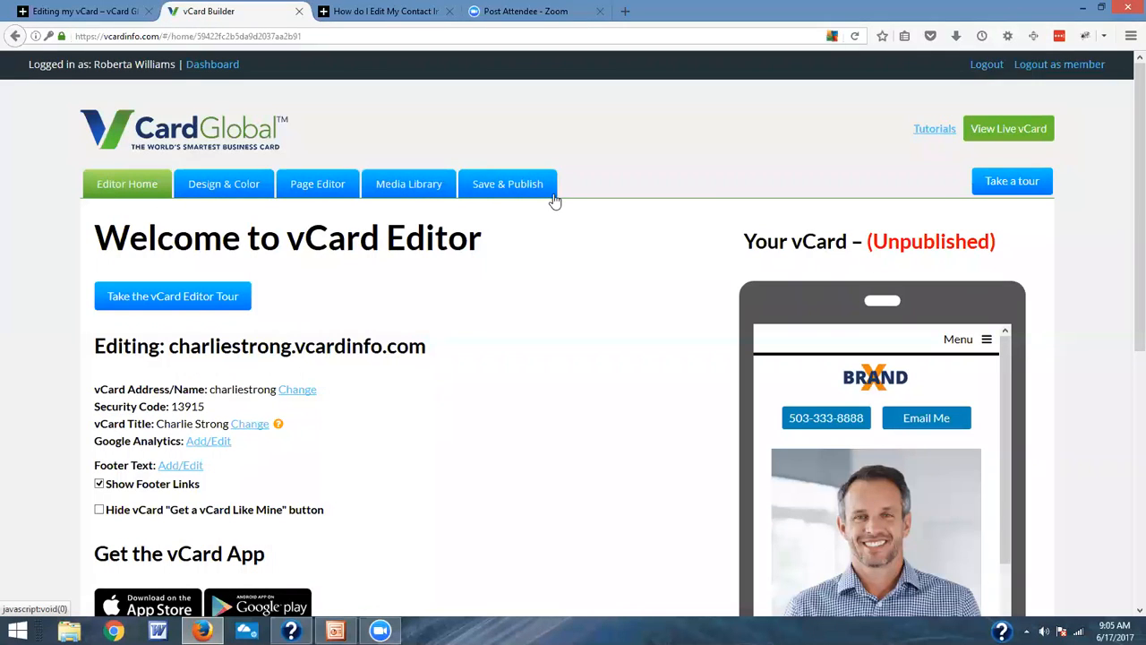
pyautogui.scroll(-3, 554, 202)
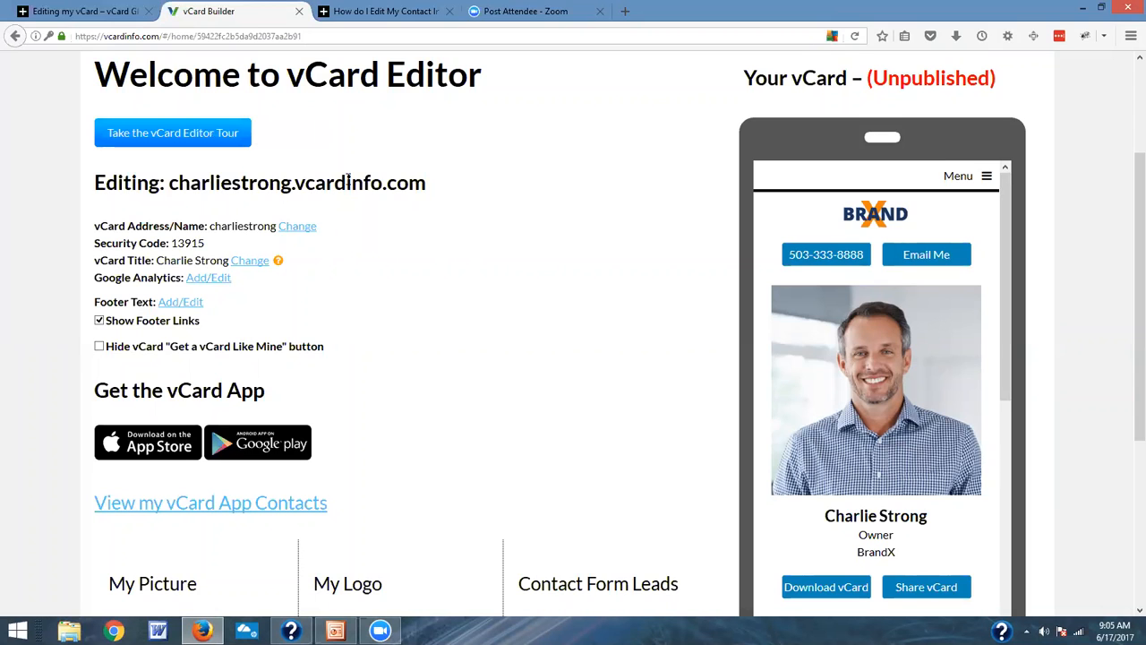
pyautogui.scroll(-1, 501, 237)
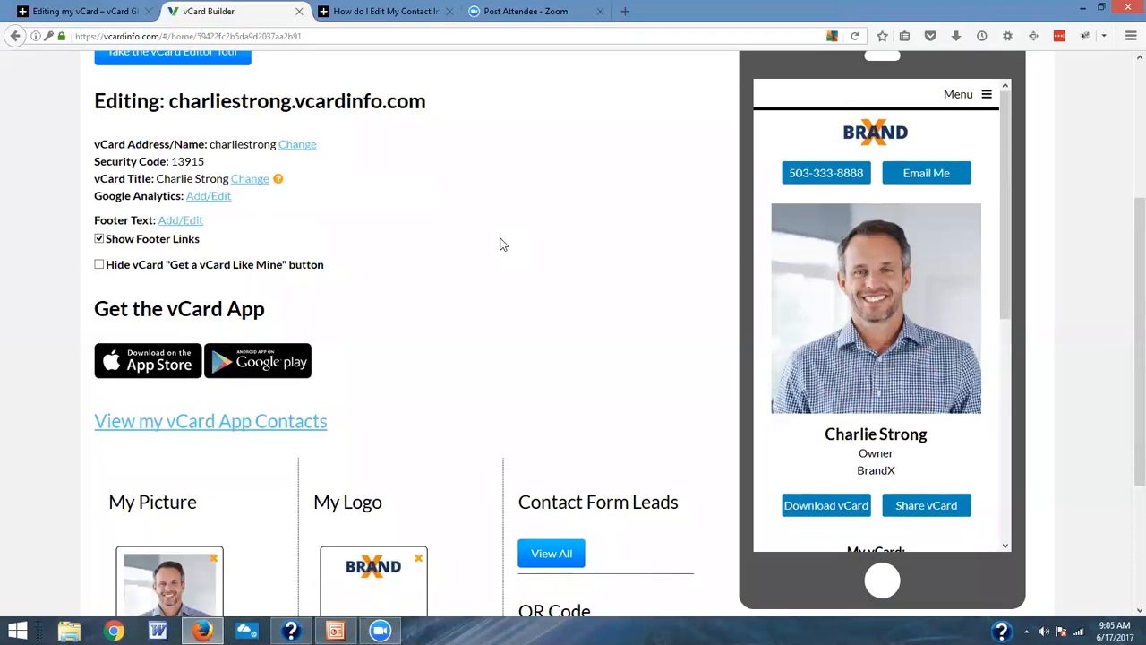
pyautogui.scroll(1, 501, 244)
pyautogui.scroll(1, 498, 240)
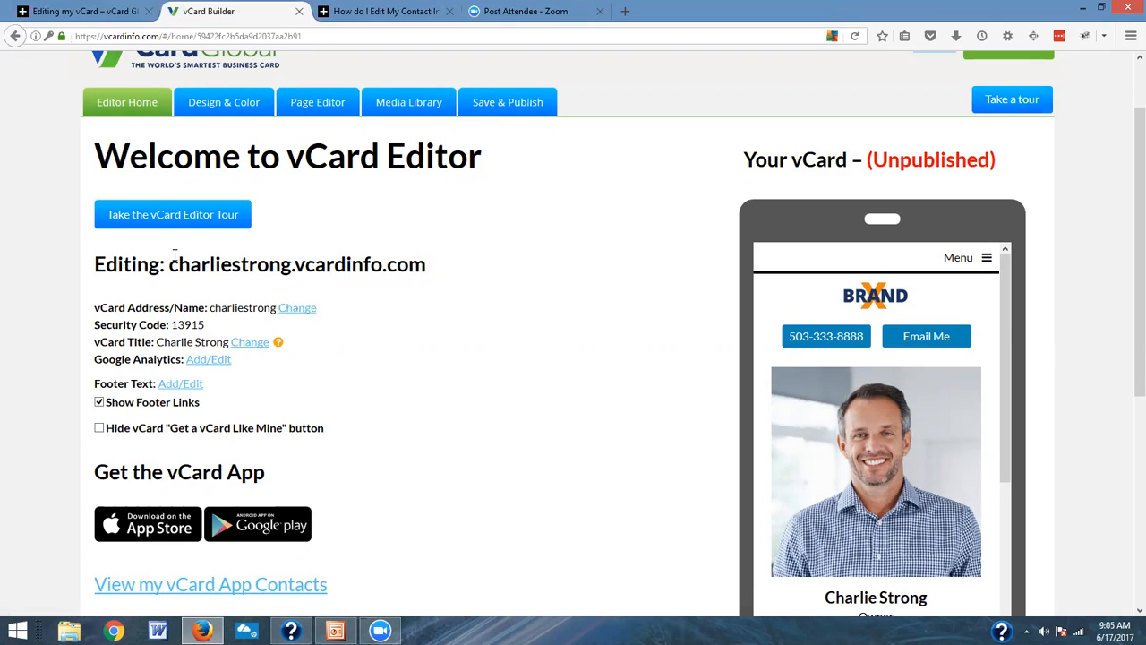
pyautogui.moveTo(170, 263); pyautogui.dragTo(293, 273)
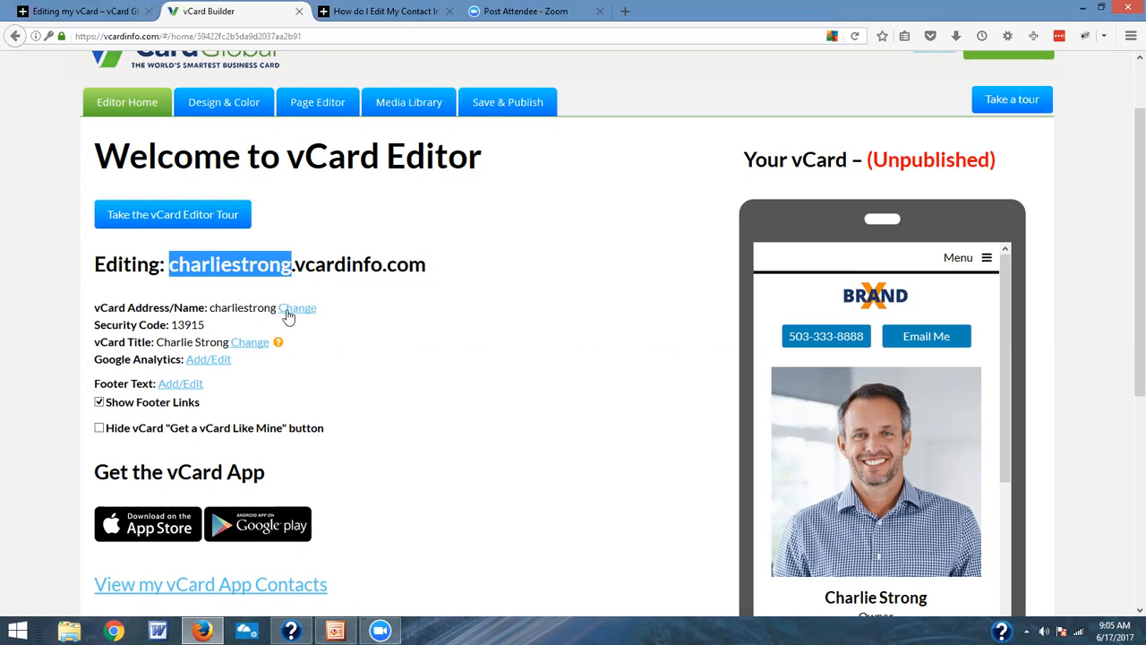
pyautogui.scroll(-2, 323, 340)
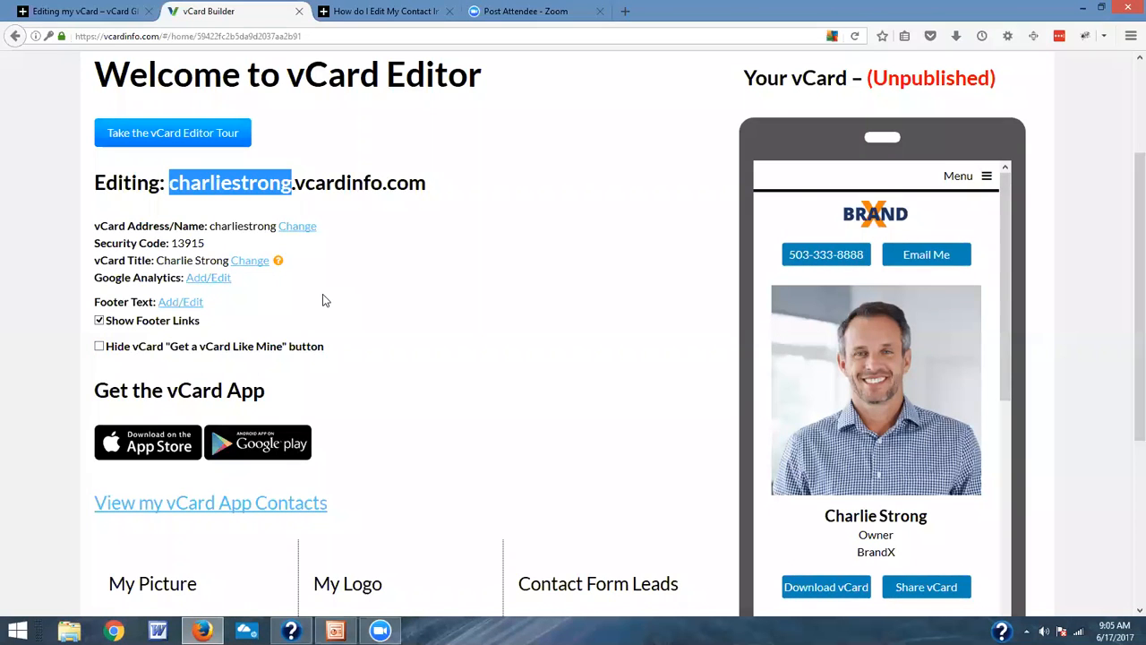
# Step: View the live vCard in its own browser tab and return to the editor
pyautogui.scroll(1, 378, 313)
pyautogui.scroll(3, 377, 312)
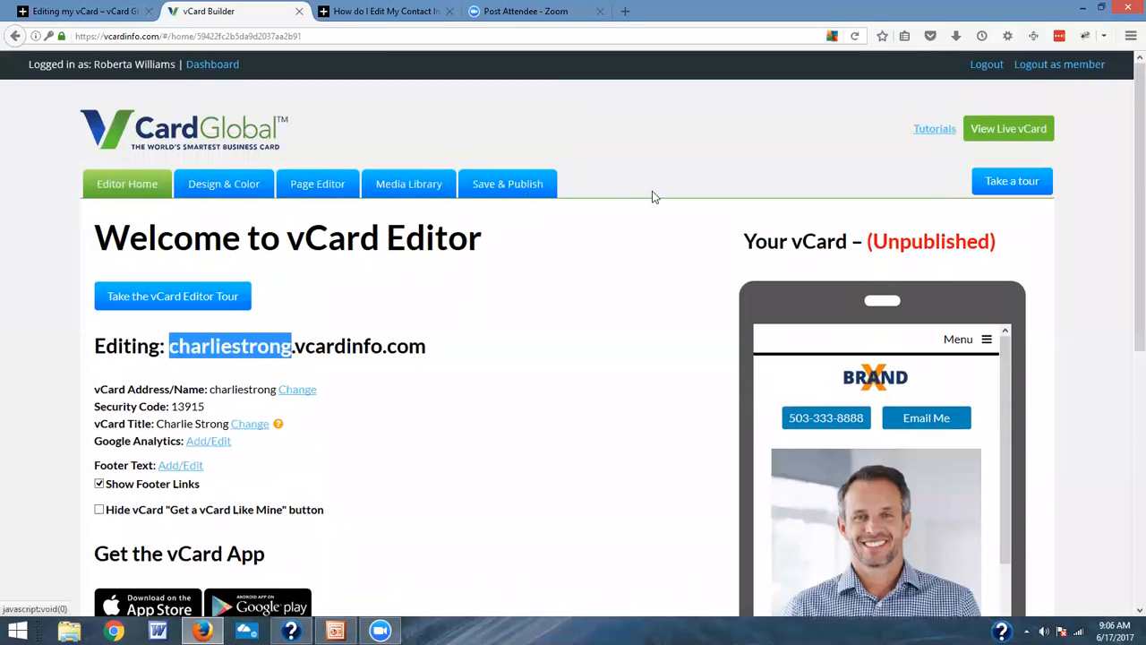
pyautogui.click(1007, 130)
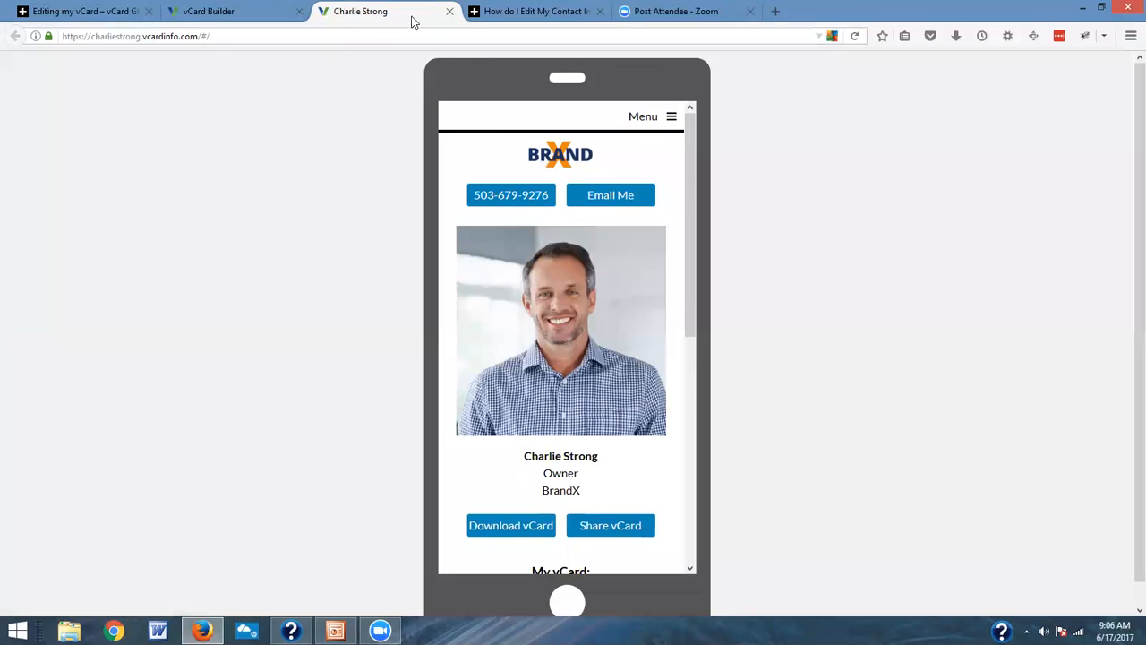
pyautogui.moveTo(413, 20); pyautogui.dragTo(386, 23)
pyautogui.click(254, 12)
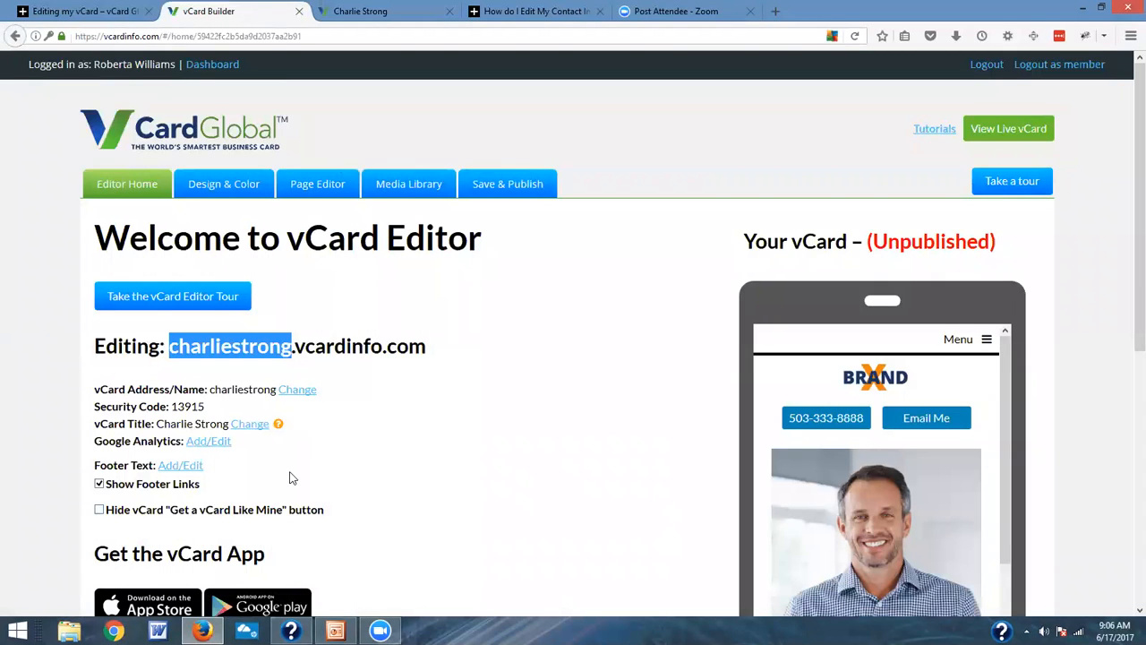
# Step: Hide the footer links in the vCard preview and show them again
pyautogui.scroll(-2, 289, 473)
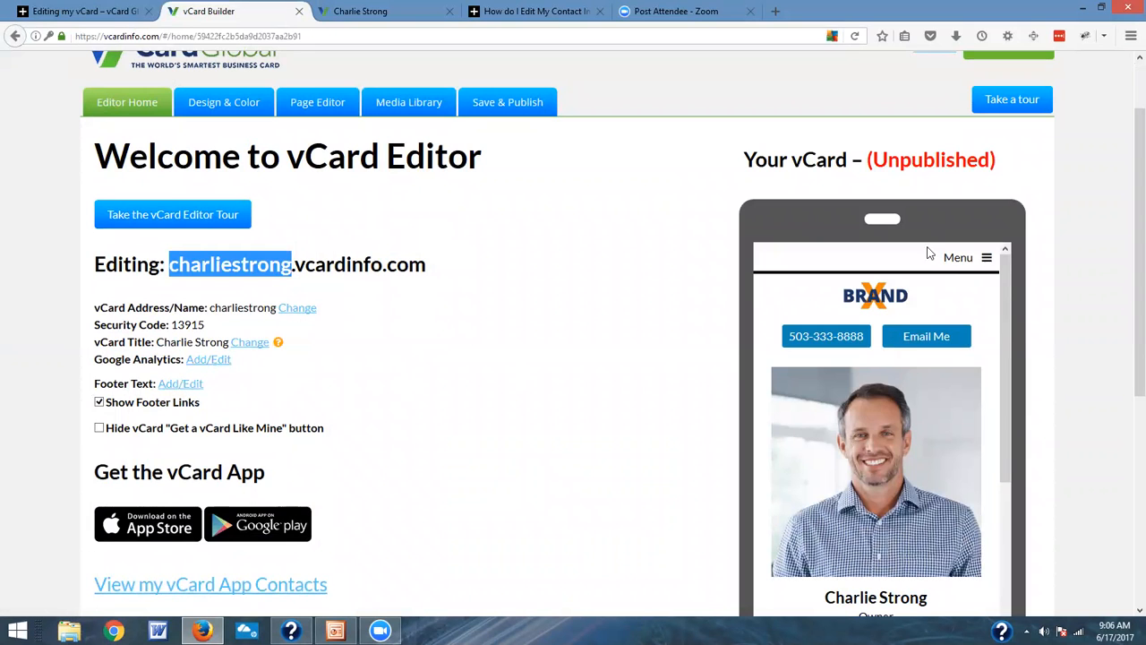
pyautogui.moveTo(1131, 128); pyautogui.dragTo(1126, 248)
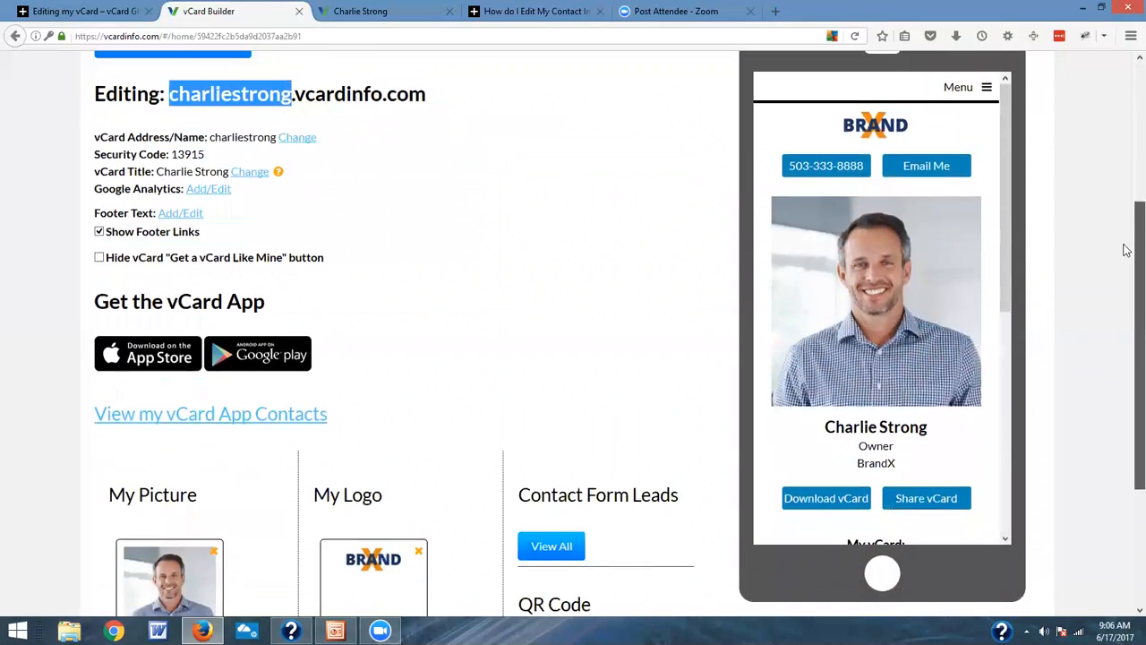
pyautogui.moveTo(1006, 95); pyautogui.dragTo(1012, 327)
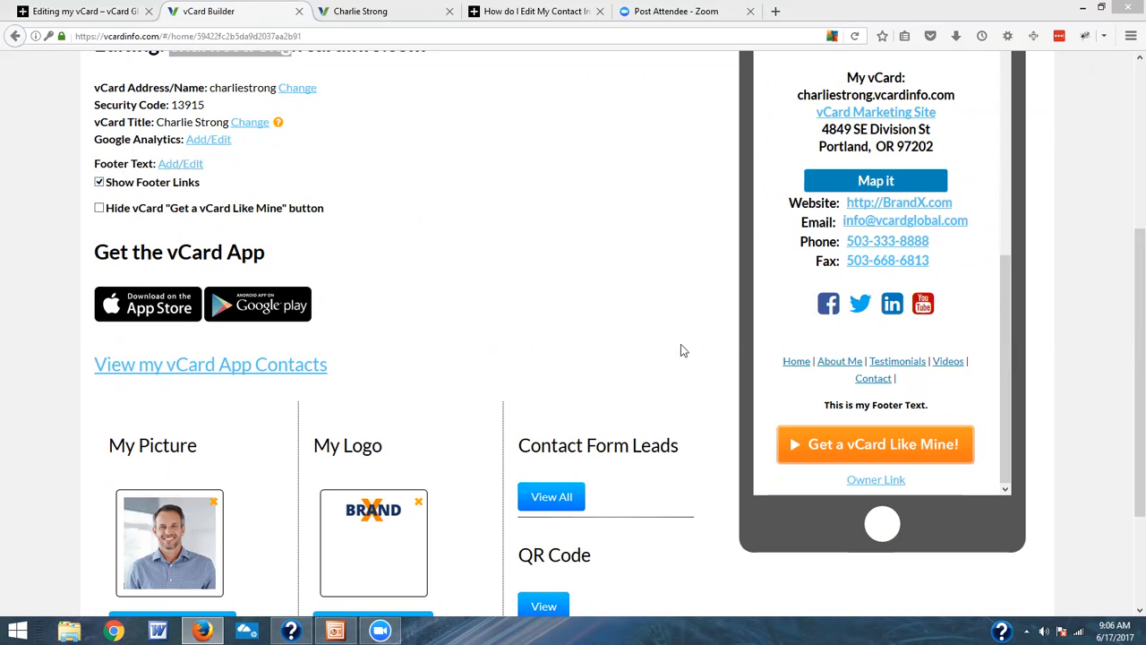
pyautogui.click(99, 185)
pyautogui.click(99, 183)
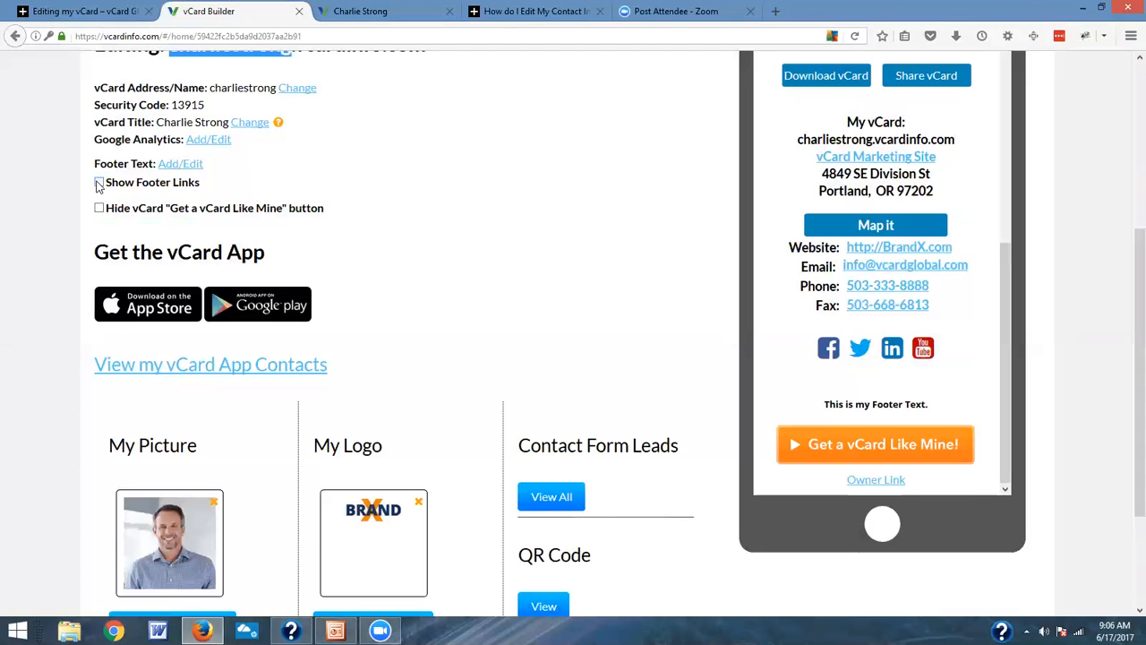
pyautogui.click(100, 182)
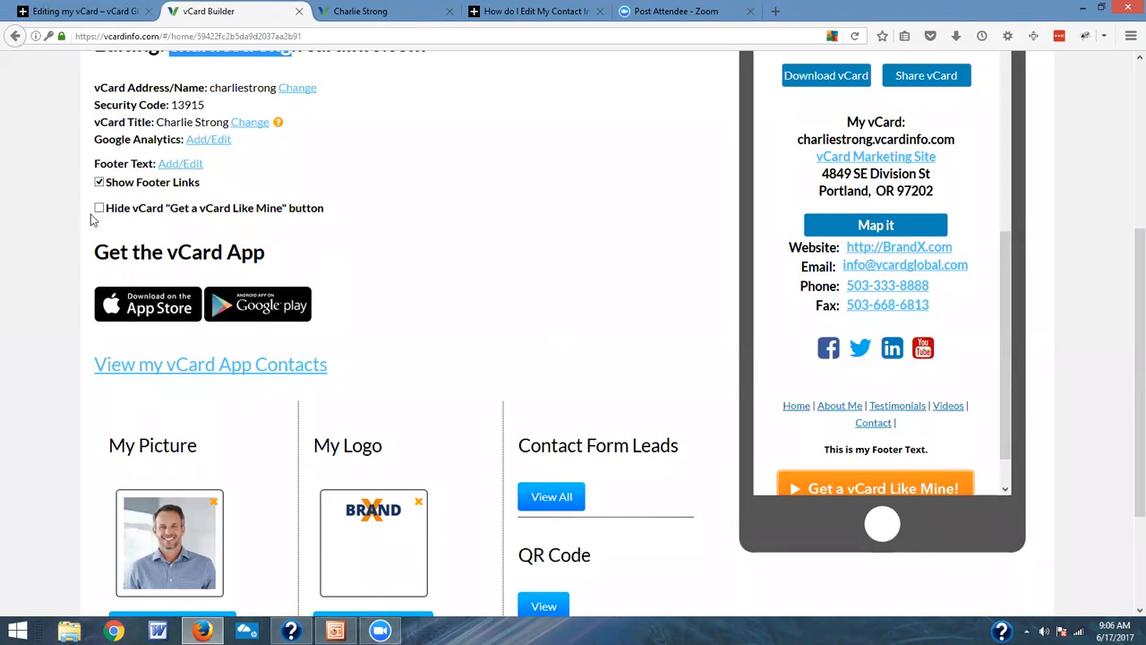
# Step: Hide the "Get a vCard Like Mine" button on the vCard and show it again
pyautogui.scroll(-1, 896, 286)
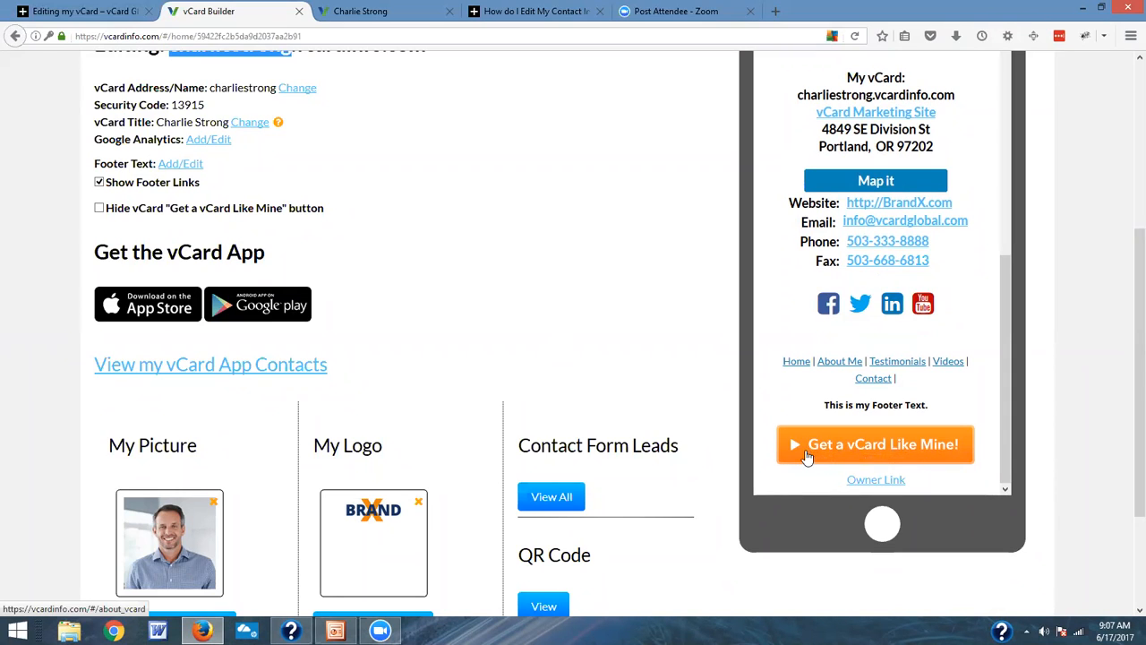
pyautogui.click(99, 209)
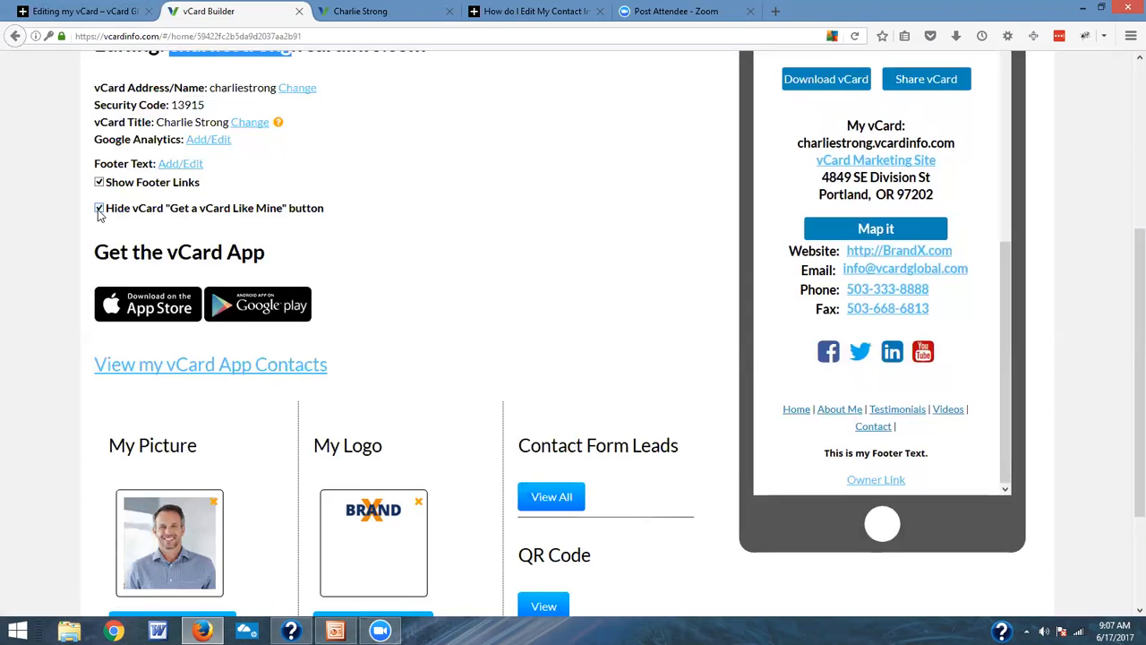
pyautogui.click(99, 209)
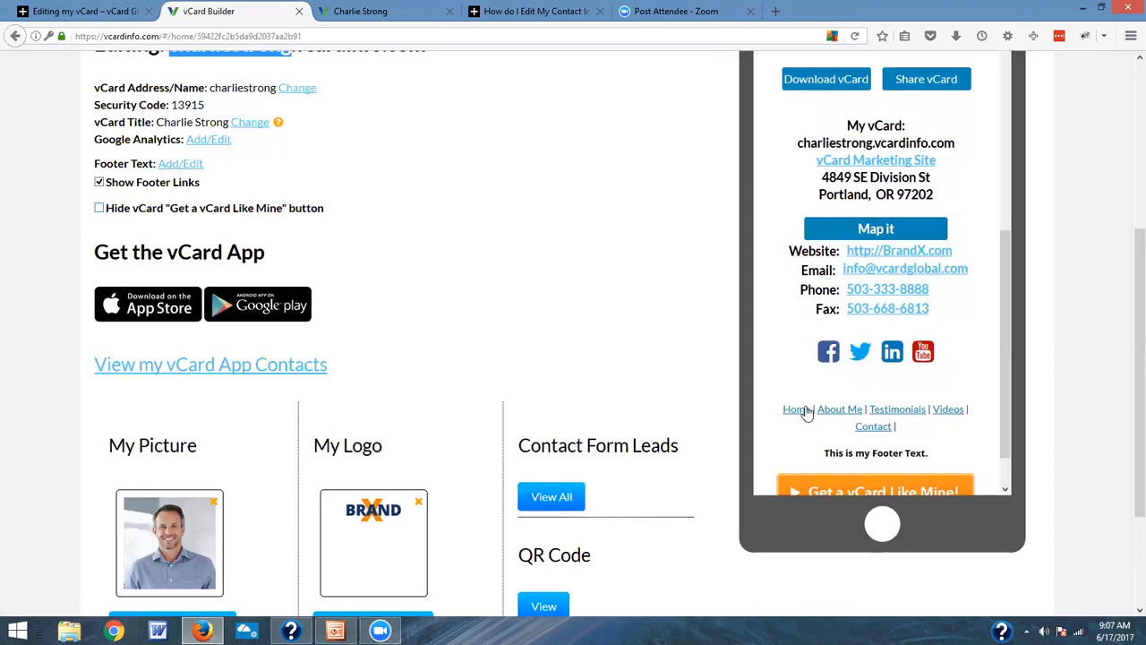
# Step: Highlight the footer text in the preview, view it in the footer text editor, and close the editor without saving
pyautogui.moveTo(931, 454); pyautogui.dragTo(810, 451)
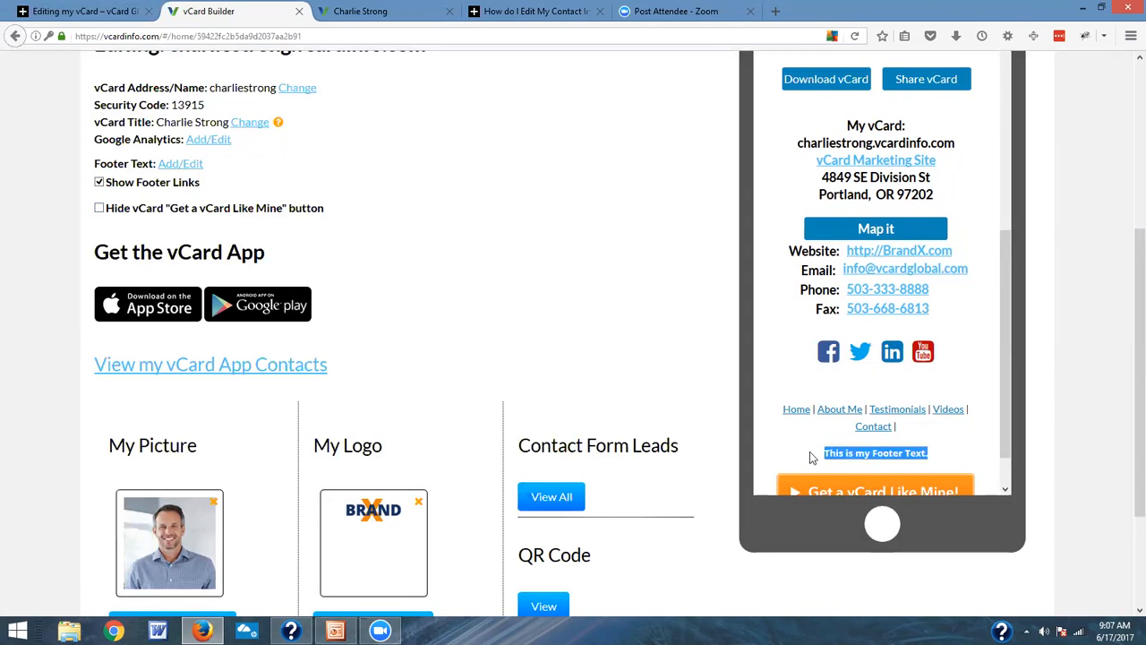
pyautogui.click(167, 164)
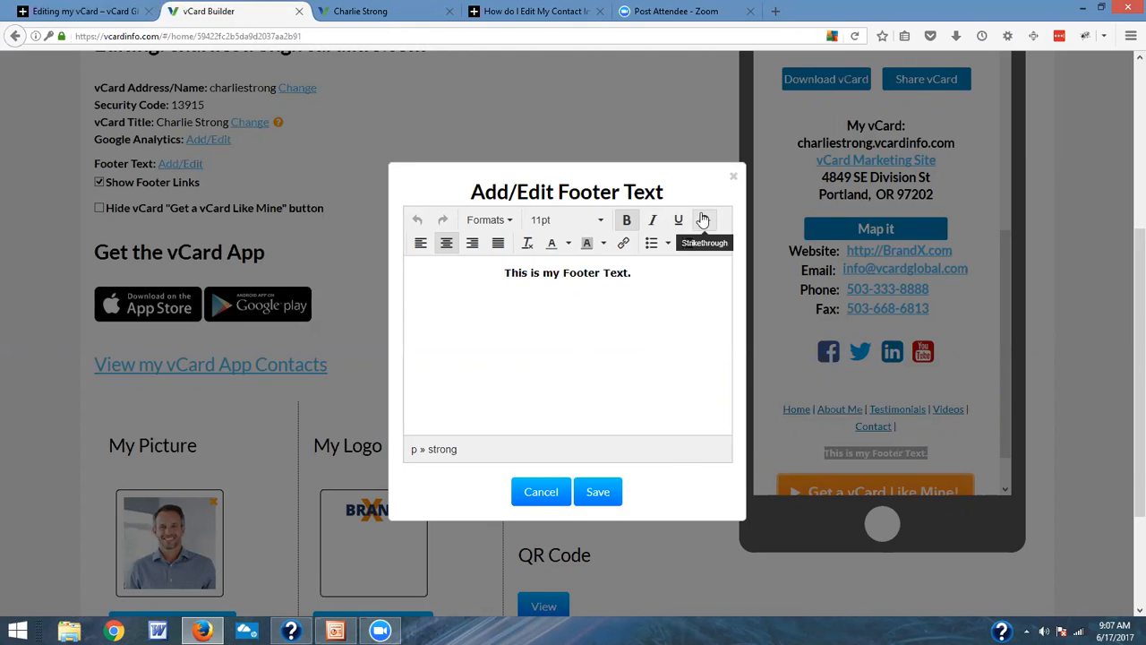
pyautogui.click(734, 176)
# Step: Locate the vCard's security code in the editing details and highlight its line
pyautogui.scroll(-3, 486, 249)
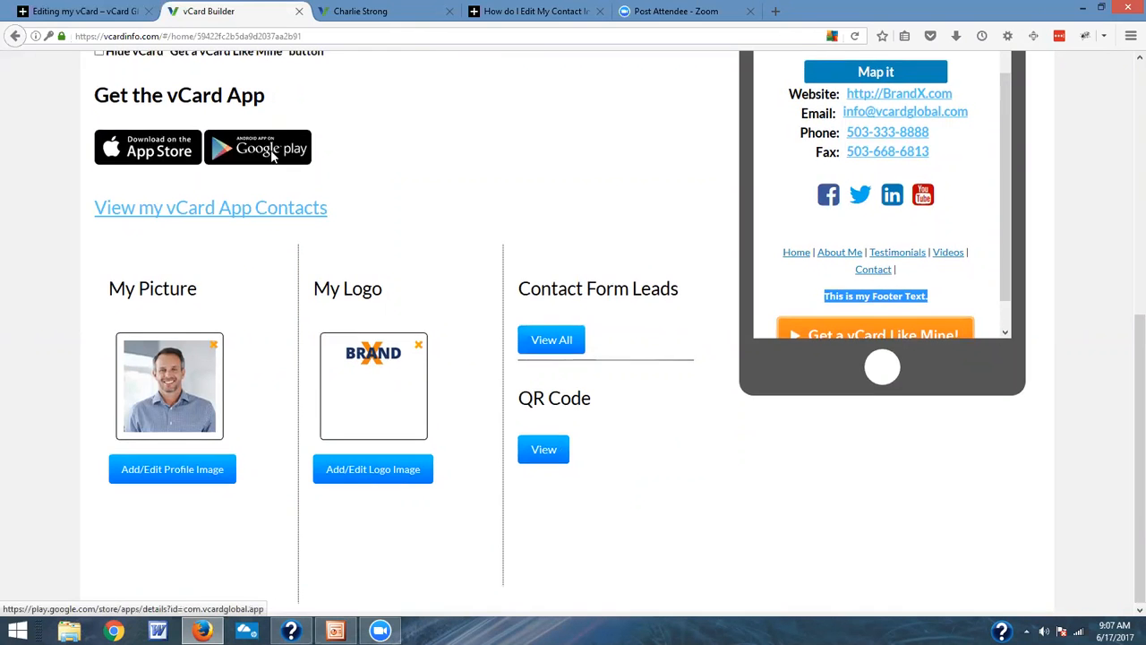
pyautogui.scroll(5, 274, 157)
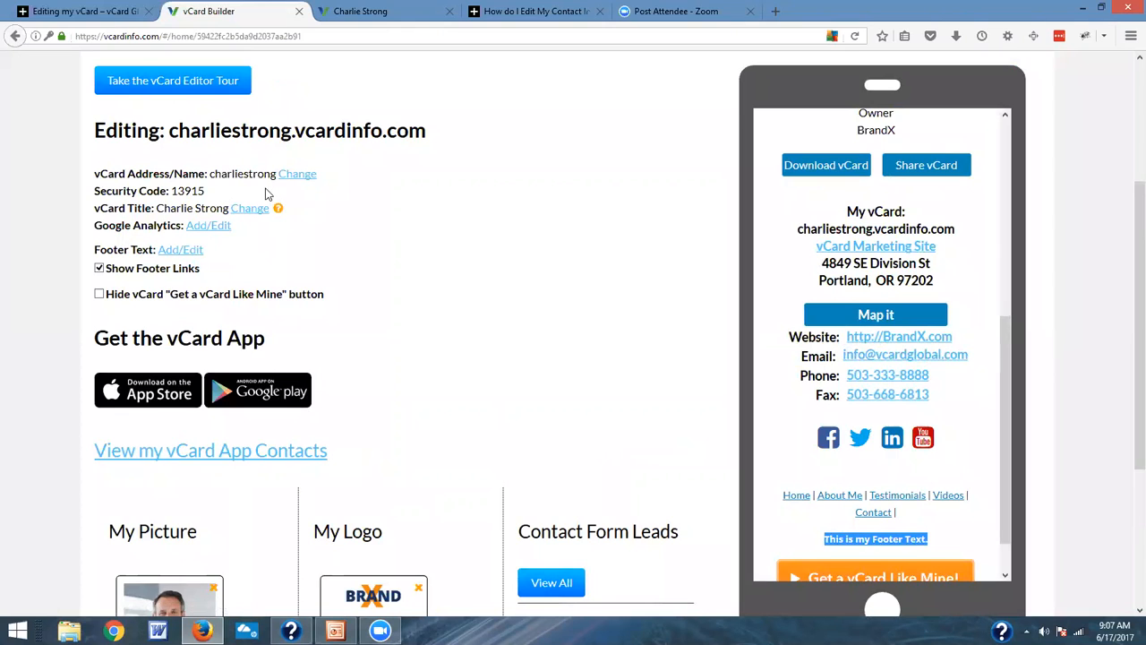
pyautogui.moveTo(214, 193); pyautogui.dragTo(98, 192)
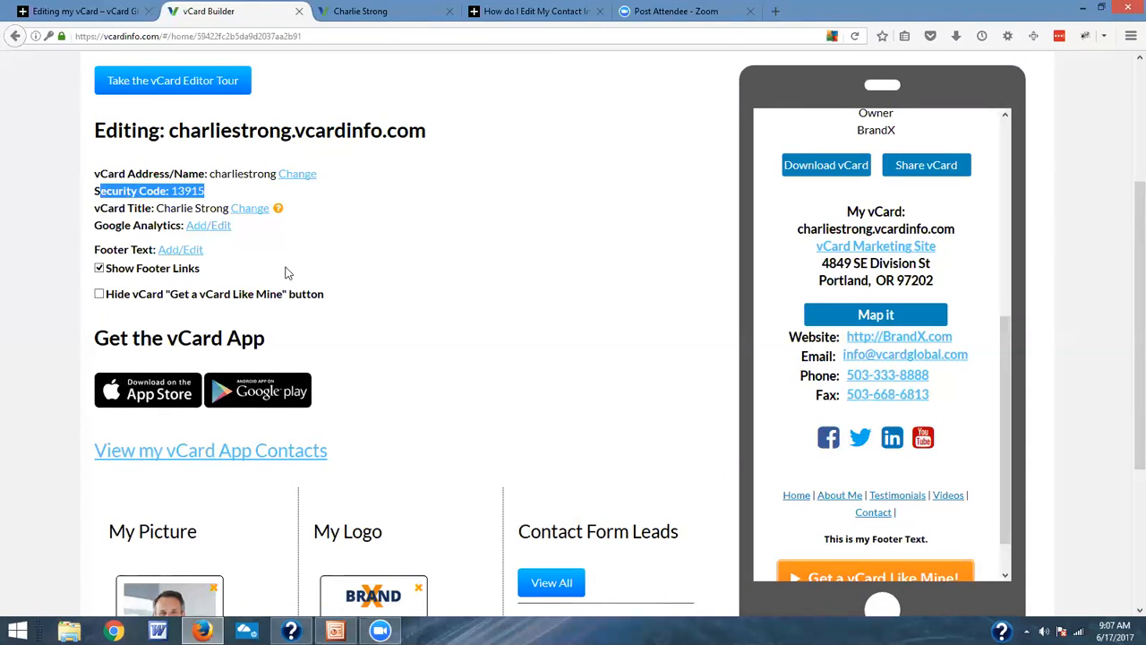
# Step: Review the vCard app download options for App Store and Google Play, and open the vCard App contacts
pyautogui.scroll(-2, 299, 304)
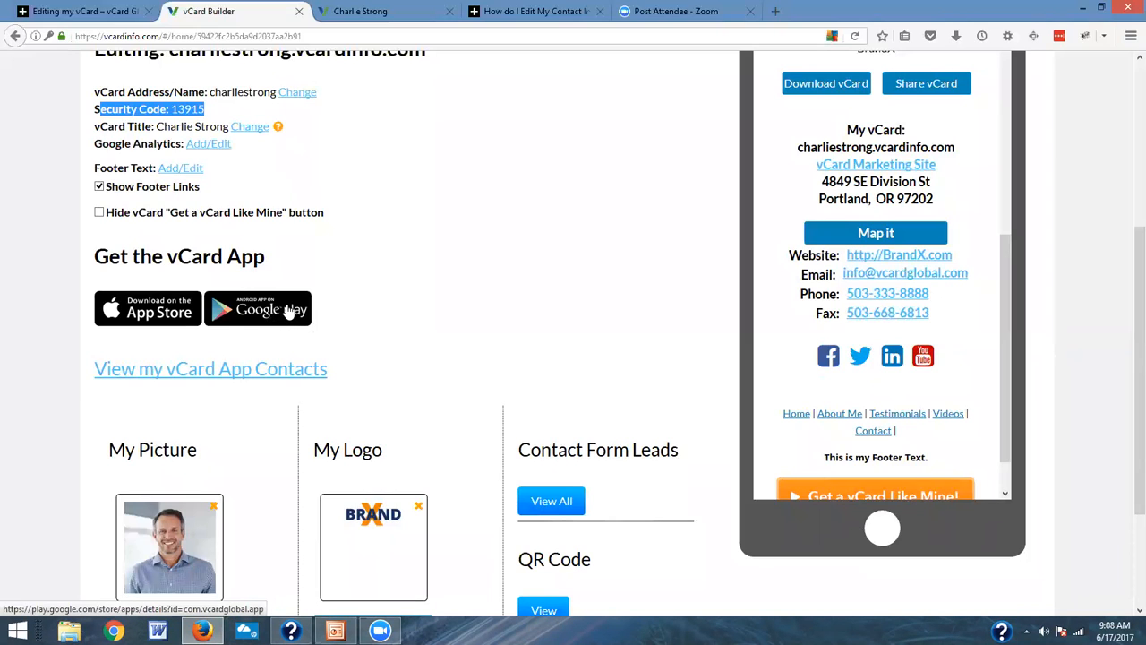
pyautogui.scroll(-3, 289, 309)
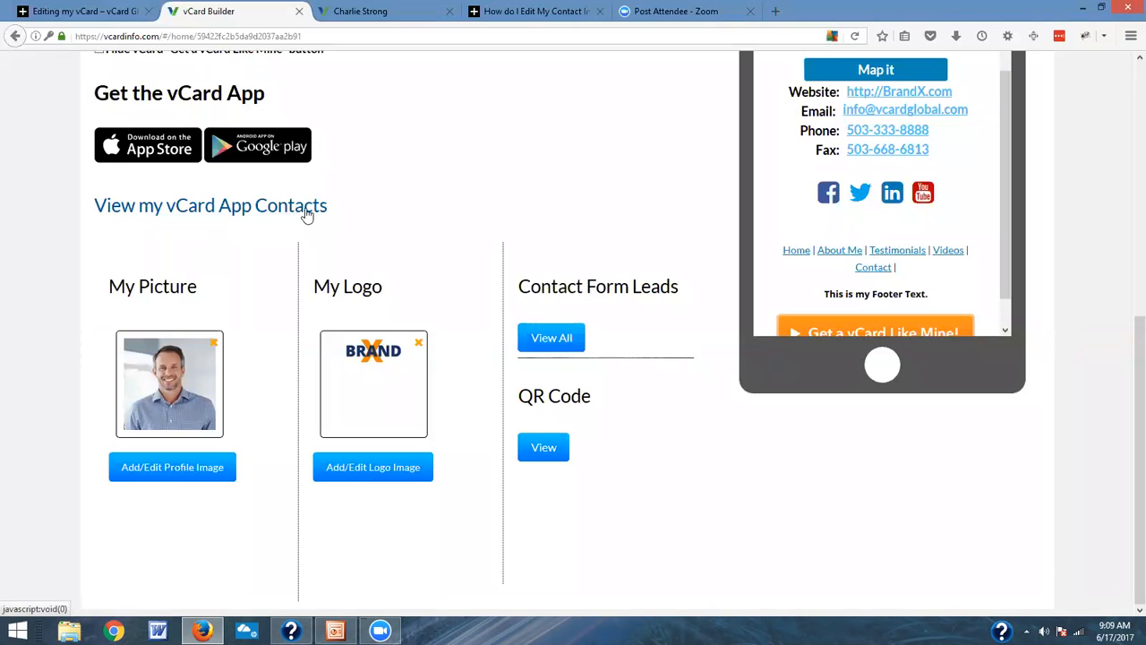
pyautogui.click(193, 215)
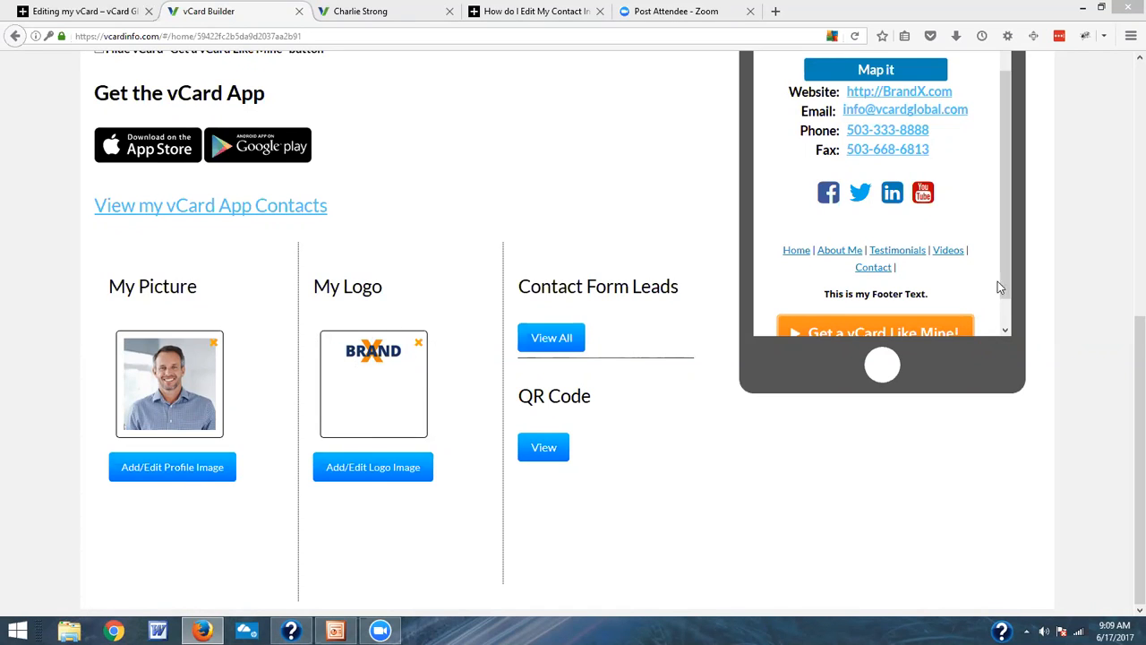
# Step: Highlight the Contact Form Leads heading and look through the vCard preview from its logo to its contact details
pyautogui.moveTo(1000, 254); pyautogui.dragTo(1009, 44)
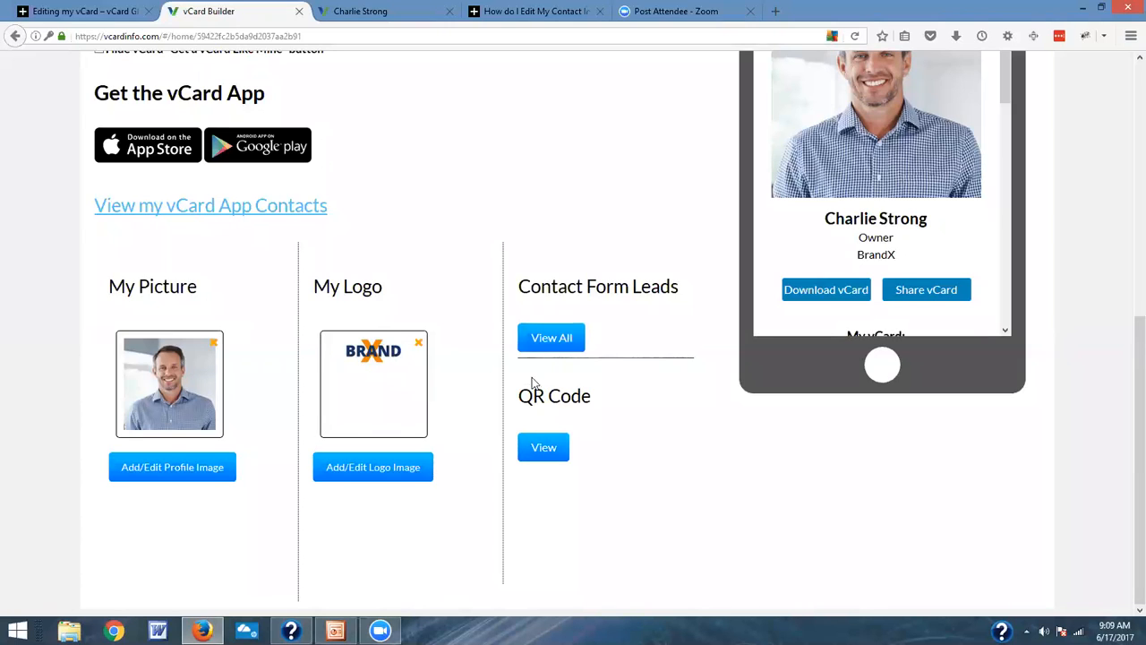
pyautogui.moveTo(531, 291); pyautogui.dragTo(687, 307)
pyautogui.click(667, 324)
pyautogui.moveTo(1126, 421); pyautogui.dragTo(1126, 293)
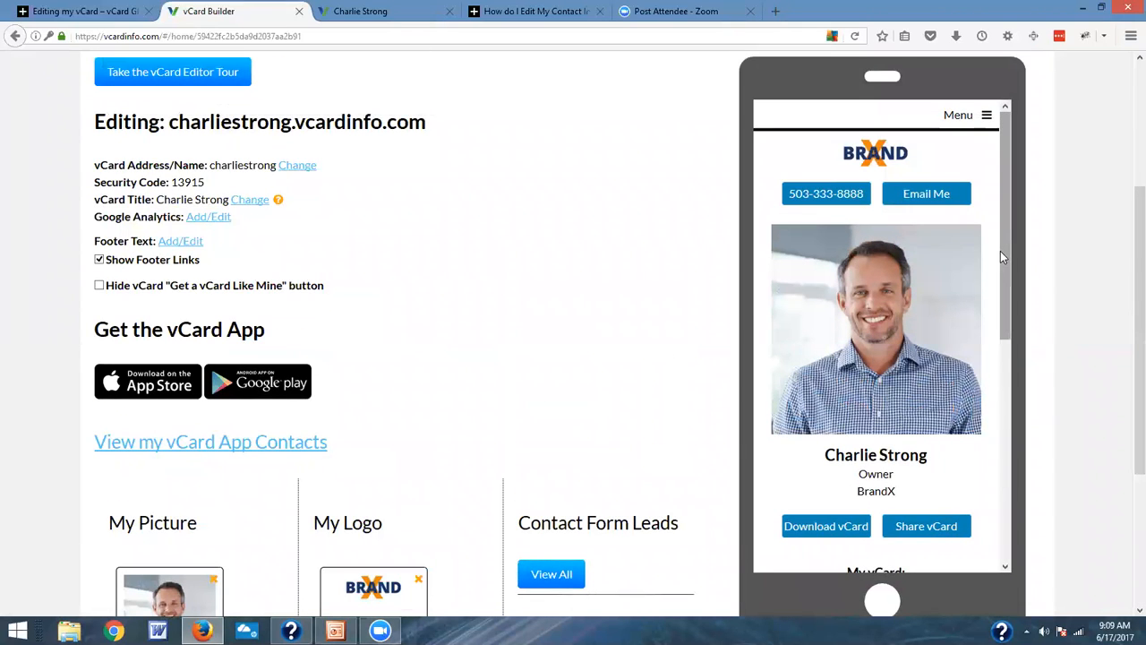
pyautogui.moveTo(1000, 251); pyautogui.dragTo(1030, 266)
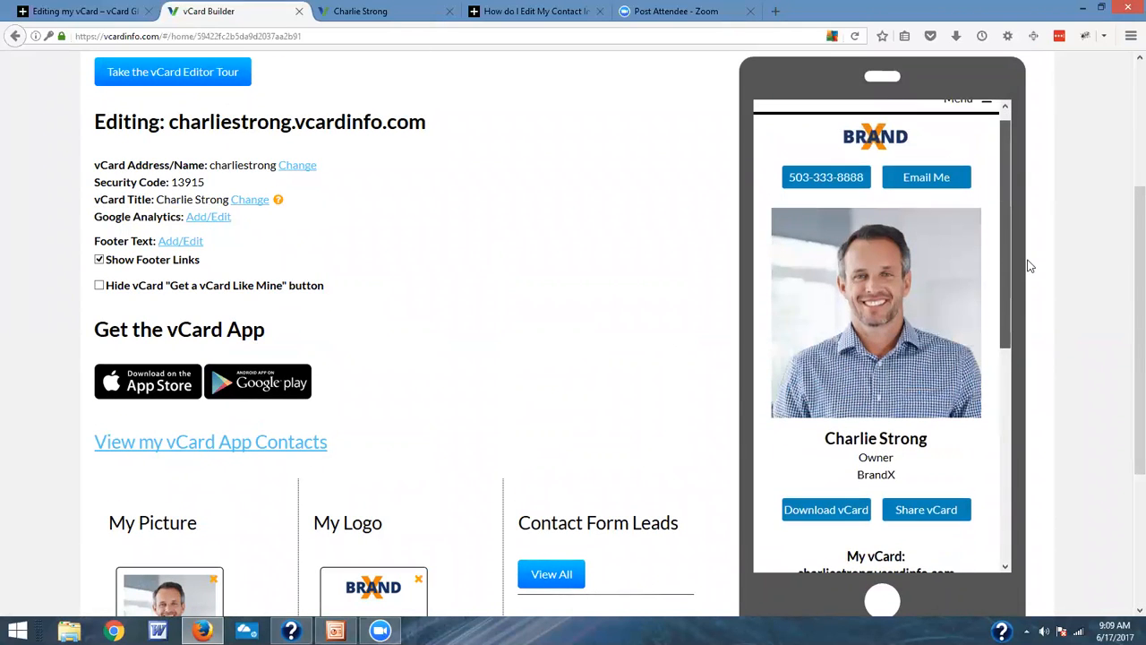
pyautogui.scroll(-3, 891, 351)
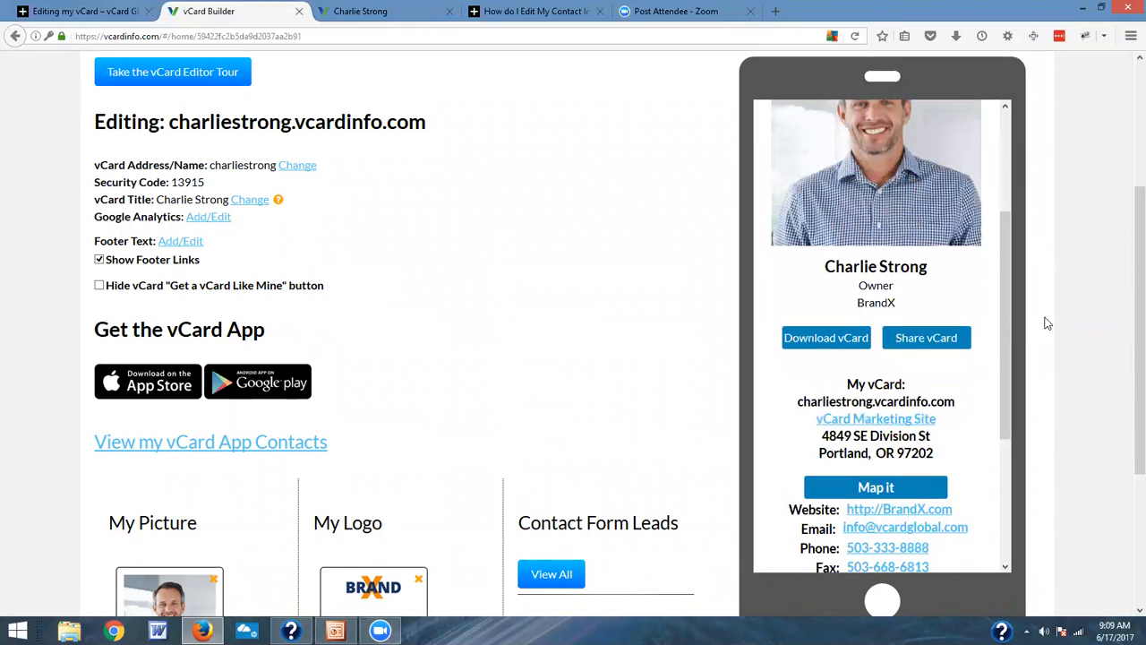
pyautogui.scroll(-3, 1126, 341)
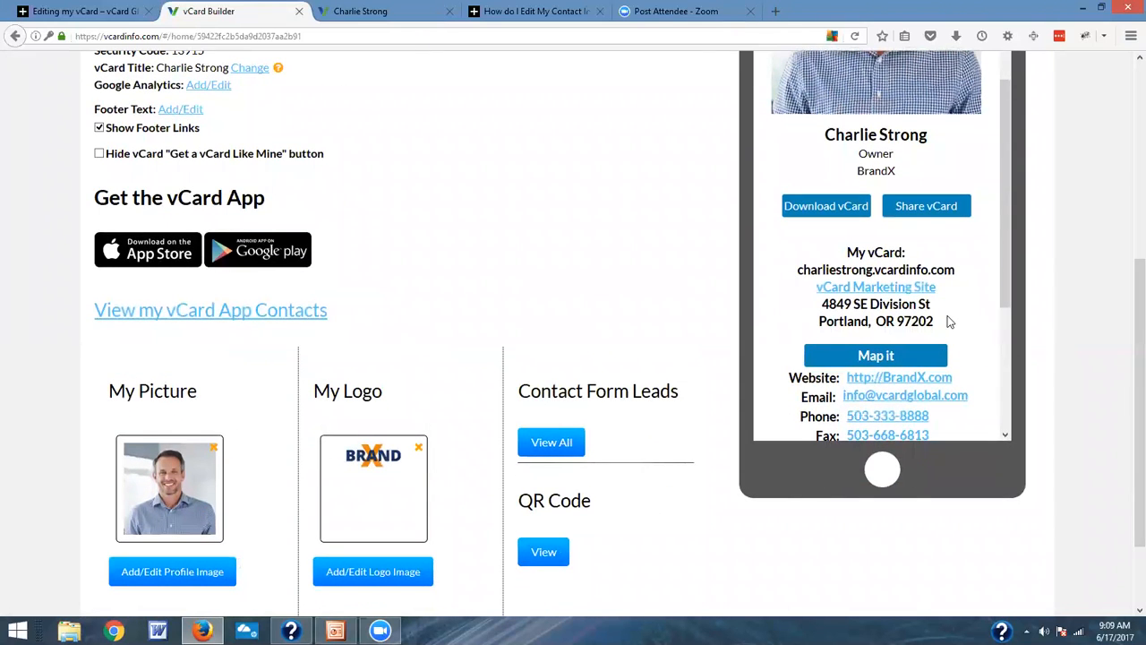
# Step: View all contact form leads for the vCard and return to the editor home page
pyautogui.click(560, 442)
pyautogui.click(14, 37)
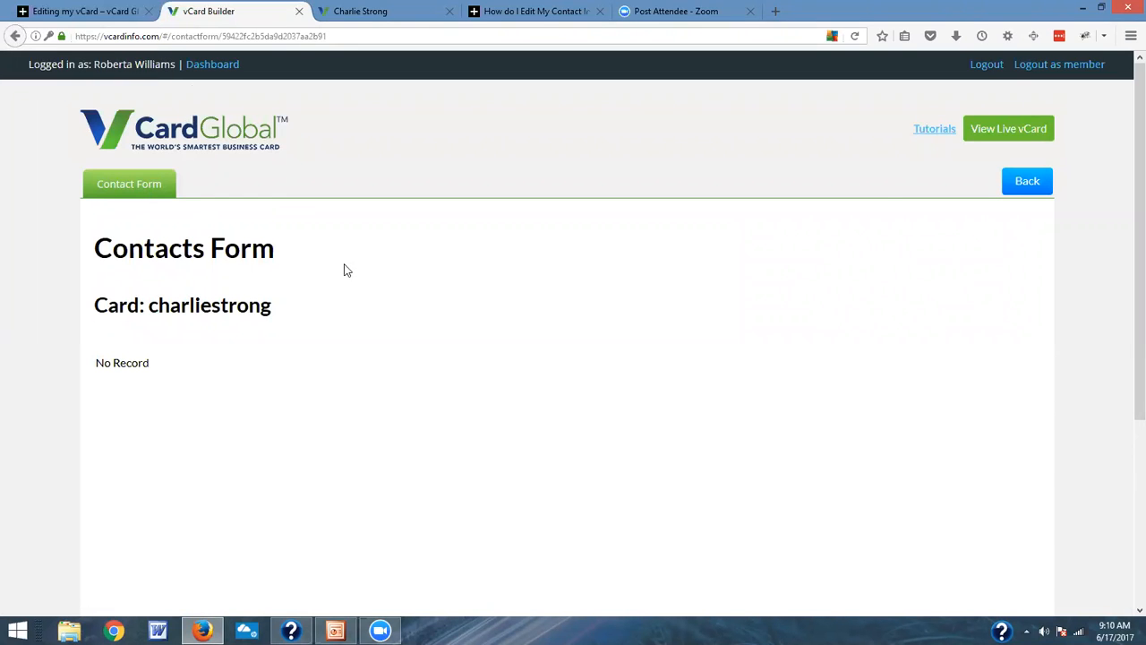
pyautogui.click(1030, 183)
# Step: Open the QR Manager from the editor home page and view the Card Code QR code for the Home page
pyautogui.scroll(-4, 435, 387)
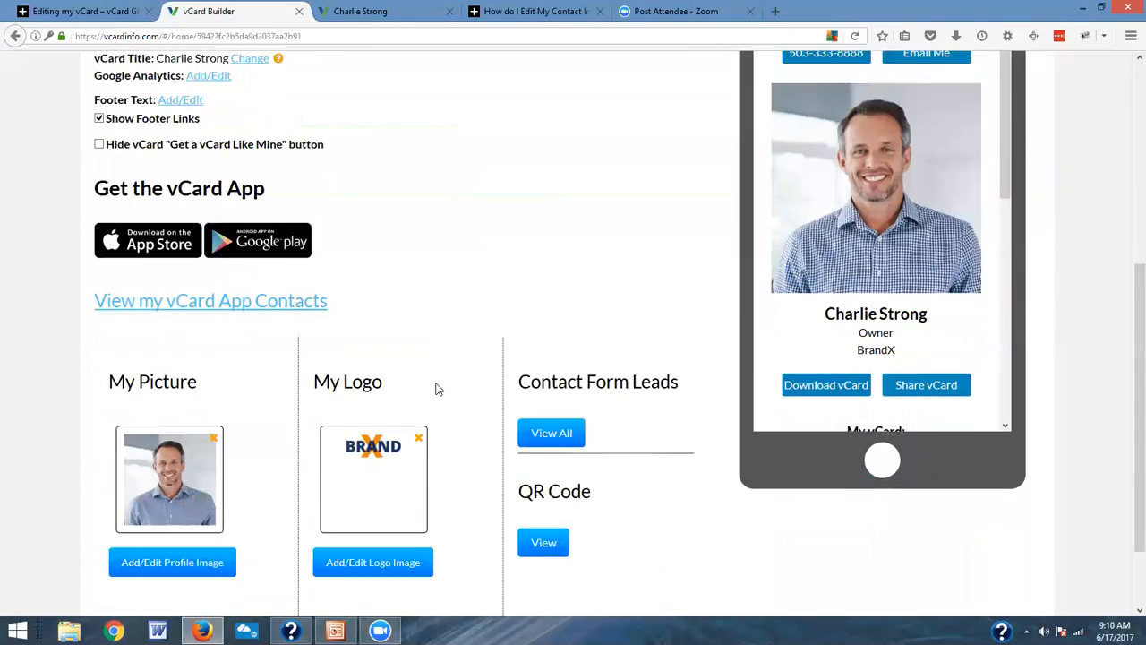
pyautogui.scroll(-1, 435, 386)
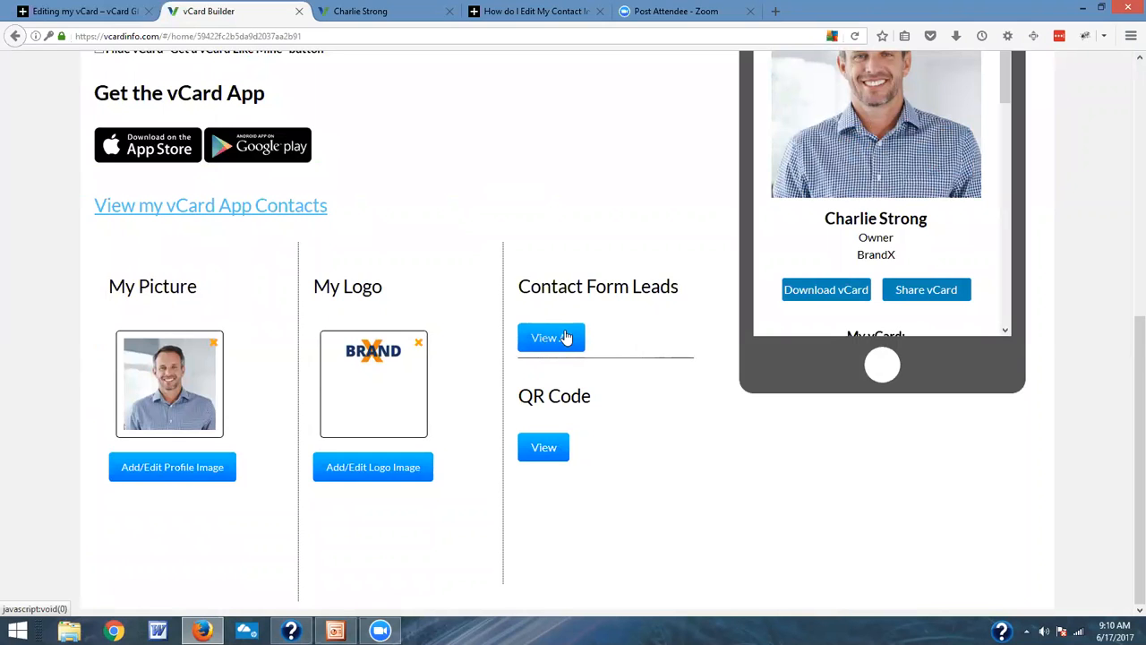
pyautogui.click(543, 447)
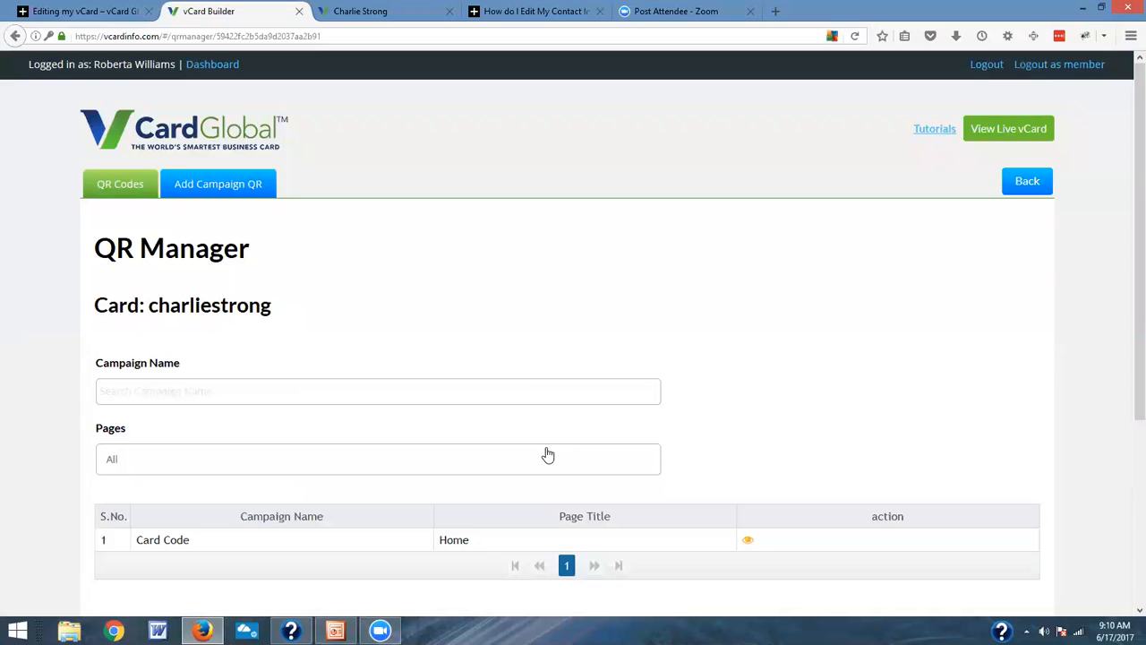
pyautogui.scroll(-3, 546, 453)
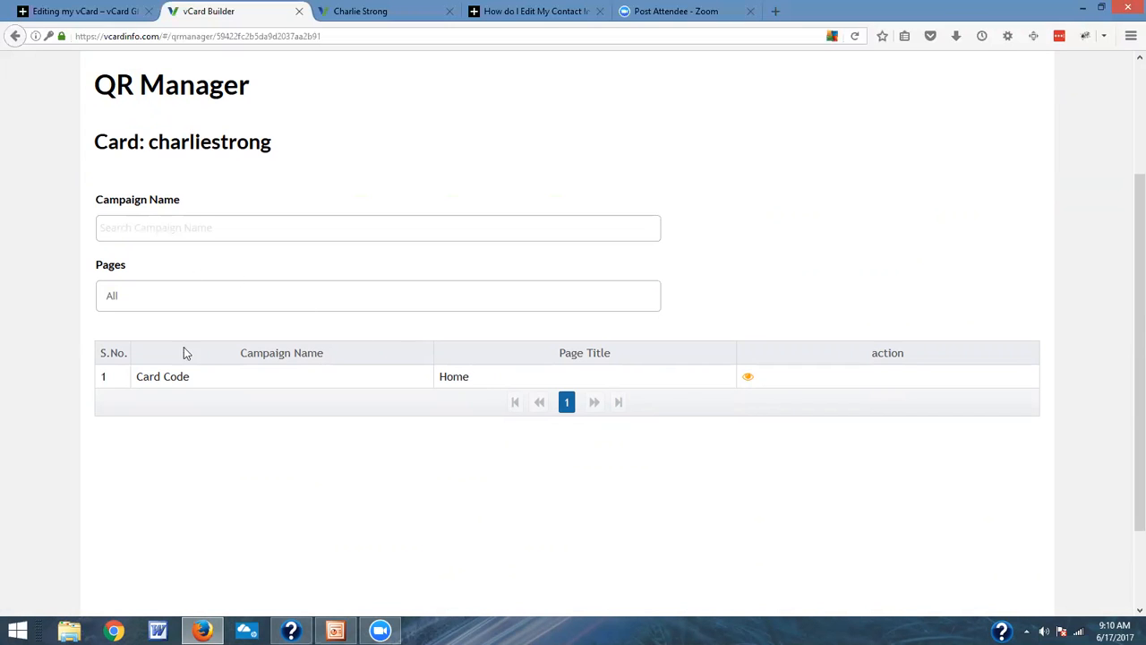
pyautogui.click(748, 378)
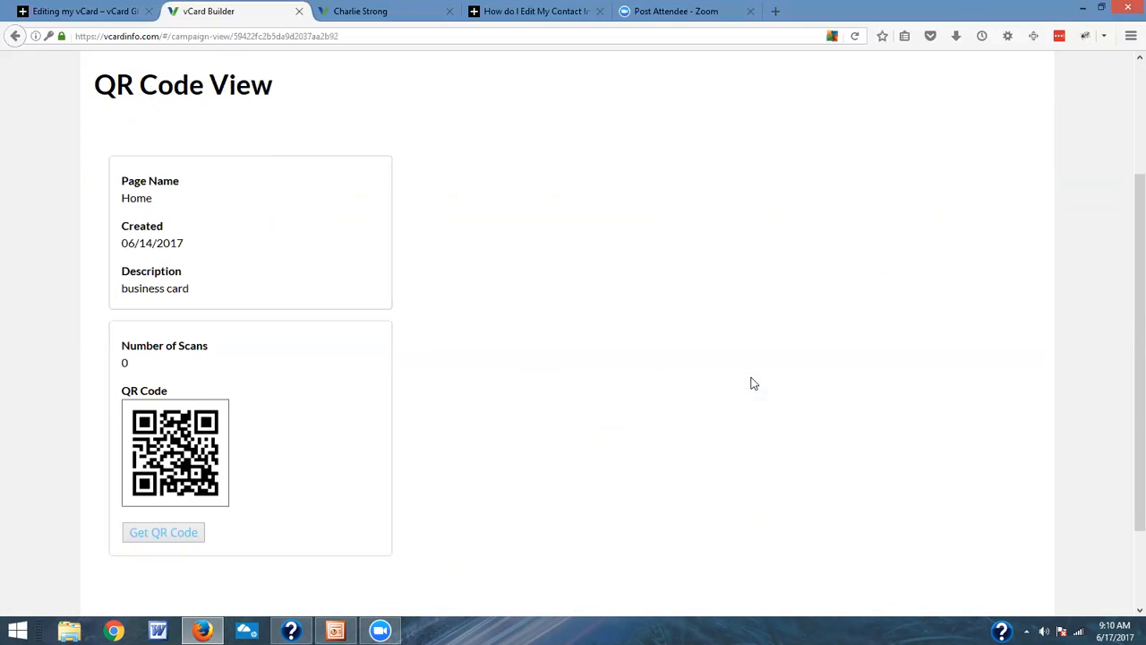
# Step: Get the QR code as a standalone image and bring up the options for copying or saving it
pyautogui.scroll(-2, 264, 356)
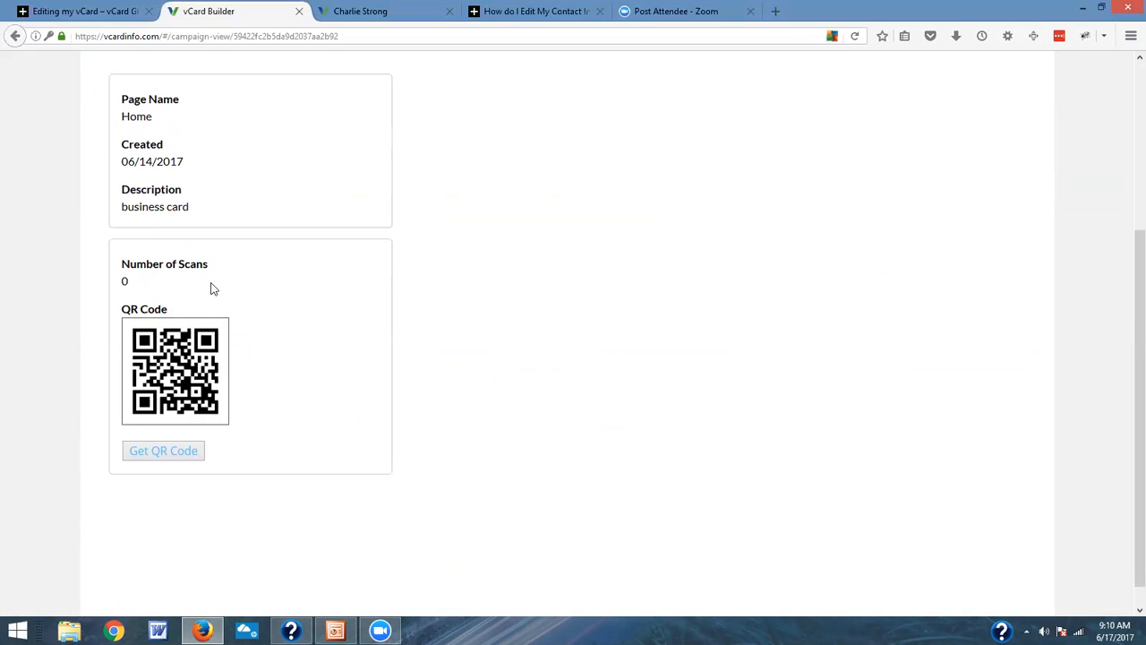
pyautogui.click(176, 456)
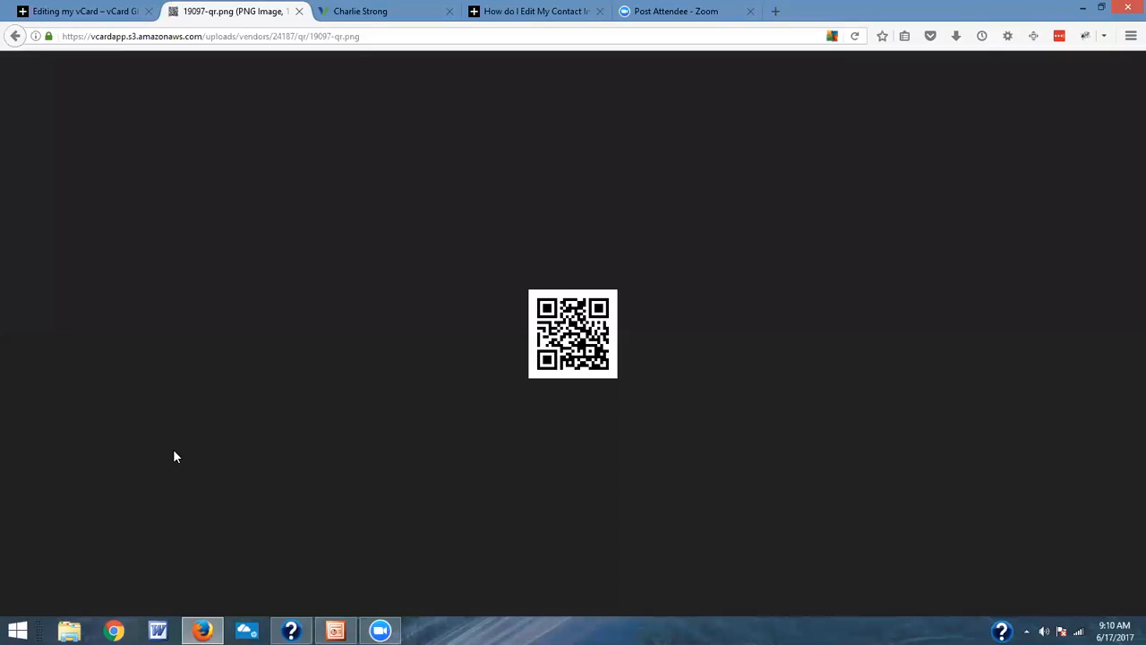
pyautogui.rightClick(562, 339)
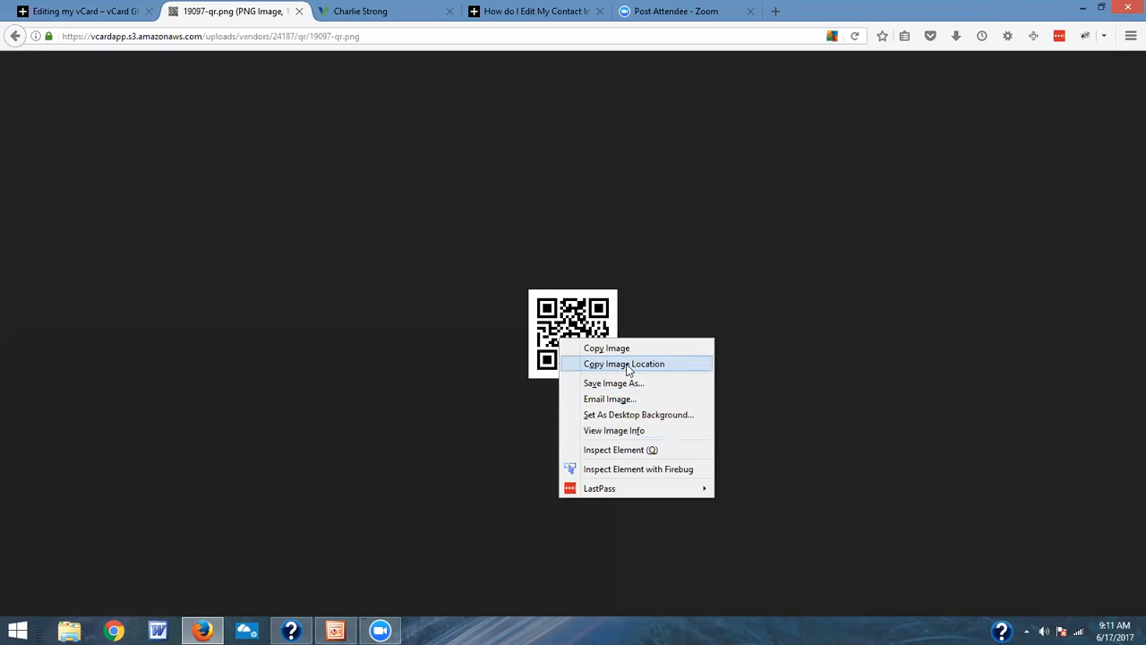
# Step: Leave the QR code image and go back through the QR Code View to the editor home page
pyautogui.click(16, 37)
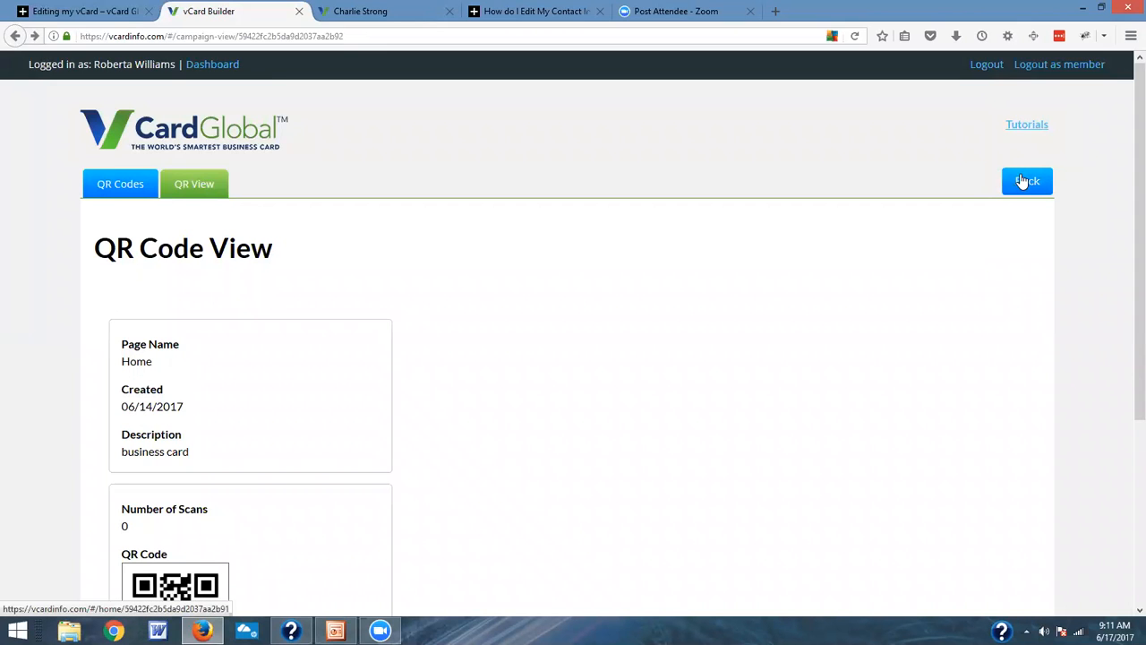
pyautogui.scroll(-3, 833, 334)
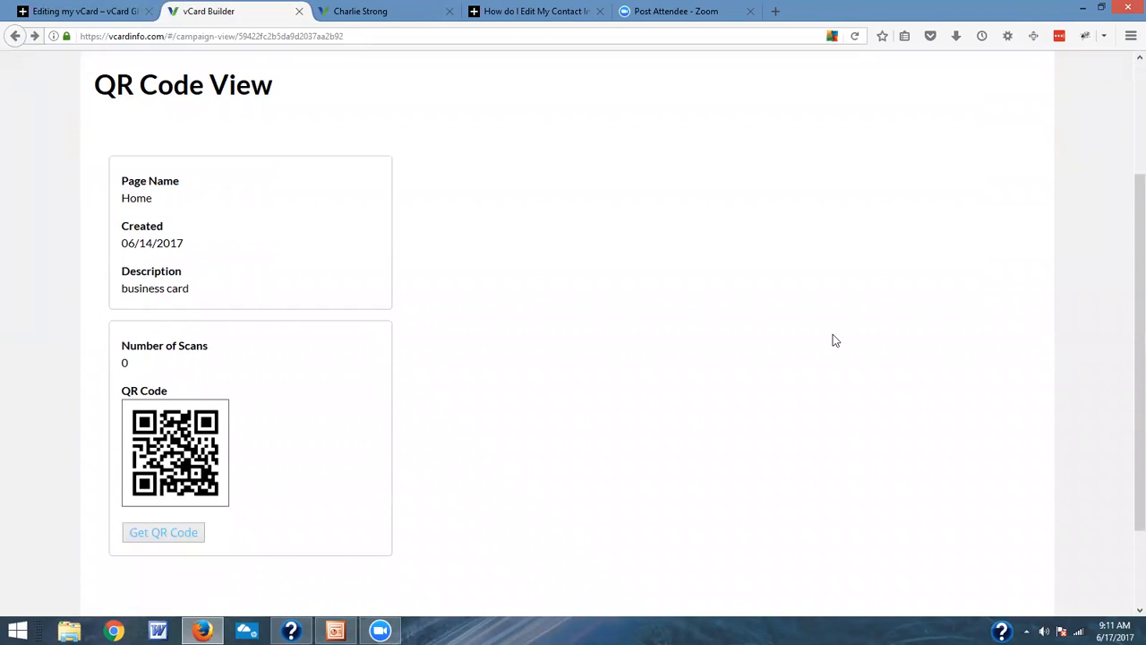
pyautogui.scroll(3, 946, 206)
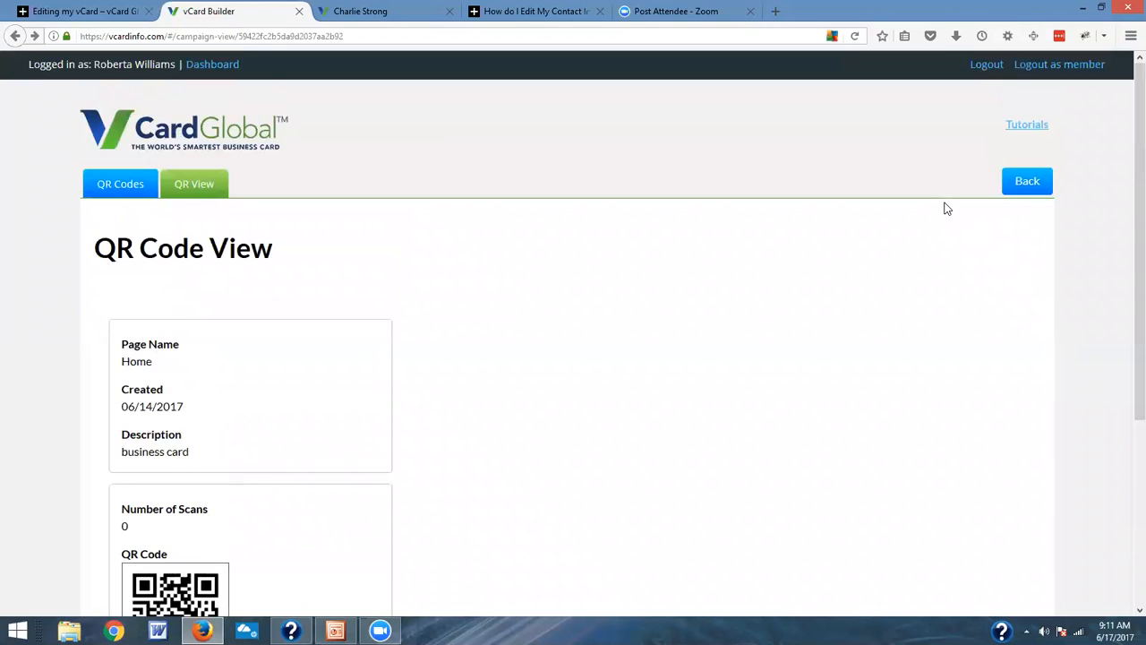
pyautogui.click(1032, 184)
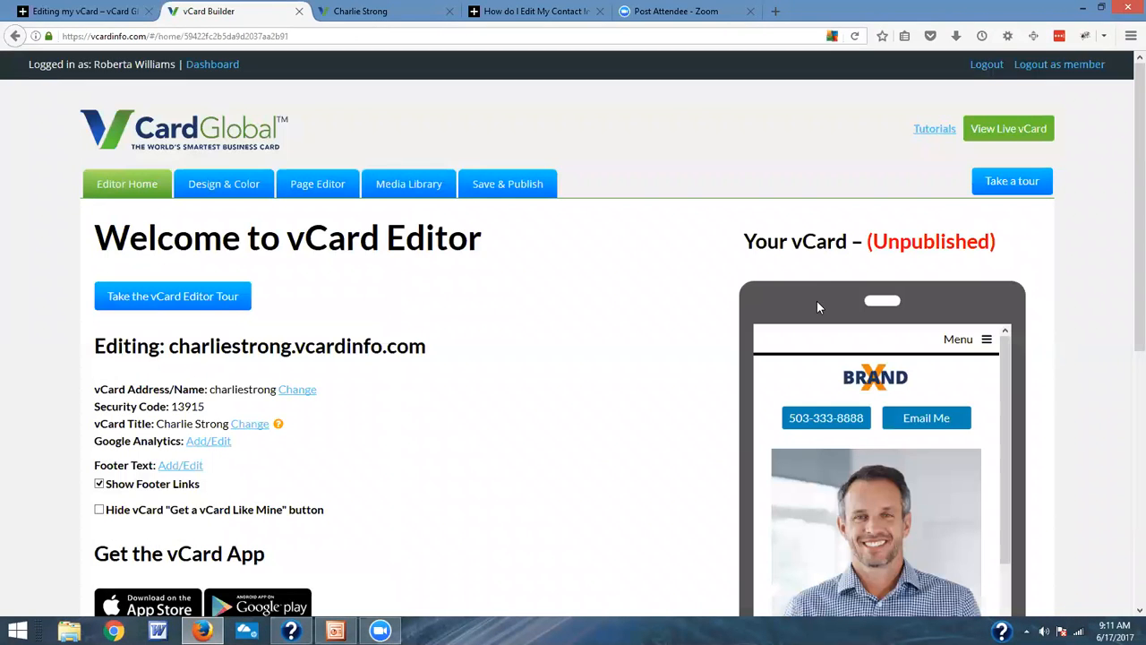
# Step: Look through the vCard preview on the home page and highlight its Unpublished status, then clear the highlight
pyautogui.scroll(-3, 817, 303)
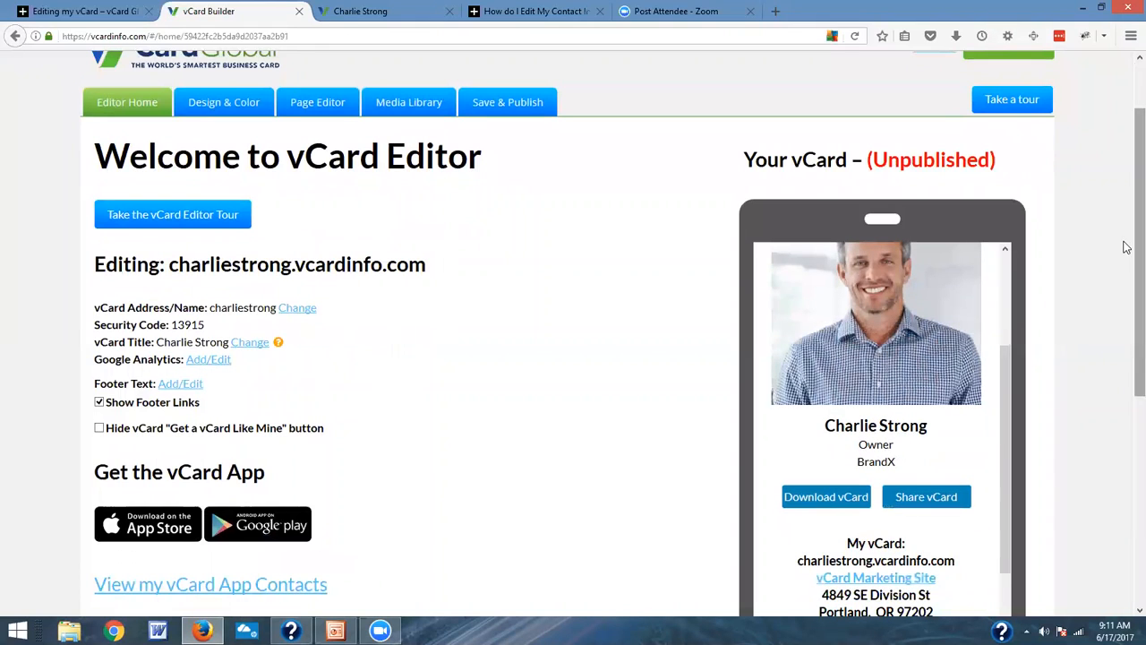
pyautogui.moveTo(1007, 366); pyautogui.dragTo(1016, 249)
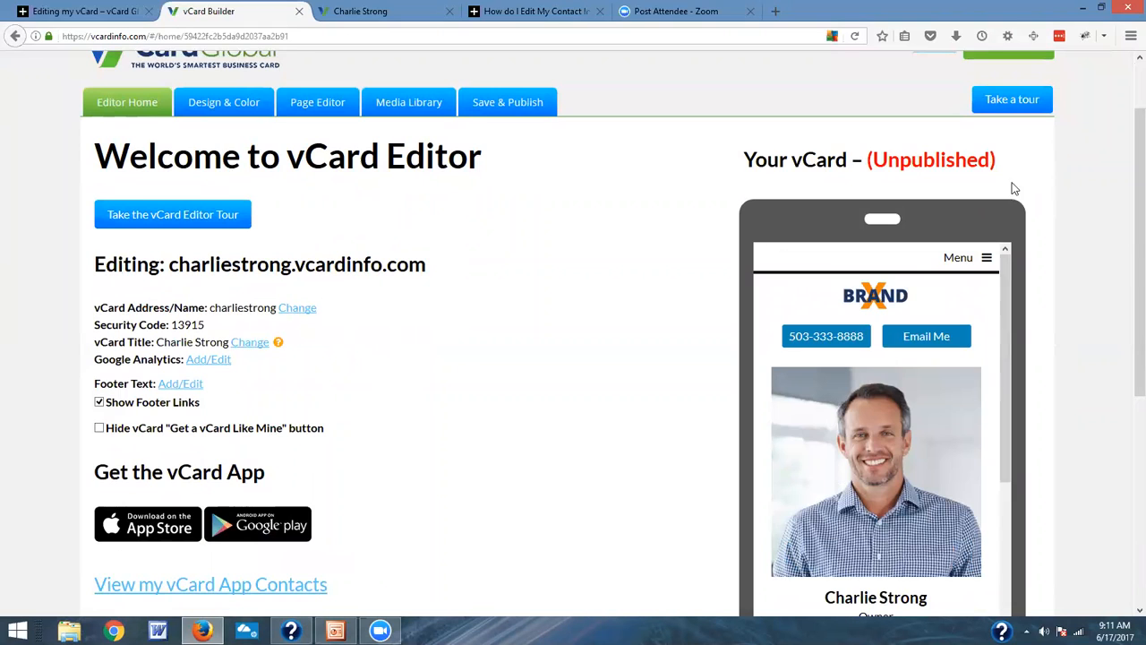
pyautogui.moveTo(874, 155); pyautogui.dragTo(1006, 159)
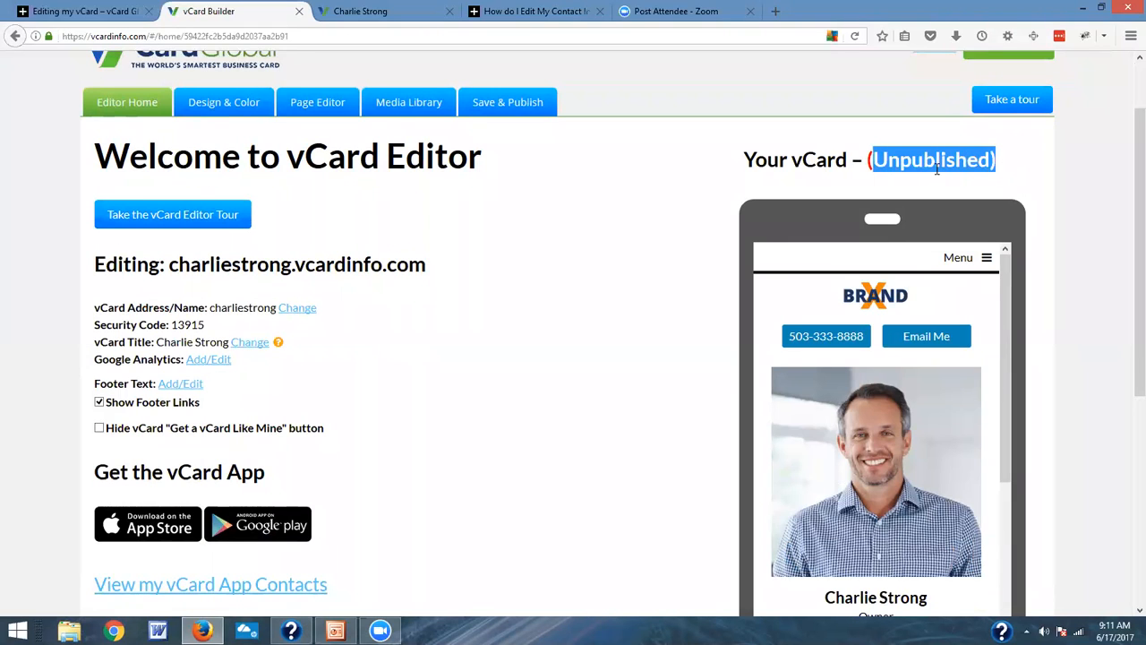
pyautogui.click(907, 162)
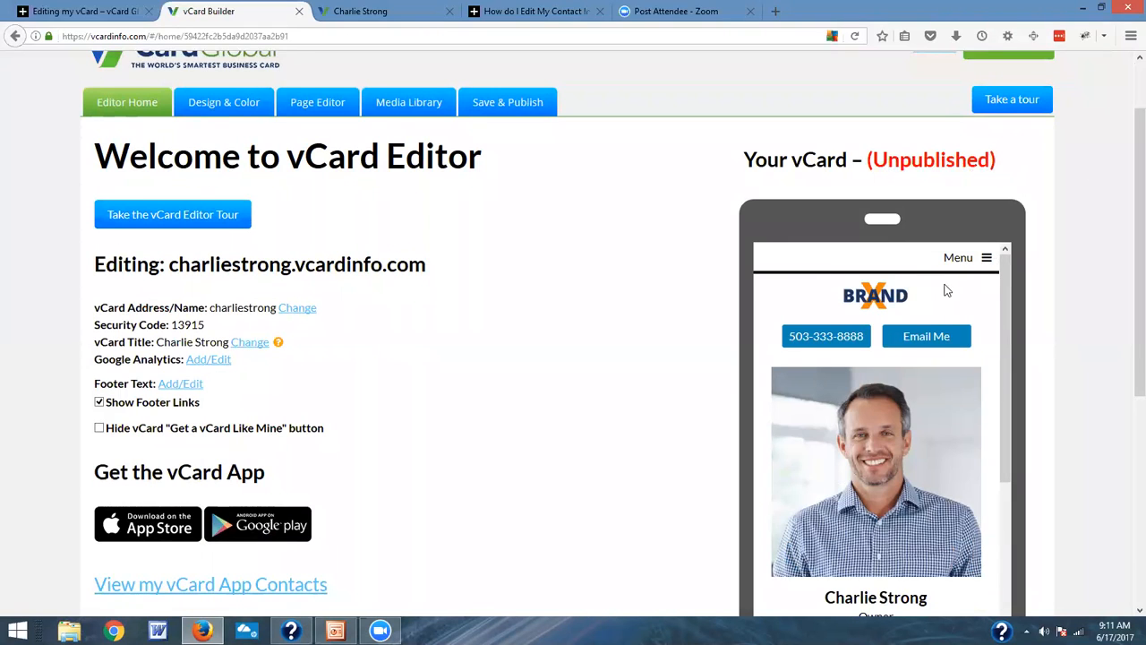
pyautogui.scroll(-5, 944, 288)
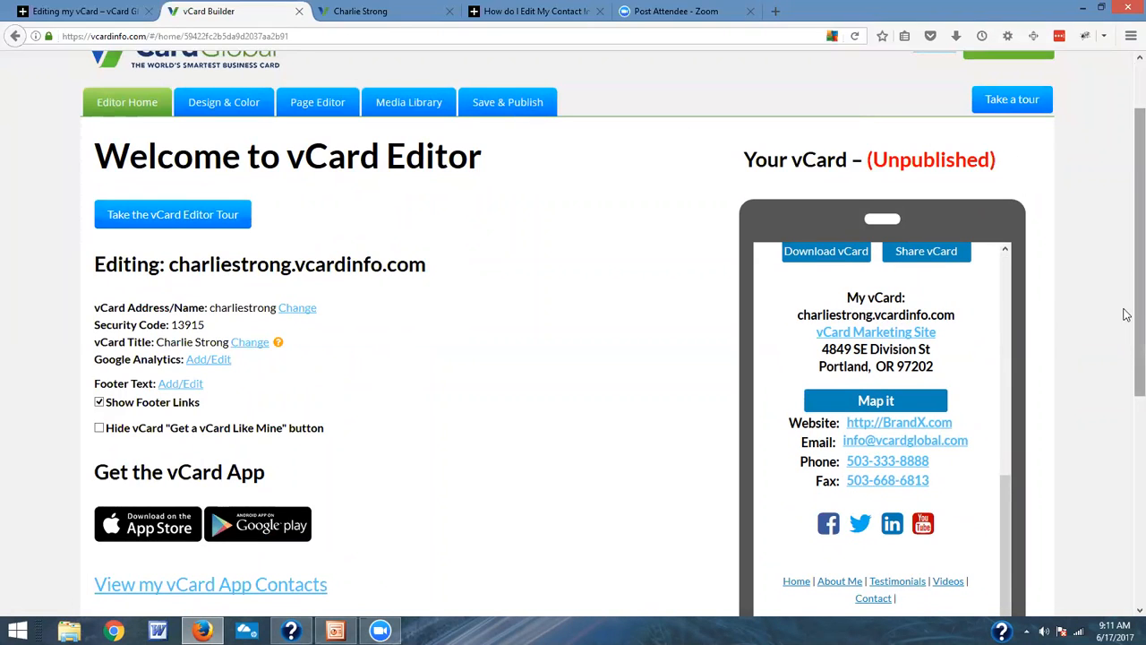
pyautogui.moveTo(1126, 287); pyautogui.dragTo(1125, 199)
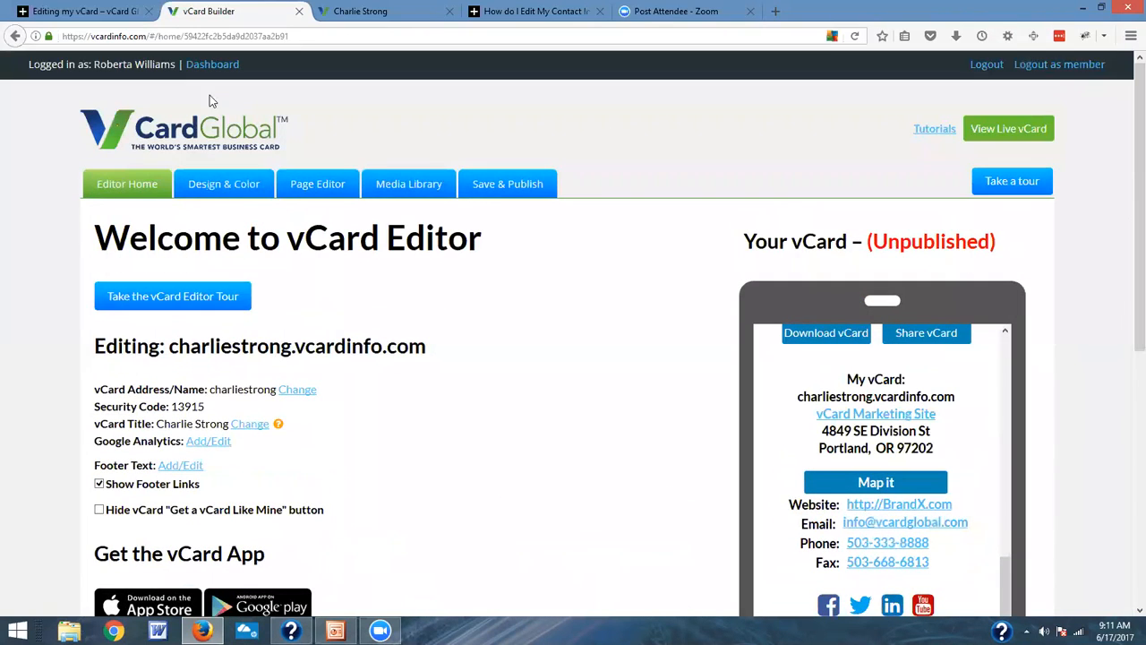
# Step: Open the vCard's design and color settings and bring the first set of designs into view
pyautogui.click(225, 185)
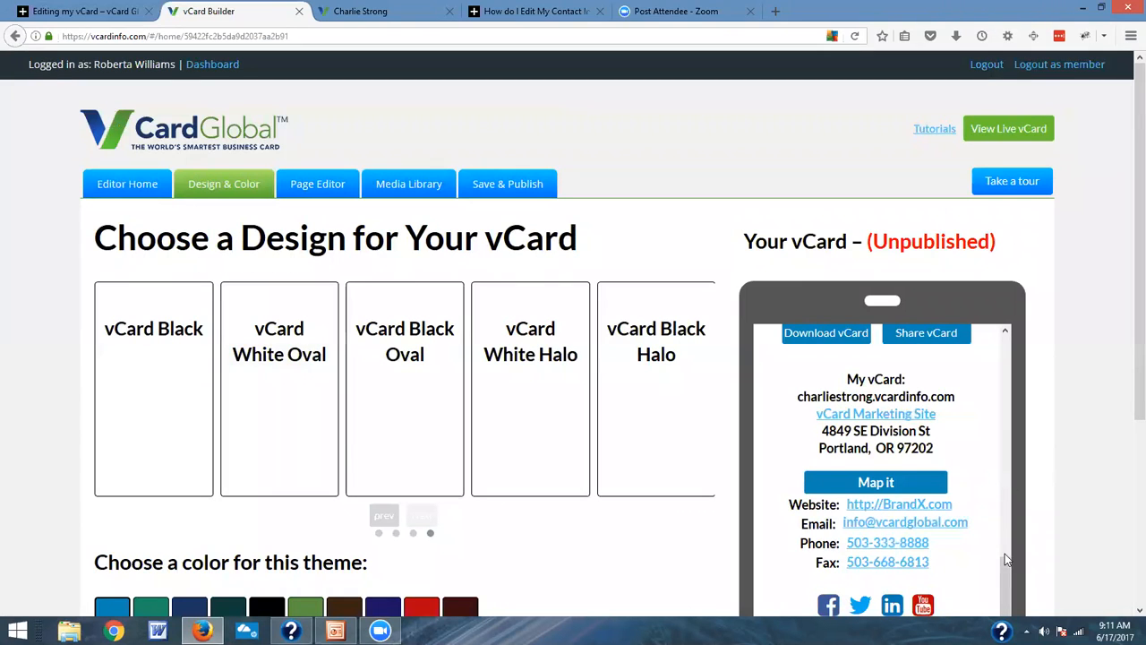
pyautogui.moveTo(1005, 553); pyautogui.dragTo(1032, 332)
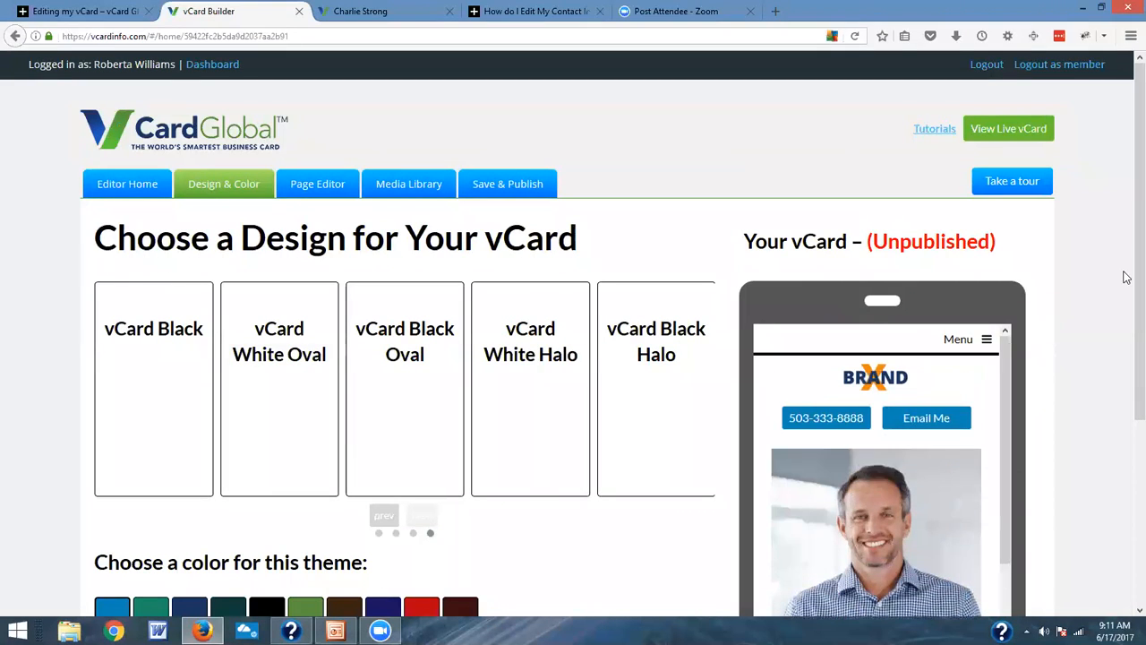
pyautogui.scroll(-2, 1126, 354)
pyautogui.scroll(-2, 1127, 353)
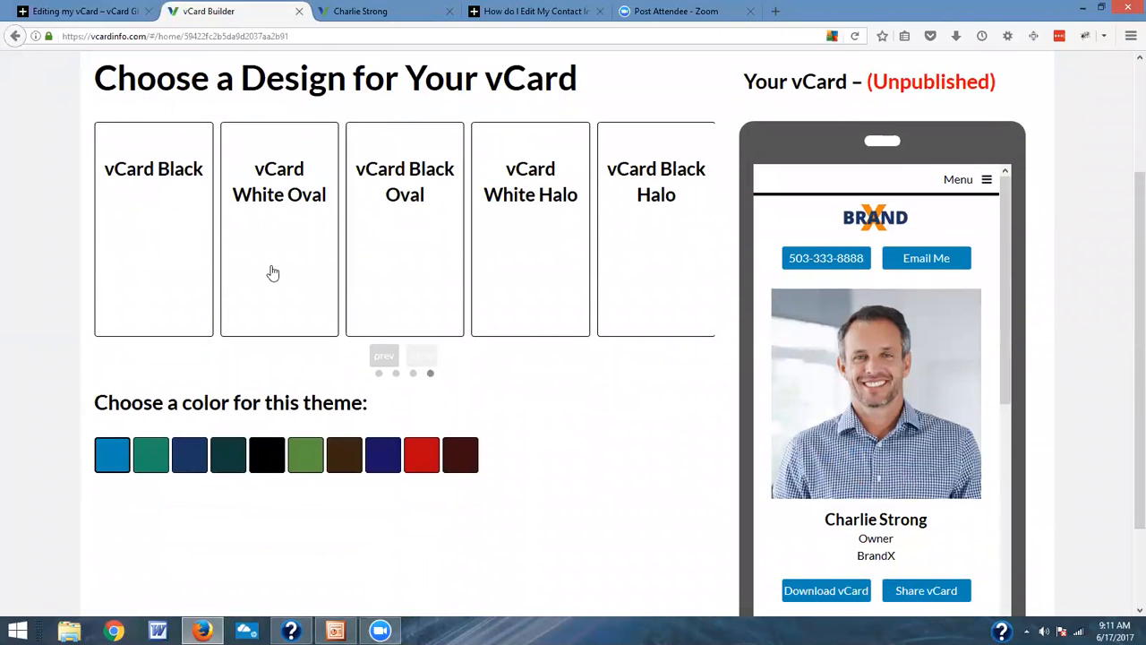
pyautogui.click(381, 358)
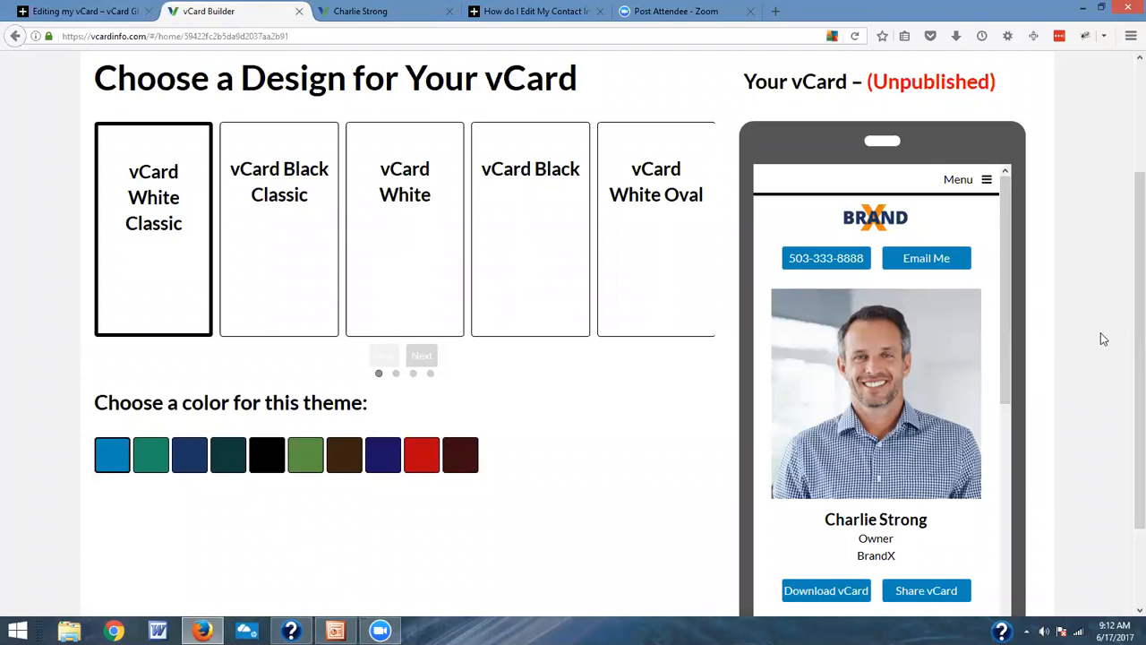
# Step: Apply the vCard Black Classic design to the vCard with the red theme color
pyautogui.moveTo(1009, 223); pyautogui.dragTo(1023, 165)
pyautogui.scroll(-1, 1126, 220)
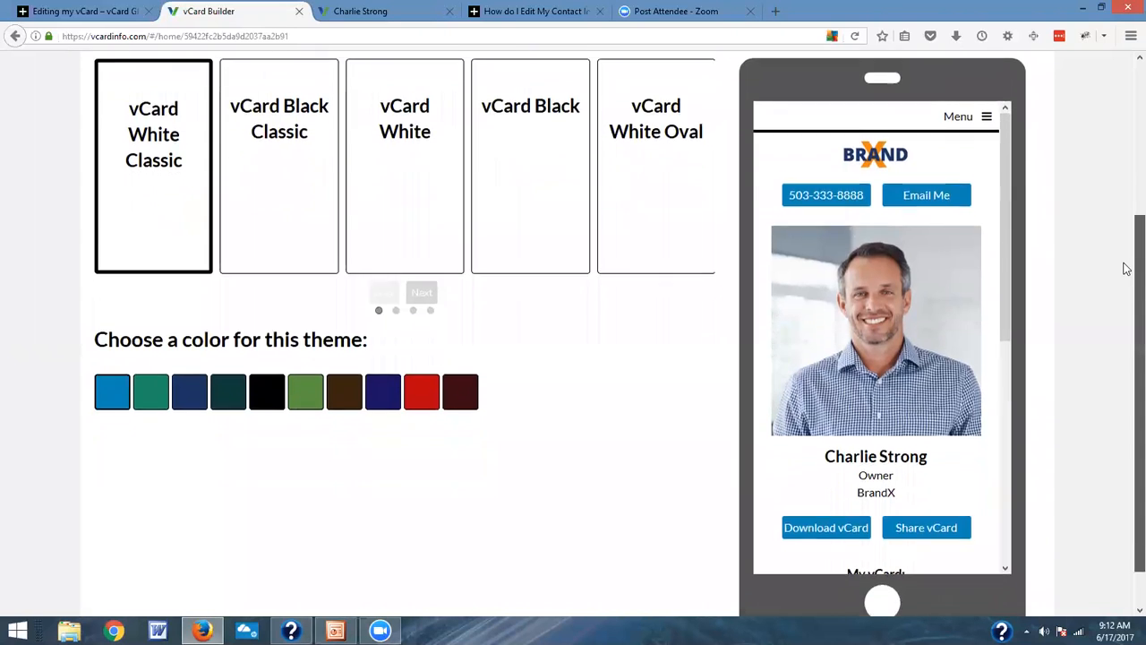
pyautogui.scroll(1, 1126, 237)
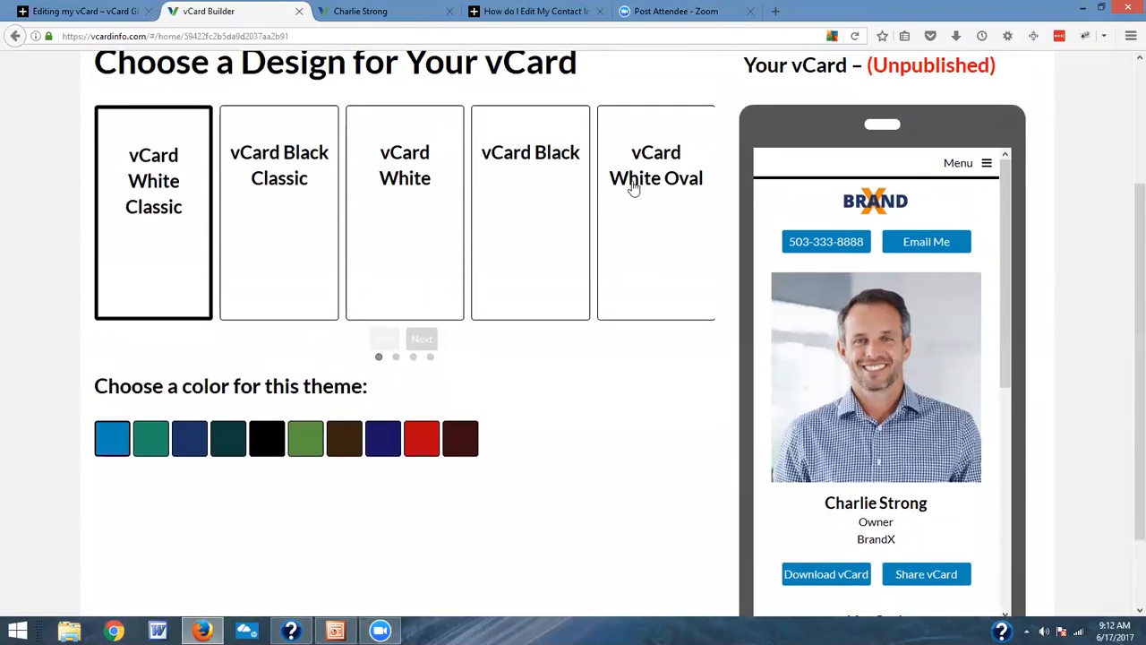
pyautogui.click(273, 186)
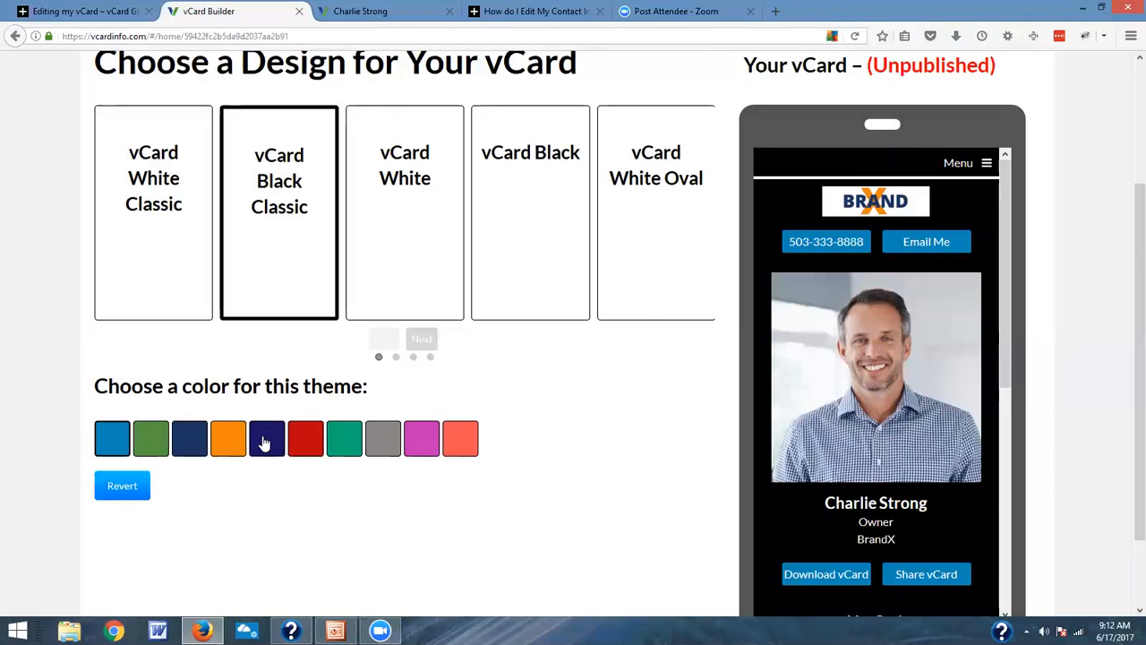
pyautogui.click(305, 448)
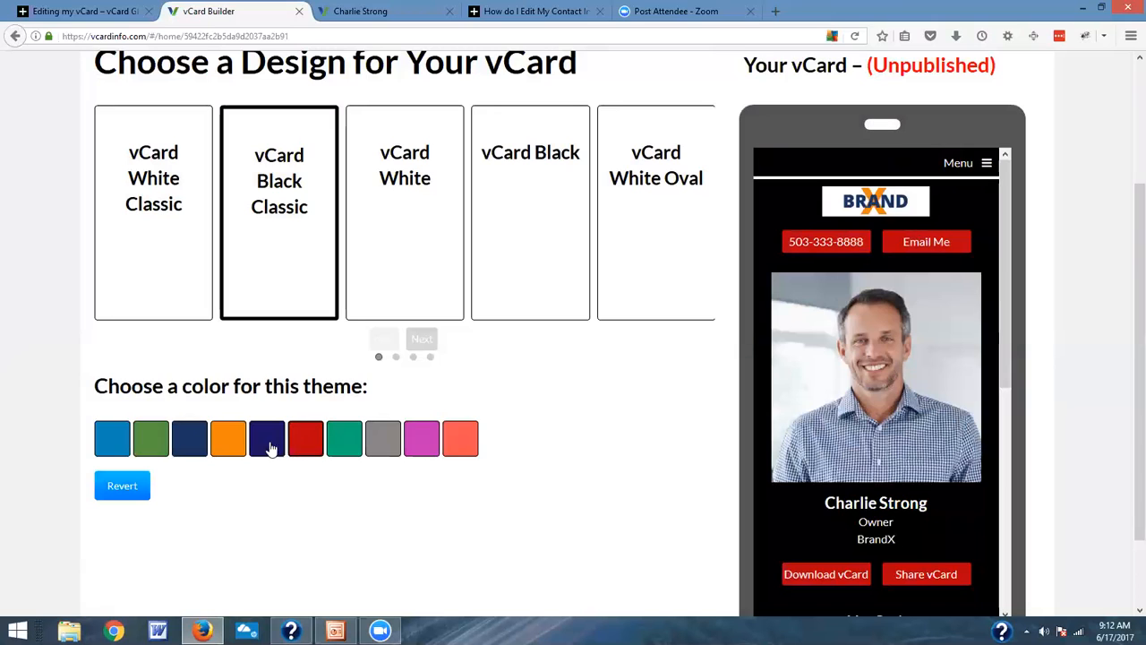
# Step: Try the orange theme color, apply the vCard White Classic design instead, and look over its preview
pyautogui.click(231, 448)
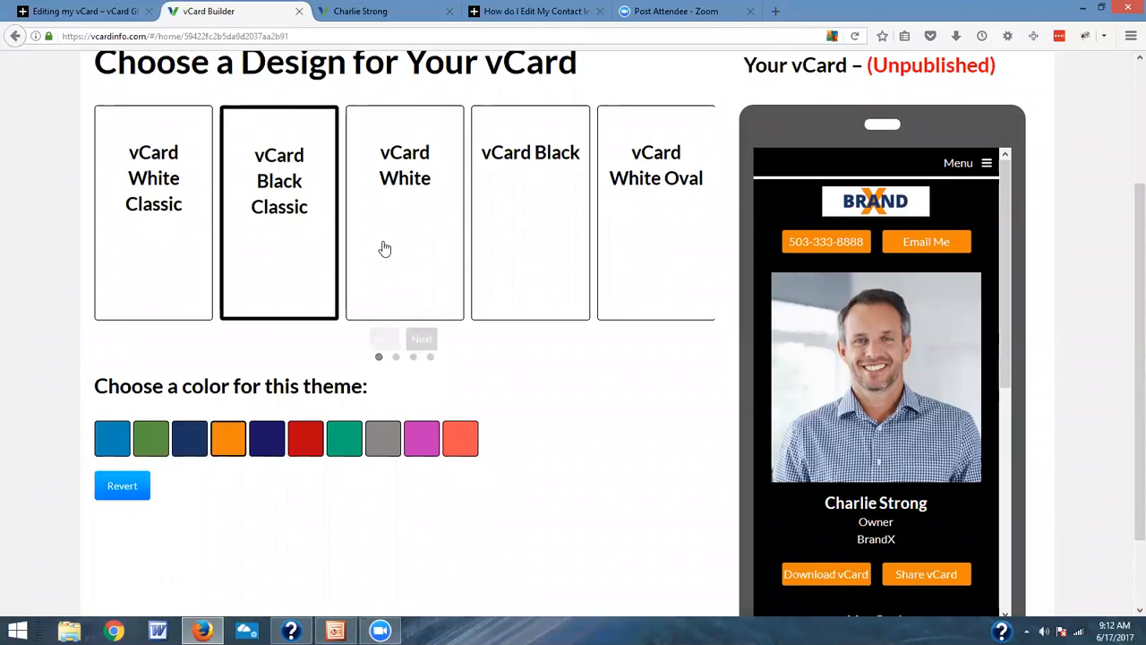
pyautogui.click(143, 201)
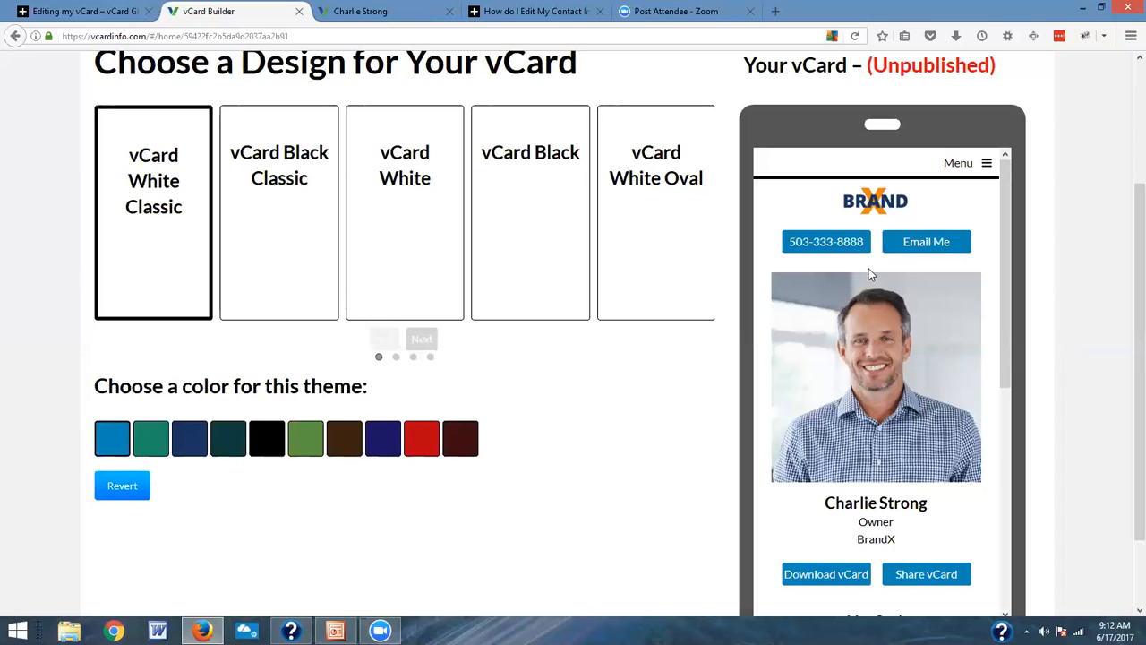
pyautogui.moveTo(1003, 232); pyautogui.dragTo(1036, 180)
pyautogui.scroll(4, 692, 343)
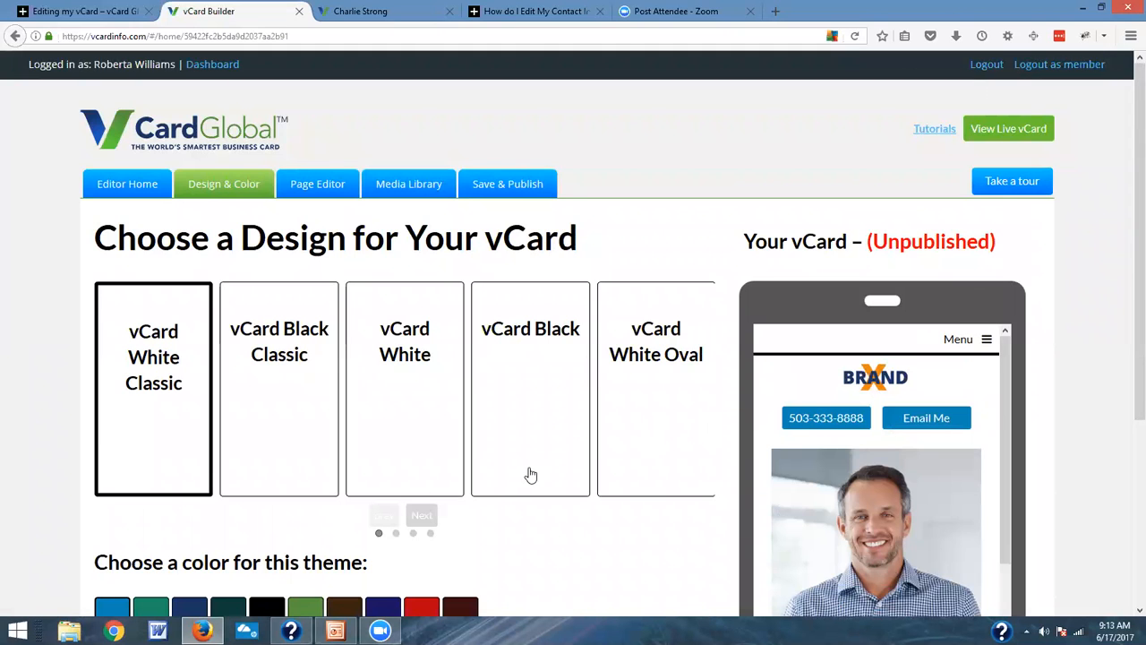
pyautogui.scroll(-2, 531, 475)
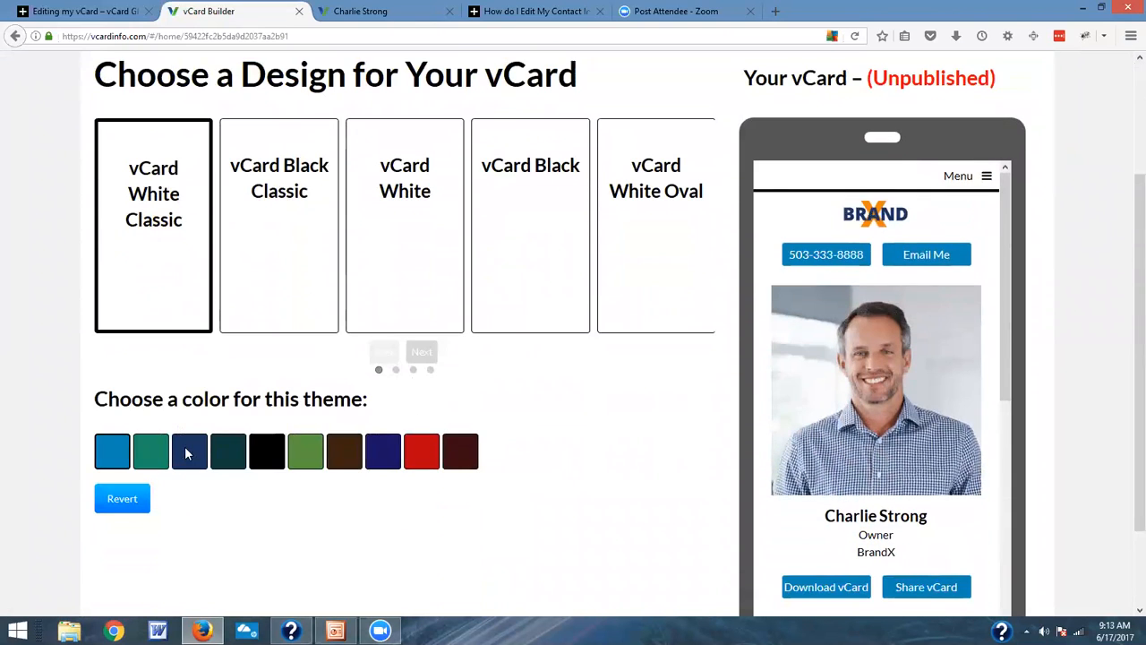
# Step: Set the White Classic design's theme color to the third swatch, navy blue, and check the vCard preview
pyautogui.click(188, 455)
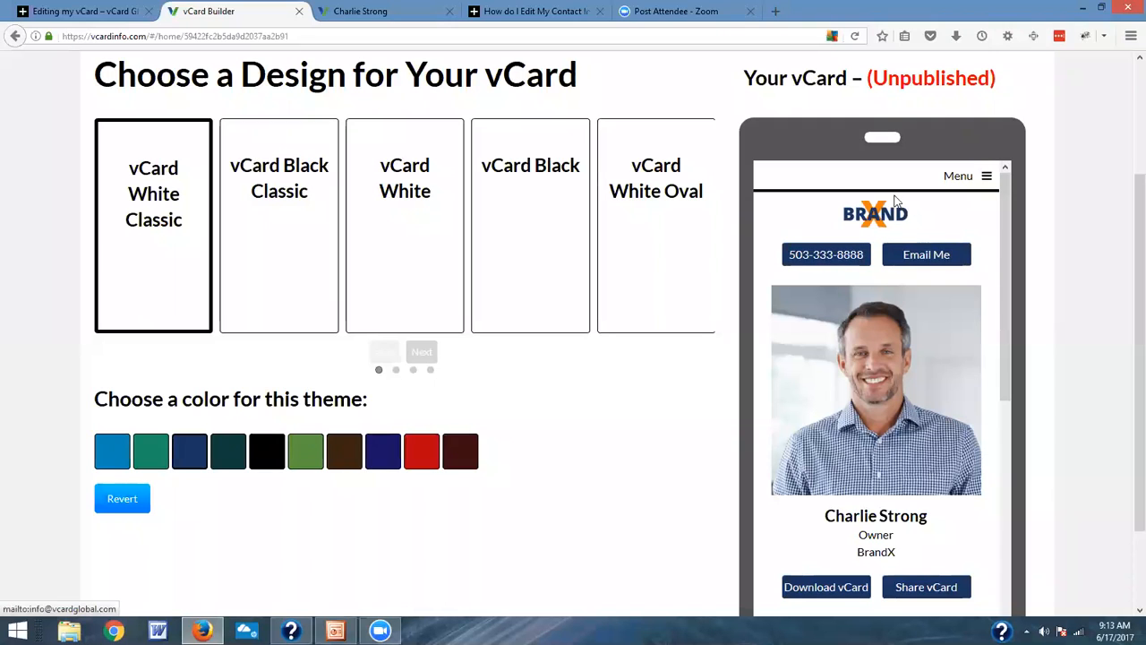
pyautogui.moveTo(1001, 235)
pyautogui.mouseDown()
pyautogui.moveTo(1004, 466)
pyautogui.moveTo(1018, 359)
pyautogui.moveTo(1006, 235)
pyautogui.mouseUp()
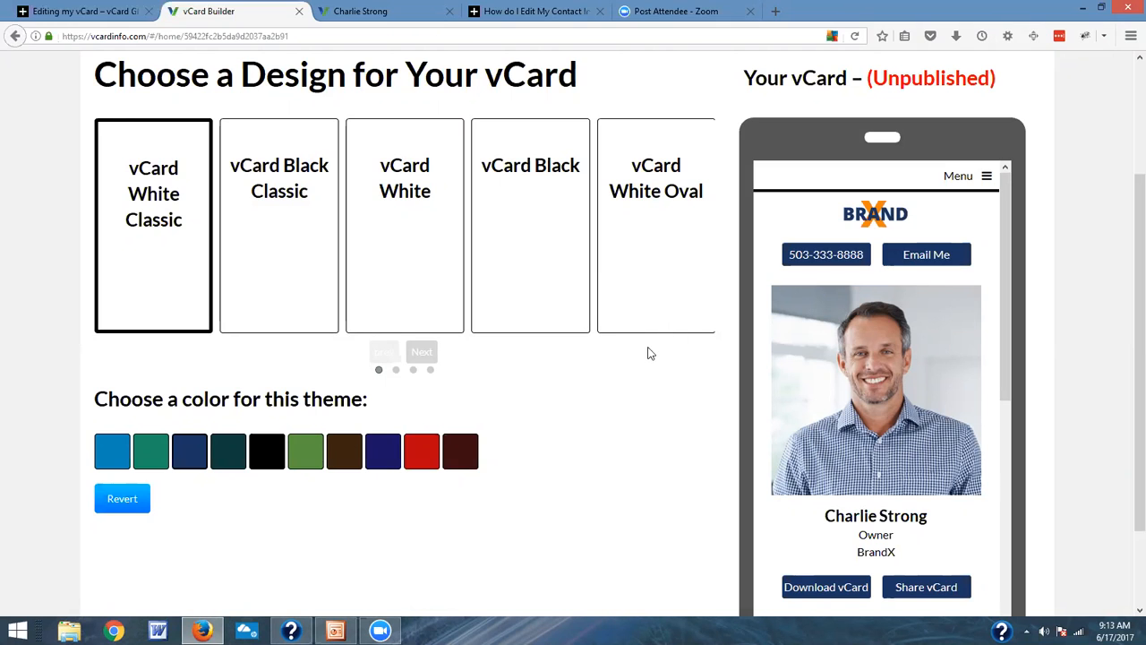
pyautogui.scroll(2, 649, 354)
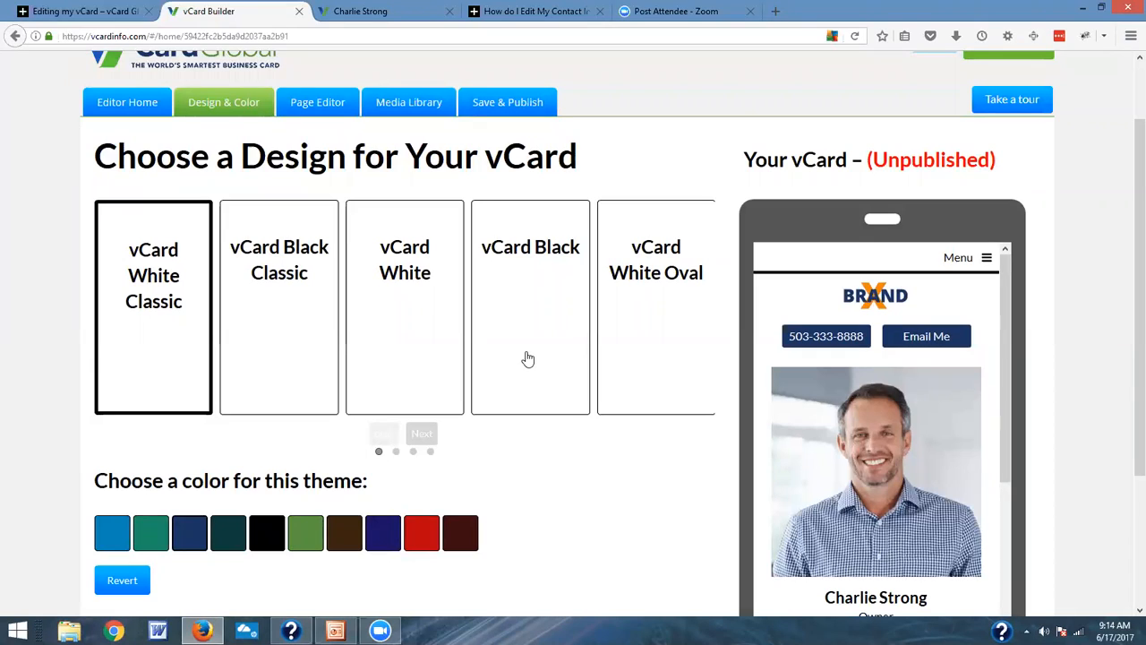
pyautogui.moveTo(1008, 333); pyautogui.dragTo(1007, 296)
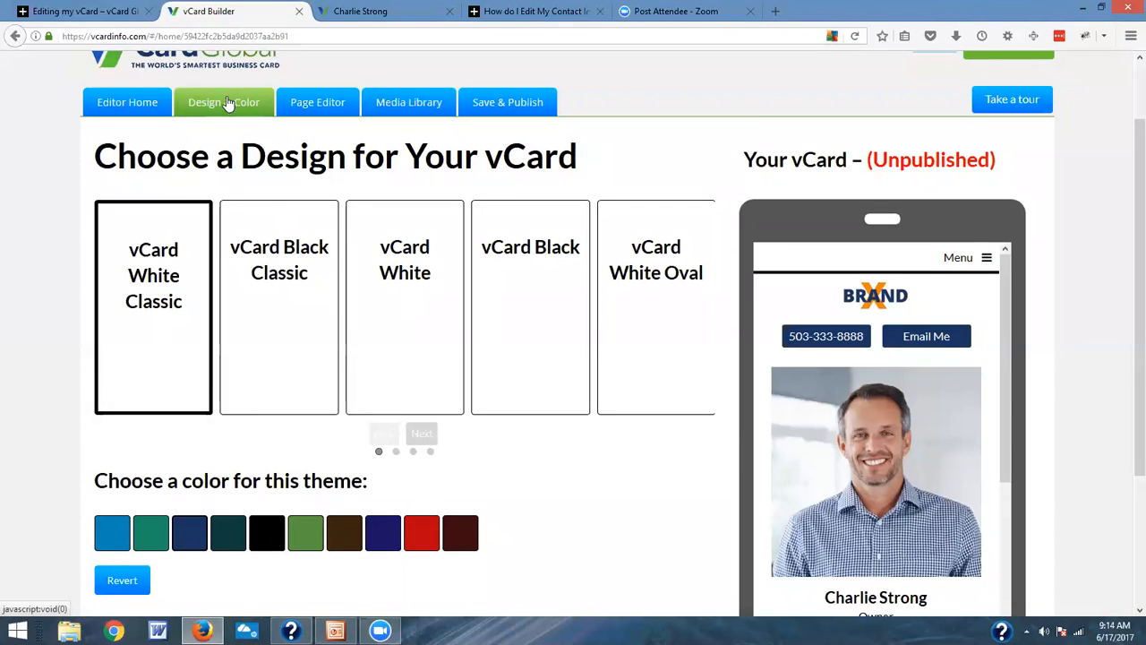
# Step: Open the page editor and look over the page list, the Home page's content blocks and the vCard preview
pyautogui.click(317, 102)
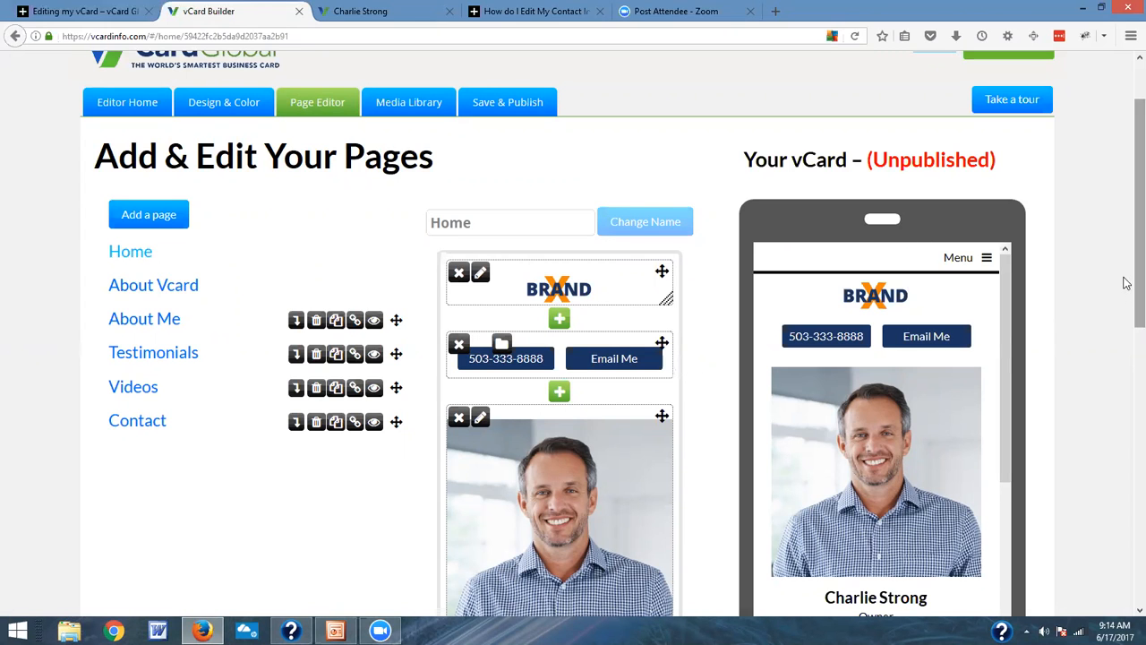
pyautogui.moveTo(1136, 302); pyautogui.dragTo(1136, 338)
pyautogui.scroll(-2, 1127, 354)
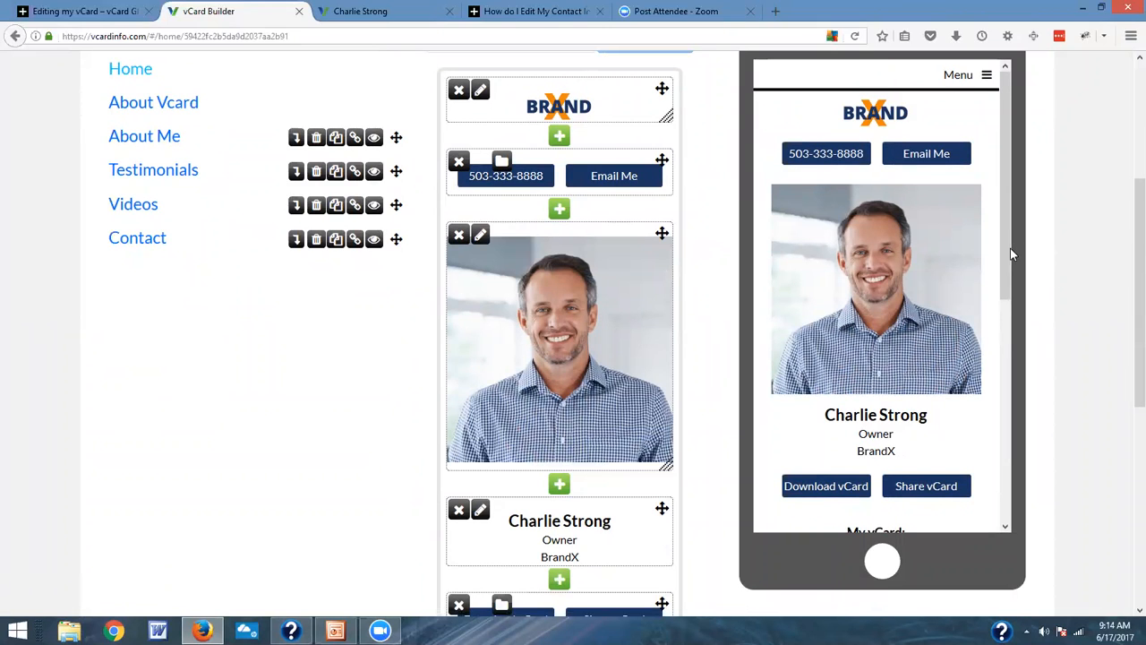
pyautogui.moveTo(1006, 258); pyautogui.dragTo(1080, 283)
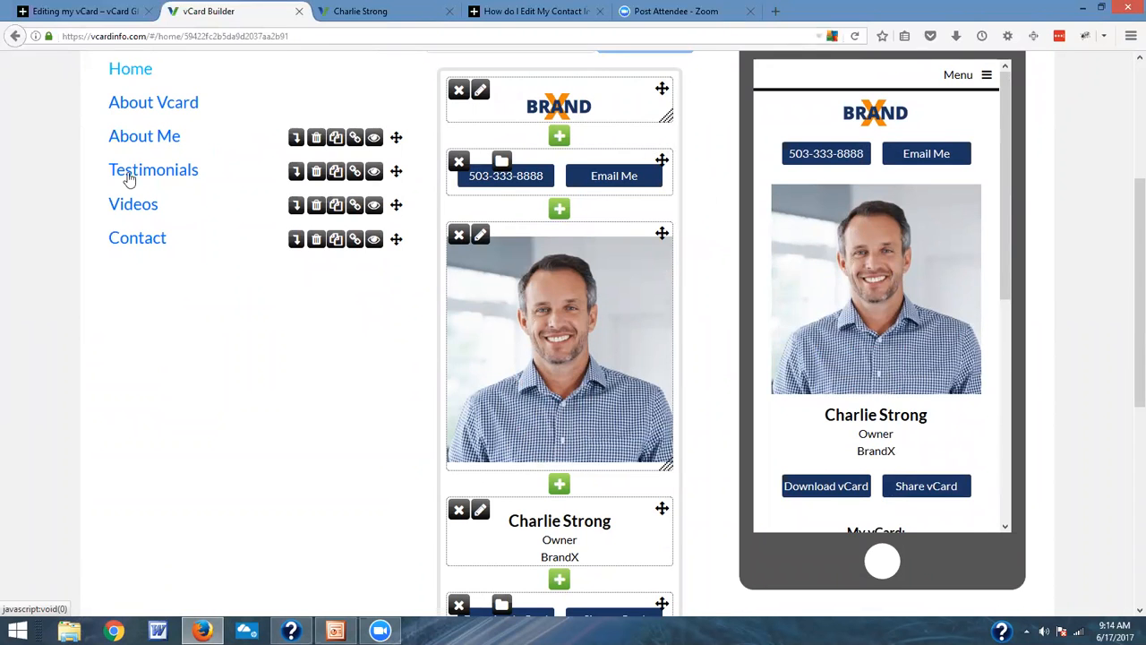
pyautogui.scroll(3, 364, 198)
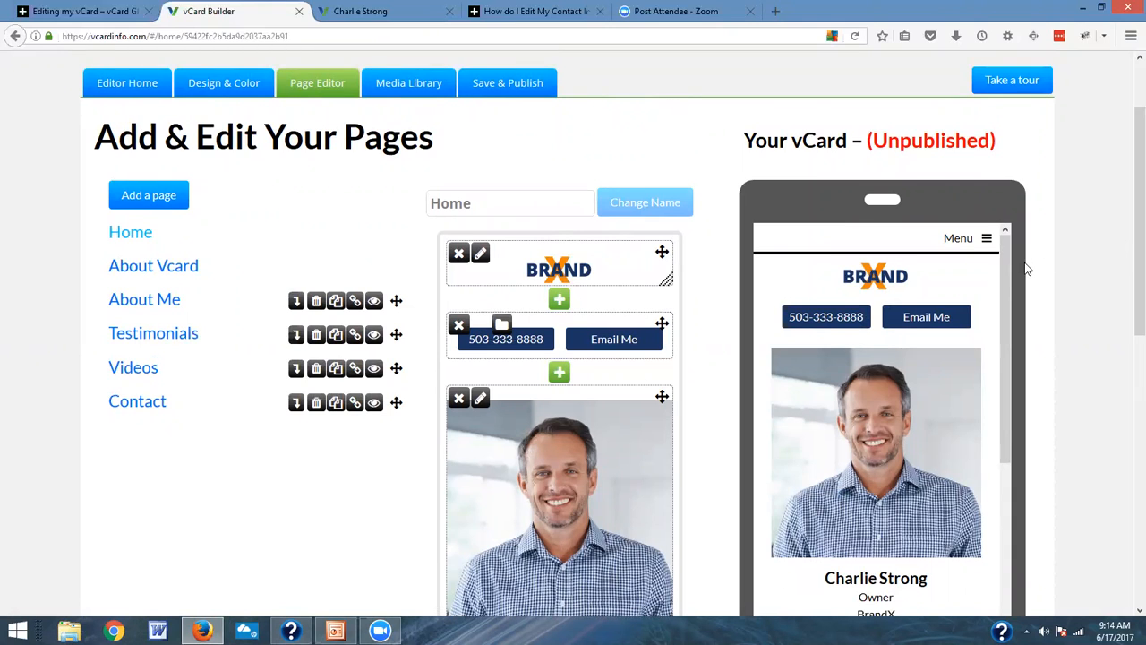
pyautogui.moveTo(1007, 354); pyautogui.dragTo(998, 327)
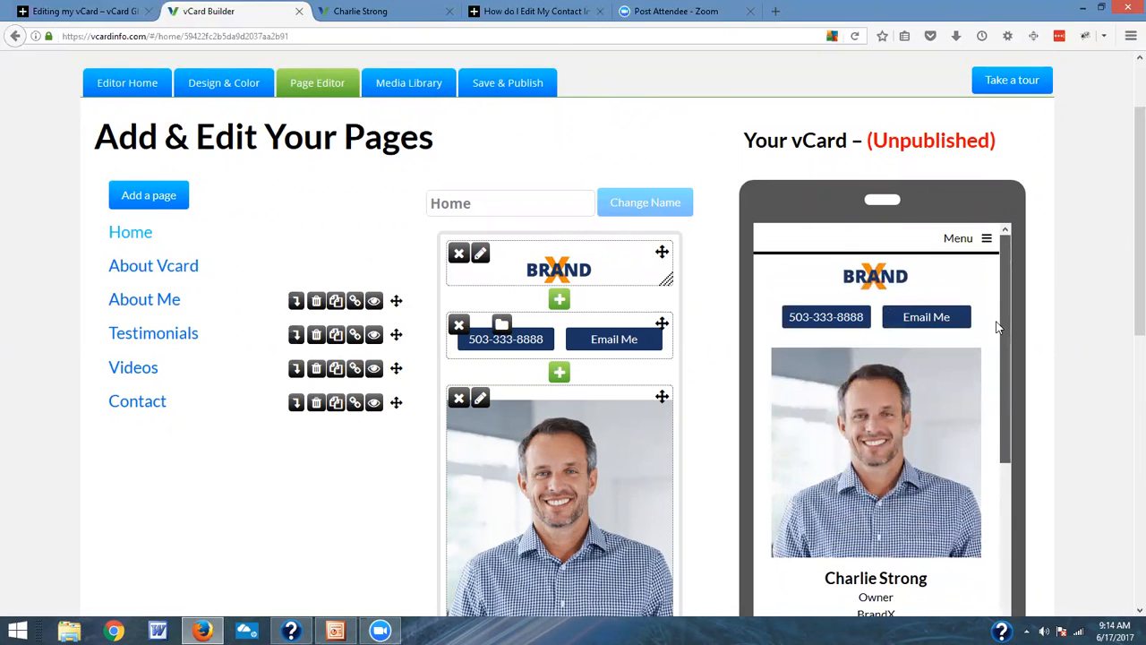
# Step: Open the About Me page through the vCard preview's own navigation and look it over
pyautogui.click(986, 239)
pyautogui.scroll(-3, 950, 314)
pyautogui.scroll(3, 944, 332)
pyautogui.click(824, 312)
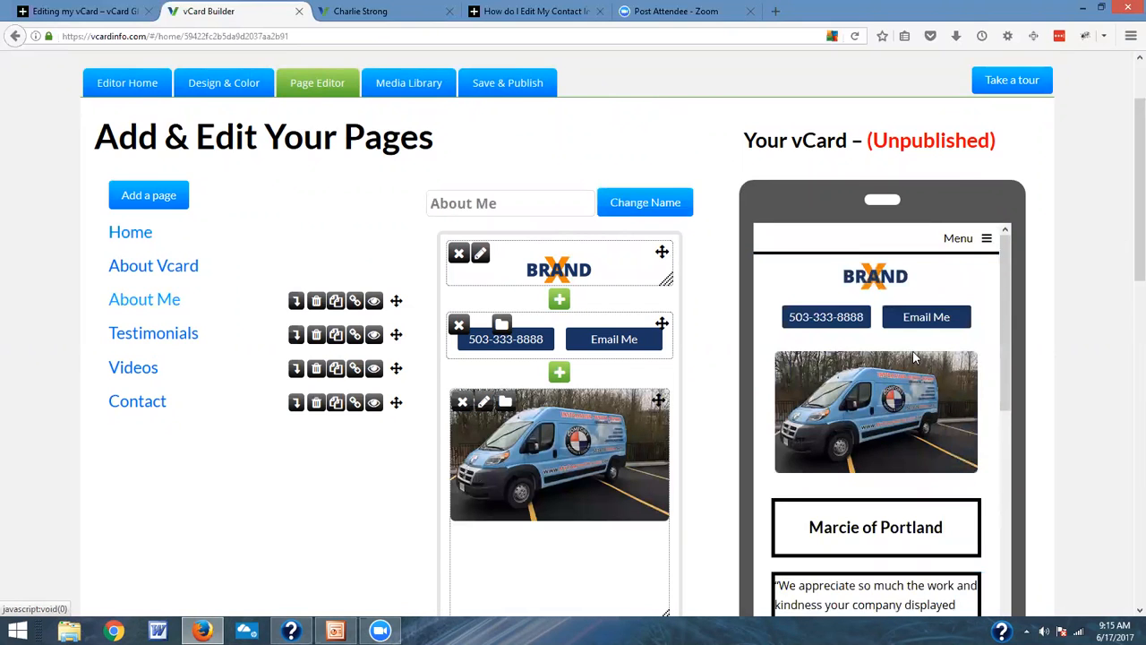
pyautogui.scroll(3, 916, 363)
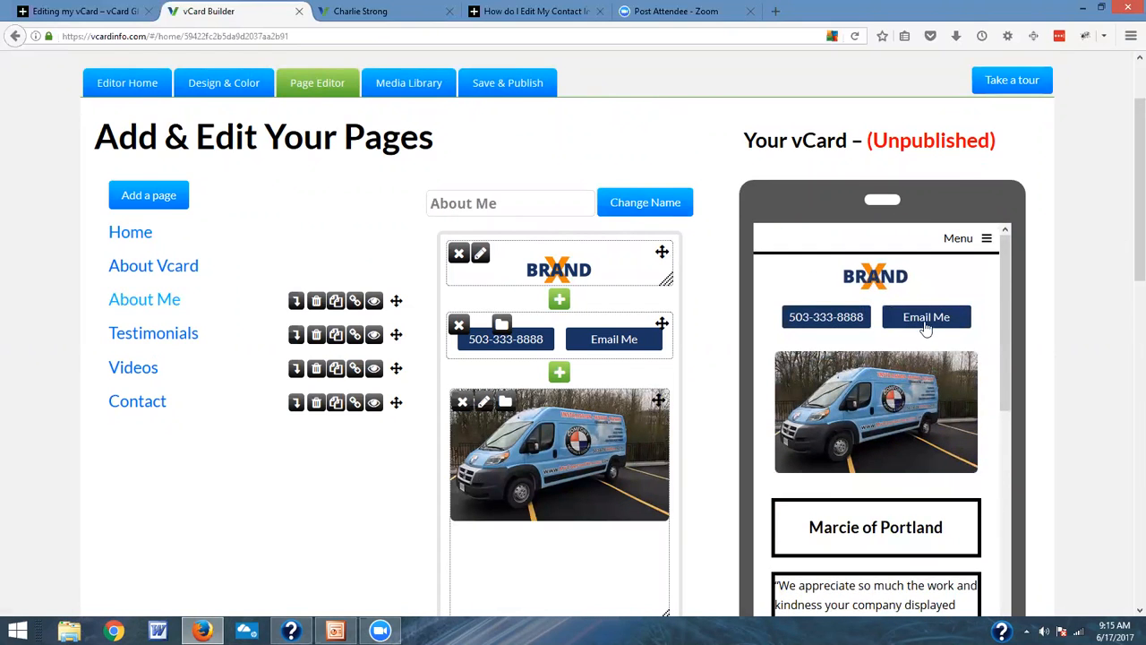
pyautogui.scroll(1, 932, 324)
pyautogui.scroll(1, 940, 311)
# Step: Open the Testimonials page through the vCard preview's own navigation and look through its content
pyautogui.click(955, 340)
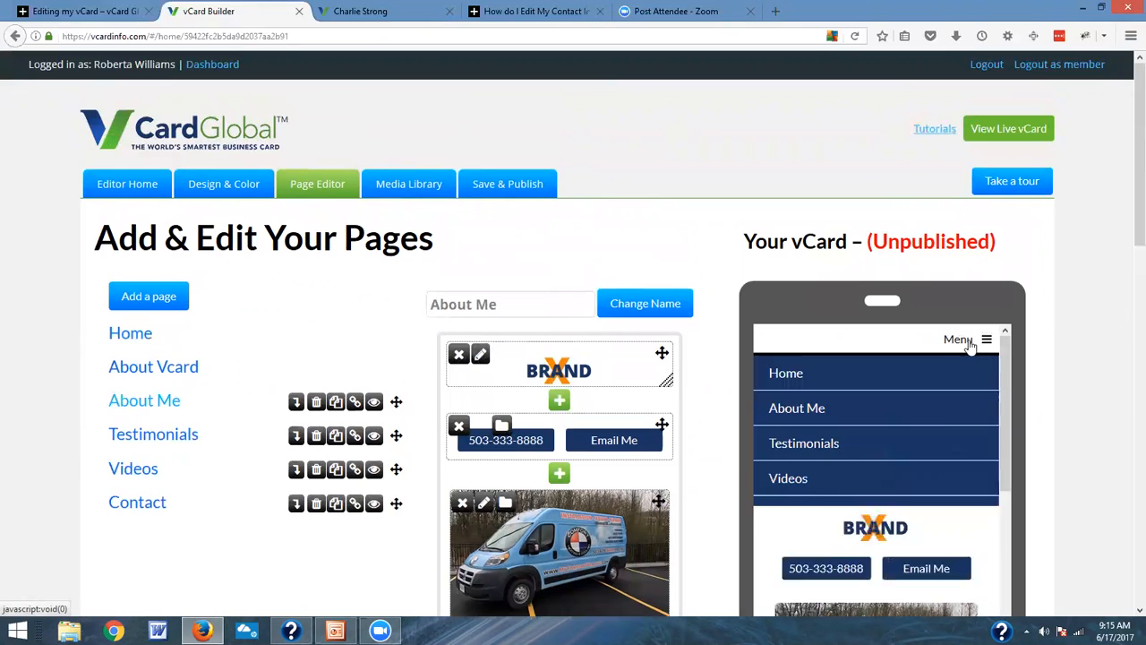
pyautogui.click(843, 443)
pyautogui.scroll(-4, 860, 421)
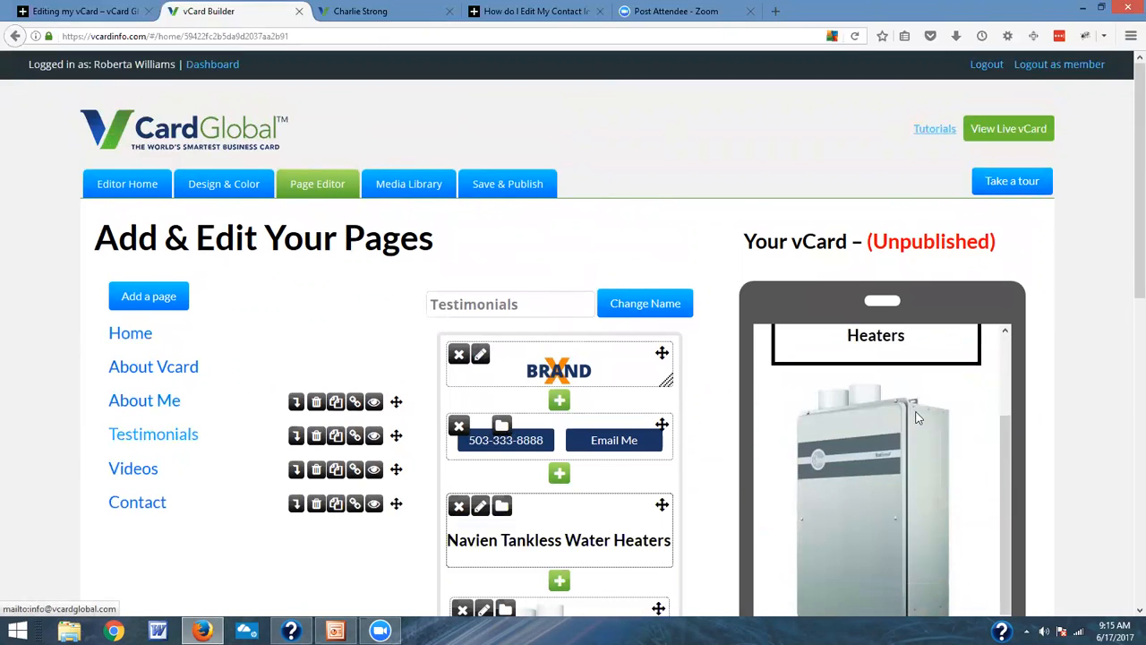
pyautogui.scroll(-2, 918, 414)
pyautogui.scroll(5, 922, 414)
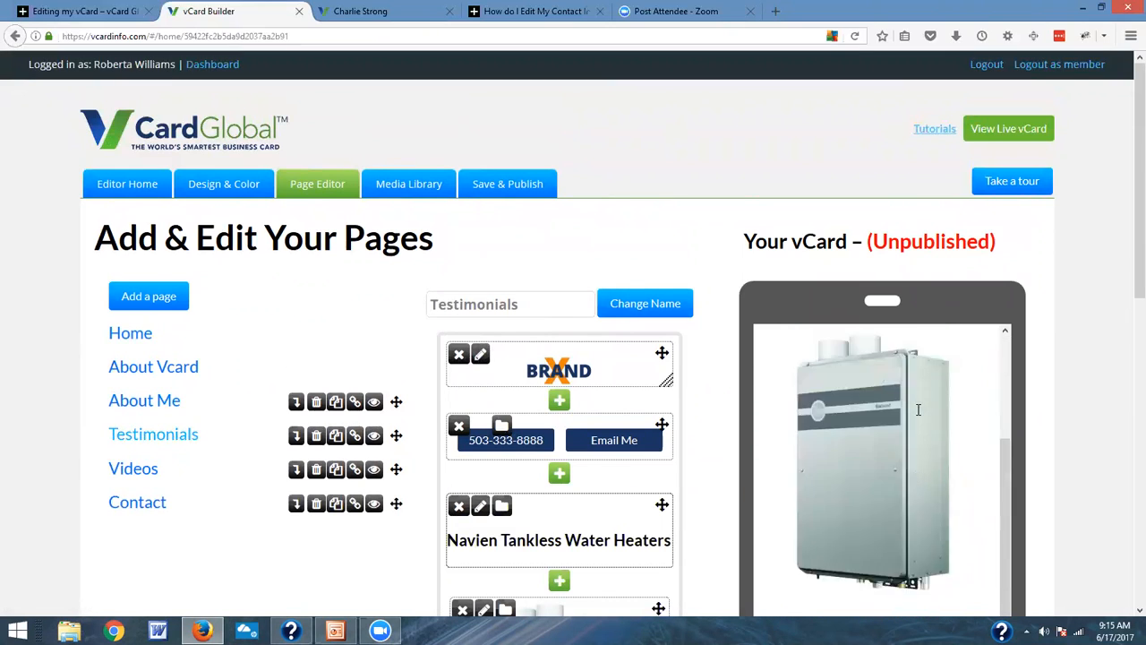
pyautogui.moveTo(1136, 230); pyautogui.dragTo(1136, 323)
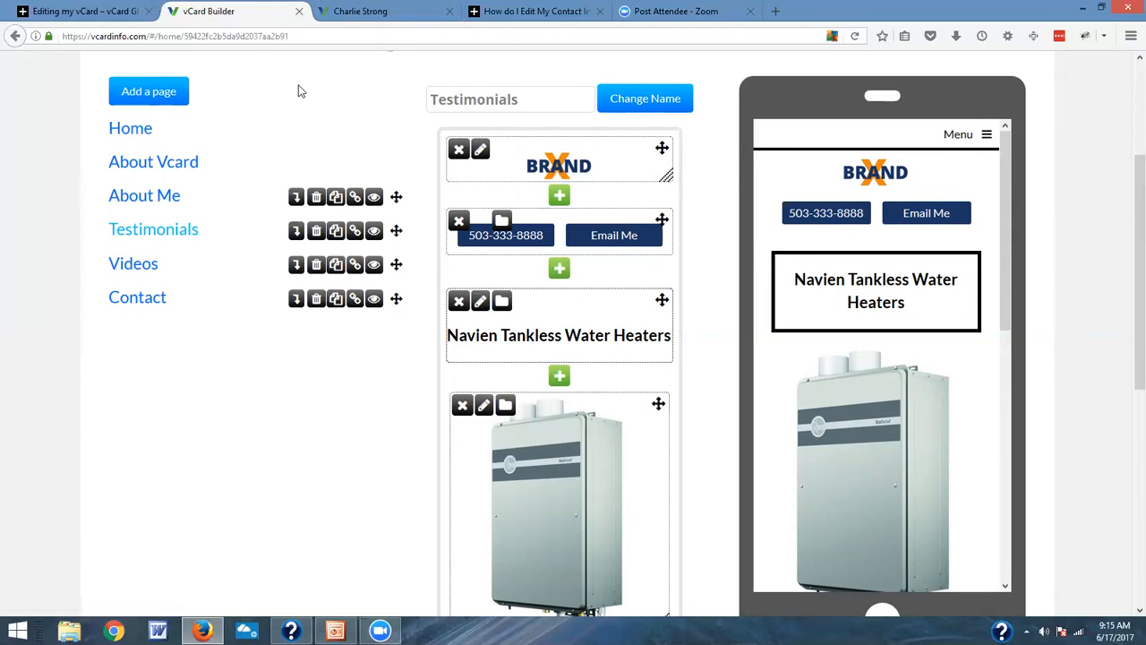
# Step: Add a page named Services and move it directly below About Me in the page list
pyautogui.scroll(3, 296, 90)
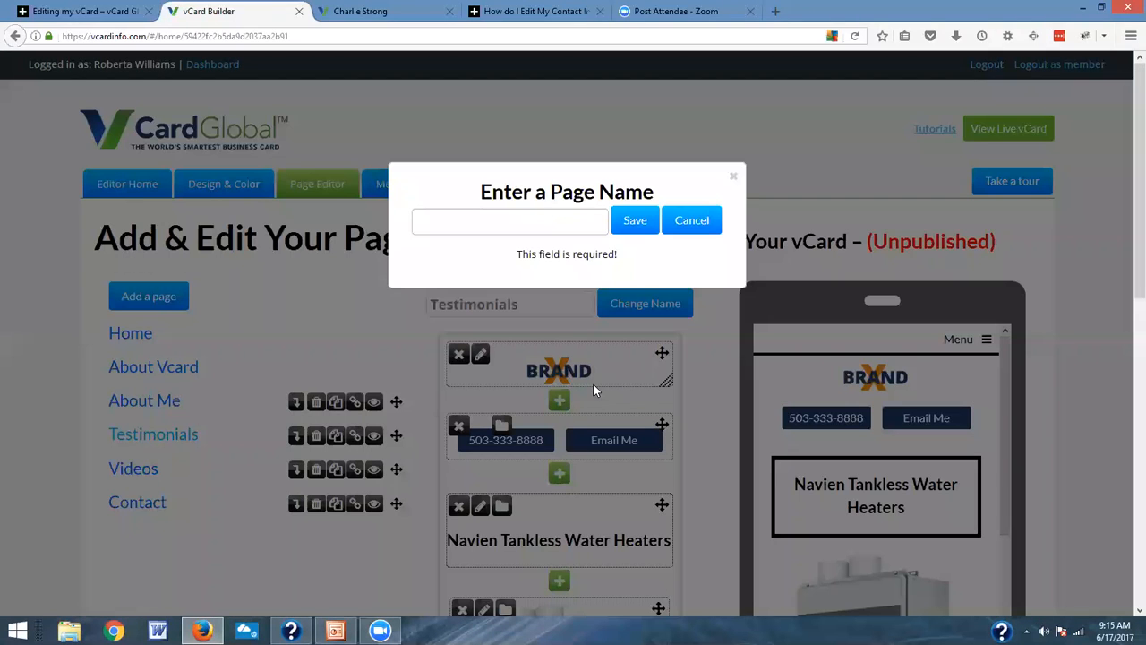
pyautogui.click(549, 215)
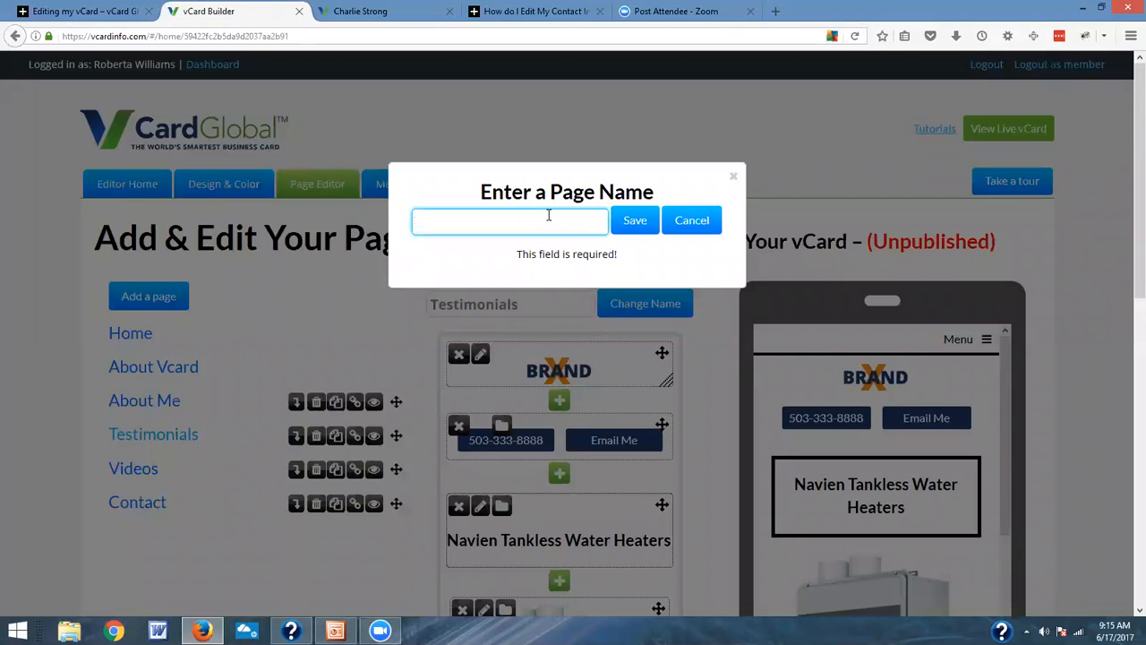
pyautogui.write('Ser')
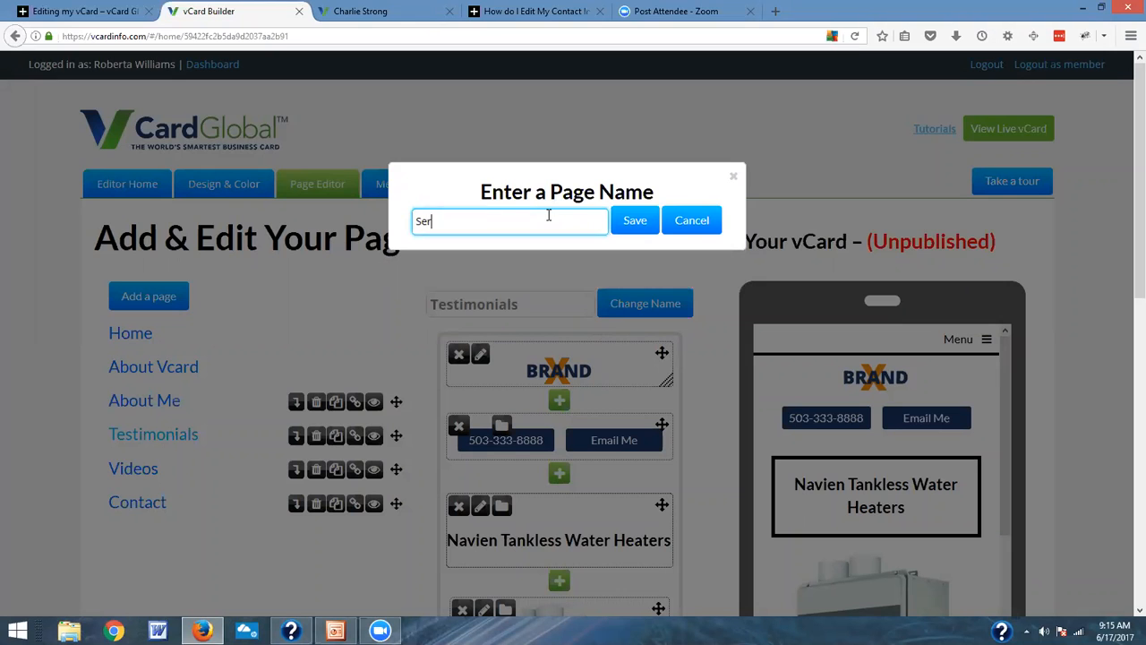
pyautogui.write('vices')
pyautogui.click(633, 219)
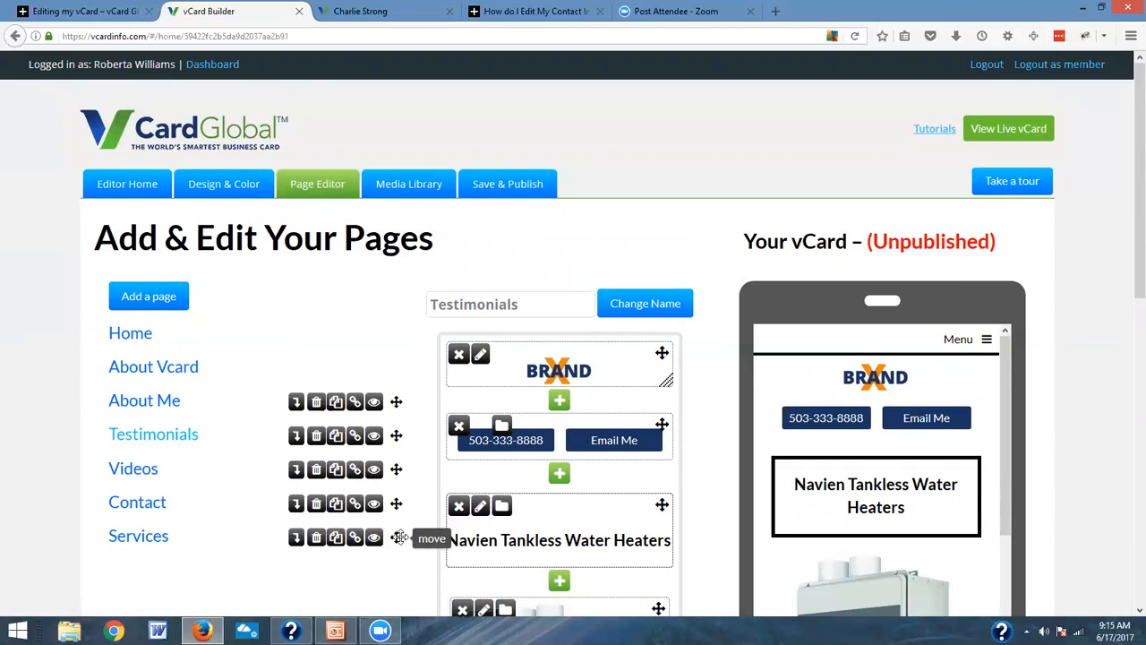
pyautogui.moveTo(396, 537); pyautogui.dragTo(408, 424)
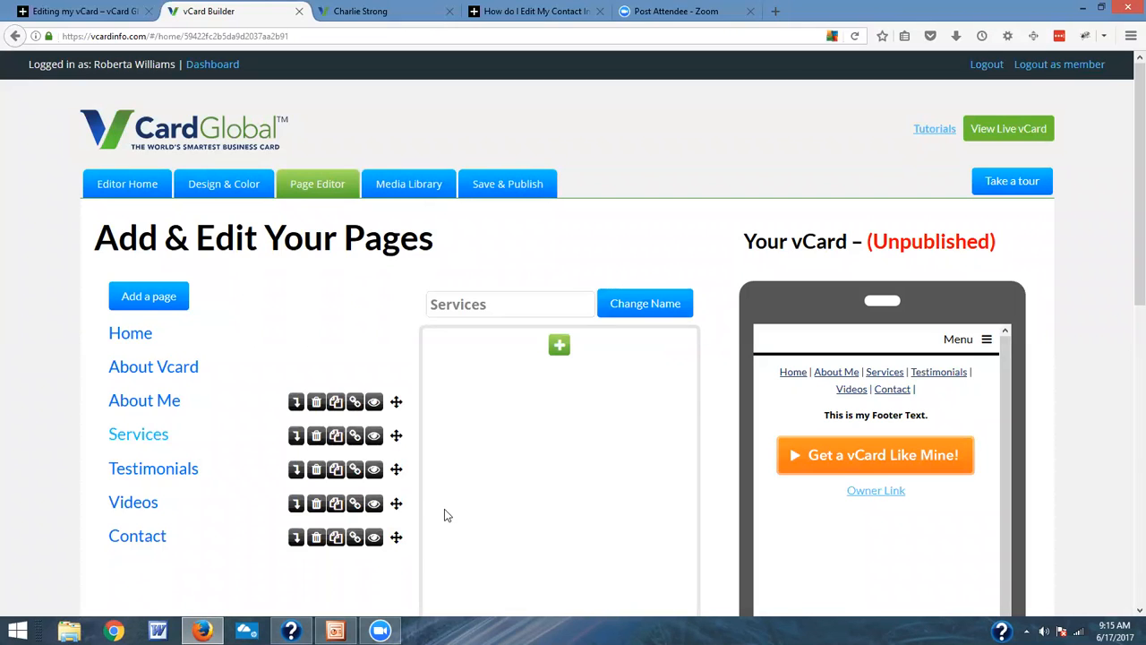
# Step: Rename the About Me page to "About" followed by the card owner's first name
pyautogui.click(140, 405)
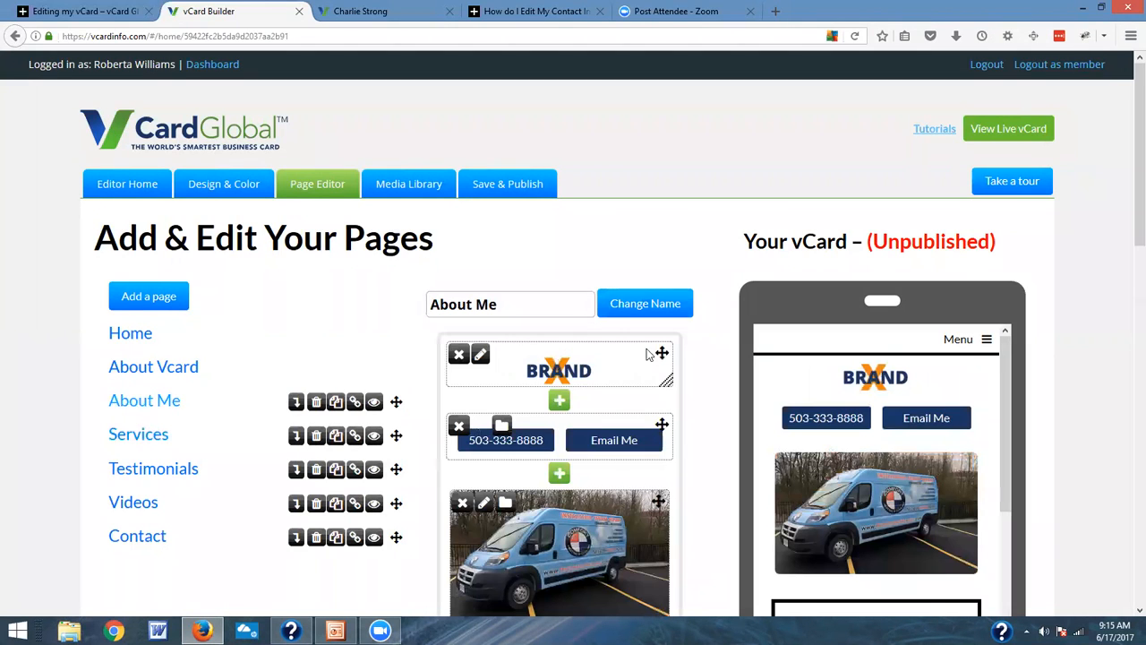
pyautogui.click(572, 309)
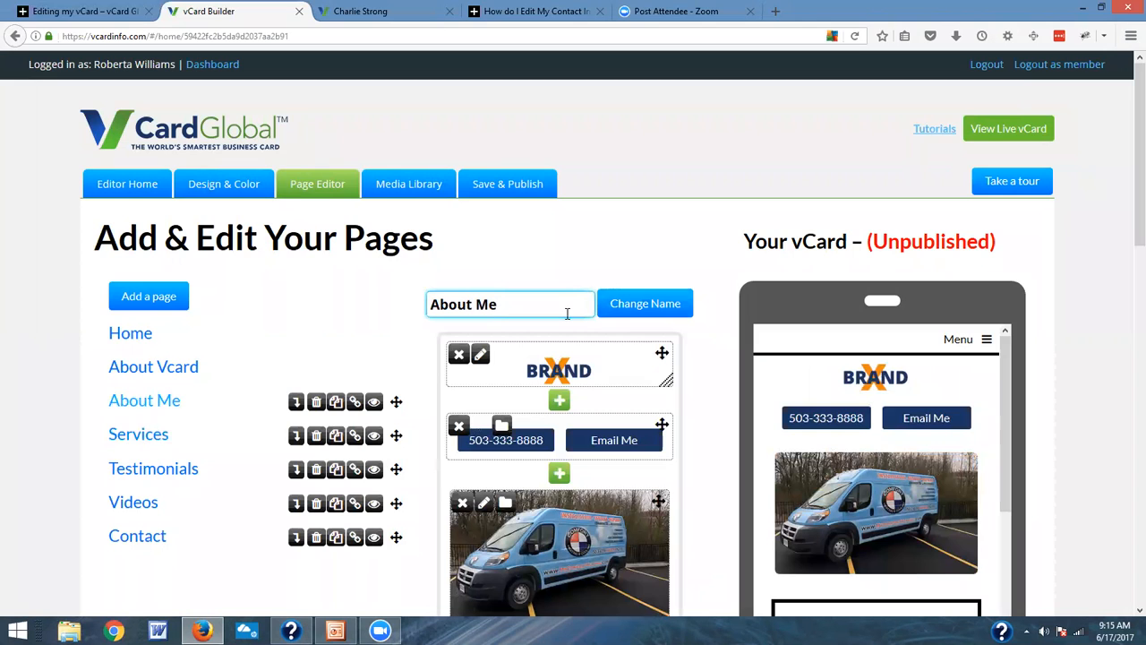
pyautogui.press('BackSpace')
pyautogui.press('BackSpace')
pyautogui.press('BackSpace')
pyautogui.write('Charlie')
pyautogui.click(608, 305)
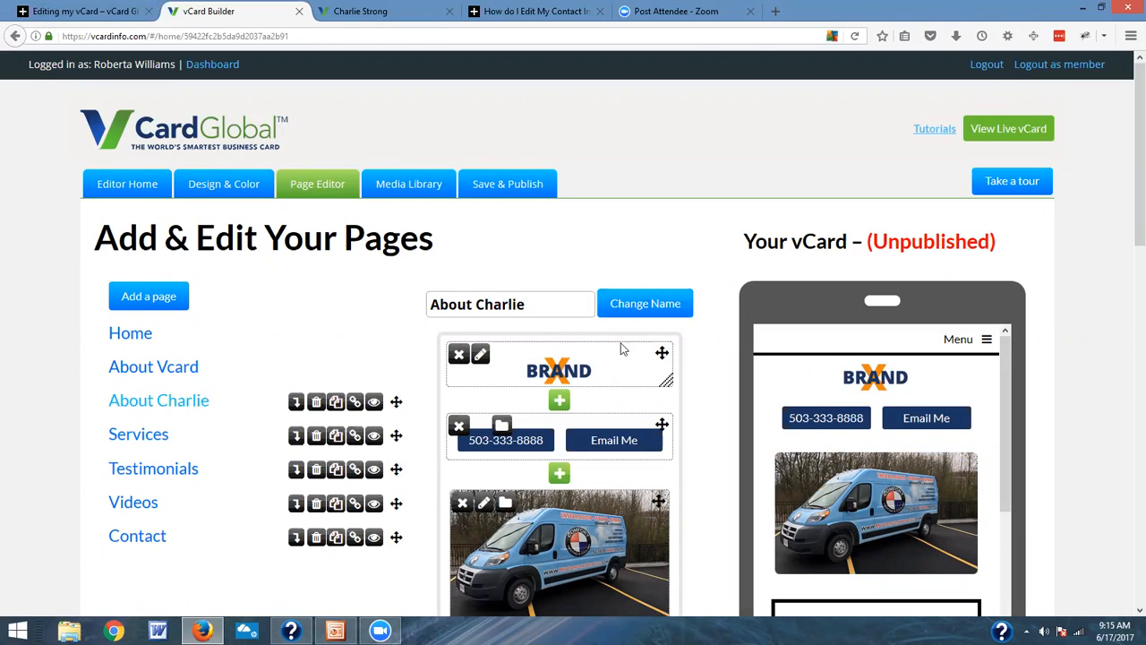
# Step: Add a new page named Brake Repair to the vCard
pyautogui.click(164, 296)
pyautogui.click(516, 228)
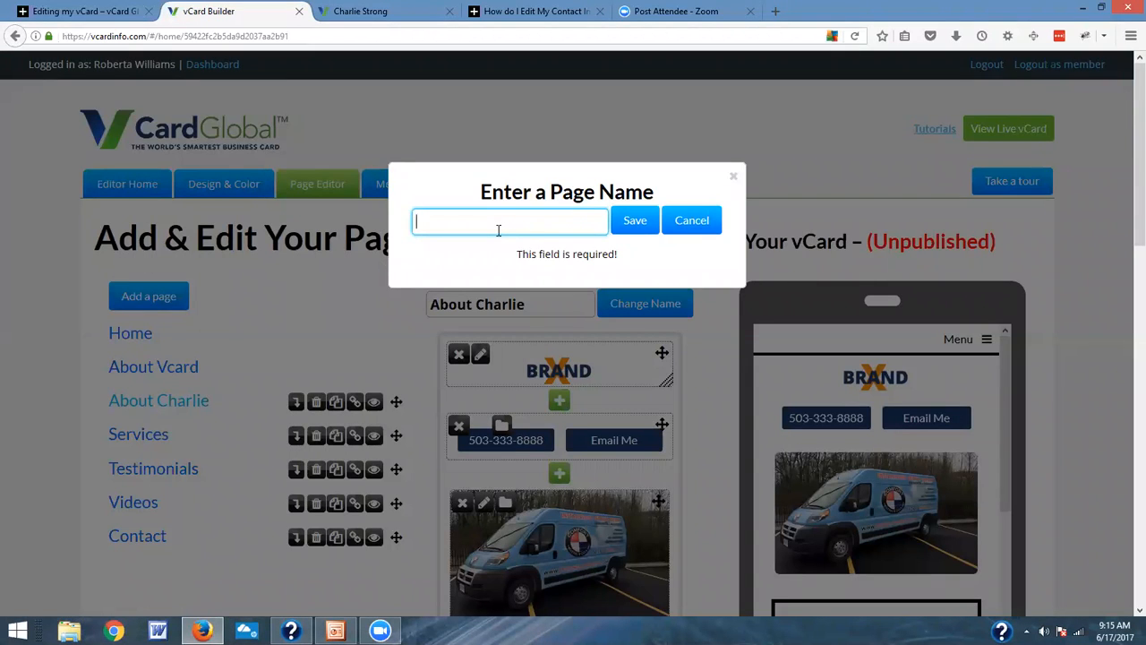
pyautogui.write('B')
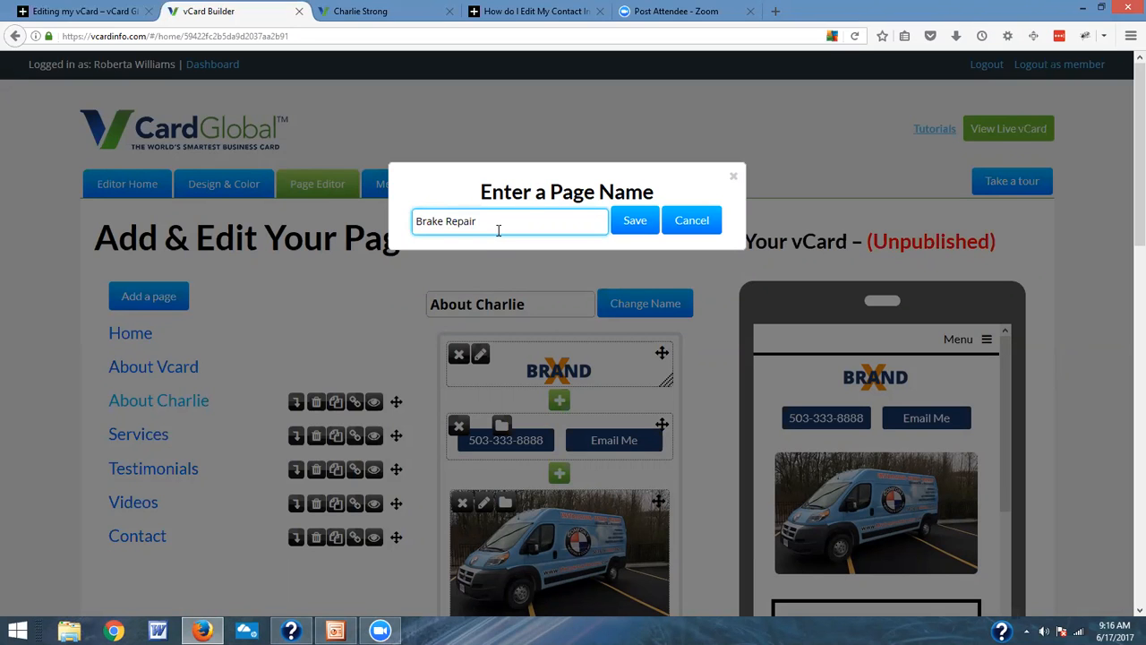
pyautogui.write('rake Repair')
pyautogui.click(635, 221)
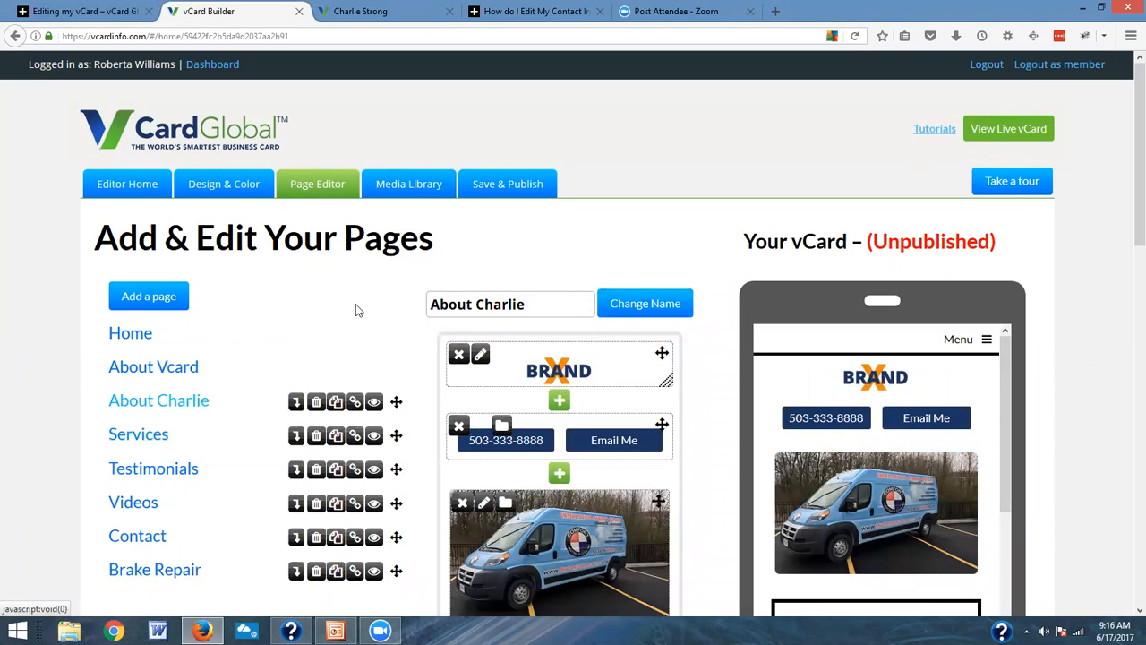
# Step: Add a new page named Oil Changes to the vCard
pyautogui.click(129, 295)
pyautogui.click(526, 221)
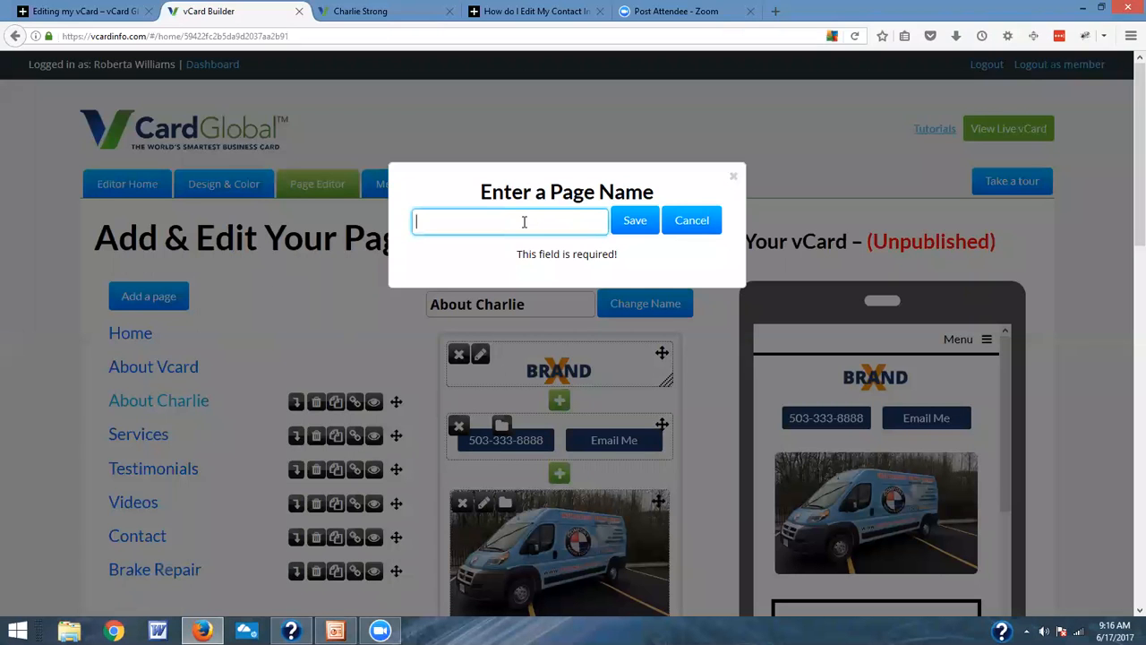
pyautogui.write('Oil Changes')
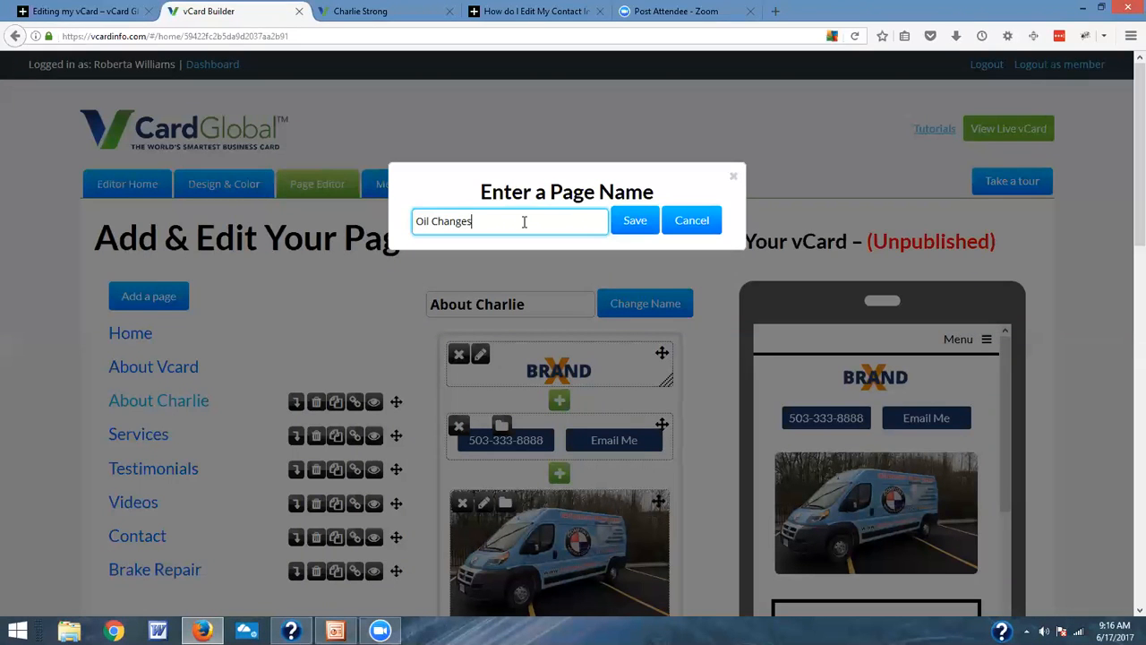
pyautogui.click(635, 221)
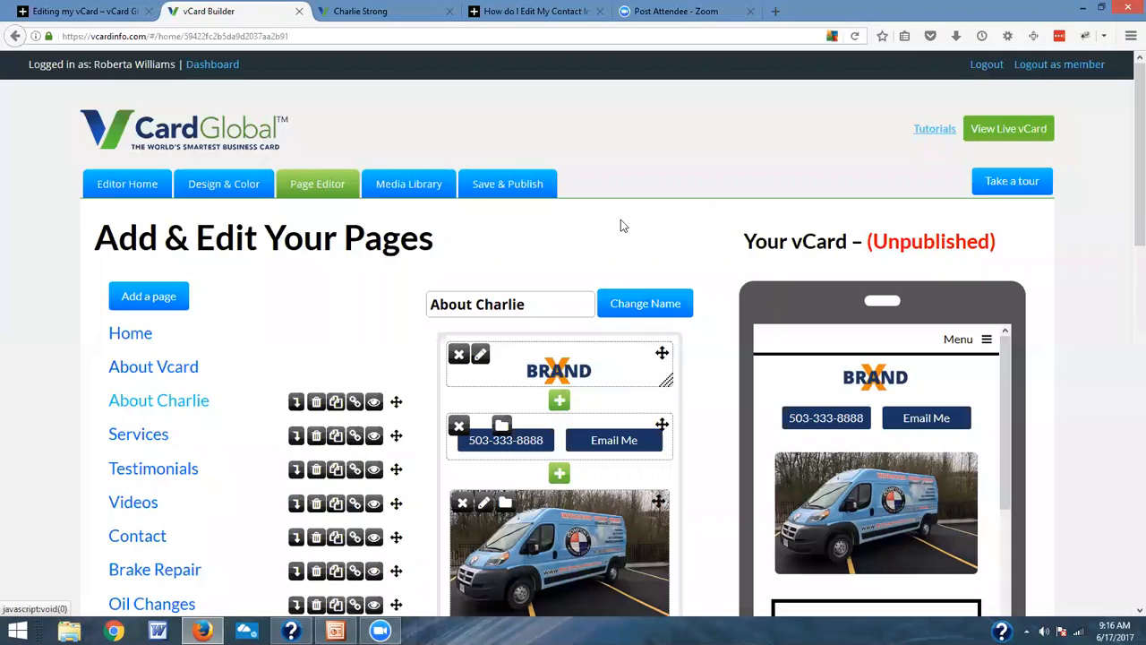
# Step: Make the Brake Repair page a subpage of Services
pyautogui.scroll(-2, 373, 350)
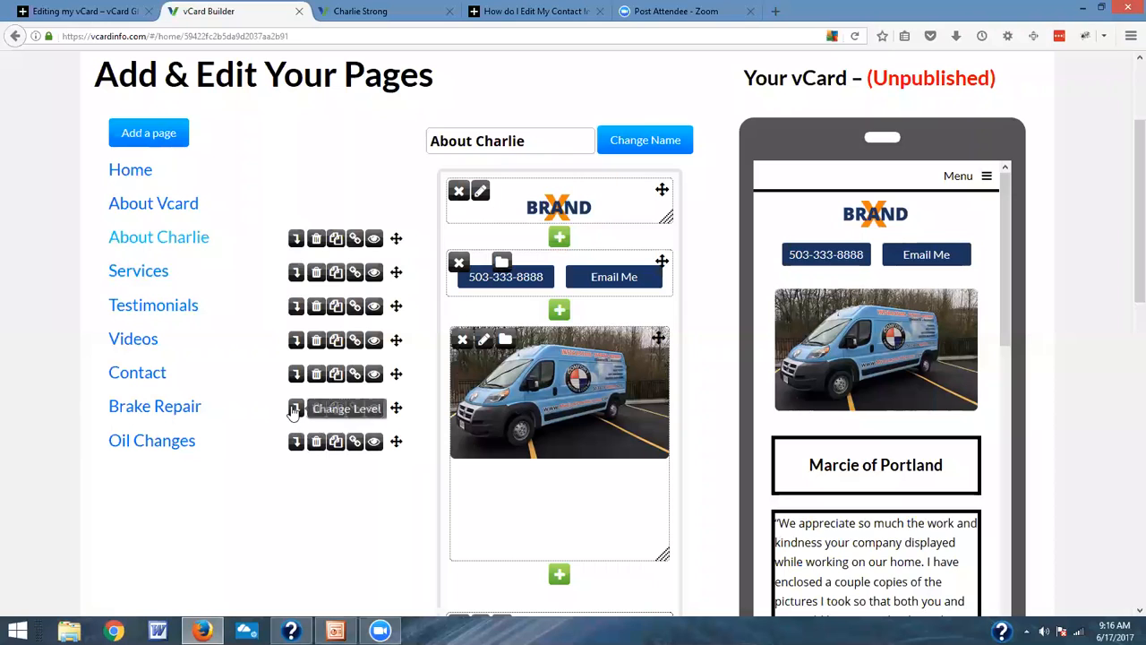
pyautogui.click(295, 411)
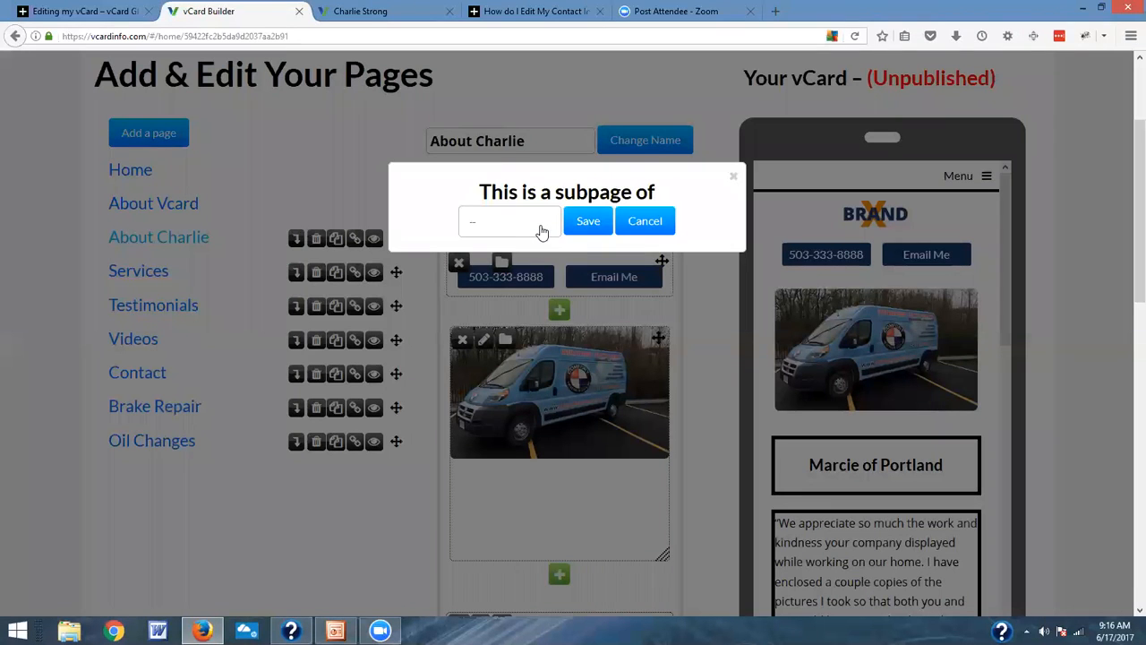
pyautogui.click(541, 232)
pyautogui.click(520, 286)
pyautogui.click(585, 220)
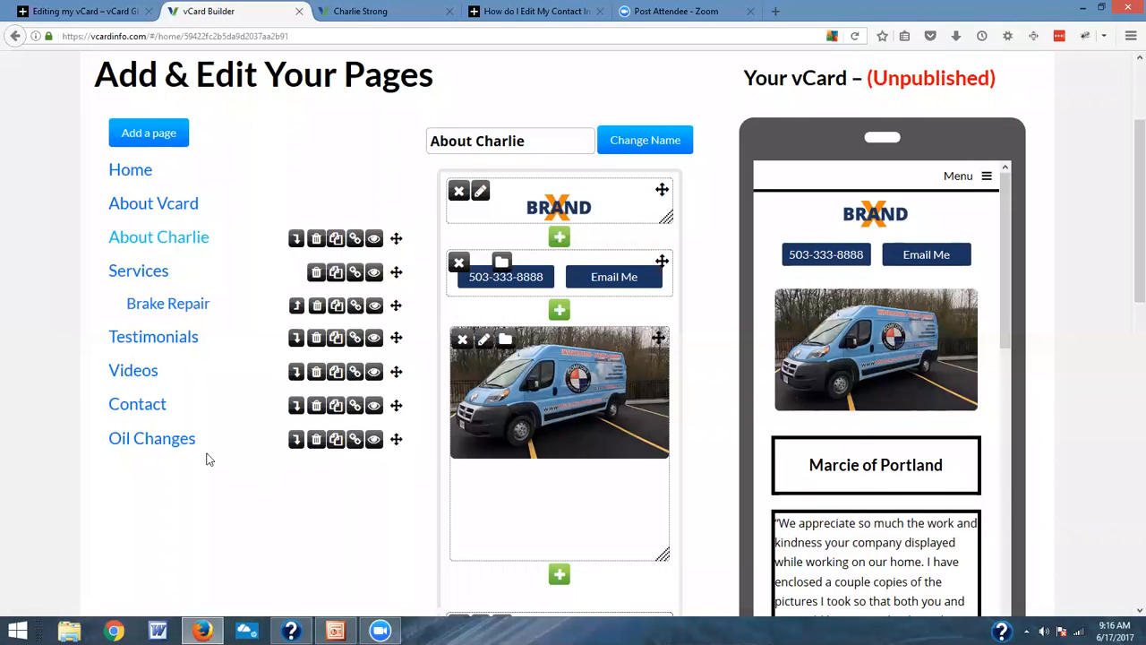
# Step: Make the Oil Changes page a subpage of Services
pyautogui.click(296, 439)
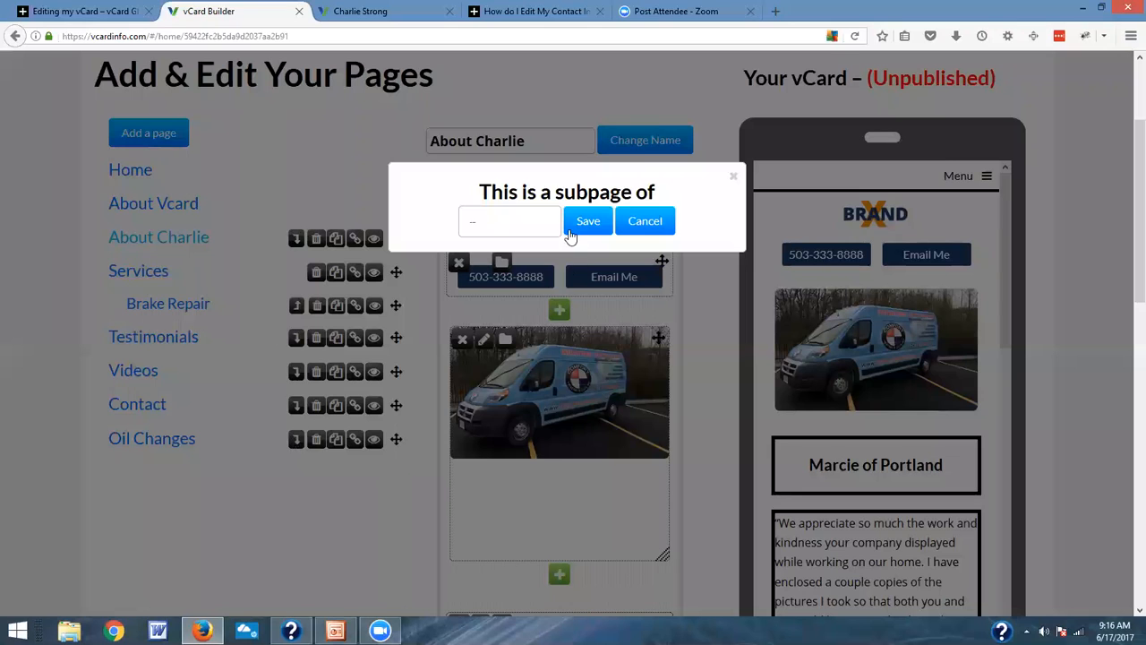
pyautogui.click(540, 227)
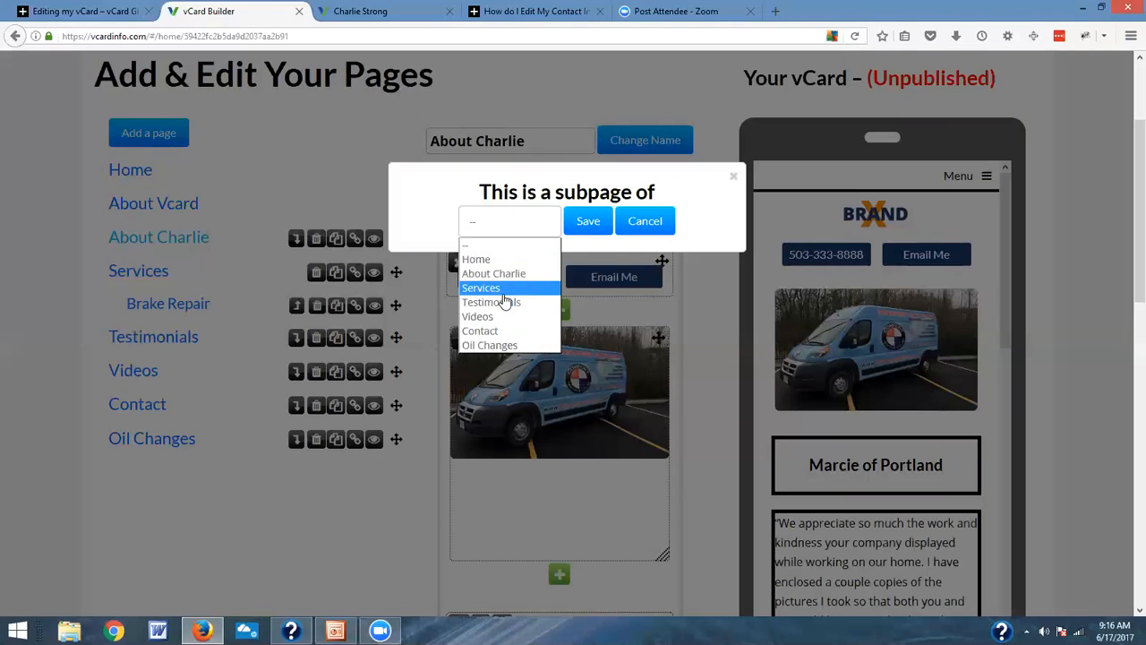
pyautogui.click(503, 295)
pyautogui.click(585, 225)
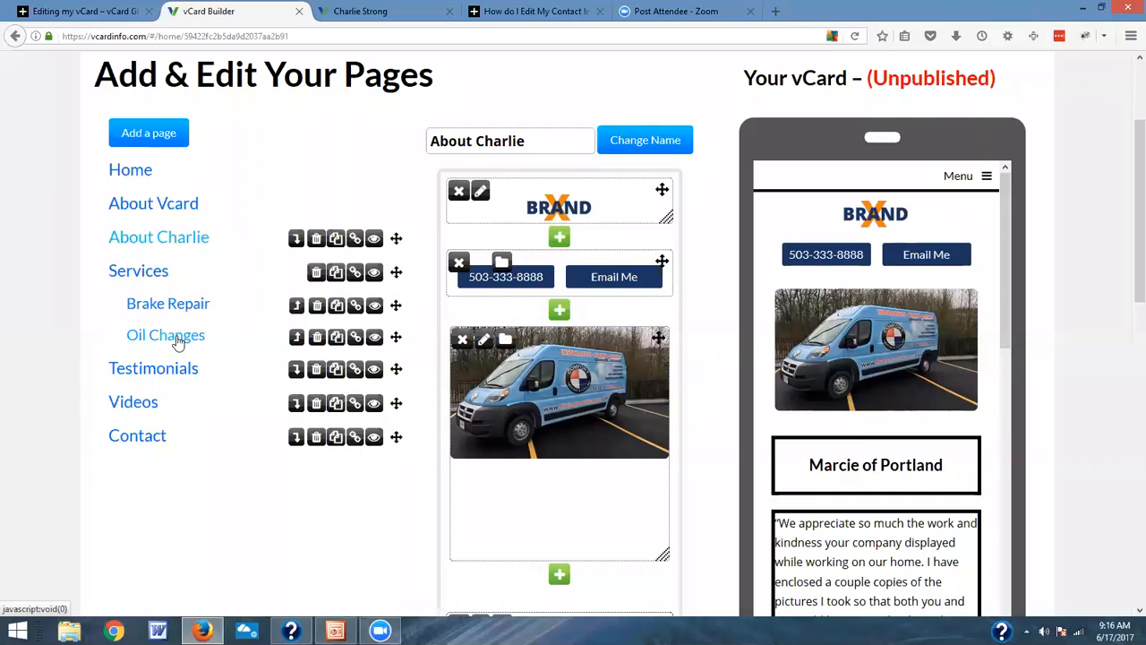
# Step: Expand the menu in the phone preview and delete the Oil Changes subpage
pyautogui.click(989, 178)
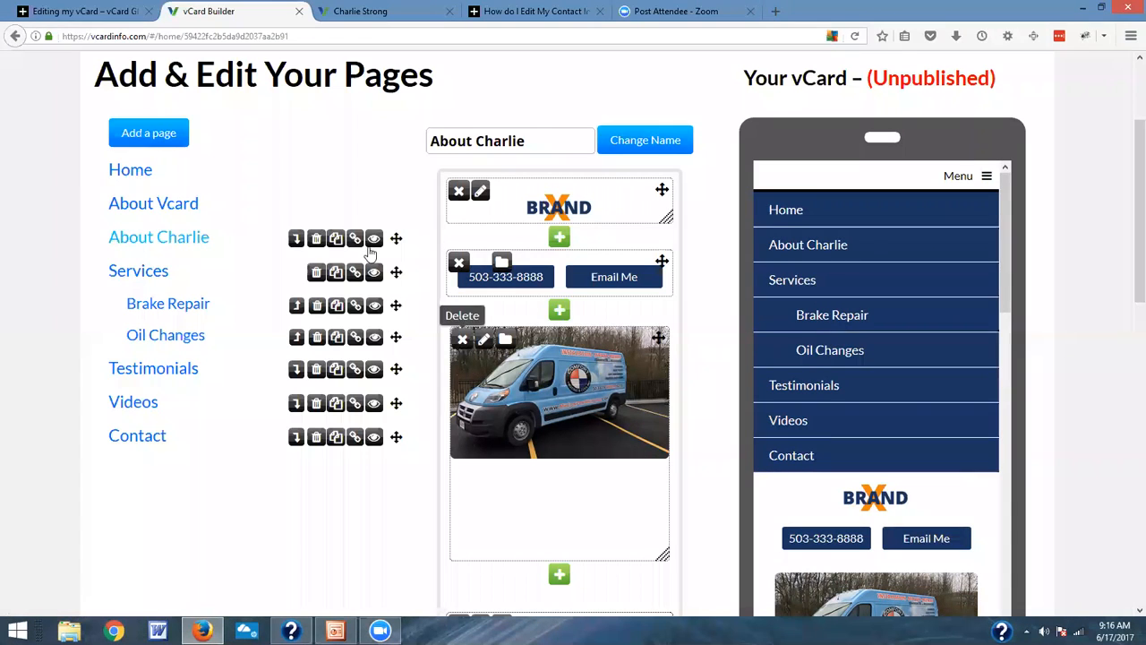
pyautogui.click(318, 340)
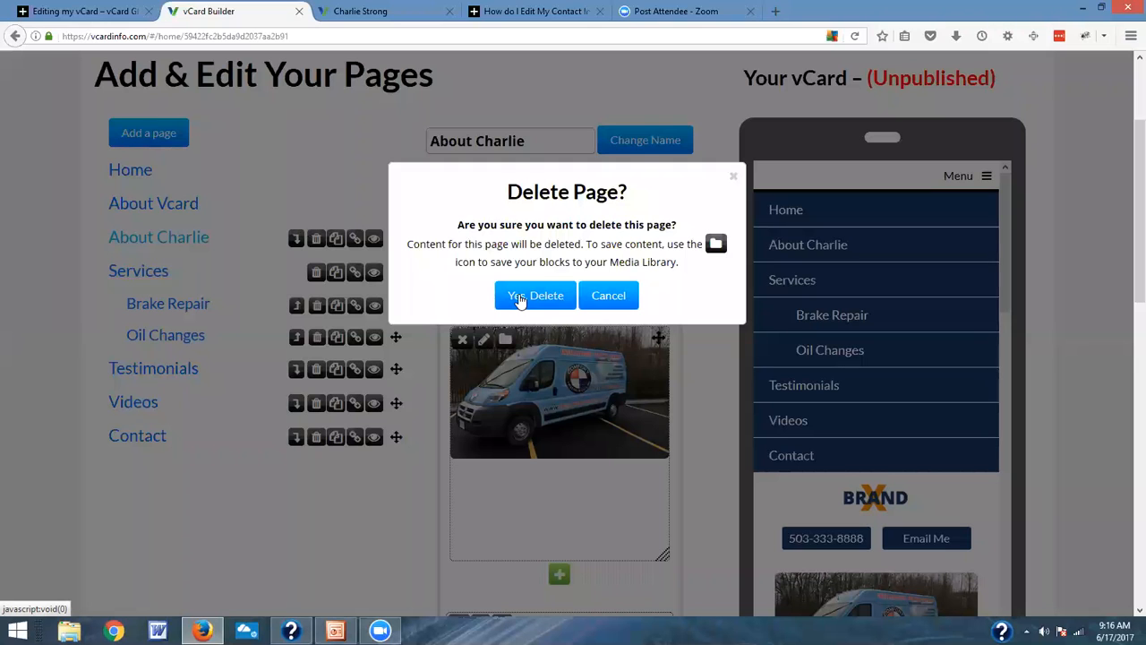
pyautogui.click(534, 295)
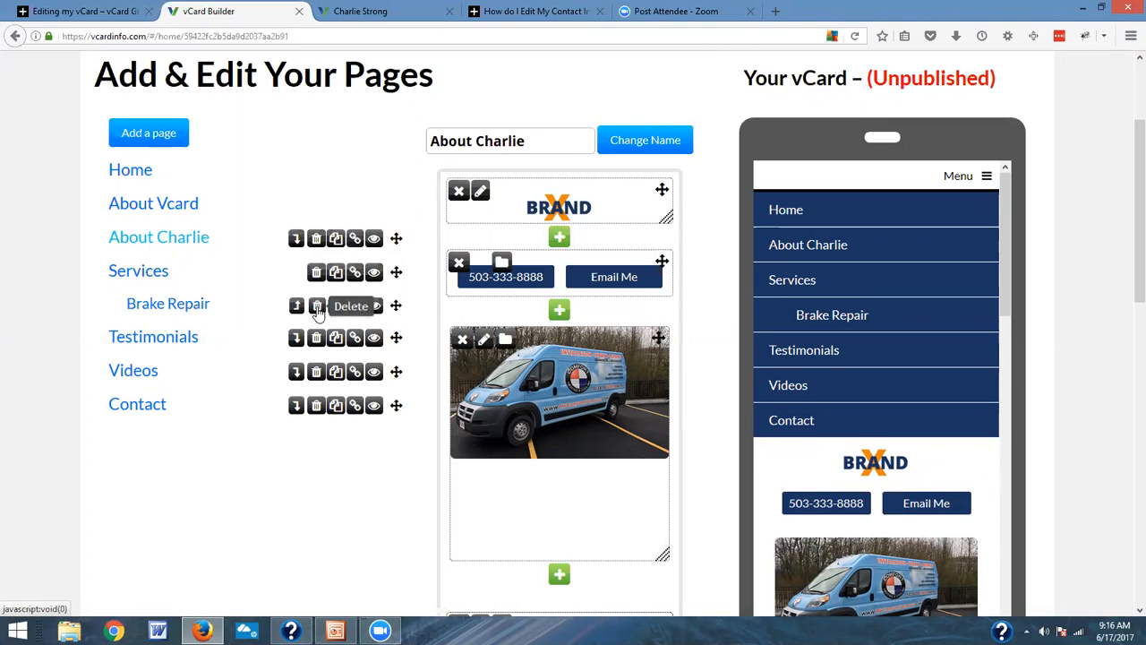
# Step: Hide the Brake Repair subpage, then open the Services page in the phone preview and expand its menu
pyautogui.click(374, 306)
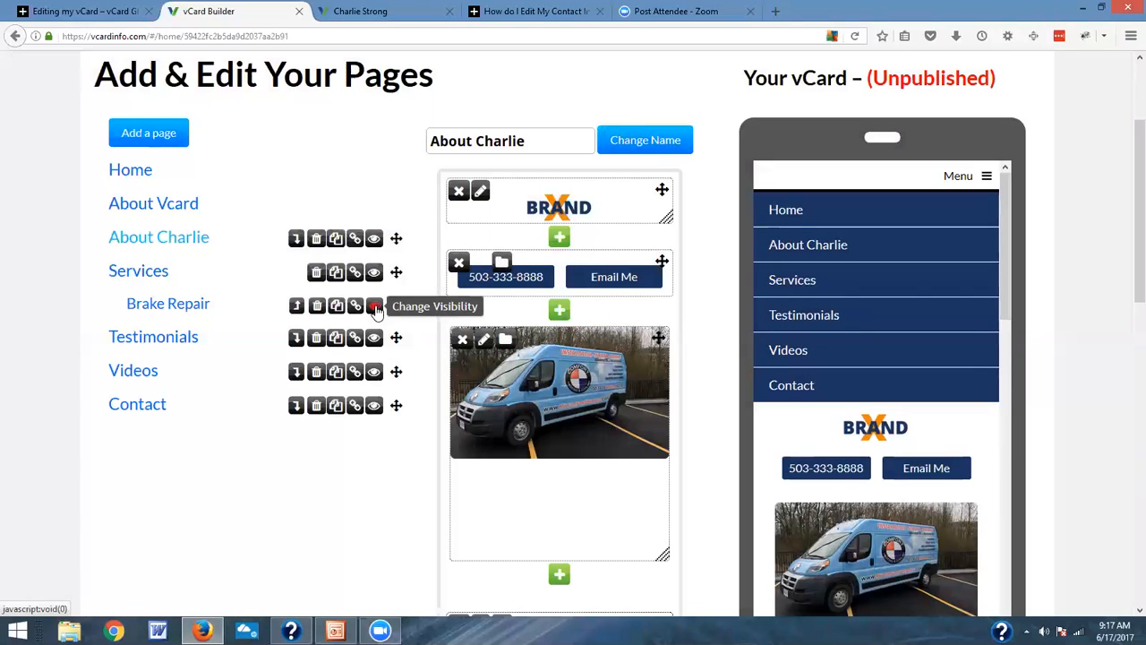
pyautogui.click(898, 279)
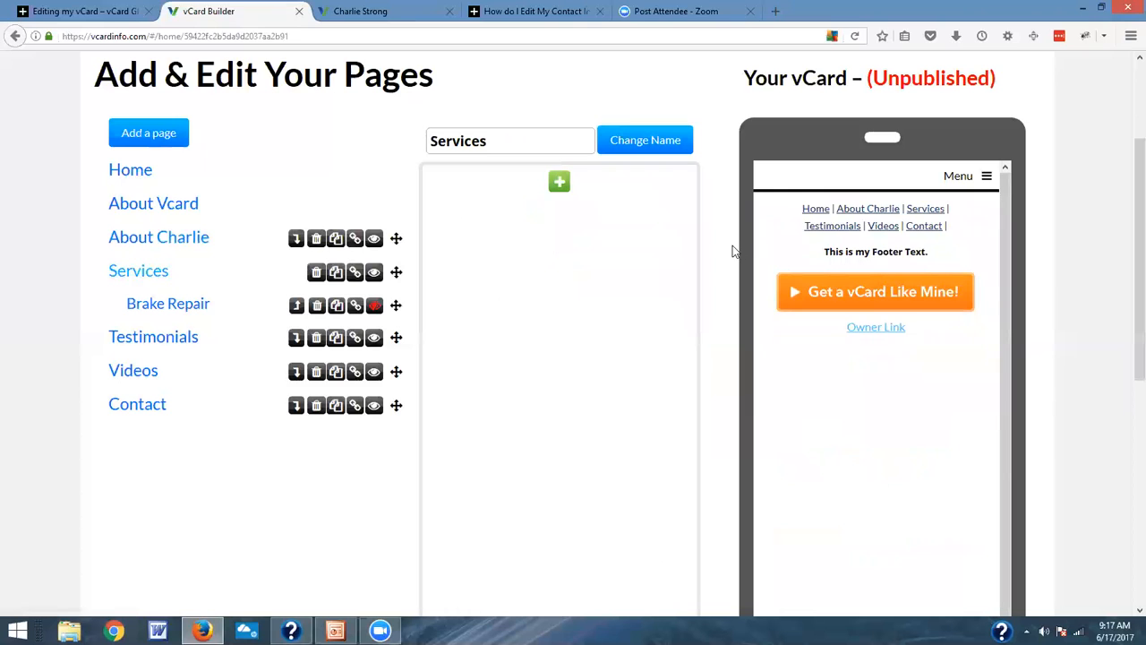
pyautogui.scroll(3, 862, 236)
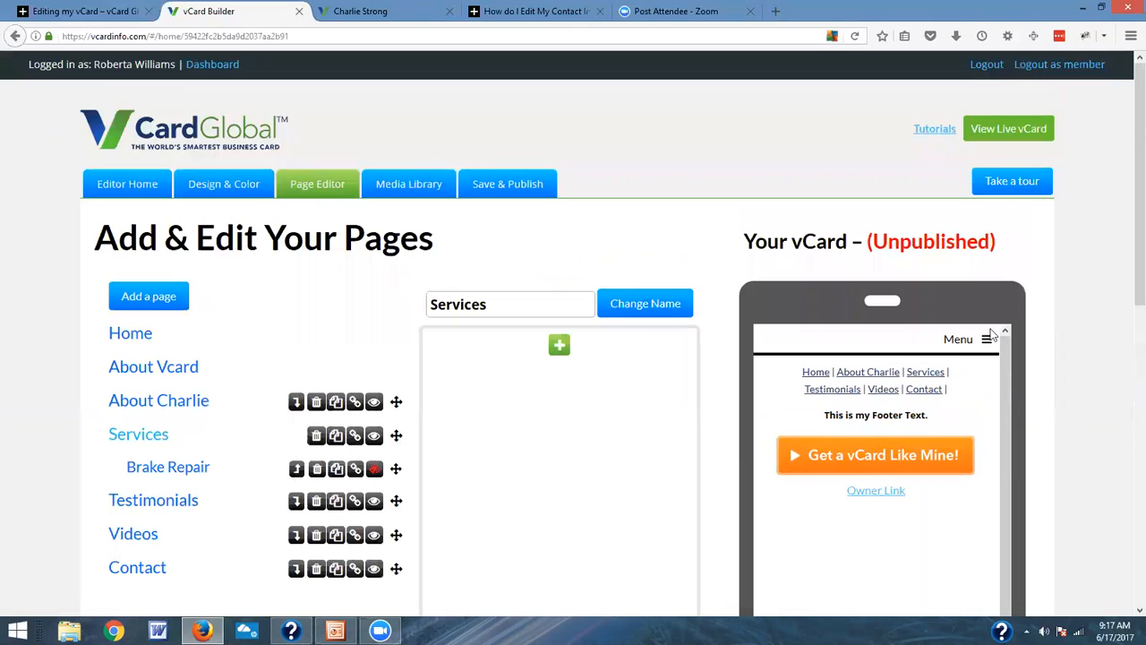
pyautogui.click(988, 336)
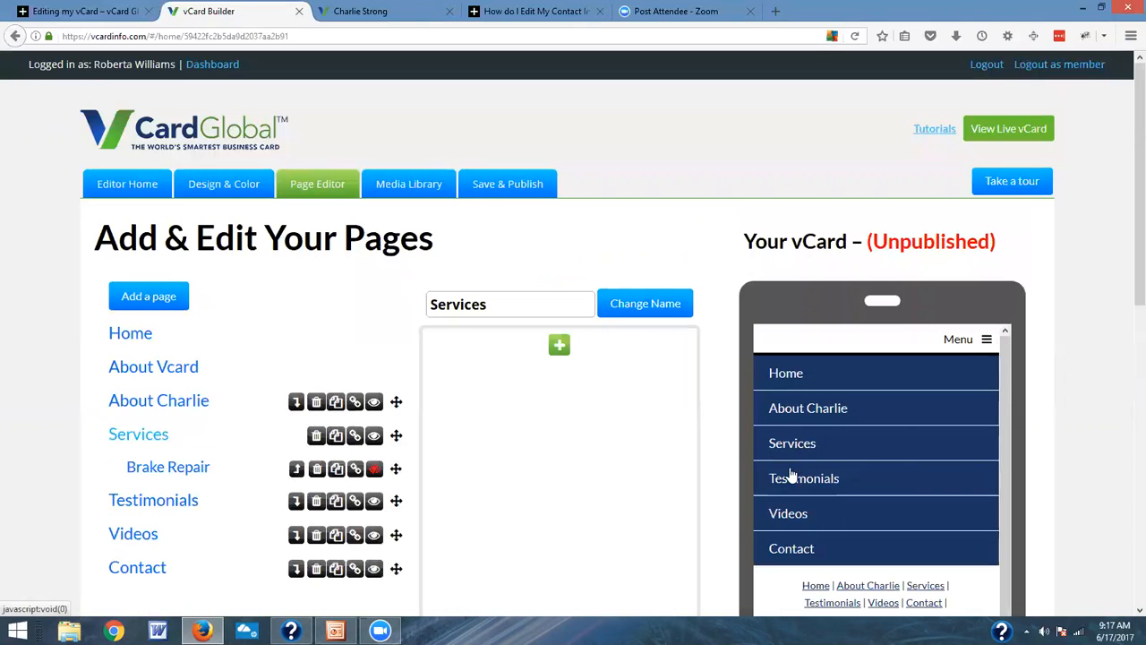
# Step: Make the Brake Repair subpage visible in the menu and hide it again
pyautogui.click(374, 469)
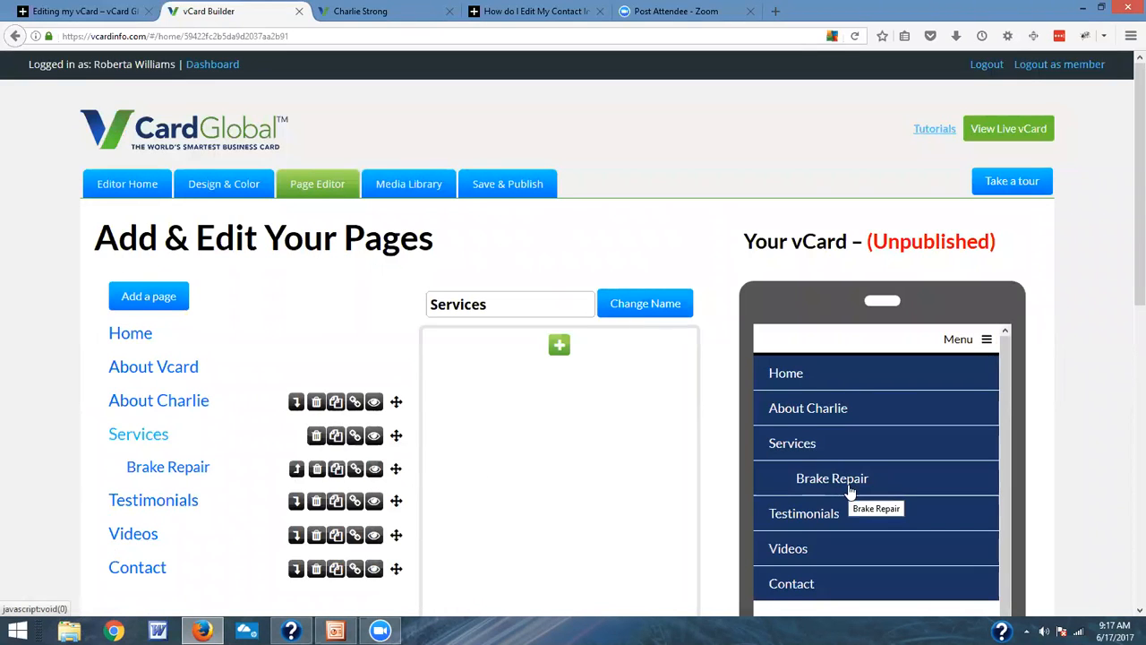
pyautogui.scroll(-2, 609, 484)
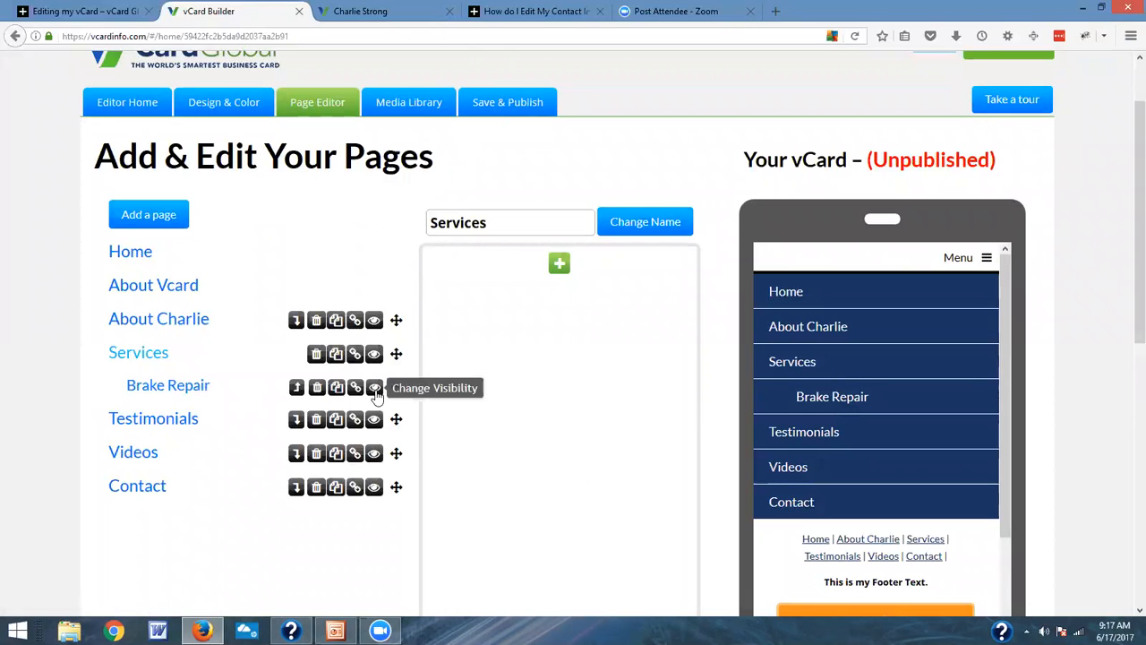
pyautogui.click(375, 388)
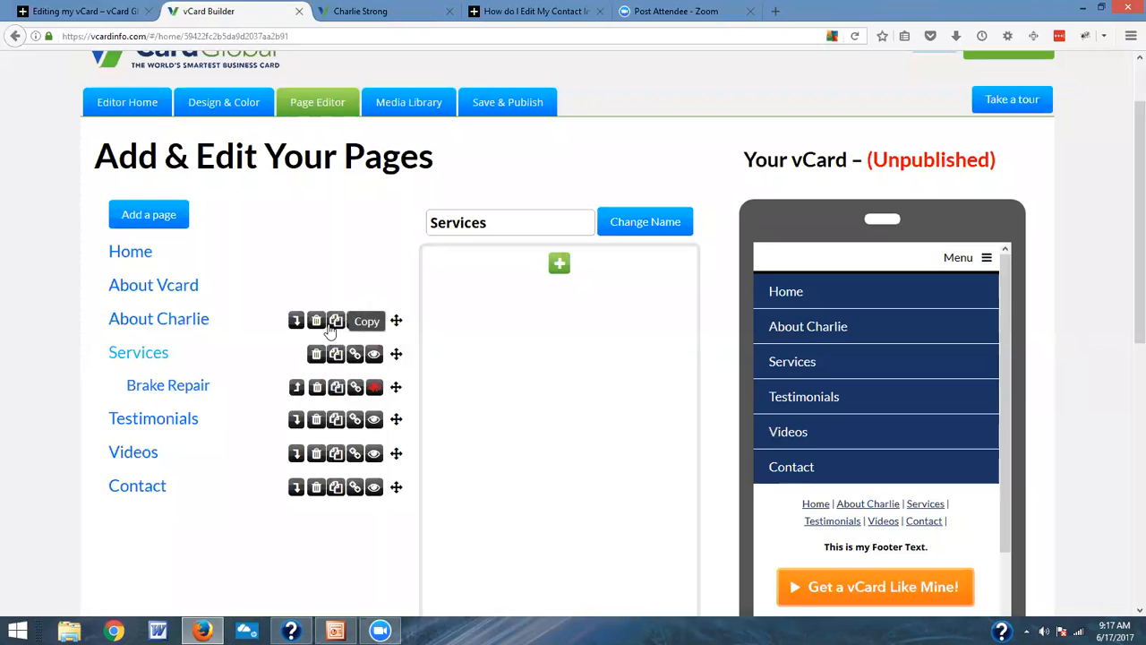
# Step: Duplicate the About page named after the card owner and open the Testimonials page in the editor
pyautogui.click(336, 323)
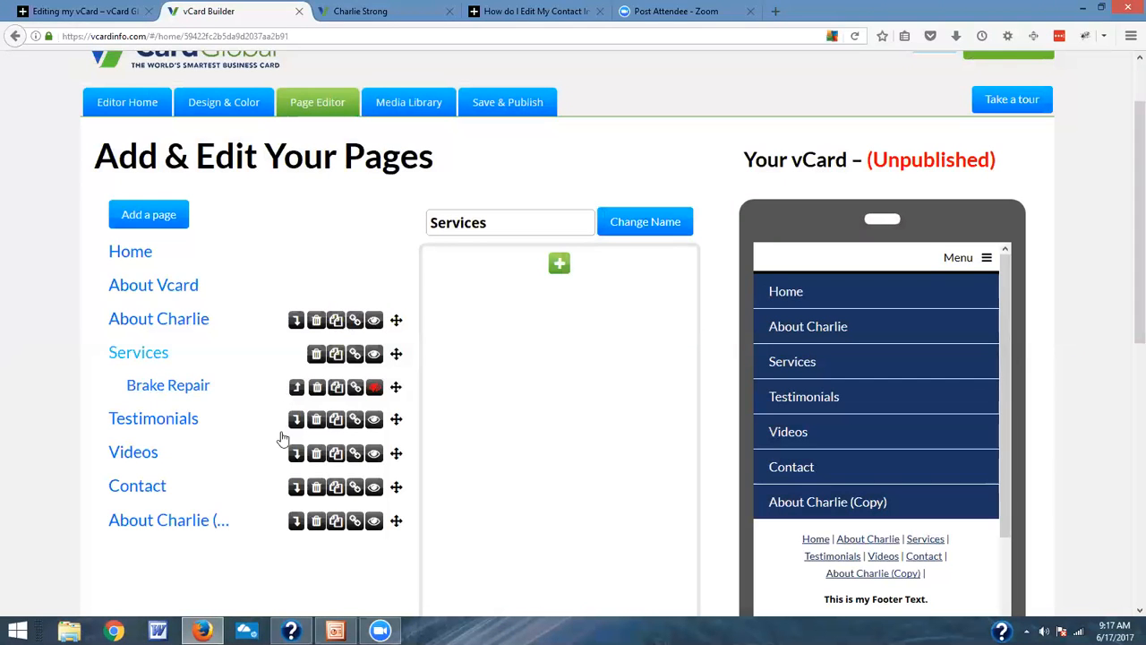
pyautogui.click(182, 420)
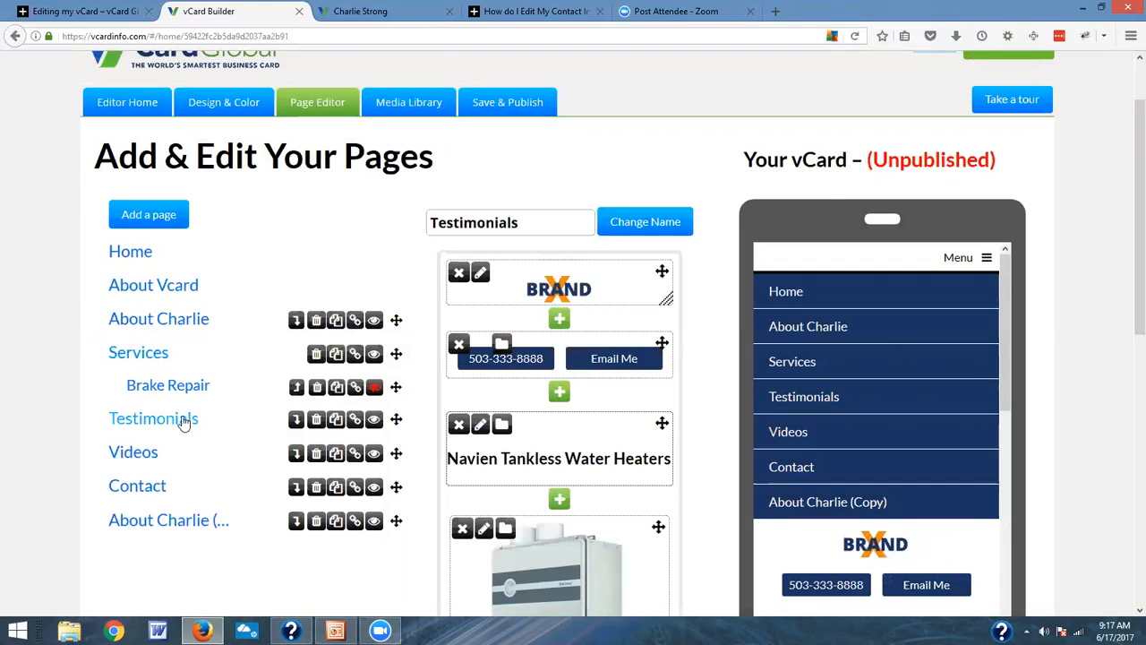
pyautogui.scroll(-2, 645, 377)
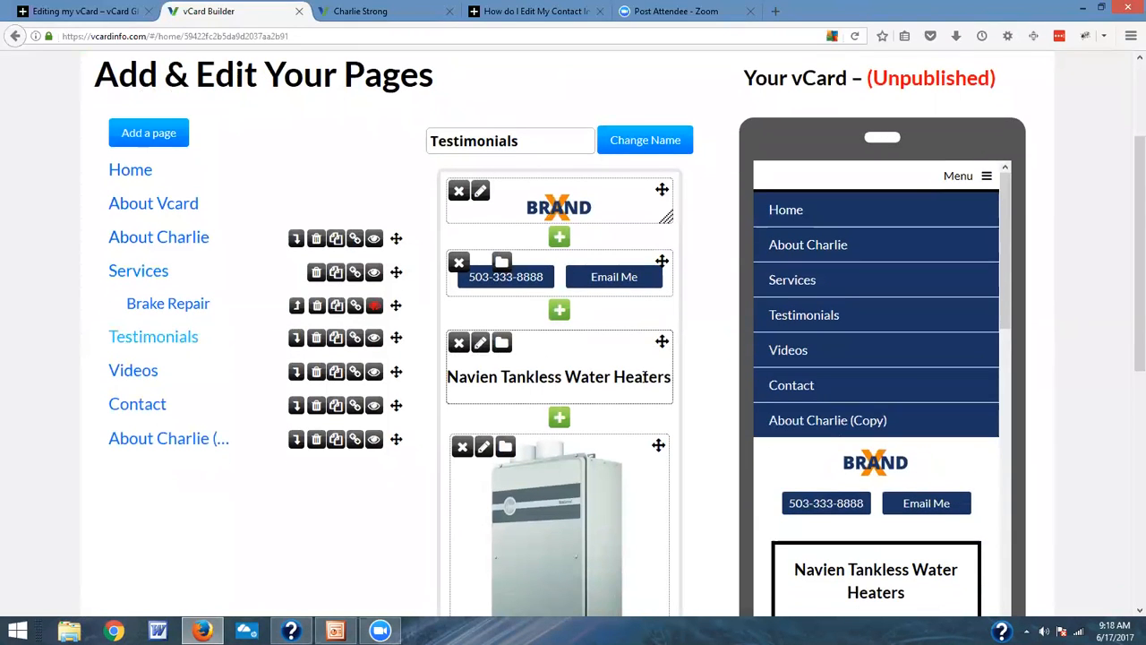
# Step: View the external link settings of the Testimonials page and close them without adding a URL
pyautogui.click(355, 338)
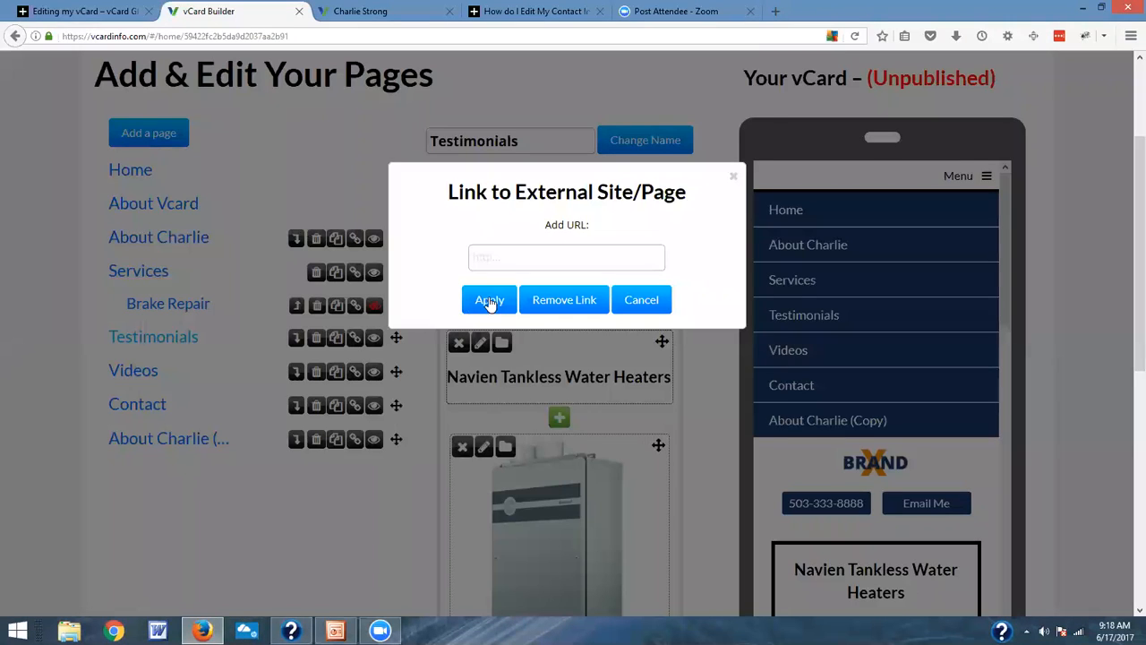
pyautogui.click(734, 177)
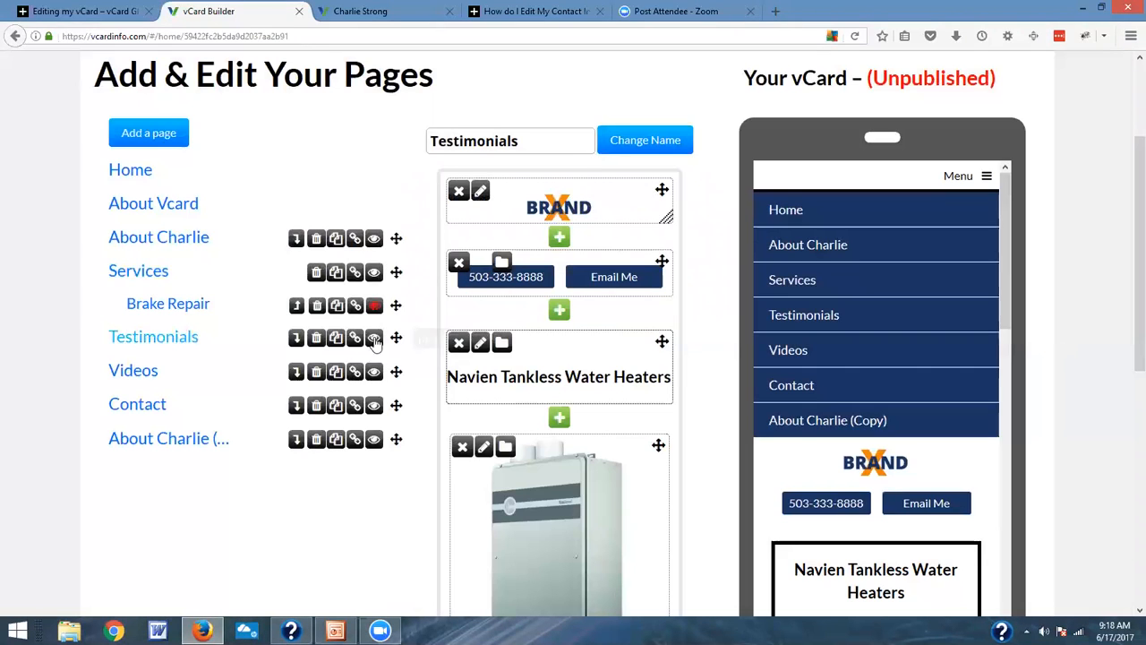
# Step: Duplicate the Testimonials page and rename the copy Water Heaters
pyautogui.click(336, 339)
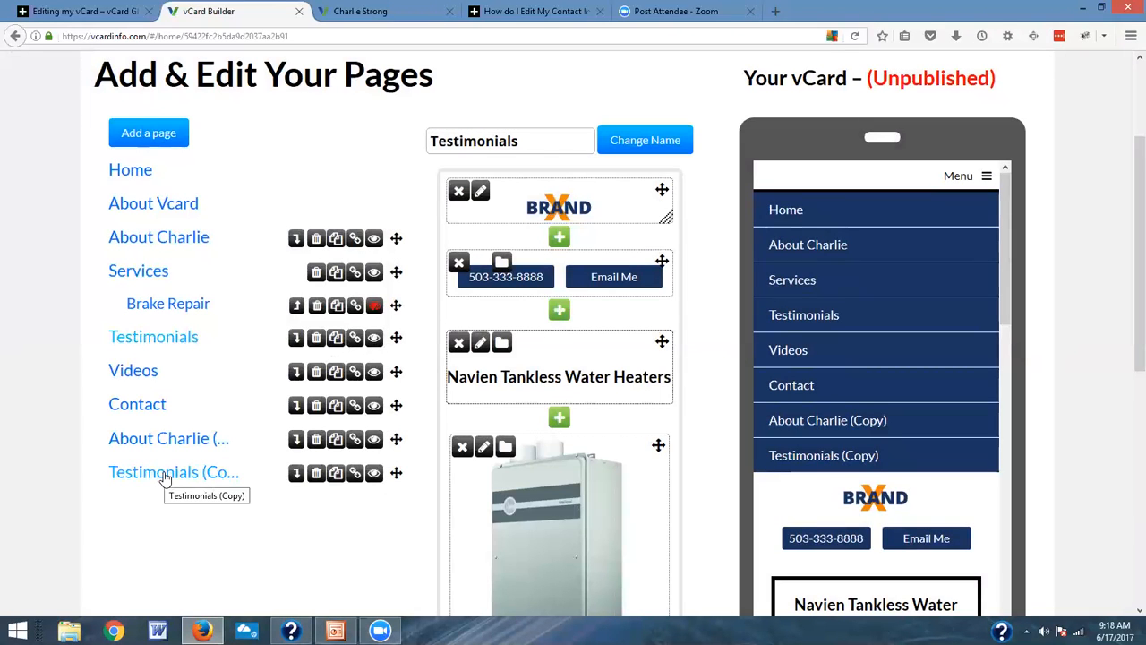
pyautogui.click(165, 478)
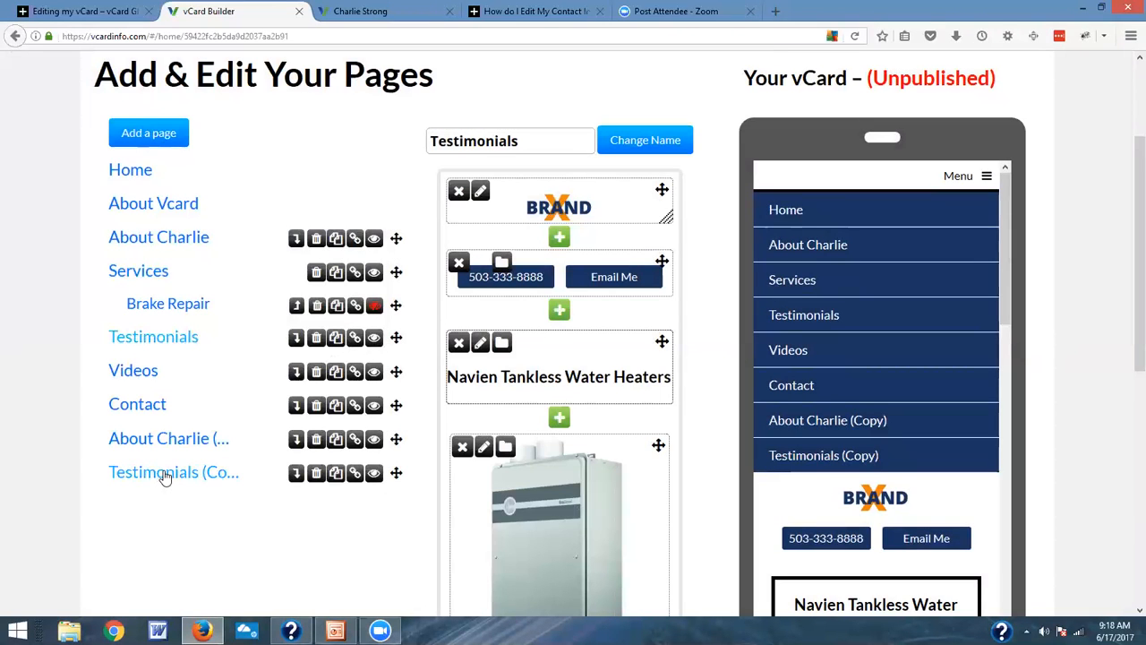
pyautogui.tripleClick(576, 141)
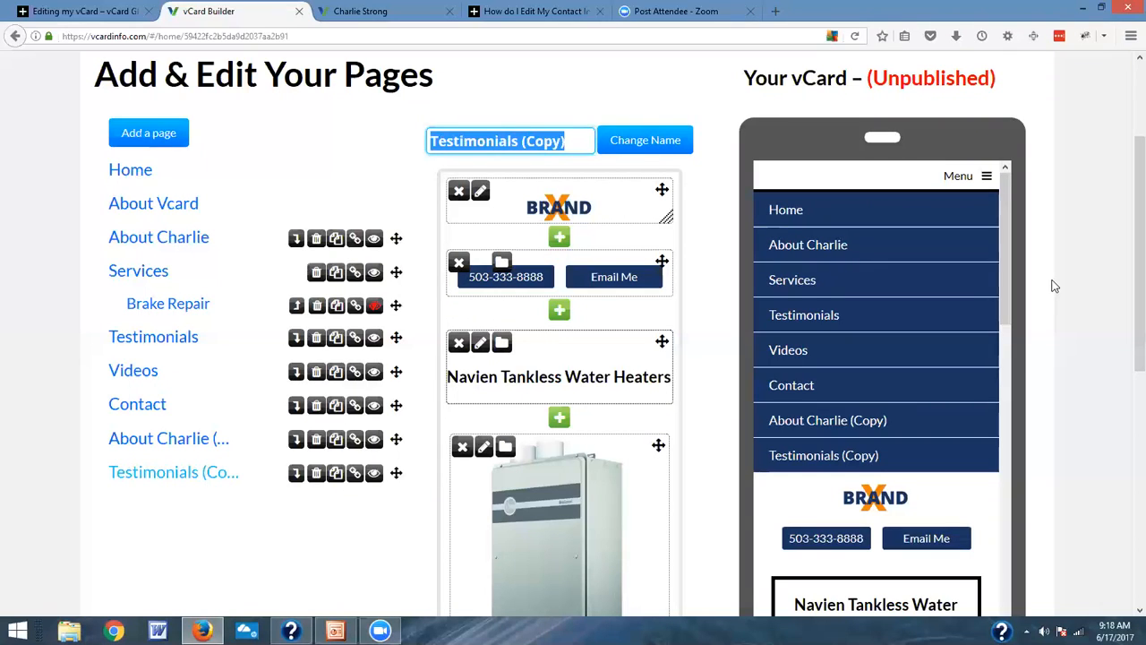
pyautogui.write('Water Heaters')
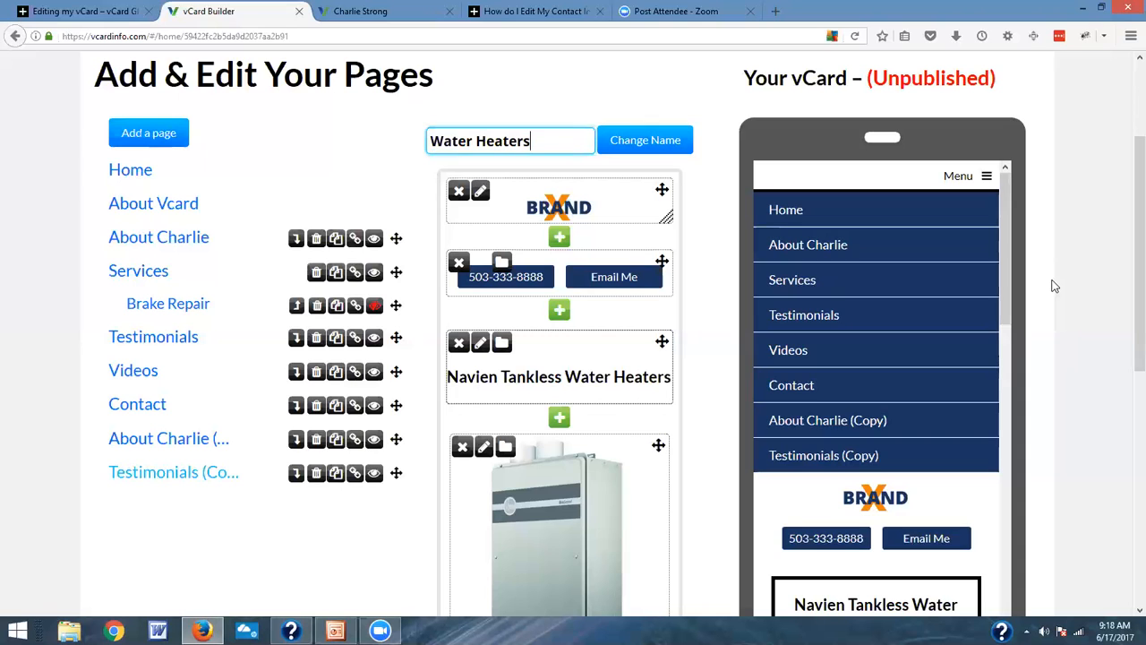
pyautogui.click(660, 140)
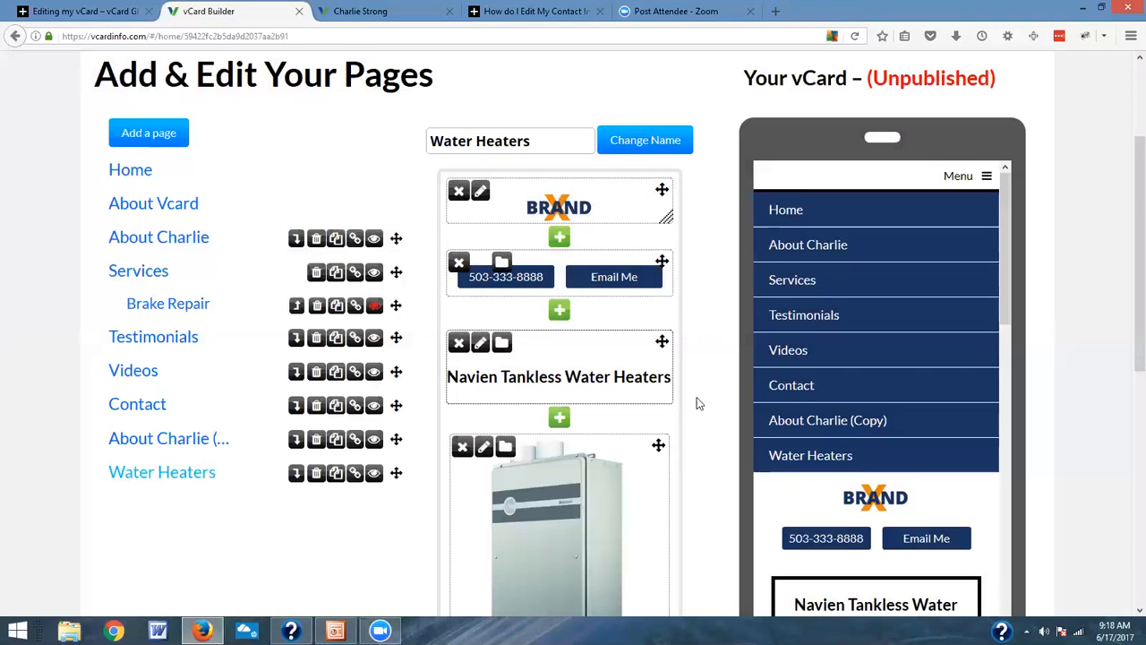
# Step: Review the content blocks of the Water Heaters page from the logo to the social media icons, with the preview menu collapsed
pyautogui.scroll(-3, 699, 404)
pyautogui.scroll(-2, 645, 480)
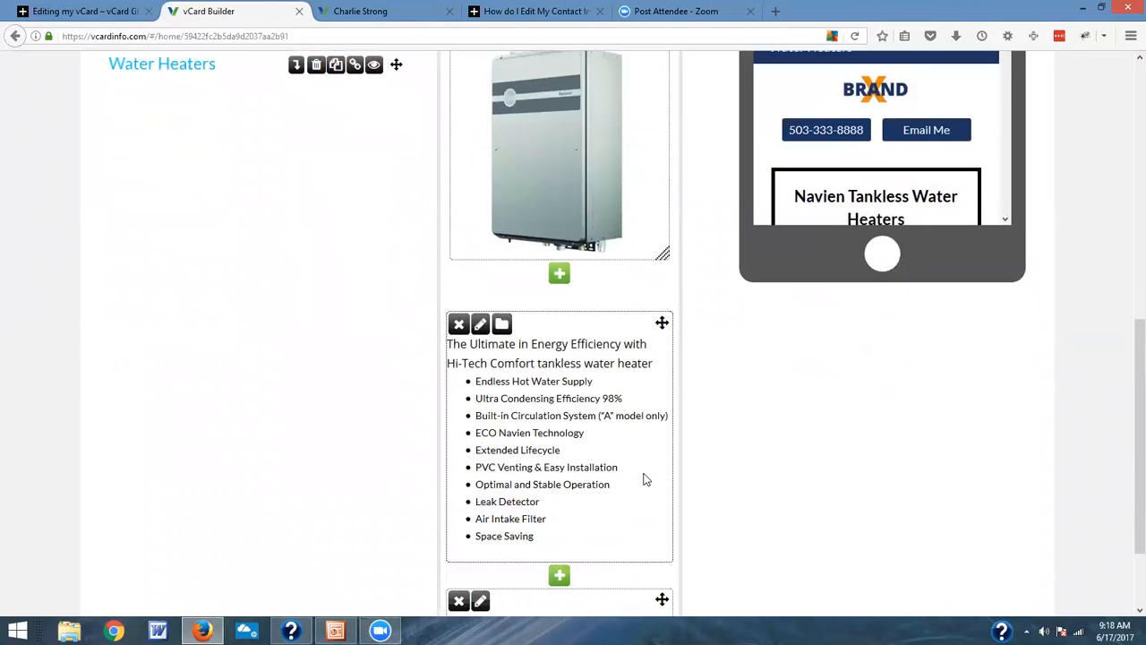
pyautogui.scroll(4, 645, 480)
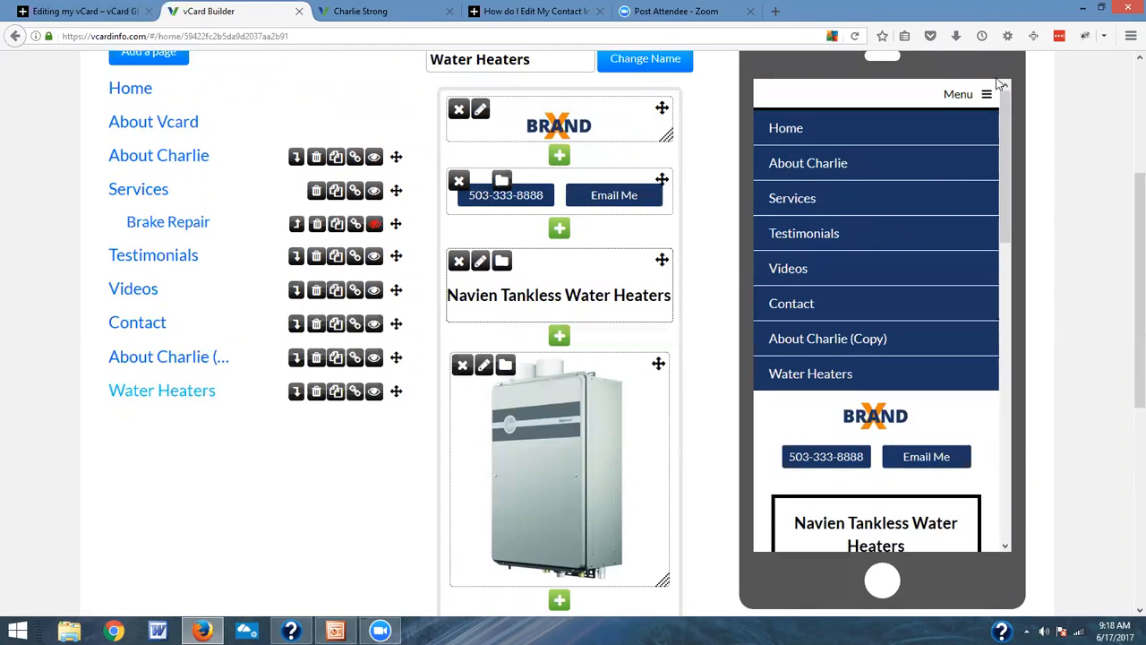
pyautogui.click(987, 99)
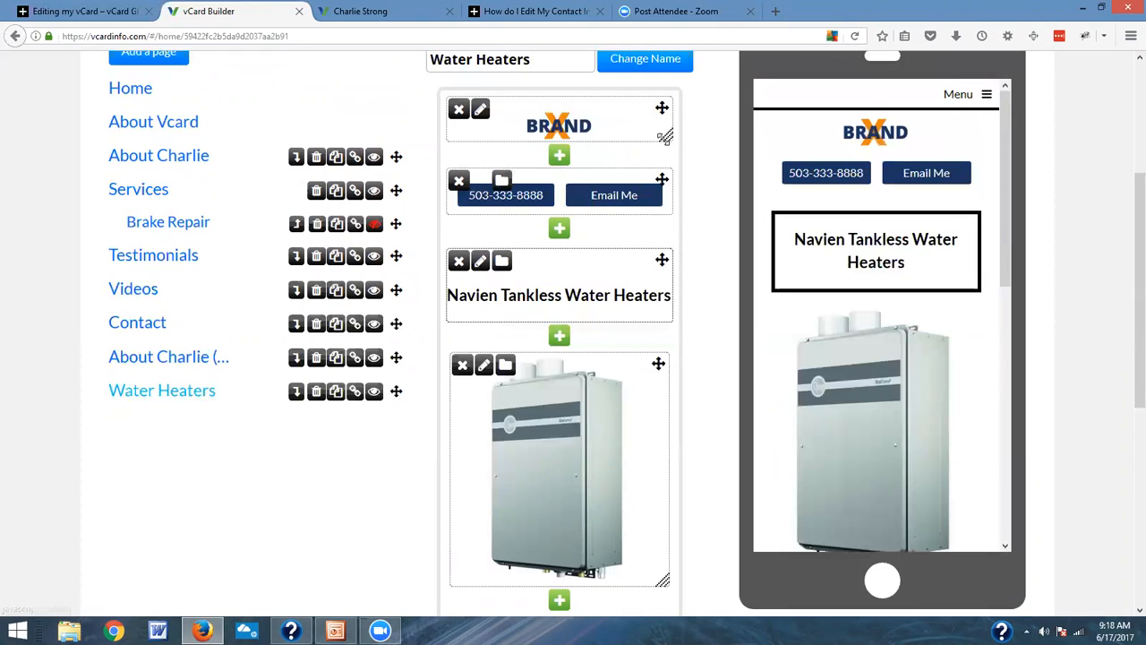
pyautogui.moveTo(662, 109); pyautogui.dragTo(662, 190)
pyautogui.scroll(-5, 662, 315)
pyautogui.scroll(-2, 664, 315)
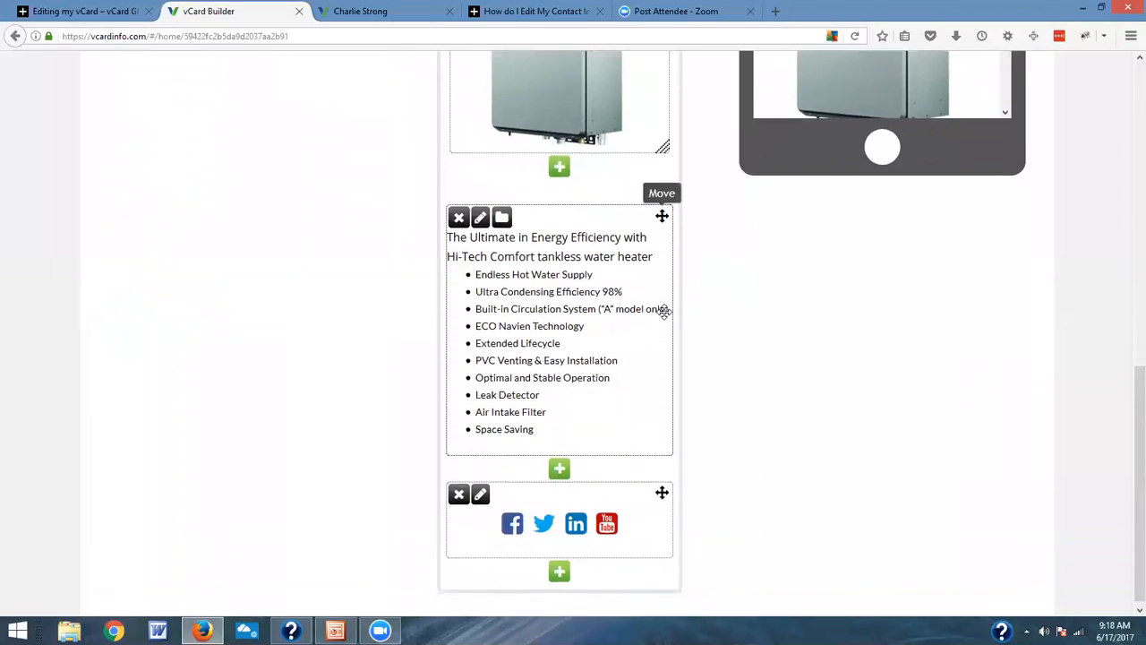
pyautogui.moveTo(662, 484)
pyautogui.mouseDown()
pyautogui.moveTo(663, 199)
pyautogui.moveTo(632, 506)
pyautogui.moveTo(650, 501)
pyautogui.mouseUp()
pyautogui.scroll(6, 752, 439)
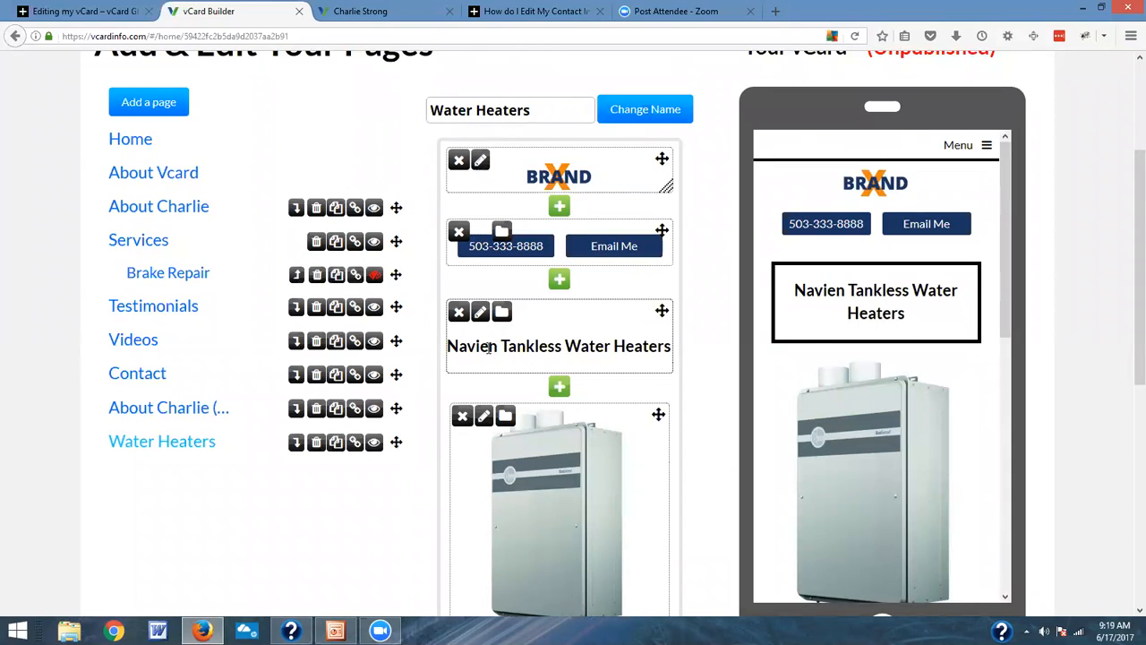
# Step: Open the Navien Tankless Water Heaters heading block for text editing and cancel without changes
pyautogui.click(481, 311)
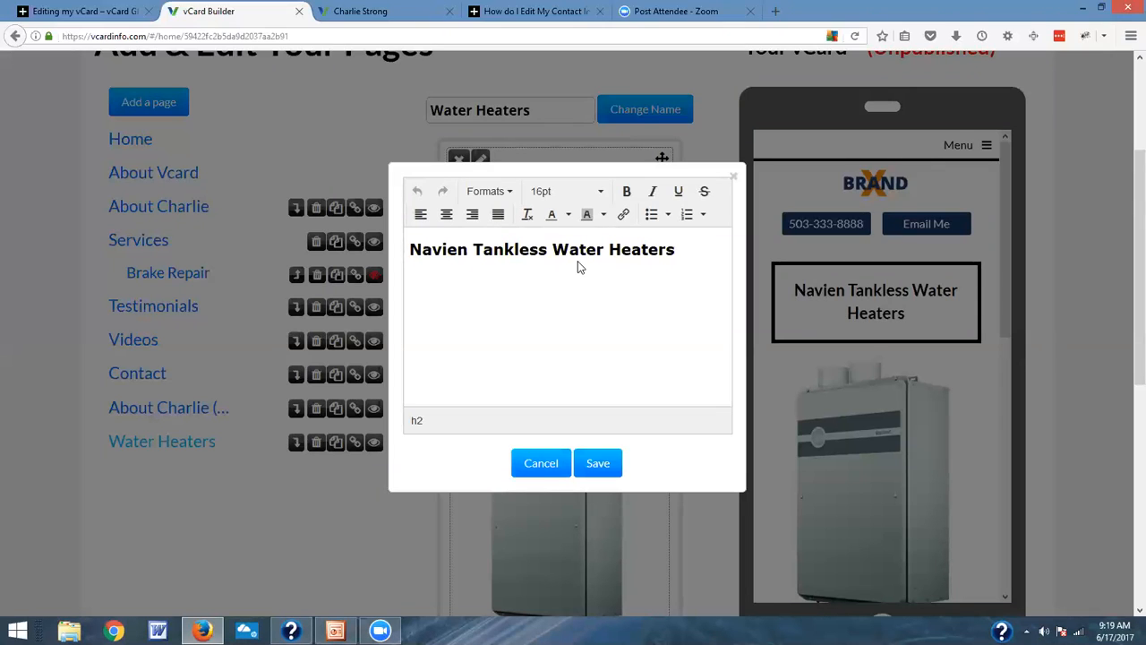
pyautogui.click(554, 465)
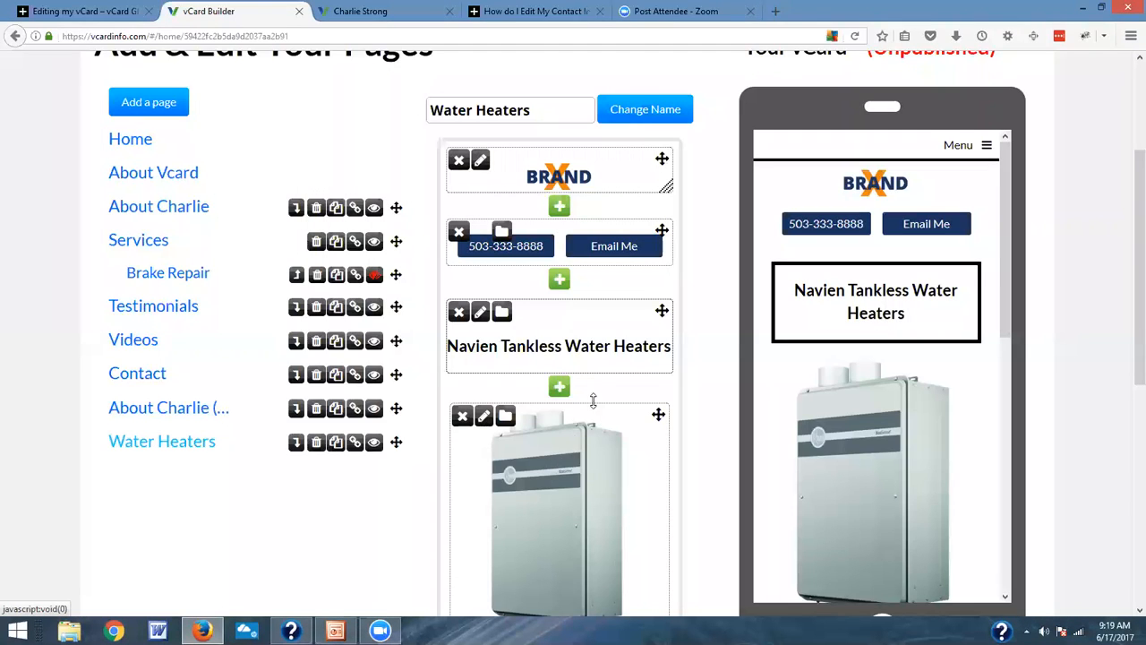
# Step: Save the Navien Tankless Water Heaters heading block to the media library under the name Water Heater
pyautogui.click(503, 314)
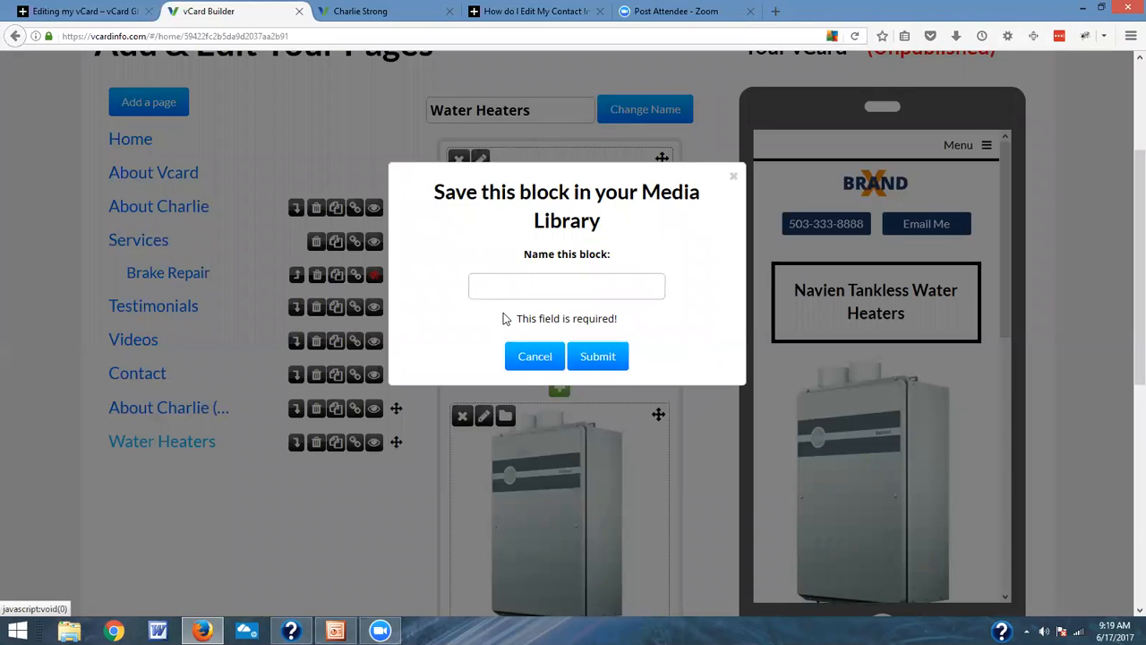
pyautogui.click(524, 292)
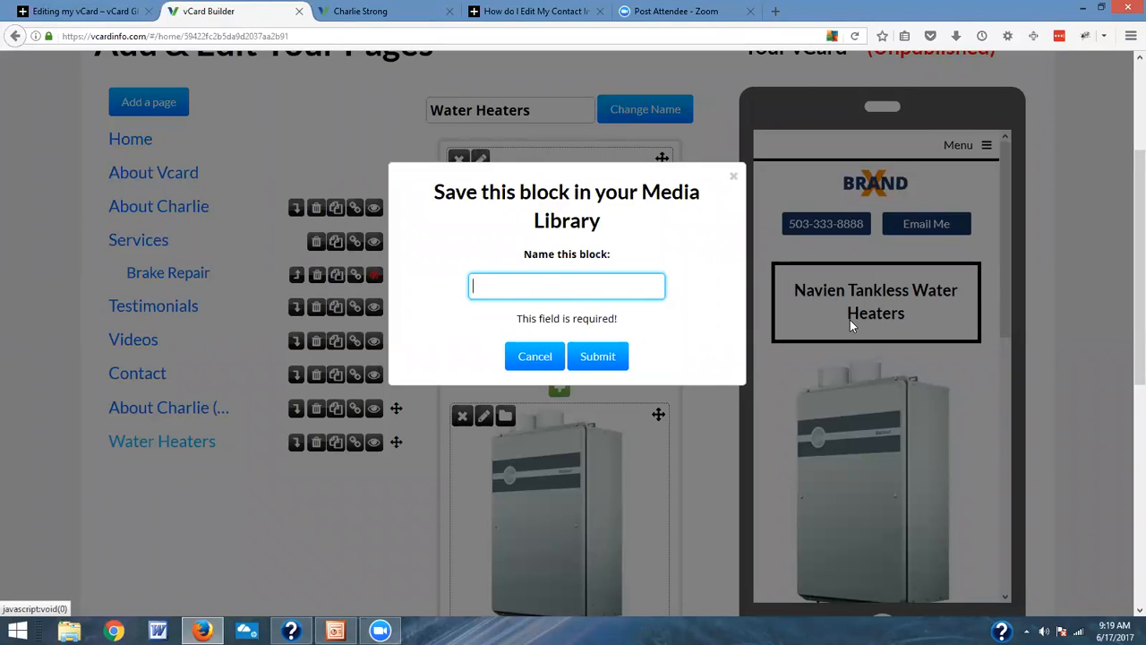
pyautogui.write('Water')
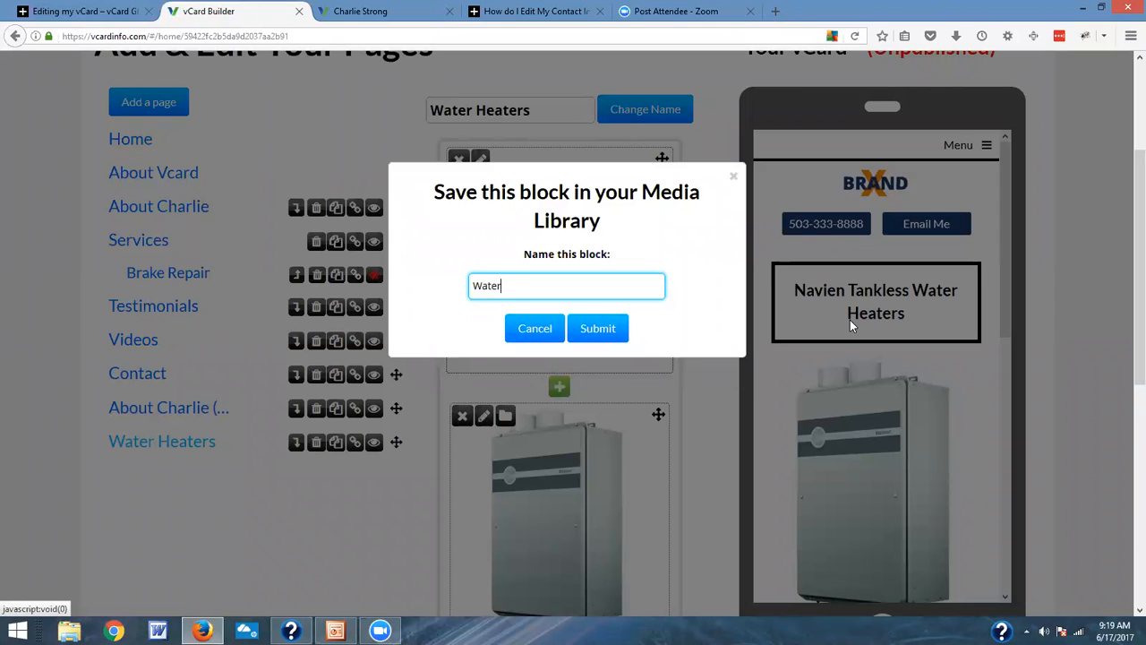
pyautogui.write(' Heater')
pyautogui.click(617, 332)
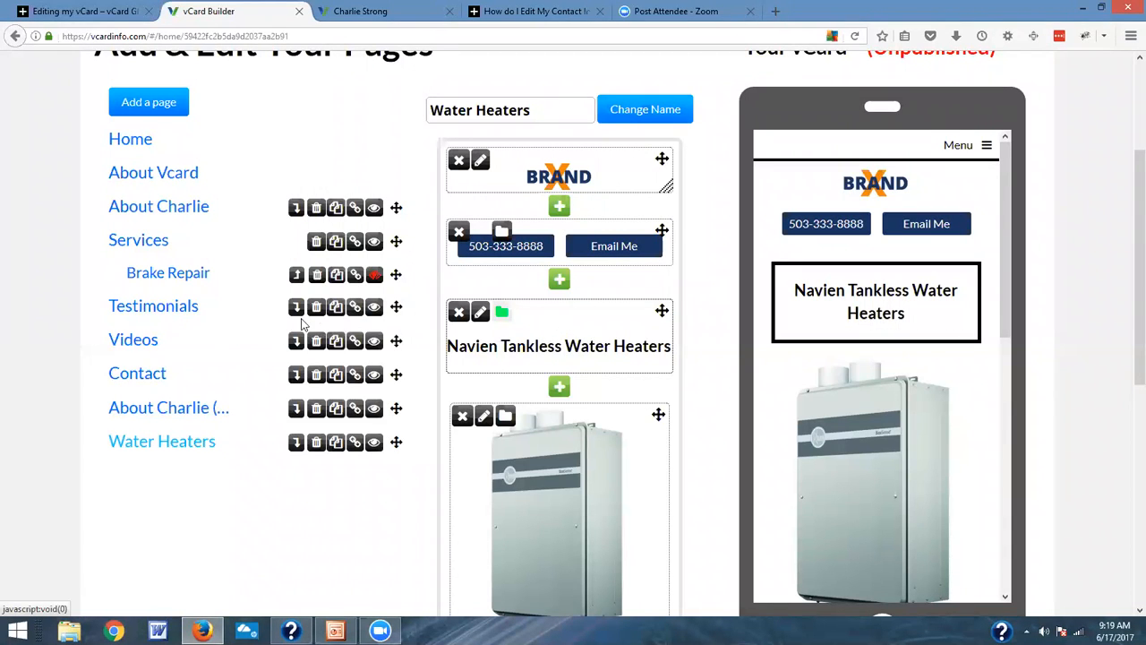
# Step: Add the saved Water Heater block from the media library to the empty Services page
pyautogui.click(182, 280)
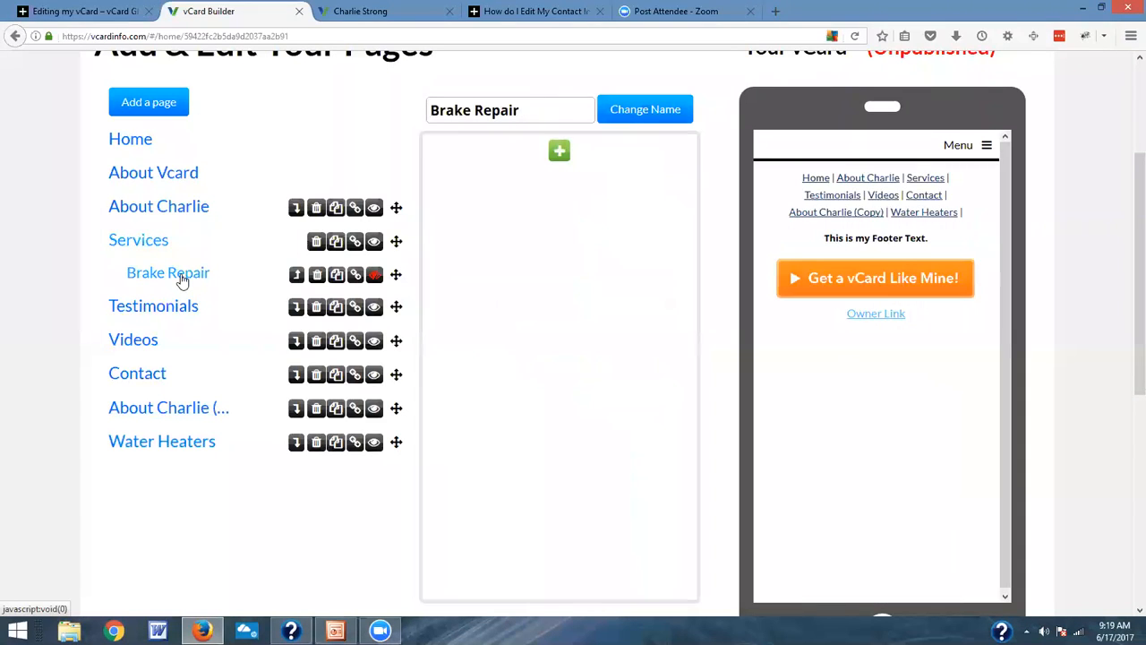
pyautogui.click(158, 248)
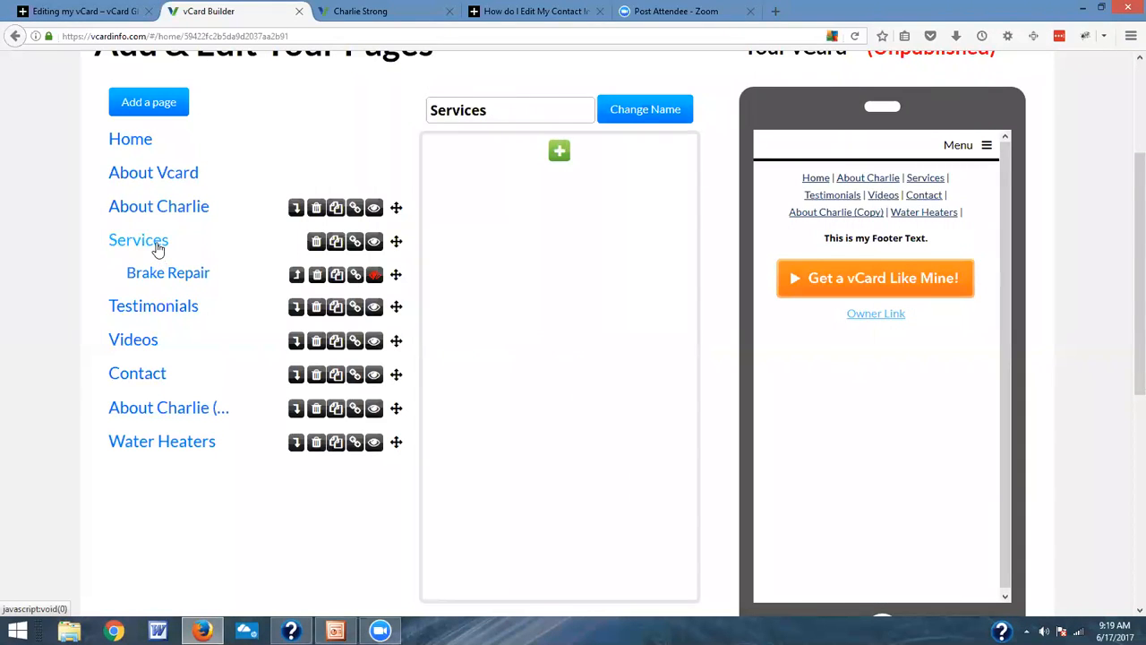
pyautogui.click(560, 155)
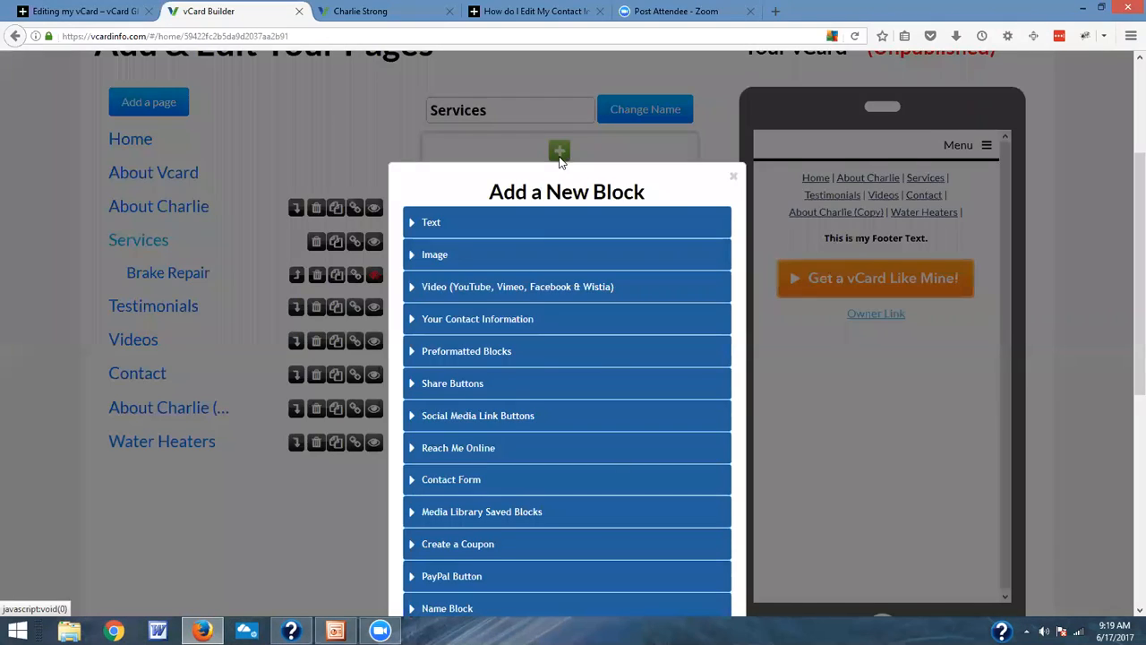
pyautogui.click(527, 523)
pyautogui.scroll(-2, 526, 523)
pyautogui.scroll(-1, 656, 483)
pyautogui.scroll(-4, 657, 482)
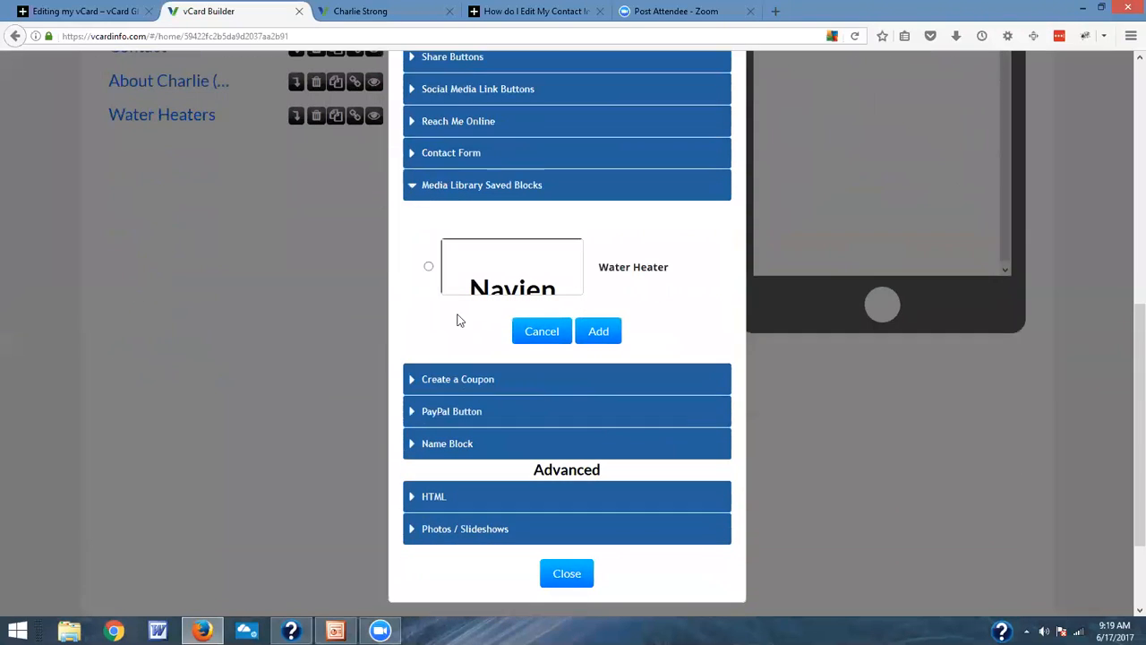
pyautogui.click(429, 267)
pyautogui.click(594, 331)
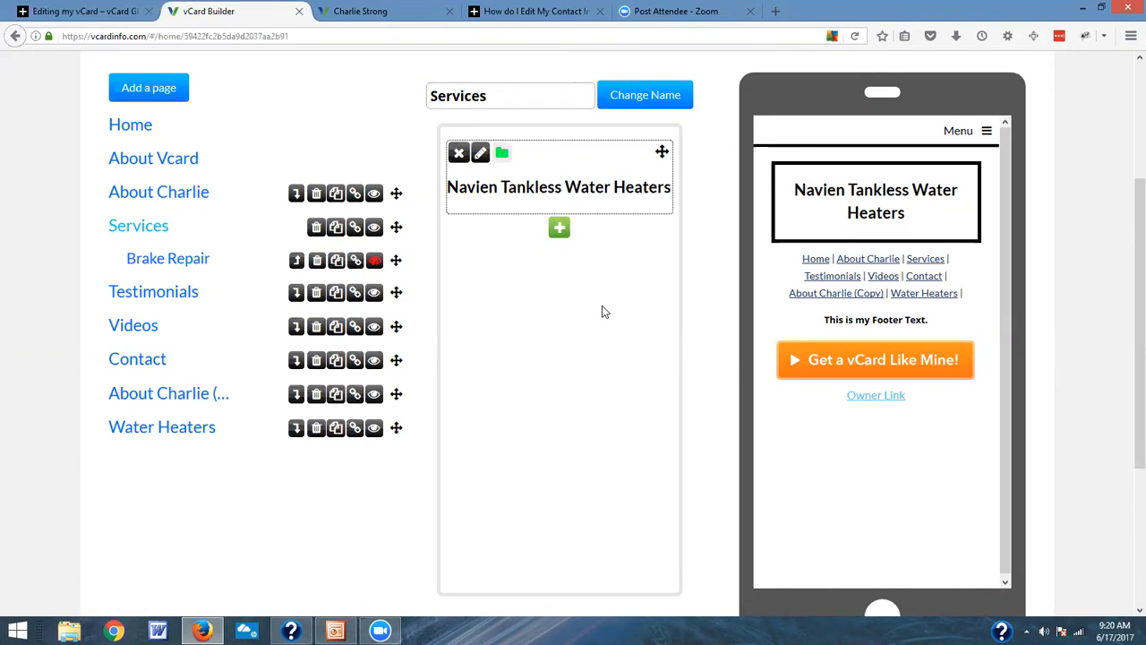
# Step: View the text block editor and the other block types available for the Services page, and cancel without adding a block
pyautogui.click(559, 230)
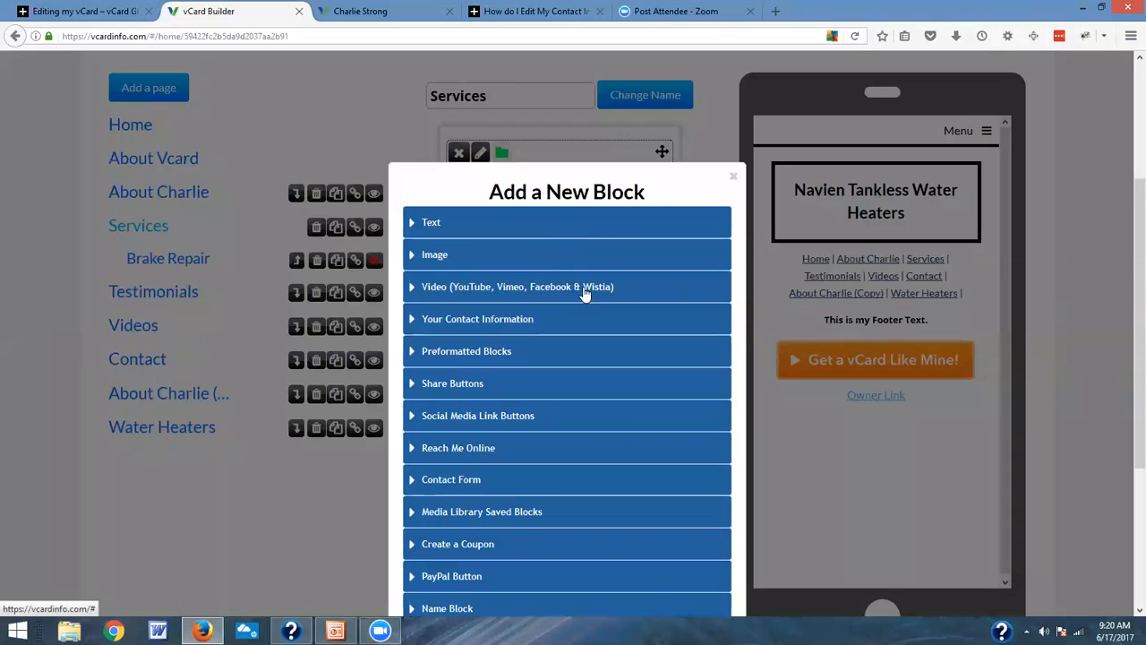
pyautogui.click(431, 227)
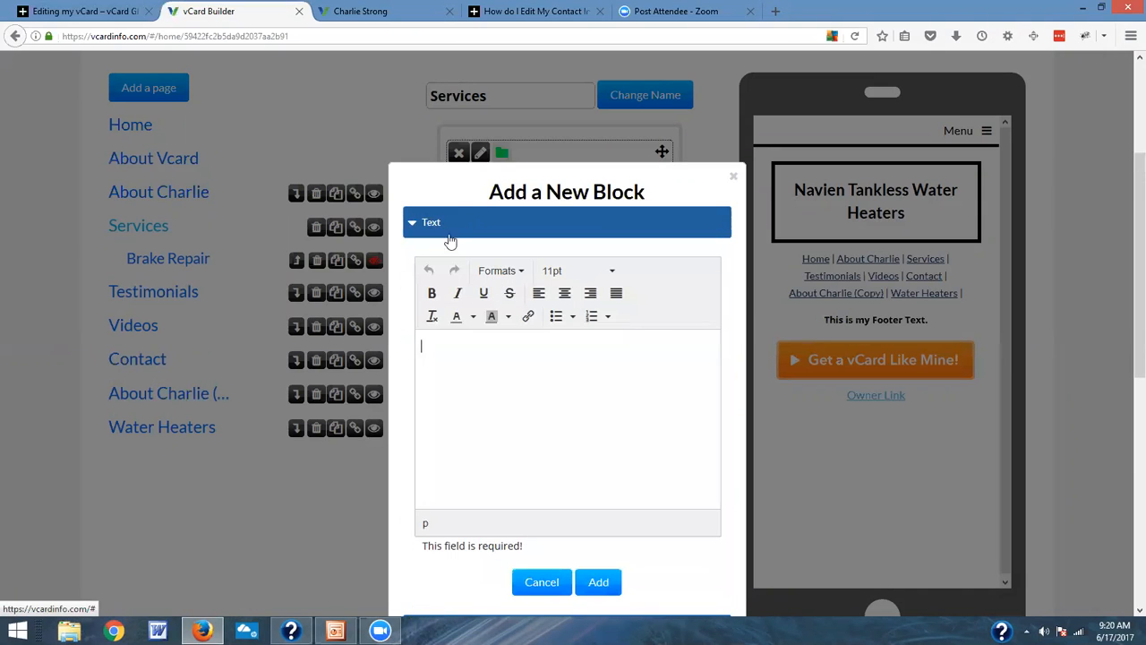
pyautogui.scroll(-2, 642, 394)
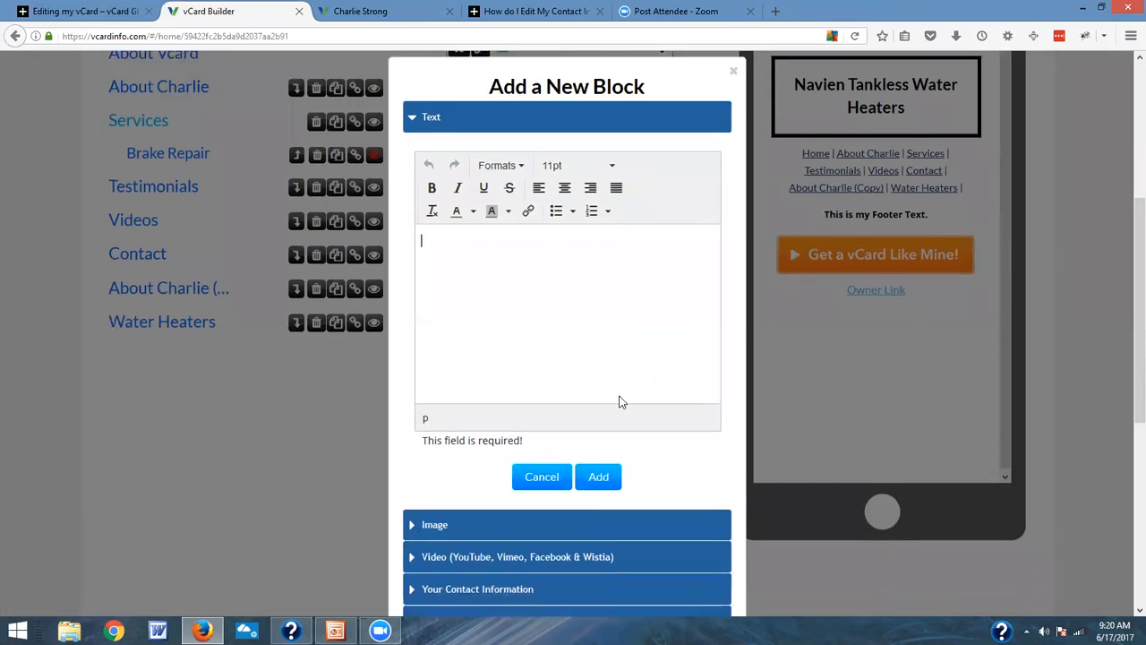
pyautogui.scroll(-7, 622, 401)
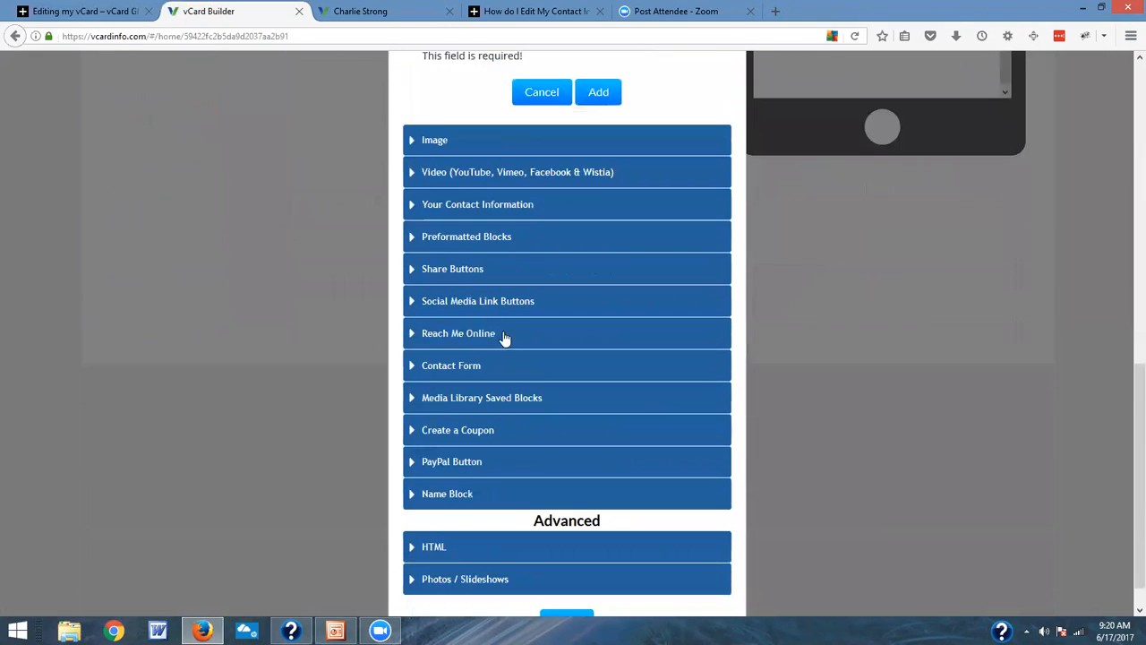
pyautogui.click(534, 97)
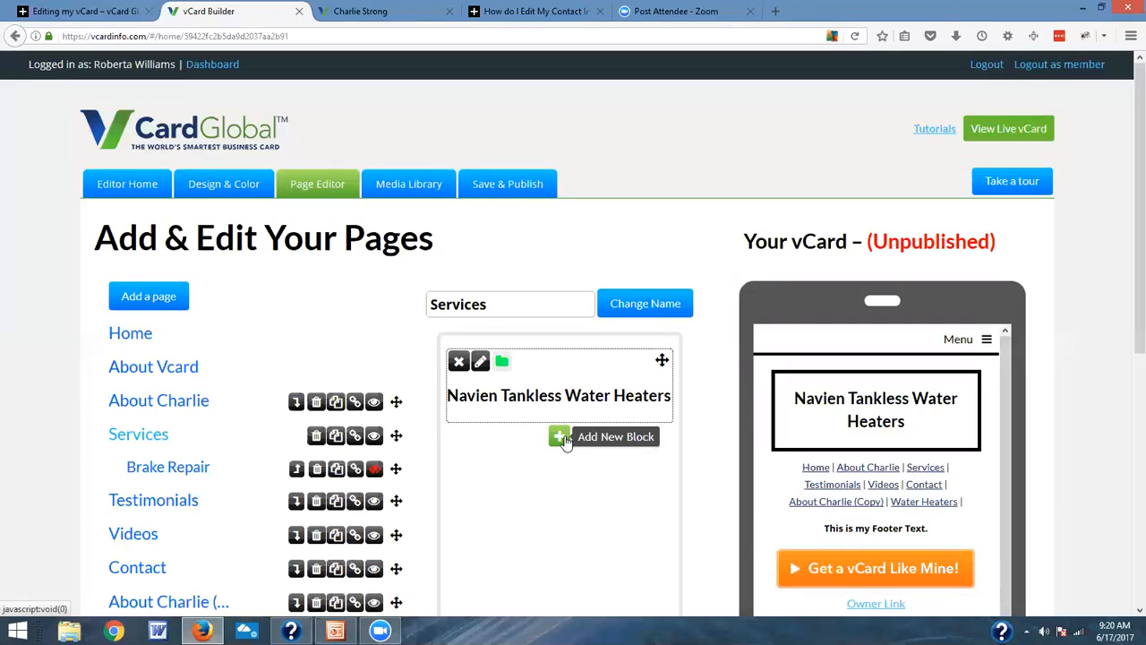
# Step: Try to add an uploaded image as a new block below the water heater heading on the Services page
pyautogui.click(559, 437)
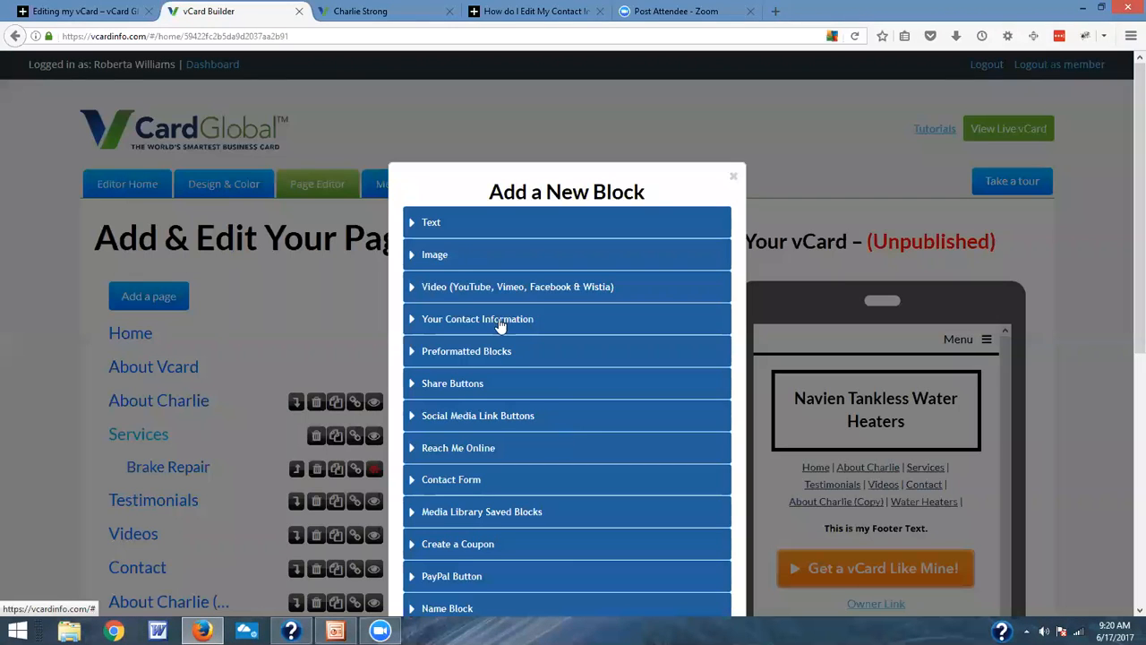
pyautogui.click(412, 257)
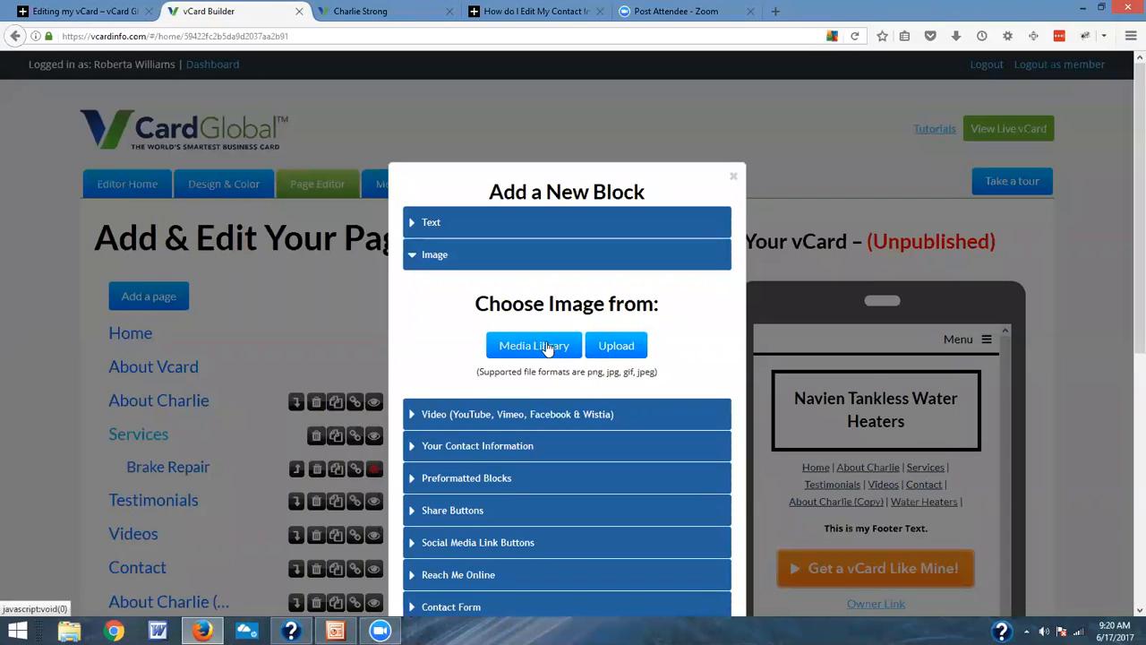
pyautogui.click(629, 352)
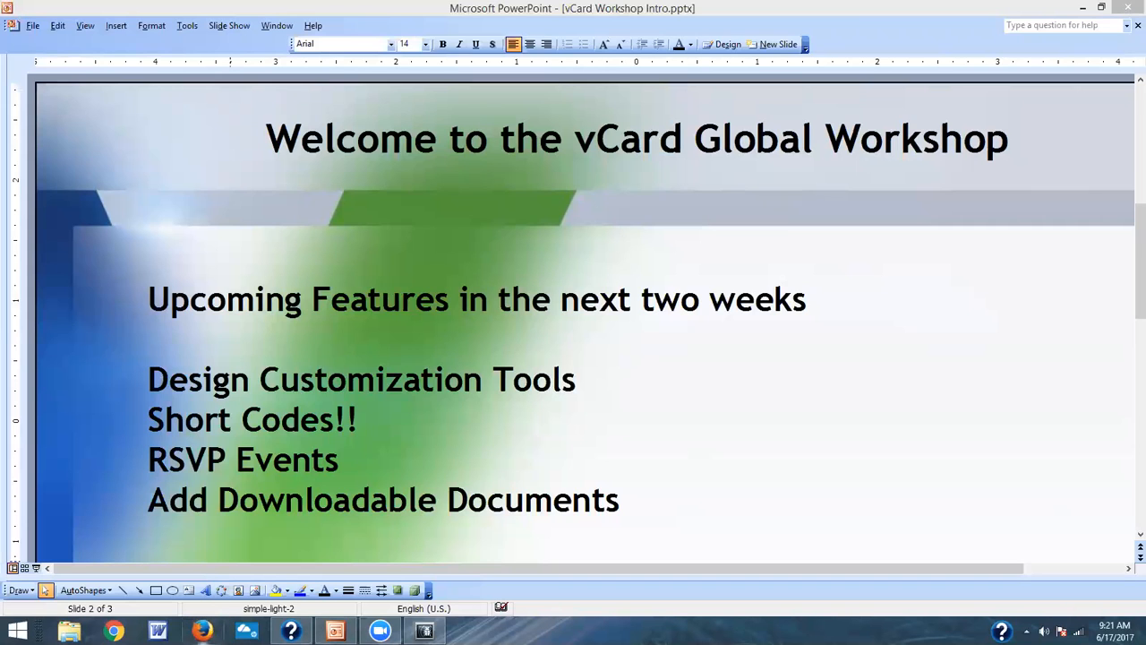
# Step: Switch back to the vCard editor in Firefox and review the Home page's content blocks in the page editor
pyautogui.click(203, 630)
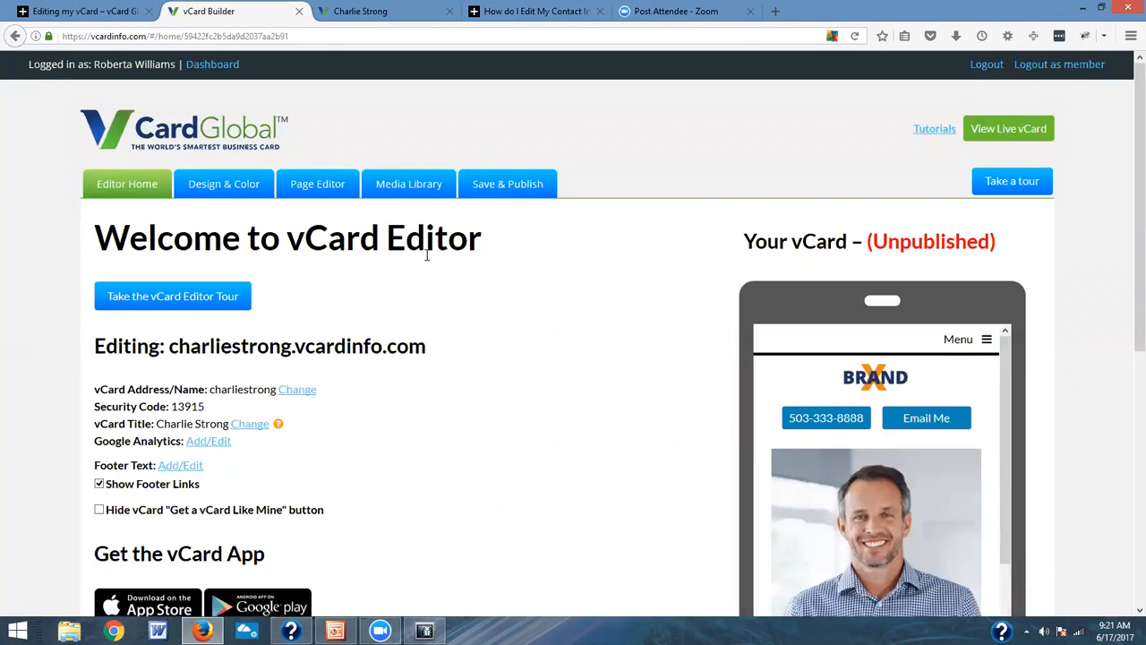
pyautogui.click(323, 184)
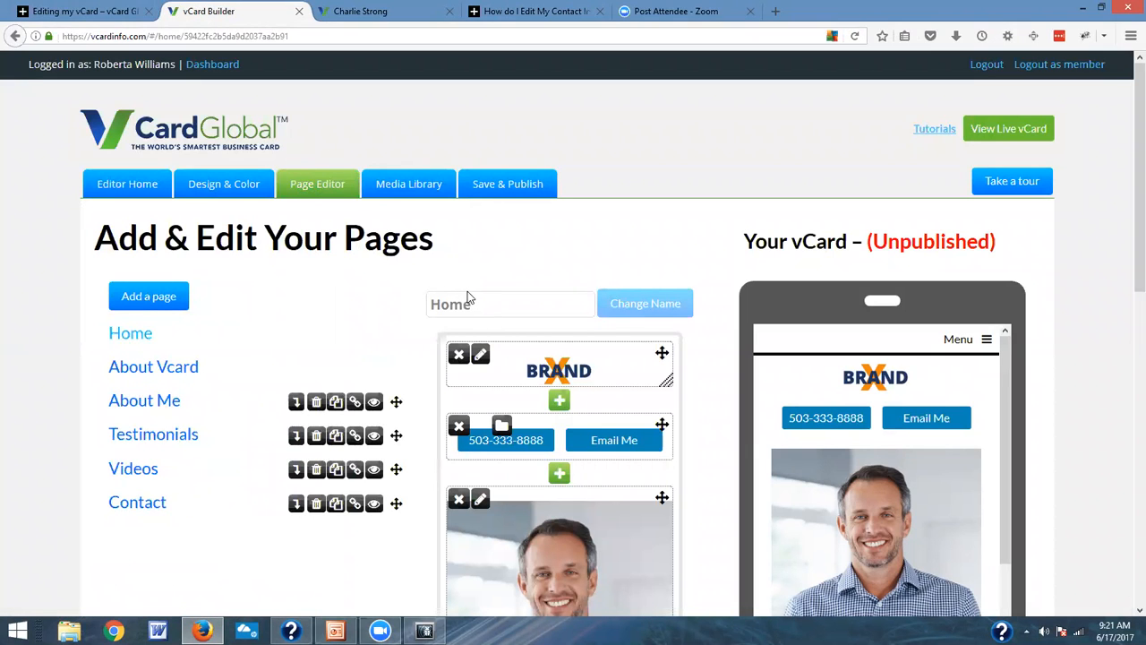
pyautogui.scroll(-1, 469, 298)
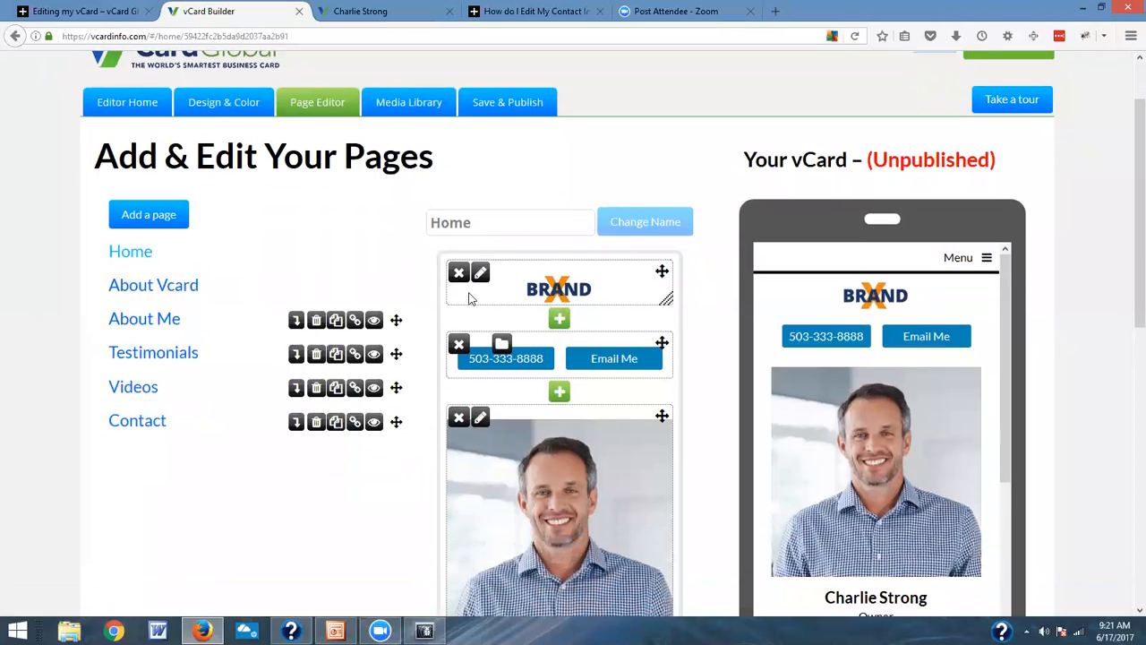
pyautogui.scroll(-2, 470, 298)
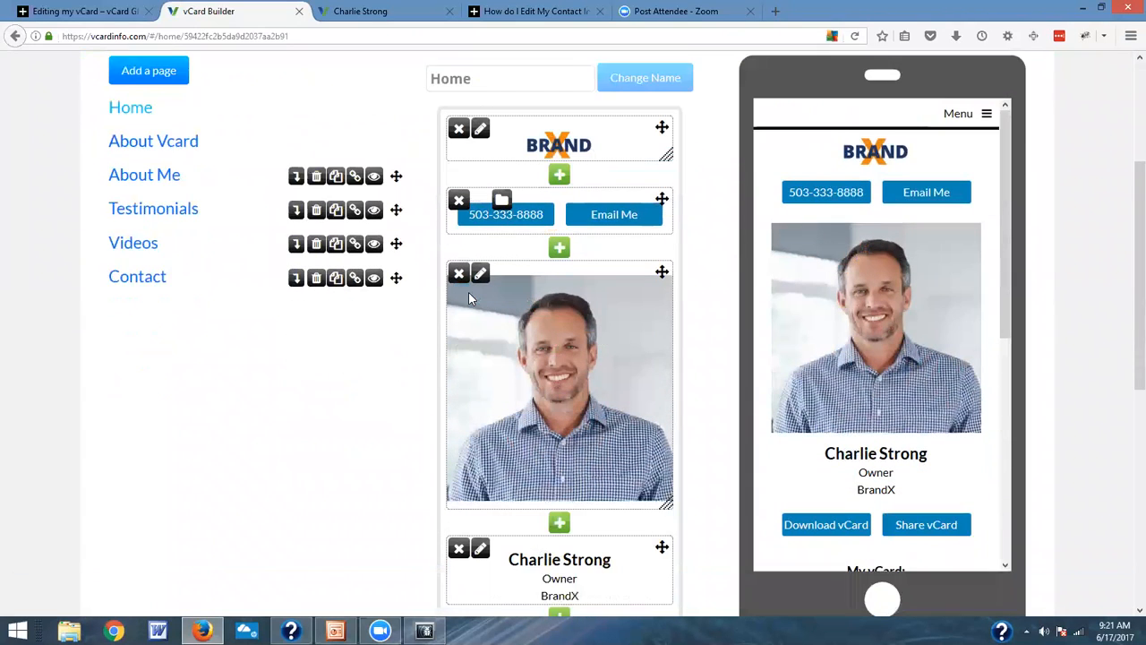
pyautogui.scroll(2, 469, 298)
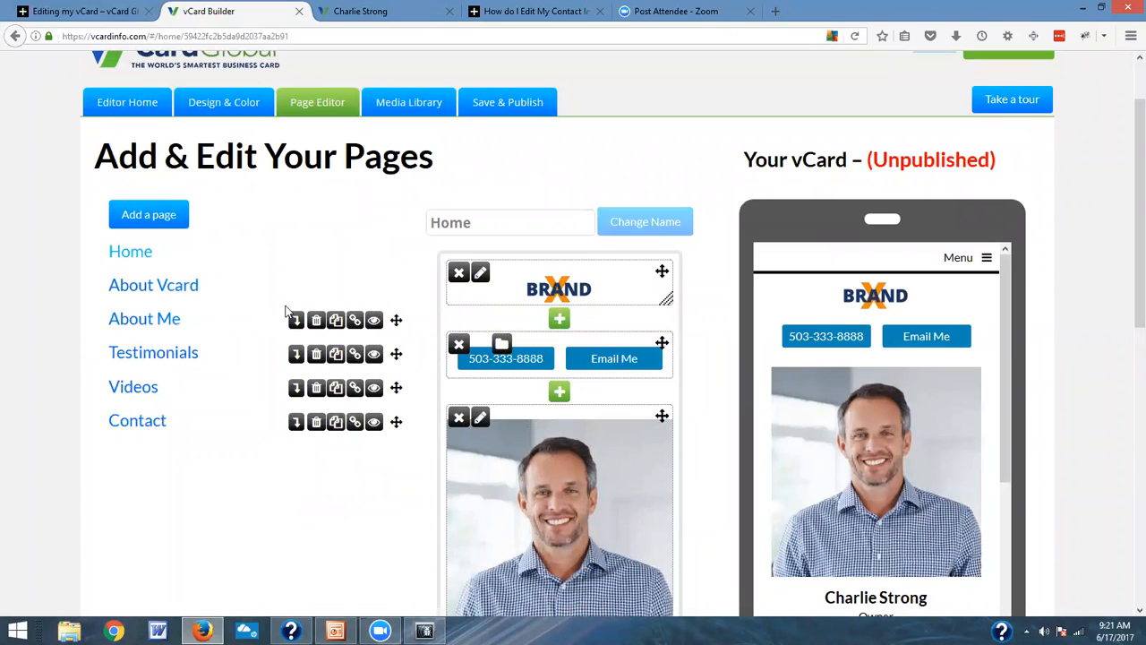
pyautogui.scroll(1, 291, 309)
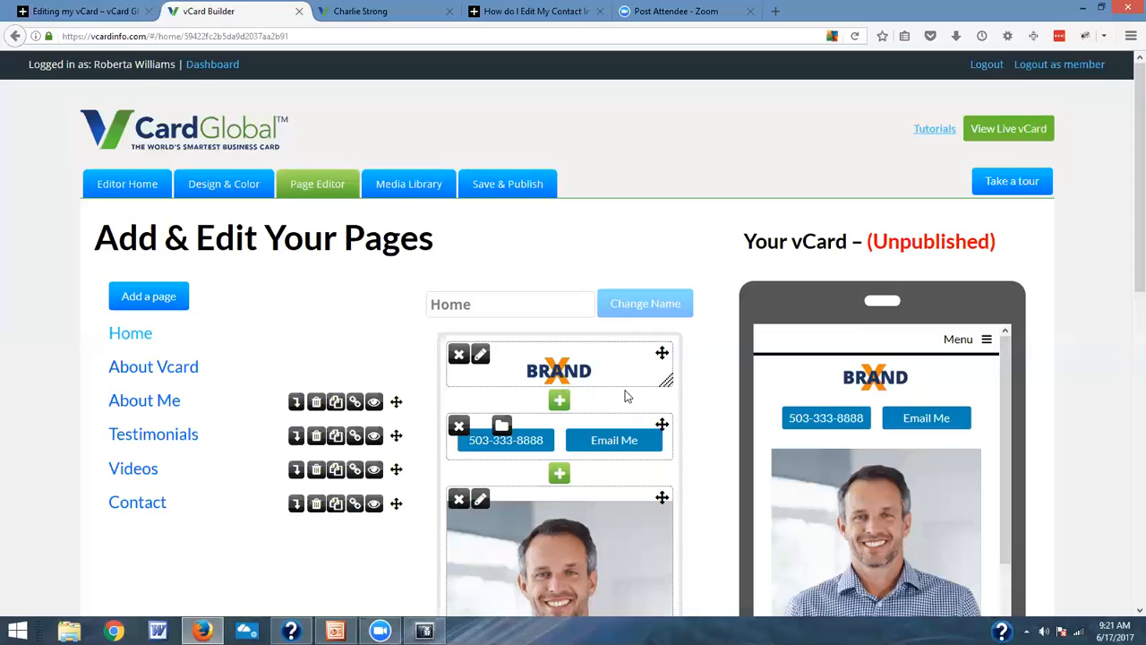
pyautogui.scroll(-1, 626, 396)
pyautogui.scroll(-6, 573, 387)
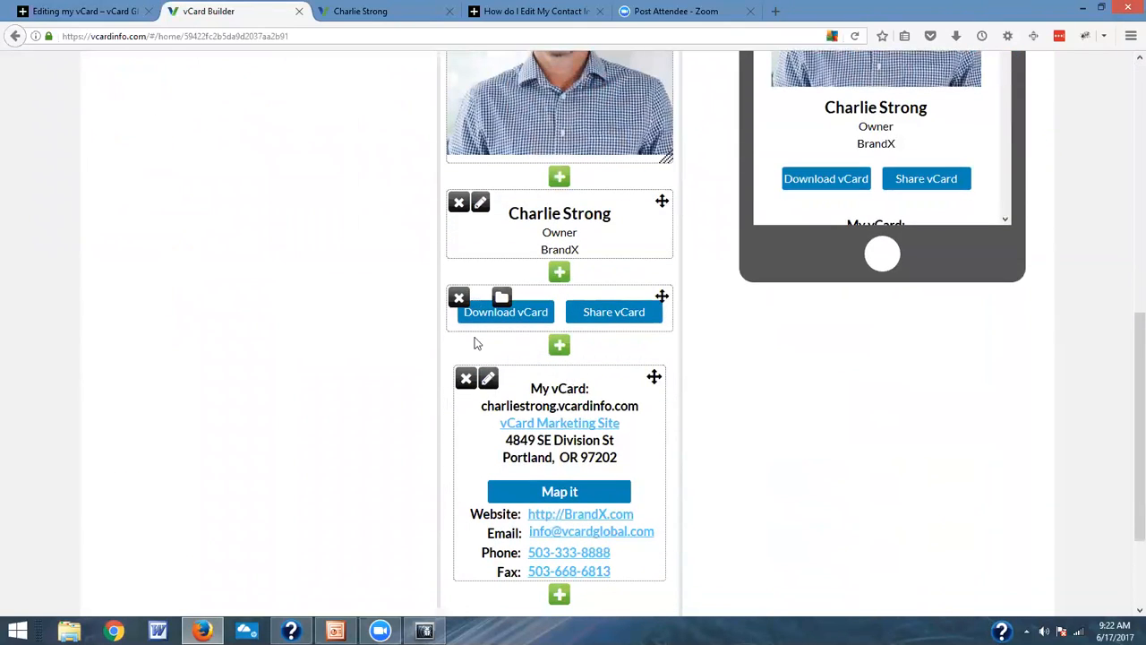
# Step: Add an image block below the testimonial heading on the About Me page and upload the portrait photo of the woman
pyautogui.scroll(4, 250, 261)
pyautogui.click(167, 161)
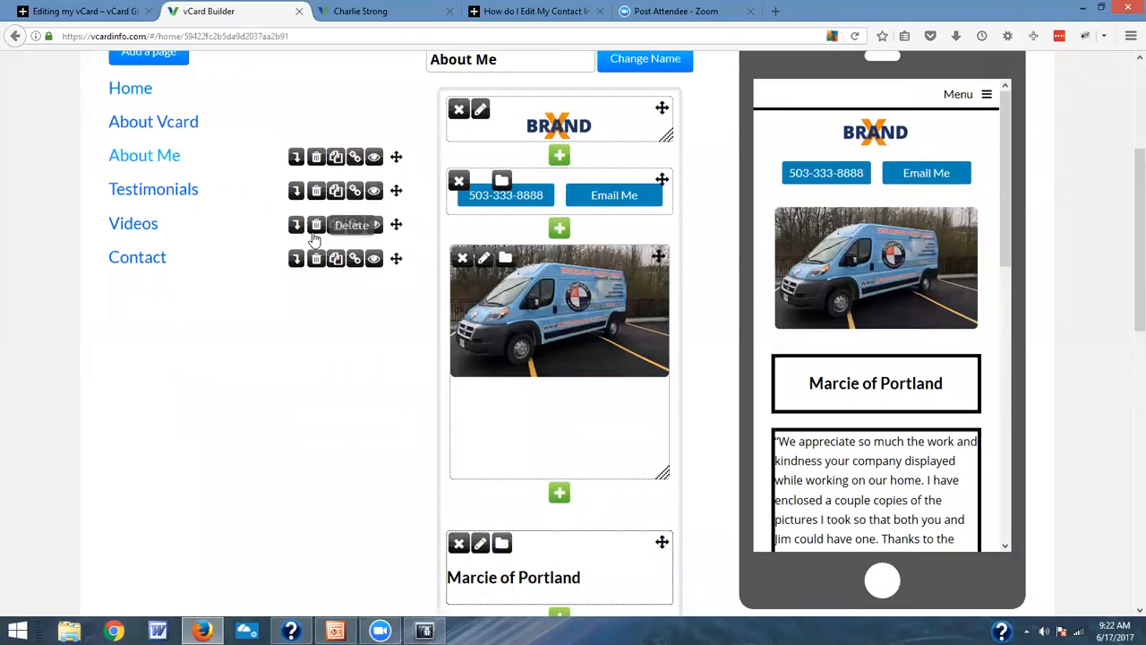
pyautogui.scroll(-2, 583, 433)
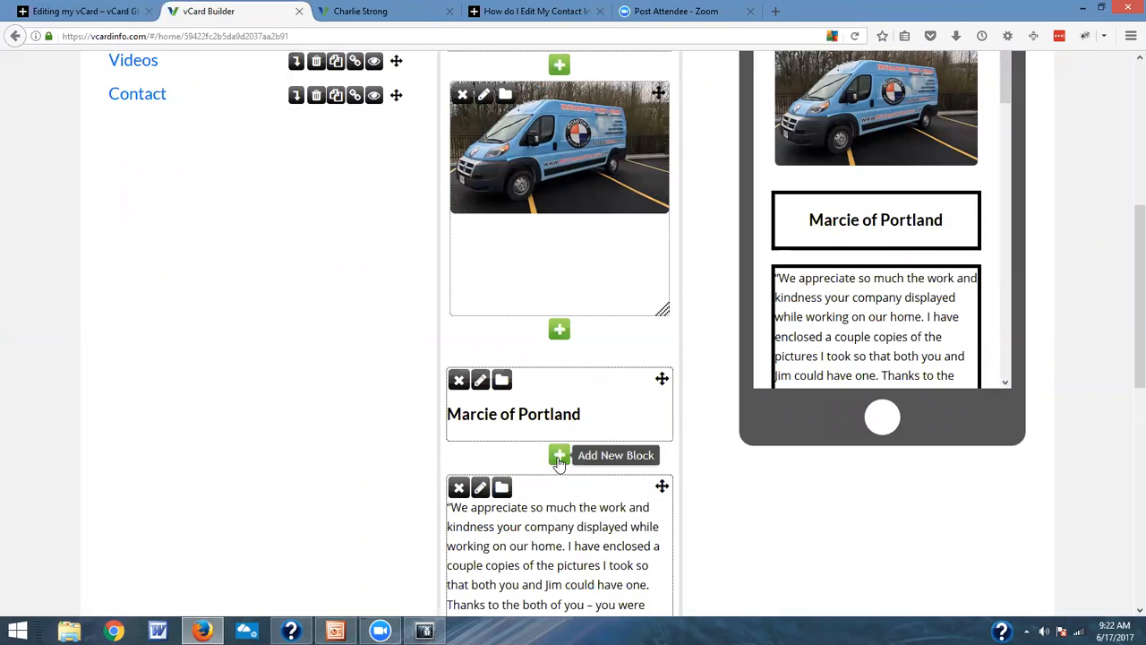
pyautogui.click(558, 457)
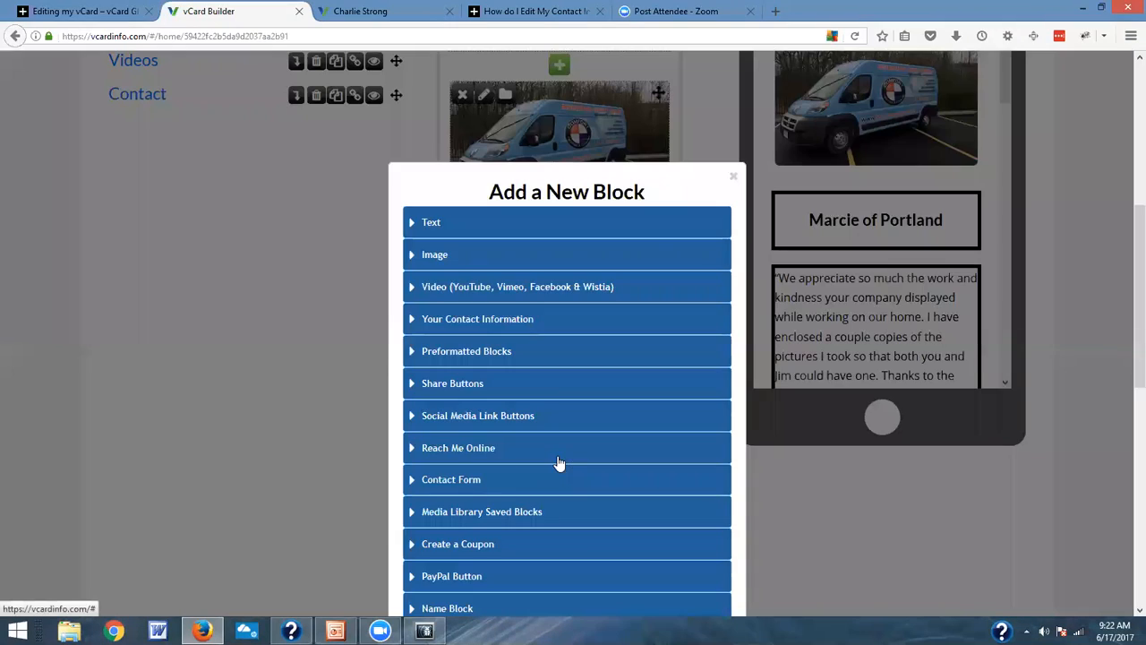
pyautogui.click(433, 261)
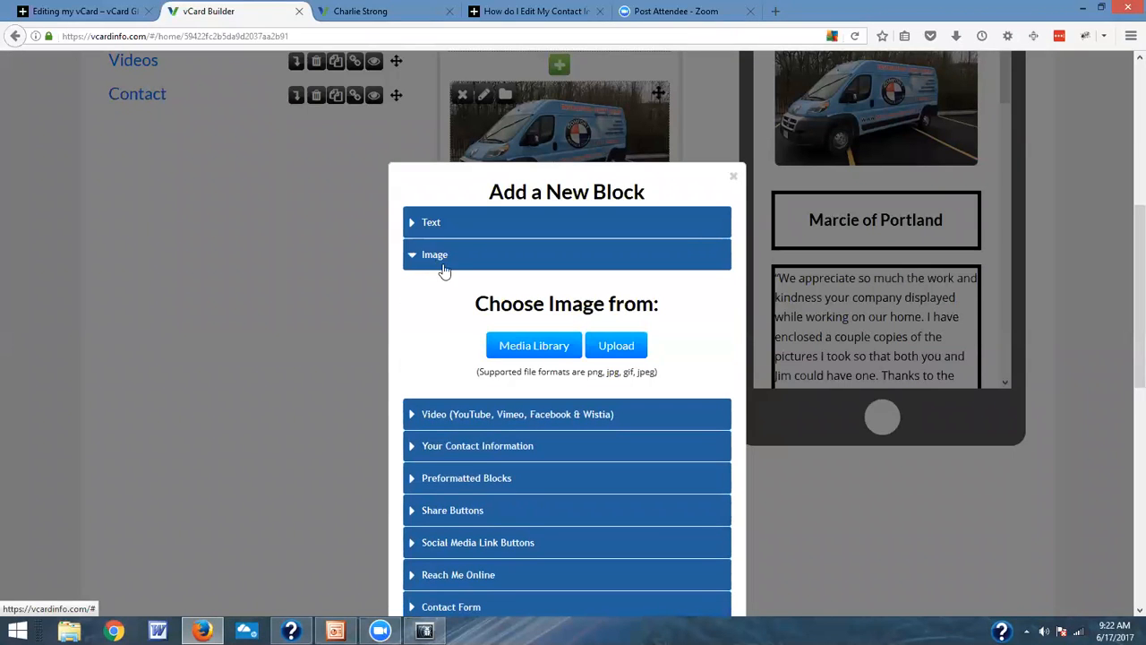
pyautogui.click(618, 346)
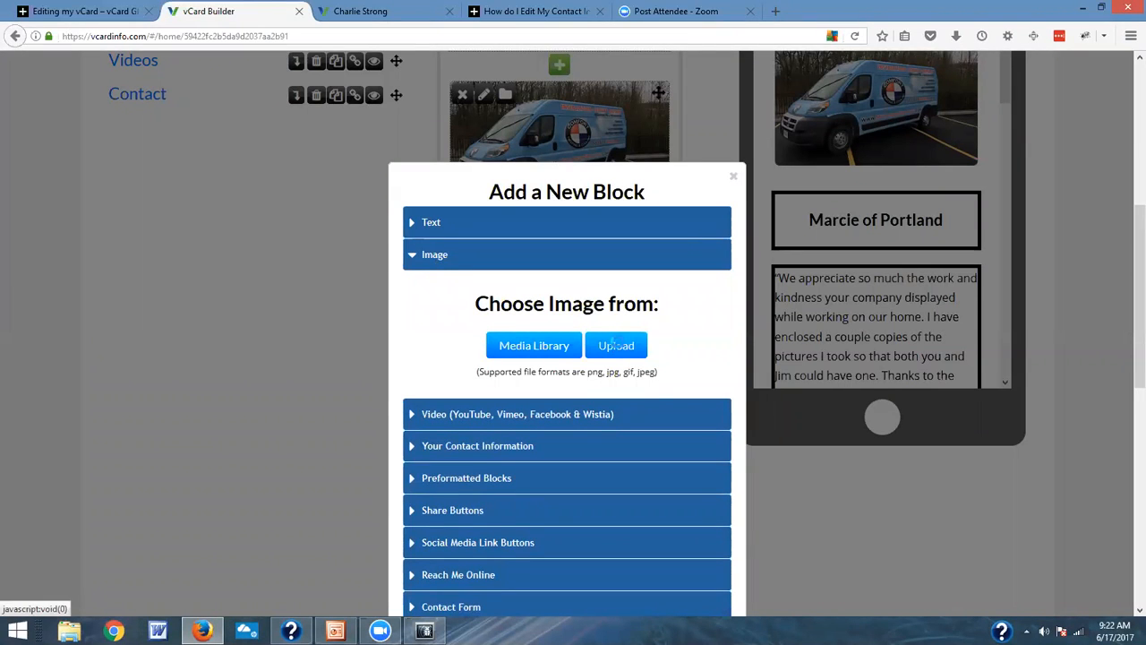
pyautogui.click(447, 156)
pyautogui.click(462, 320)
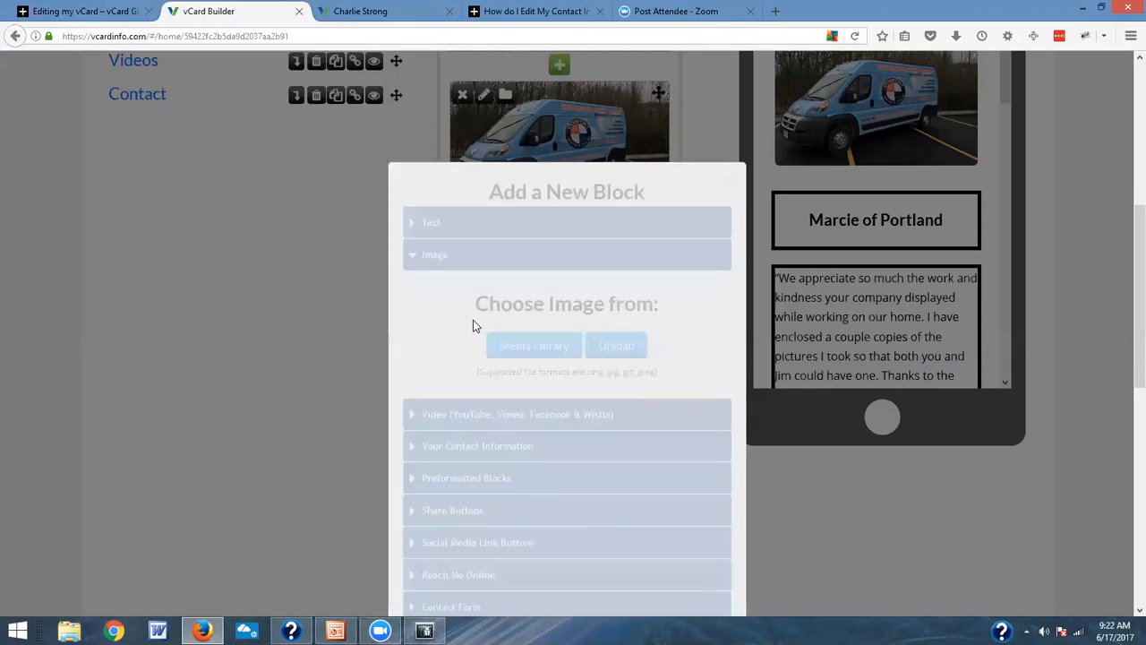
# Step: Name the uploaded portrait image with the person's first name, link it to the About Me page, and save the block without a caption
pyautogui.scroll(-5, 679, 433)
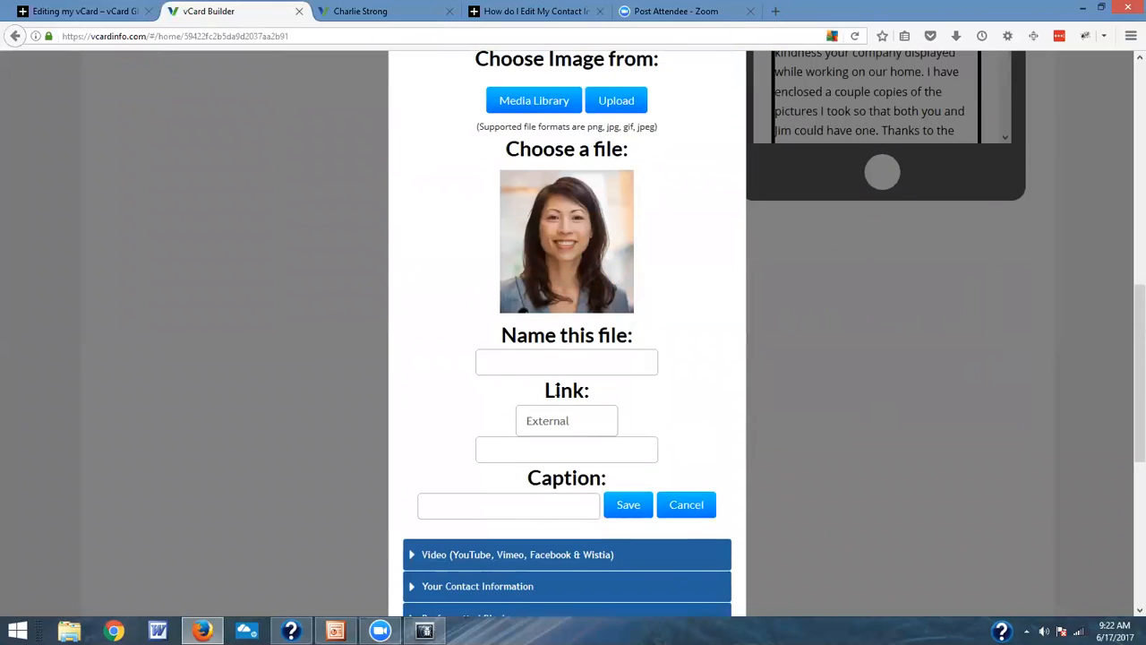
pyautogui.click(554, 358)
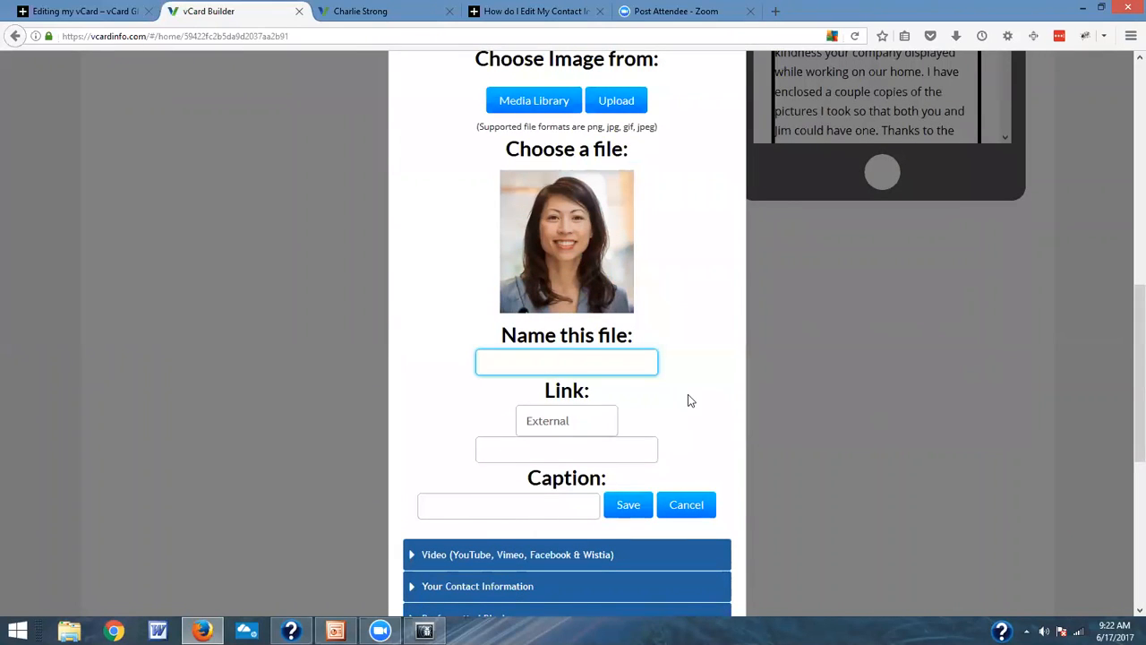
pyautogui.write('Chris')
pyautogui.click(562, 420)
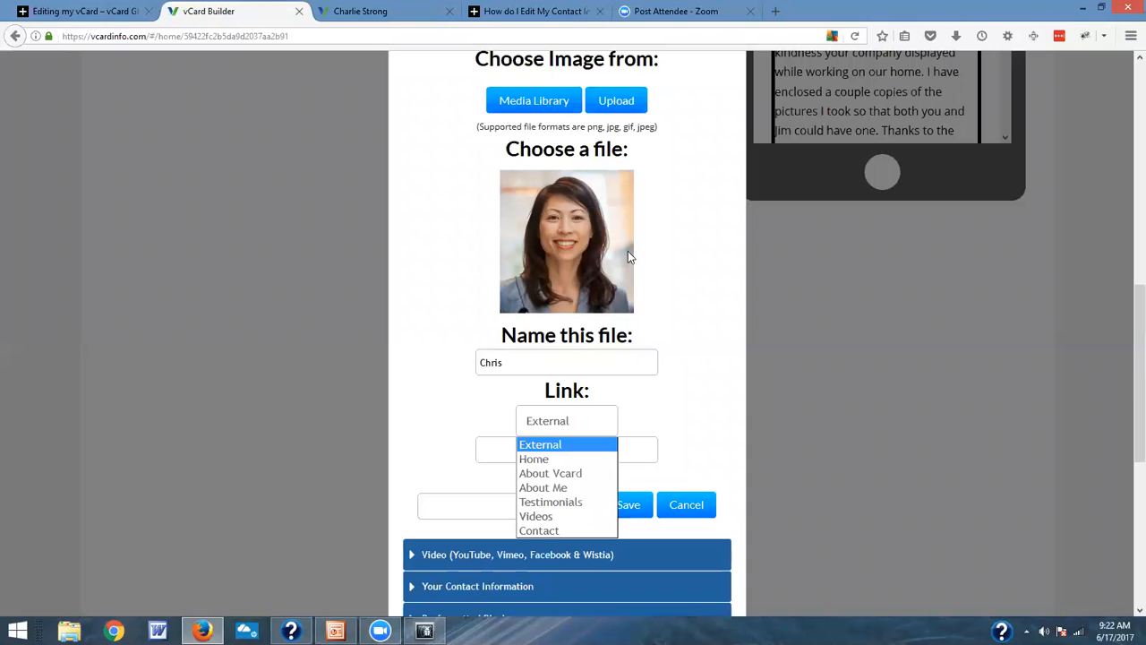
pyautogui.click(564, 489)
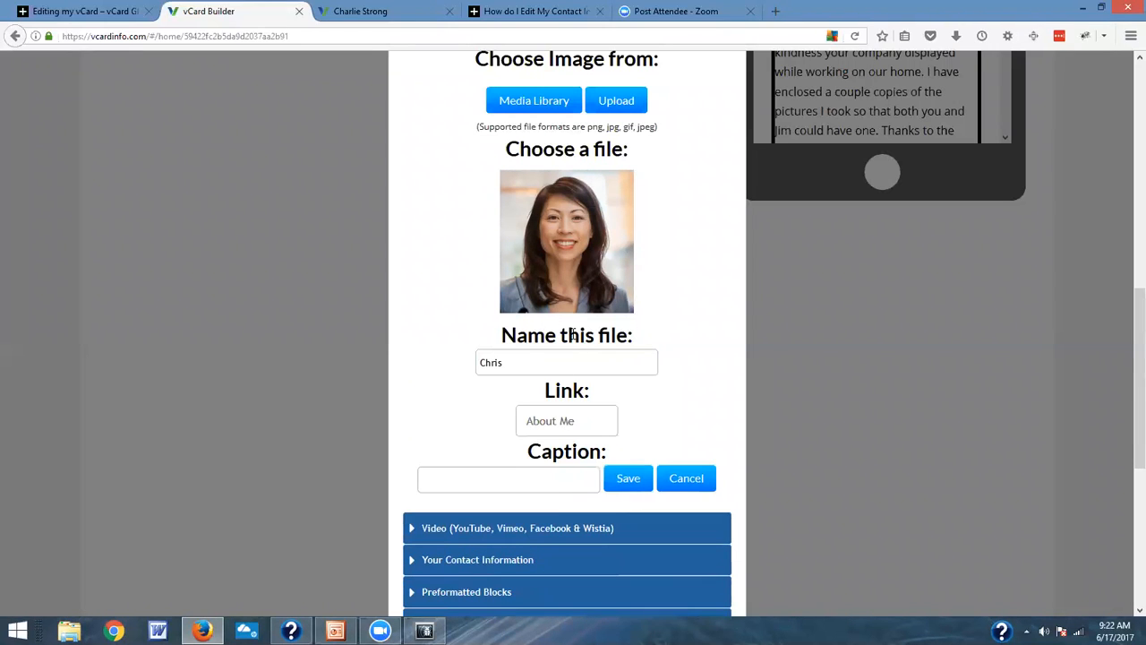
pyautogui.click(545, 480)
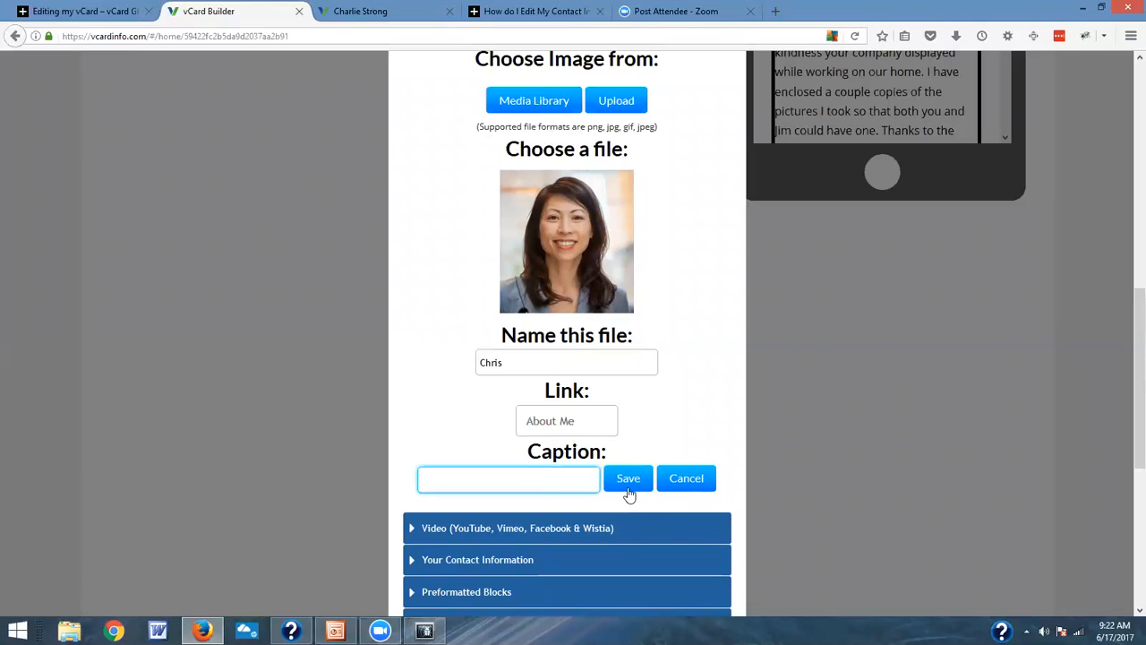
pyautogui.click(629, 484)
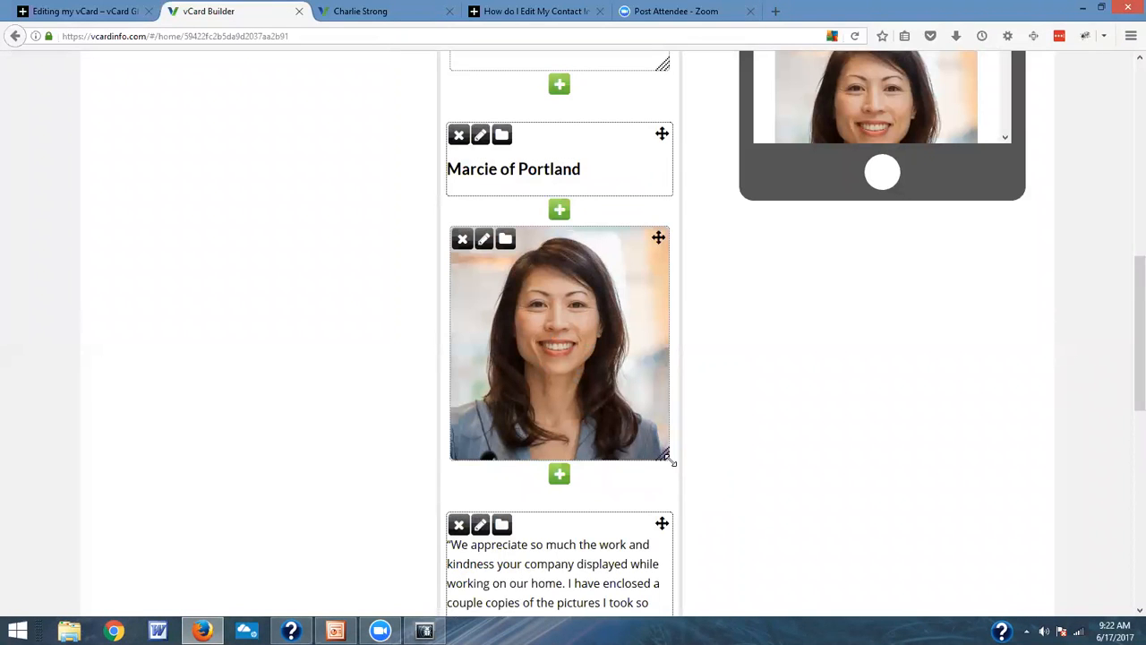
# Step: Resize the portrait image and the van image on the About Me page so both are smaller than full block width
pyautogui.moveTo(665, 455); pyautogui.dragTo(649, 375)
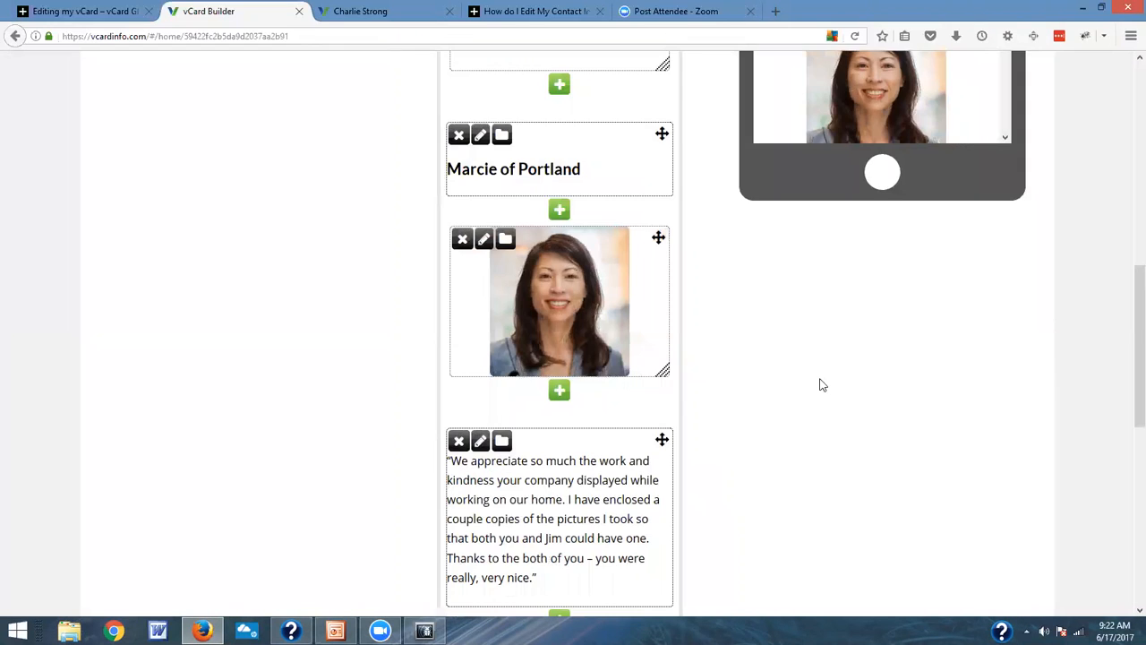
pyautogui.scroll(3, 822, 386)
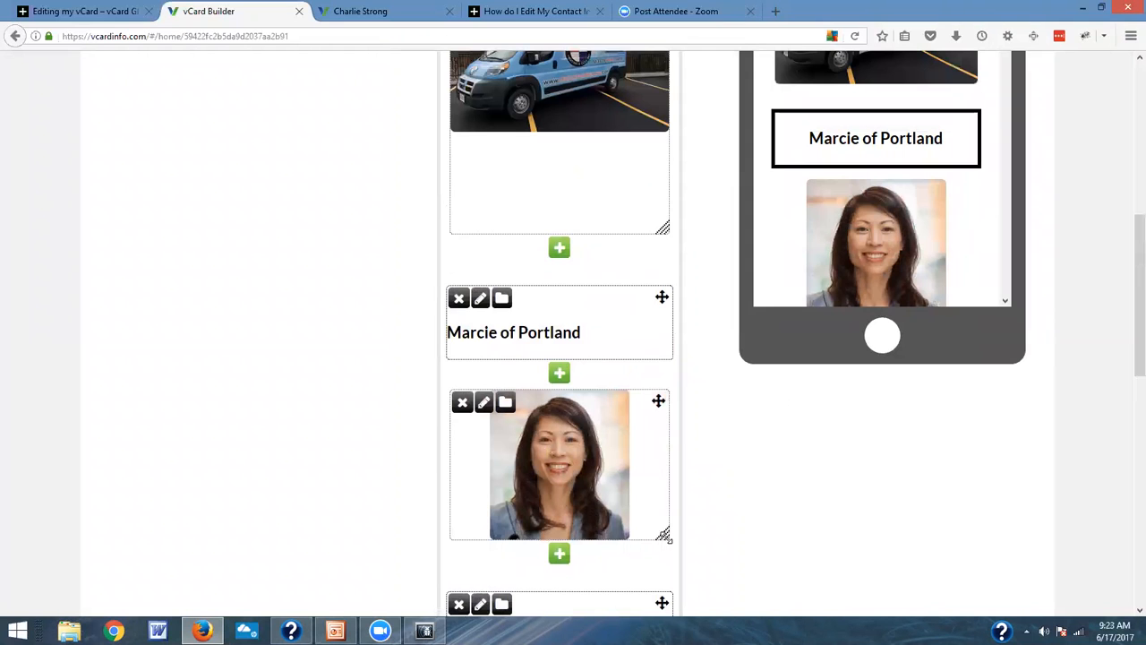
pyautogui.moveTo(662, 226); pyautogui.dragTo(658, 159)
pyautogui.scroll(3, 856, 387)
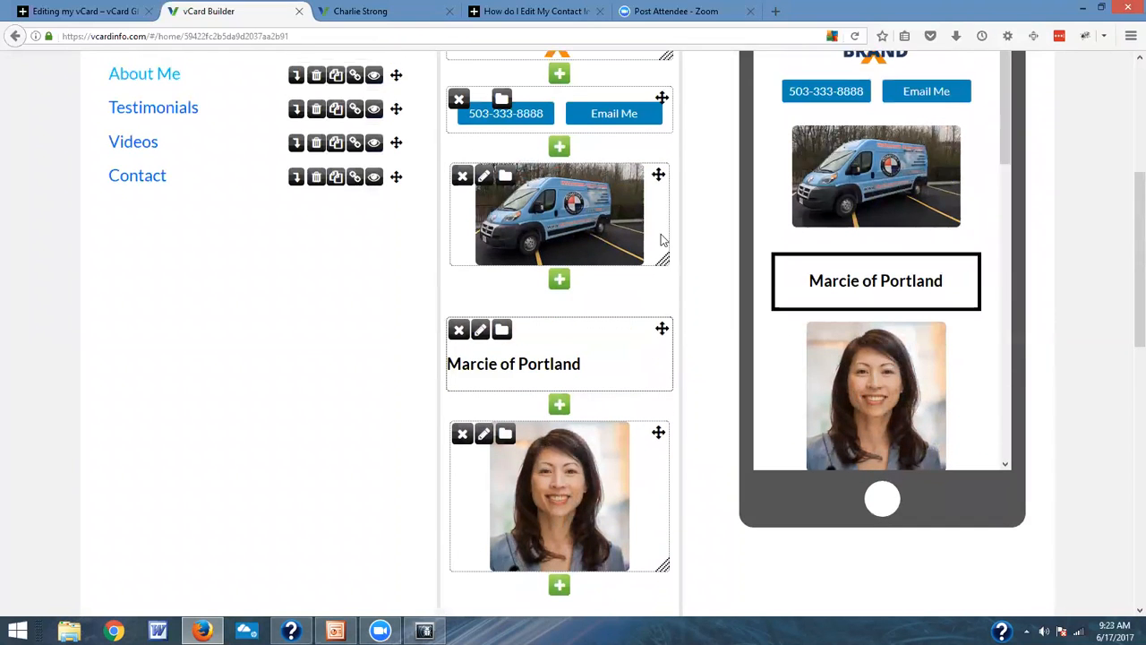
pyautogui.moveTo(662, 261); pyautogui.dragTo(688, 333)
# Step: Add a Your Contact Information block below the first testimonial text, keeping the prefilled details and the Map it button
pyautogui.scroll(-6, 667, 345)
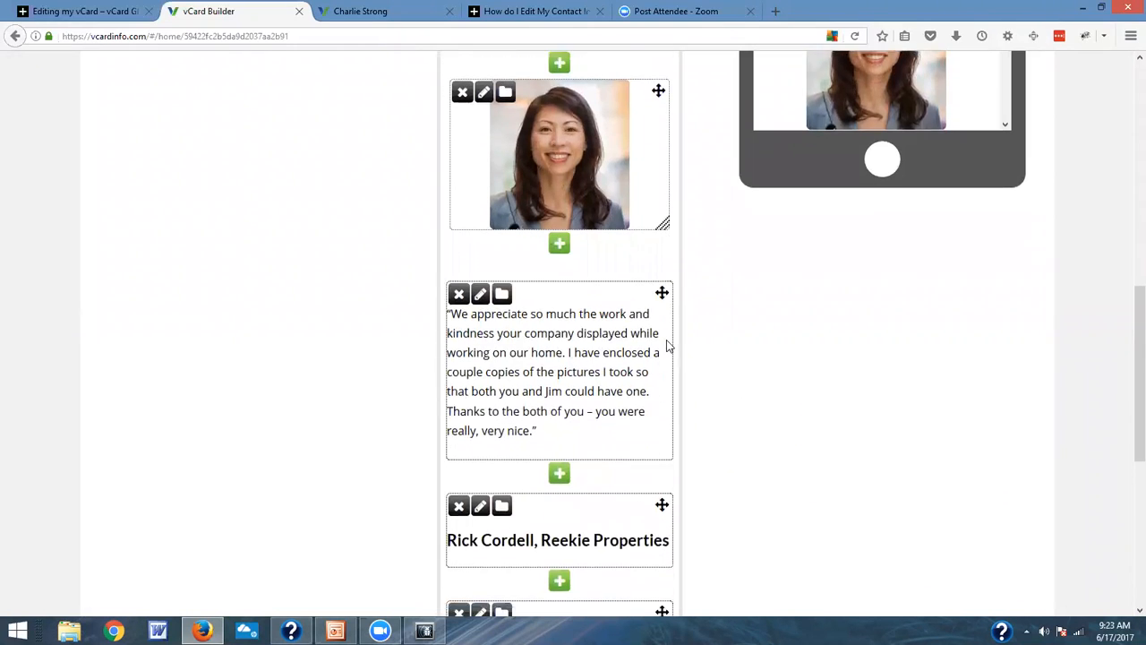
pyautogui.scroll(-4, 667, 345)
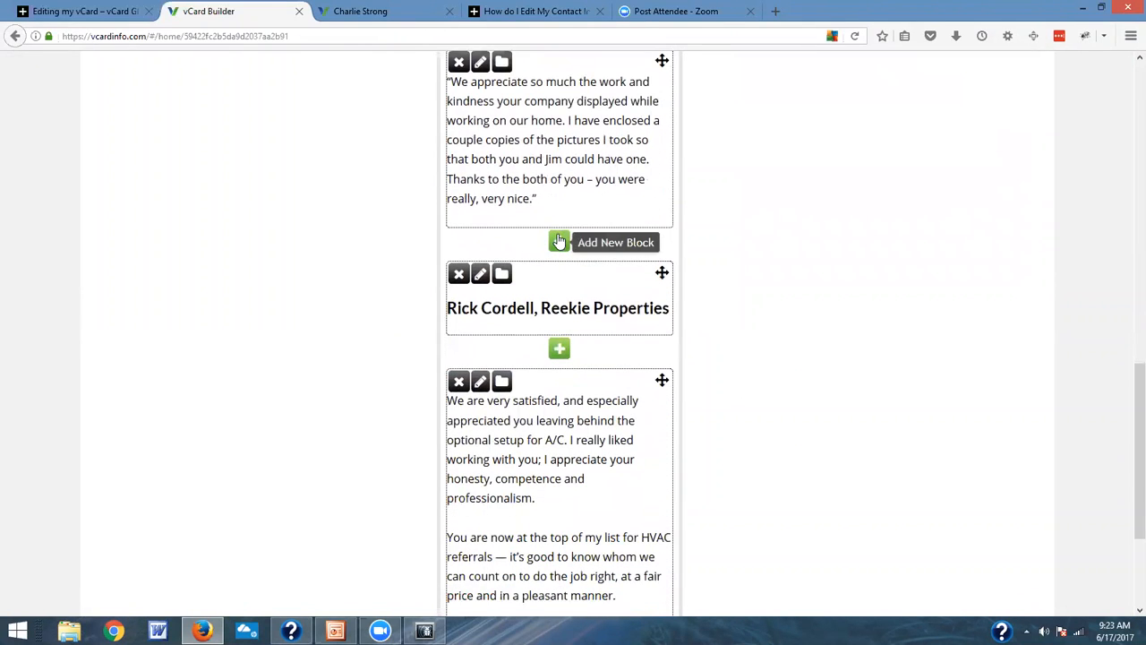
pyautogui.click(560, 240)
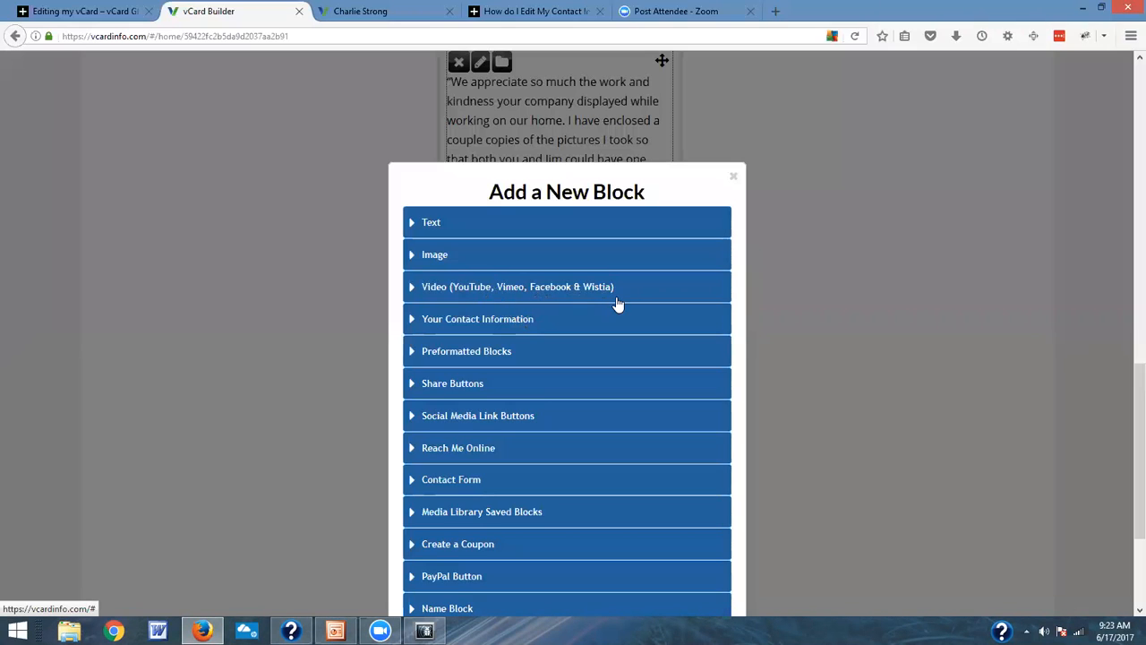
pyautogui.click(504, 321)
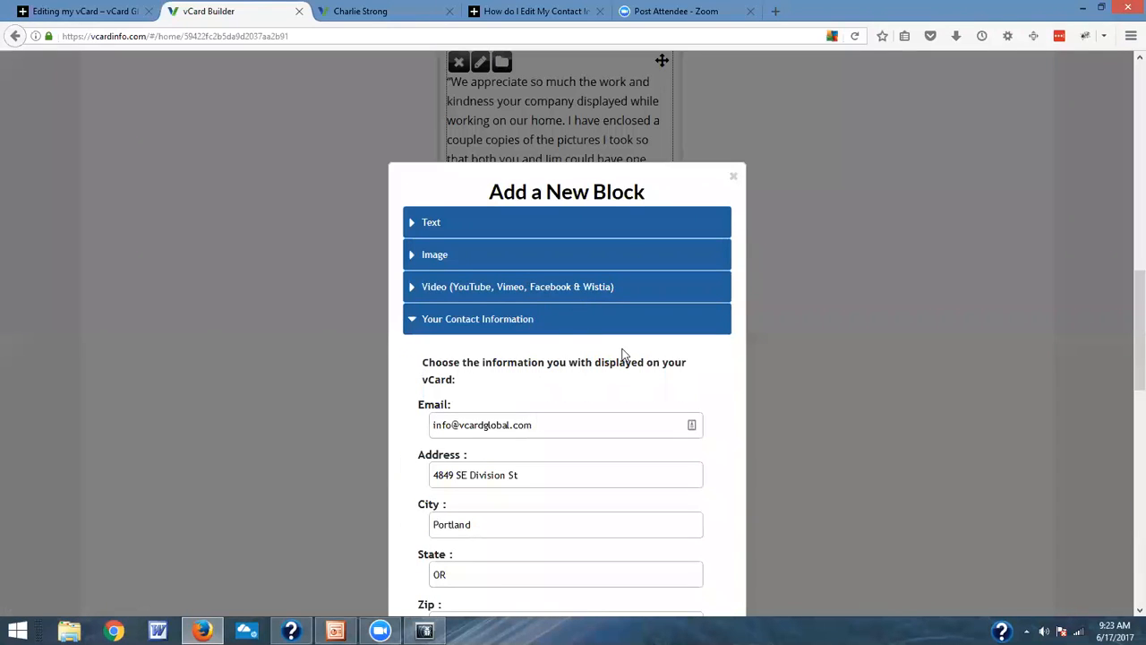
pyautogui.scroll(-1, 623, 349)
pyautogui.scroll(-2, 623, 349)
pyautogui.scroll(-2, 623, 354)
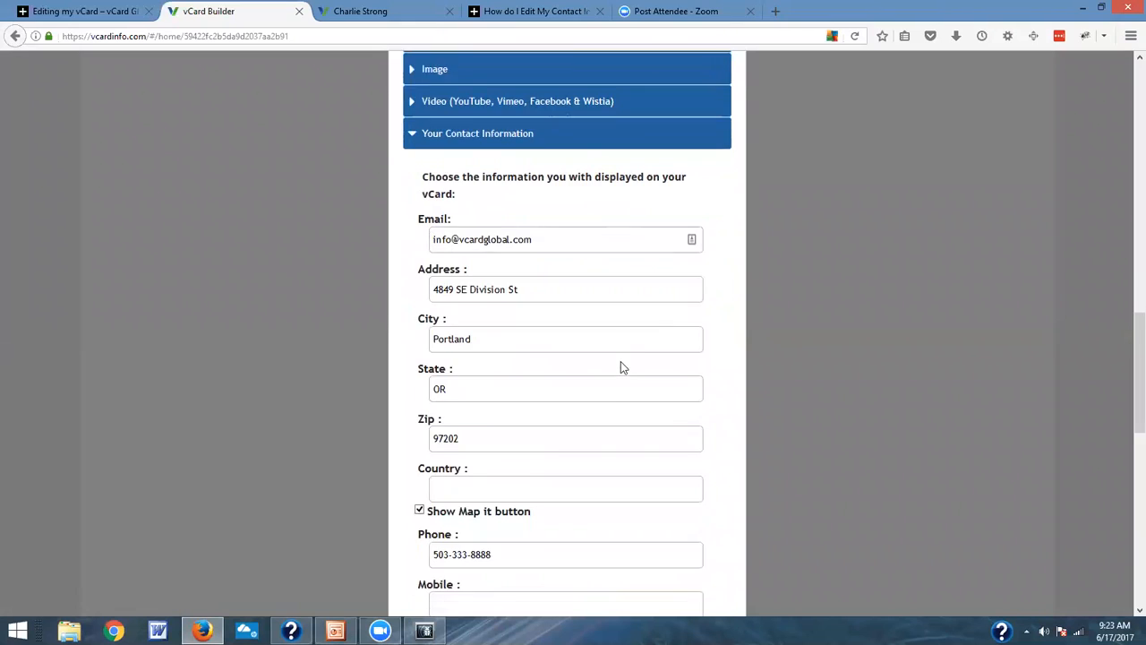
pyautogui.scroll(-7, 629, 357)
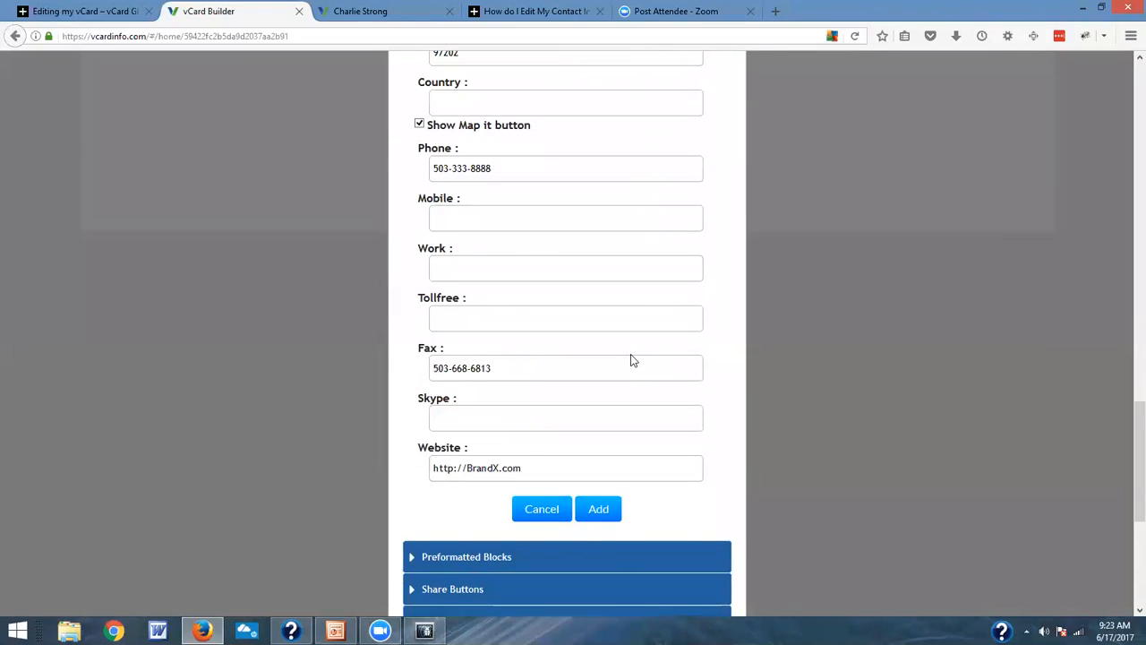
pyautogui.scroll(10, 631, 353)
pyautogui.scroll(-4, 631, 354)
pyautogui.scroll(-6, 631, 354)
pyautogui.scroll(10, 566, 308)
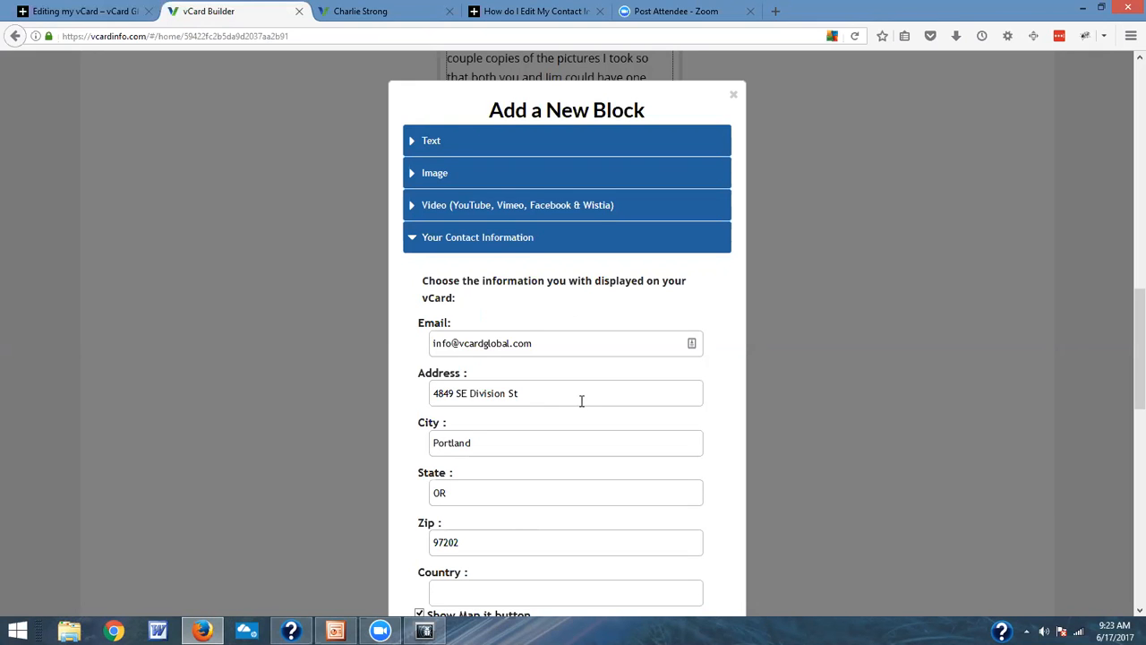
pyautogui.scroll(-5, 606, 432)
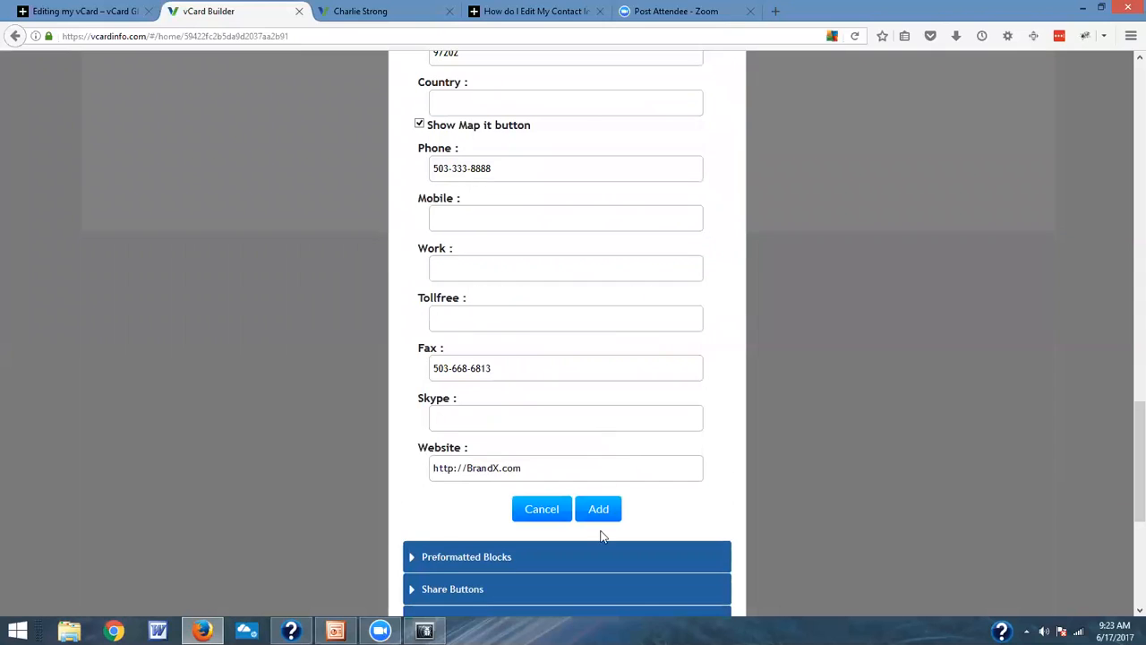
pyautogui.click(620, 513)
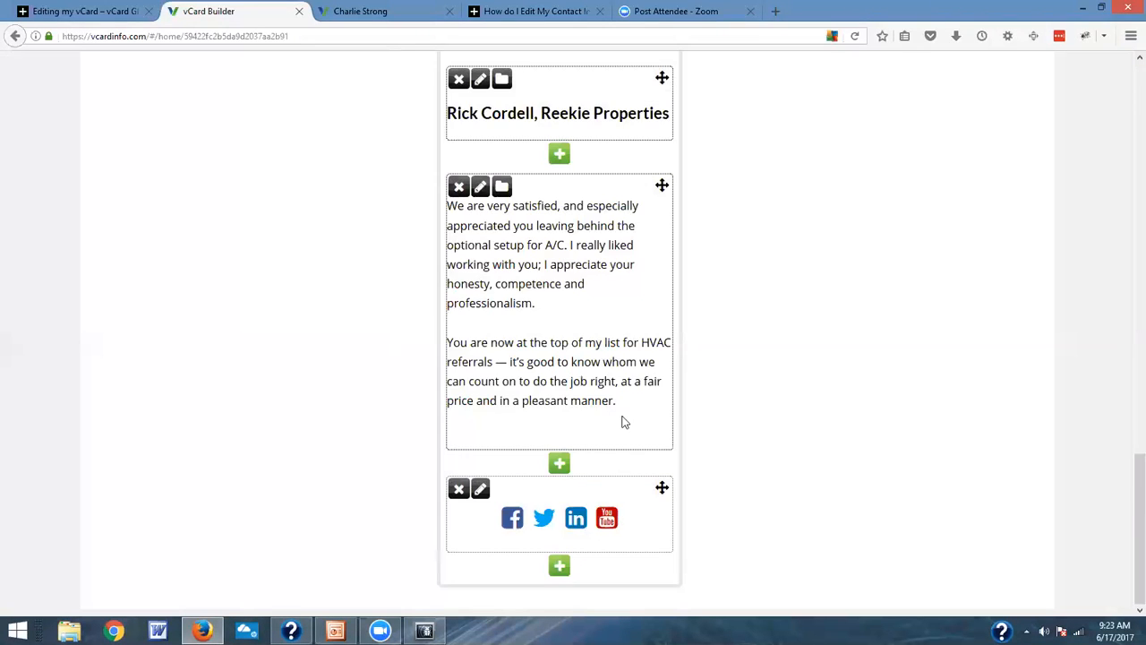
pyautogui.scroll(5, 625, 422)
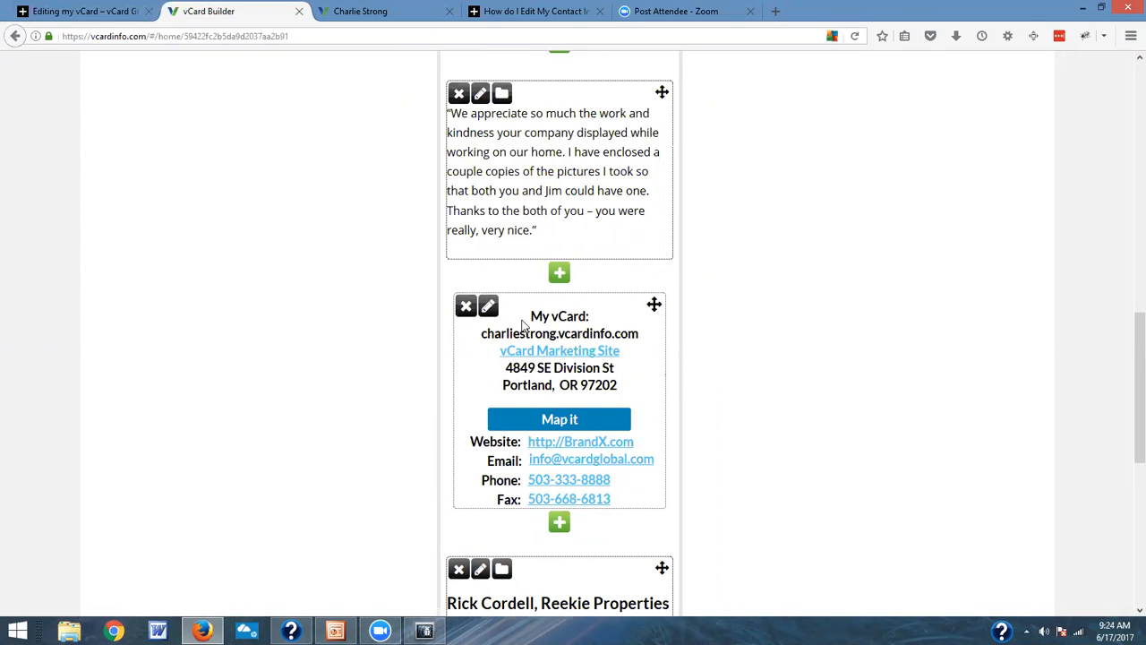
# Step: Add a Name Block below the contact information block with the prefilled name, job Owner and business BrandX
pyautogui.click(560, 524)
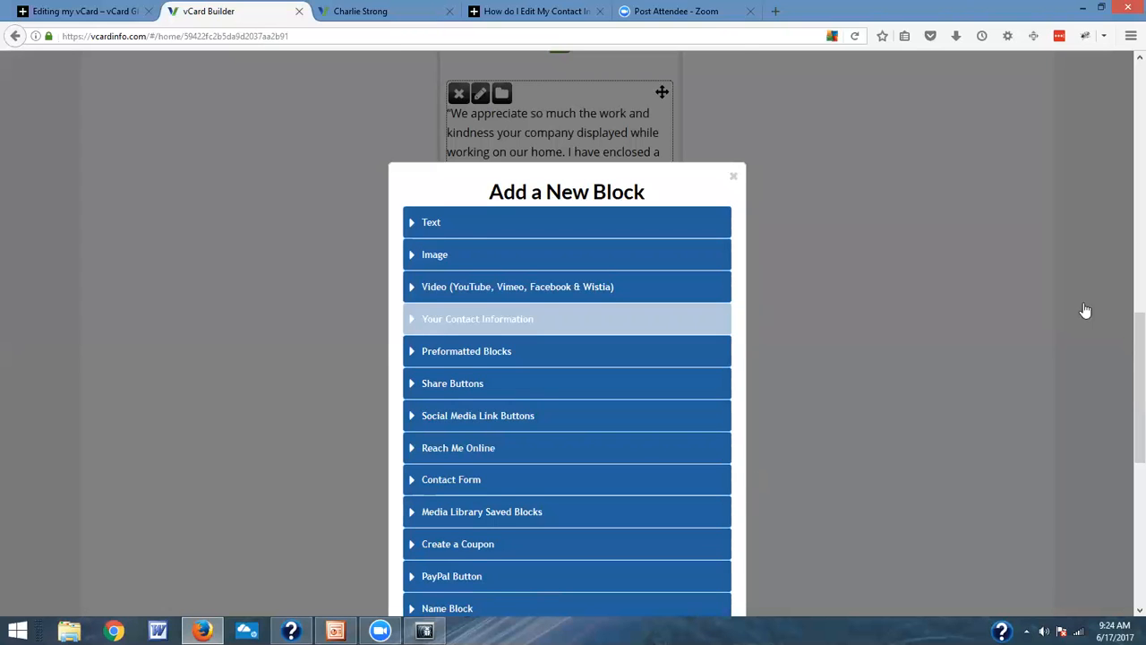
pyautogui.scroll(-4, 1082, 327)
pyautogui.scroll(7, 502, 287)
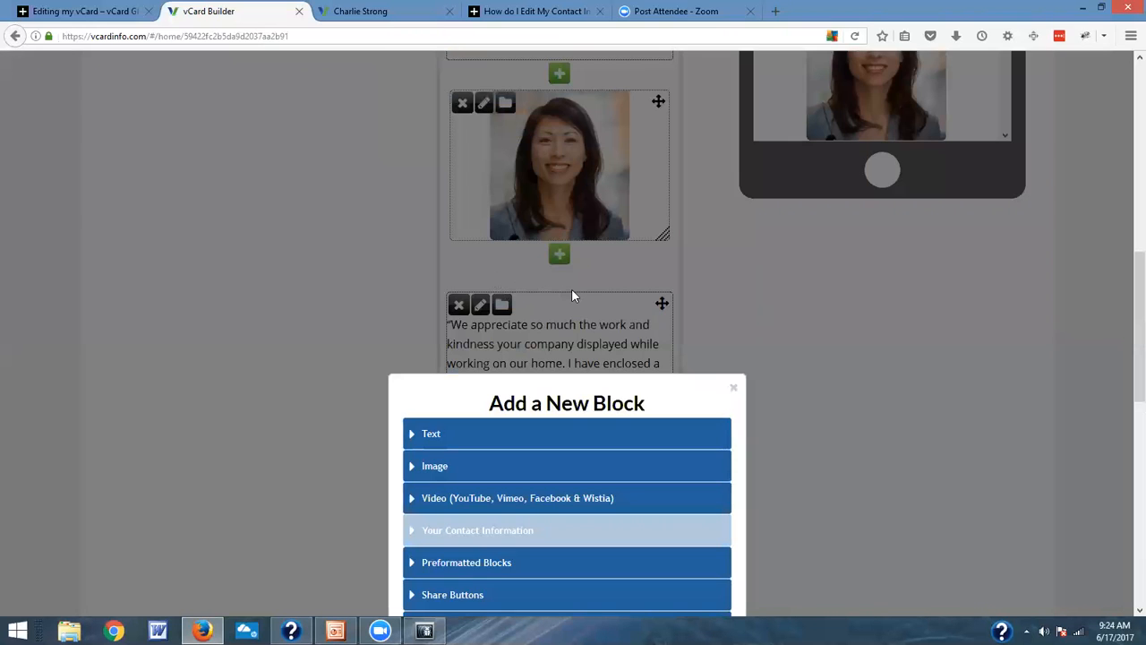
pyautogui.scroll(-8, 738, 318)
pyautogui.click(472, 167)
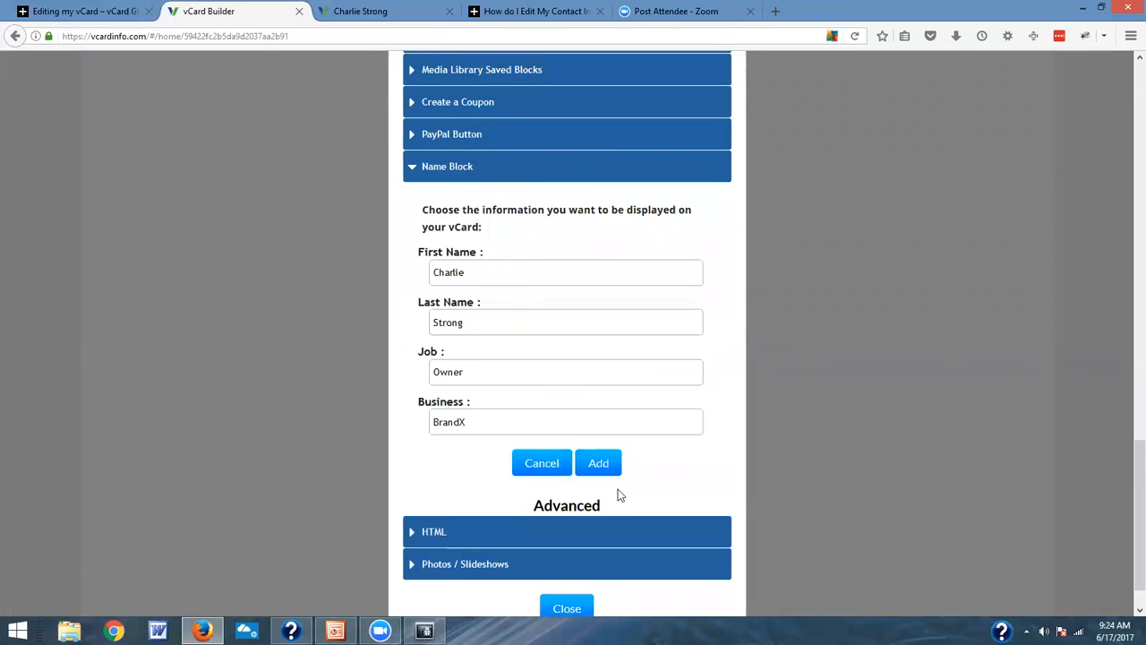
pyautogui.click(599, 463)
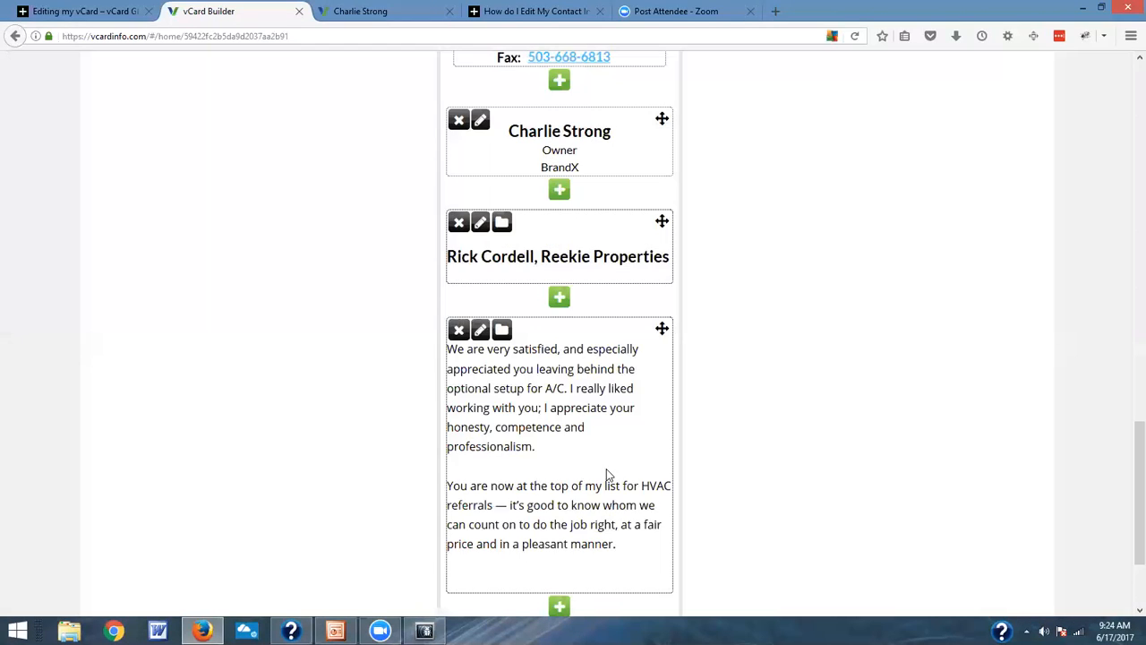
# Step: Move the name block up the About Me page to directly below the Brand X logo
pyautogui.scroll(6, 600, 302)
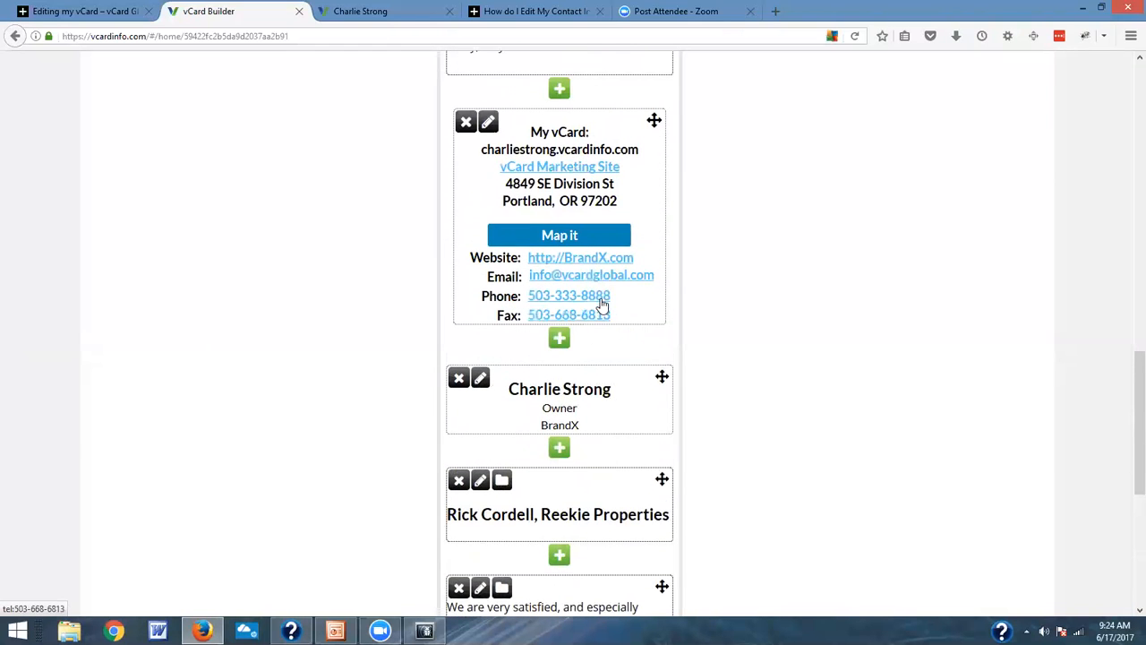
pyautogui.moveTo(657, 447); pyautogui.dragTo(647, 188)
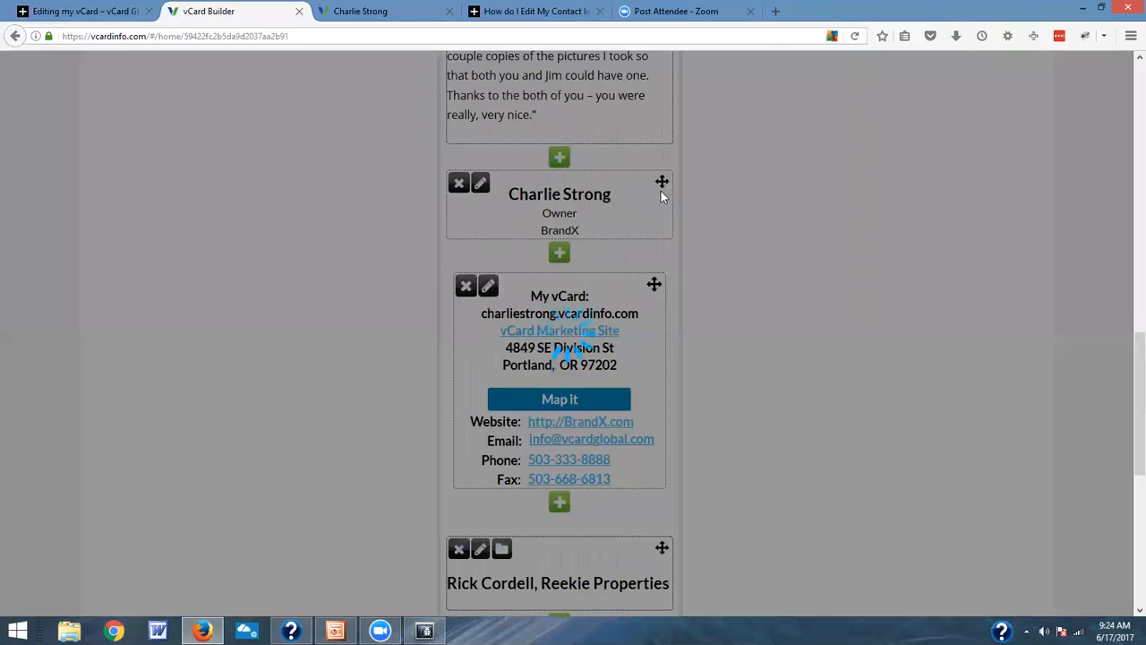
pyautogui.scroll(3, 848, 212)
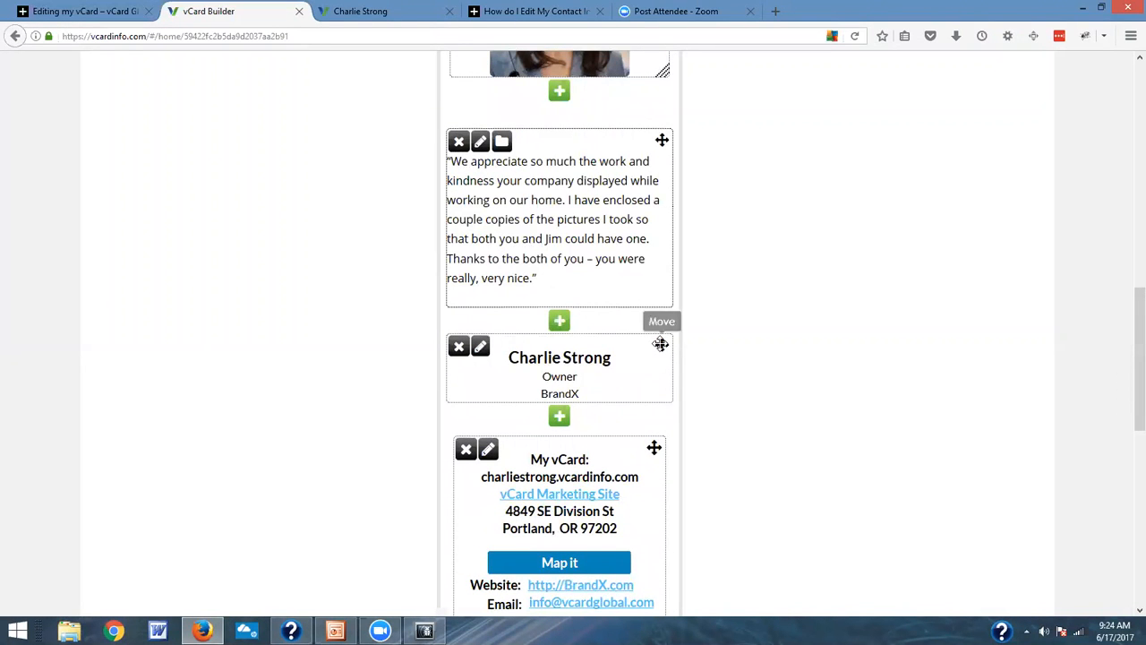
pyautogui.moveTo(662, 346); pyautogui.dragTo(857, 213)
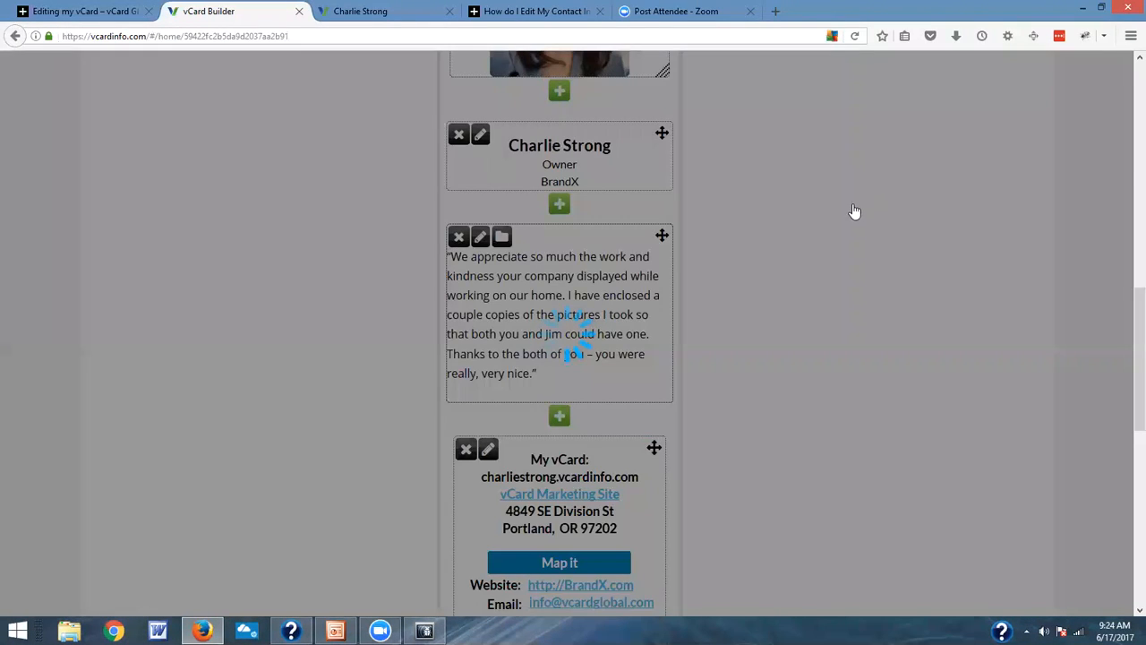
pyautogui.scroll(4, 857, 212)
pyautogui.moveTo(662, 459); pyautogui.dragTo(673, 152)
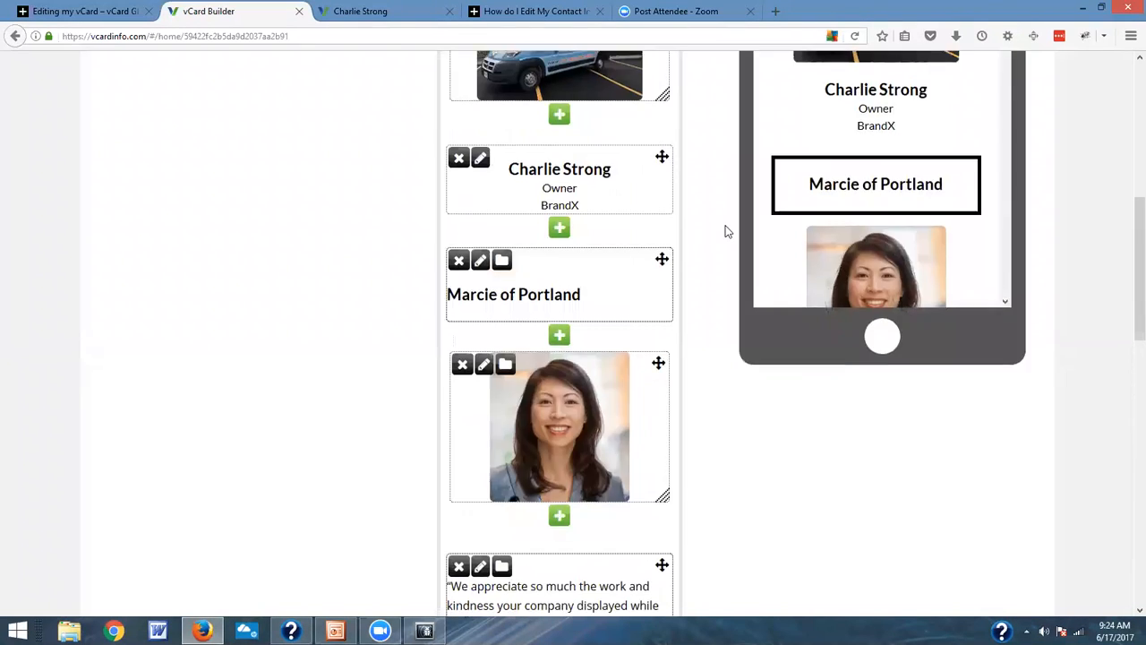
pyautogui.scroll(3, 699, 336)
pyautogui.moveTo(660, 400); pyautogui.dragTo(659, 170)
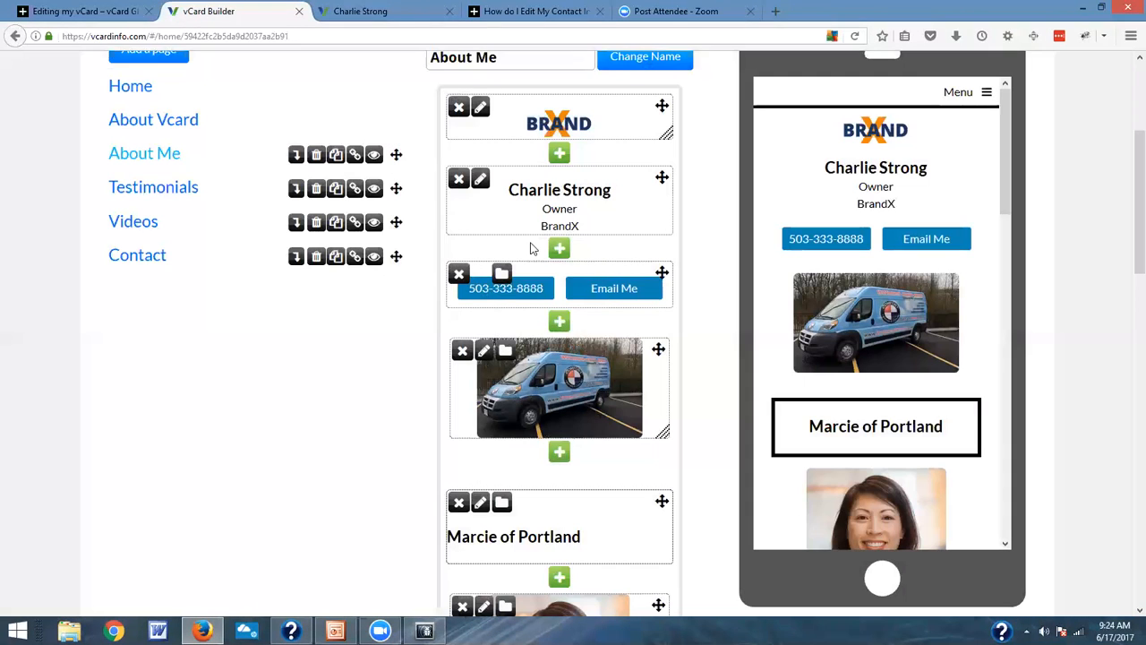
# Step: Move the contact information block up to between the phone and Email Me buttons and the van image
pyautogui.scroll(-10, 665, 335)
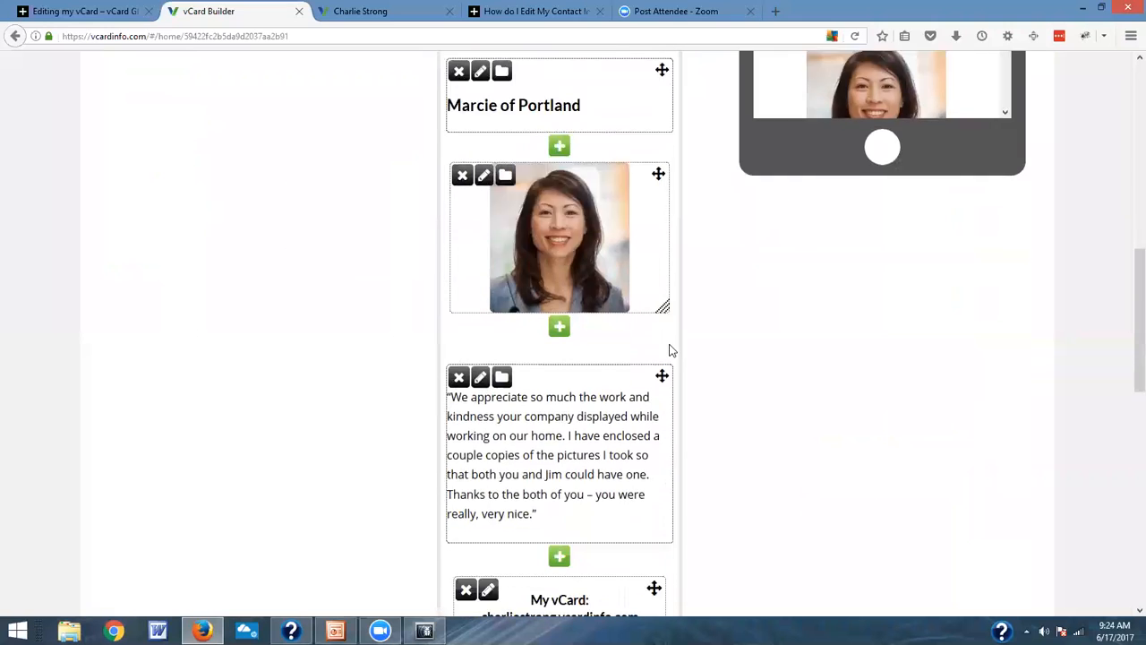
pyautogui.moveTo(655, 123)
pyautogui.mouseDown()
pyautogui.moveTo(670, 93)
pyautogui.moveTo(676, 210)
pyautogui.moveTo(630, 117)
pyautogui.moveTo(653, 122)
pyautogui.mouseUp()
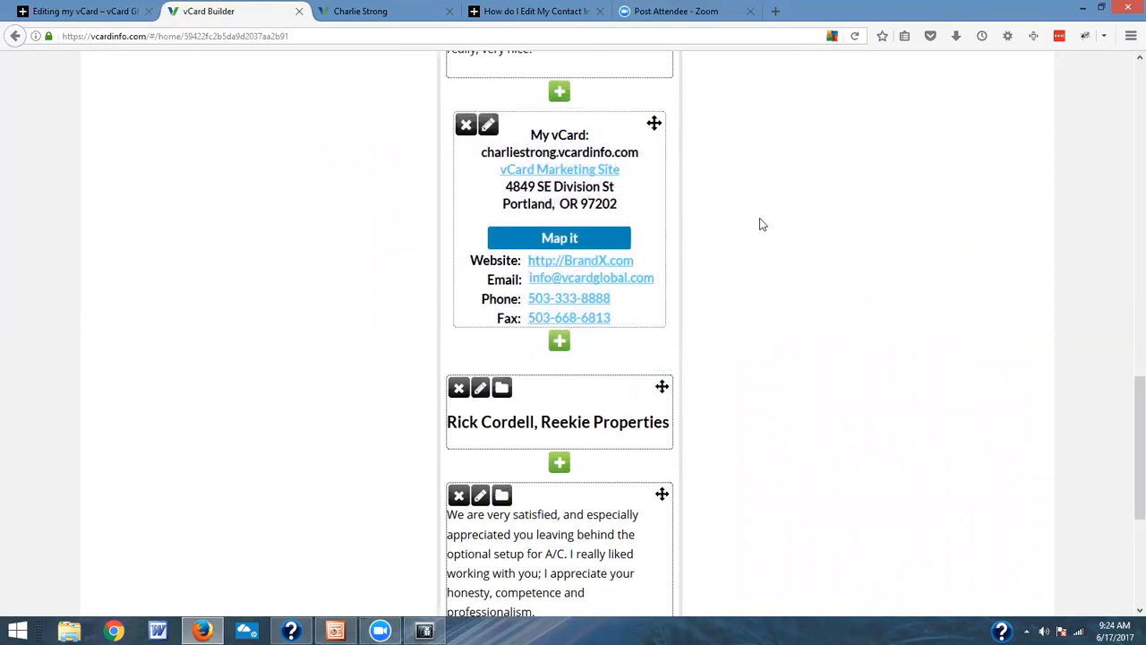
pyautogui.scroll(5, 758, 223)
pyautogui.moveTo(655, 365); pyautogui.dragTo(628, 82)
pyautogui.scroll(1, 708, 195)
pyautogui.scroll(3, 708, 195)
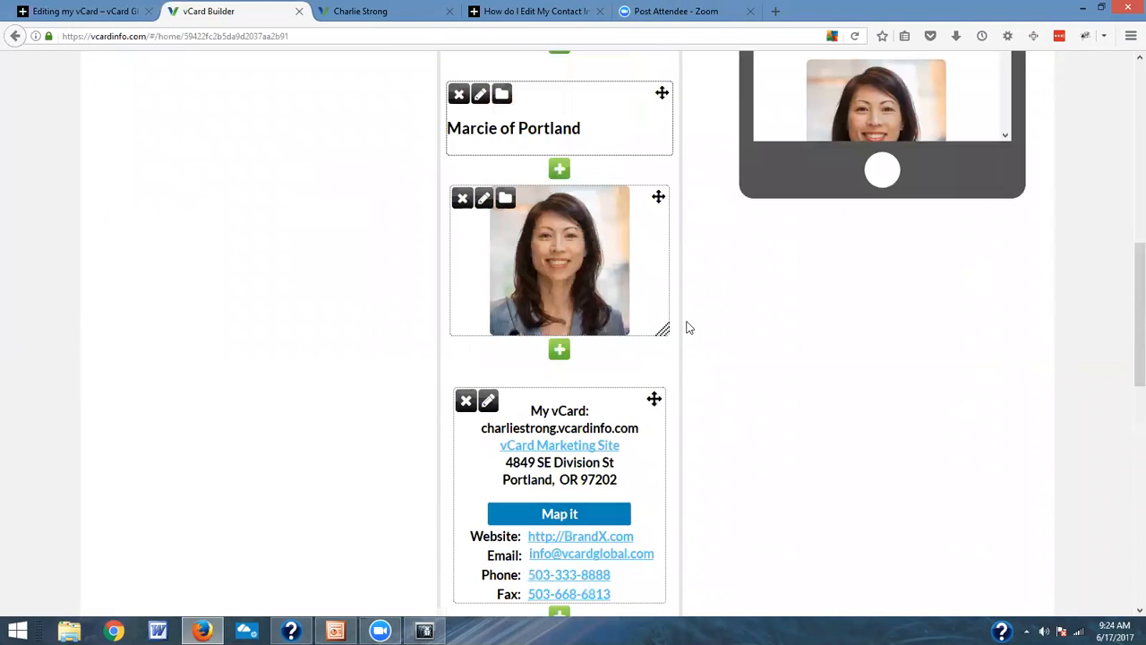
pyautogui.moveTo(655, 399); pyautogui.dragTo(643, 93)
pyautogui.scroll(3, 717, 174)
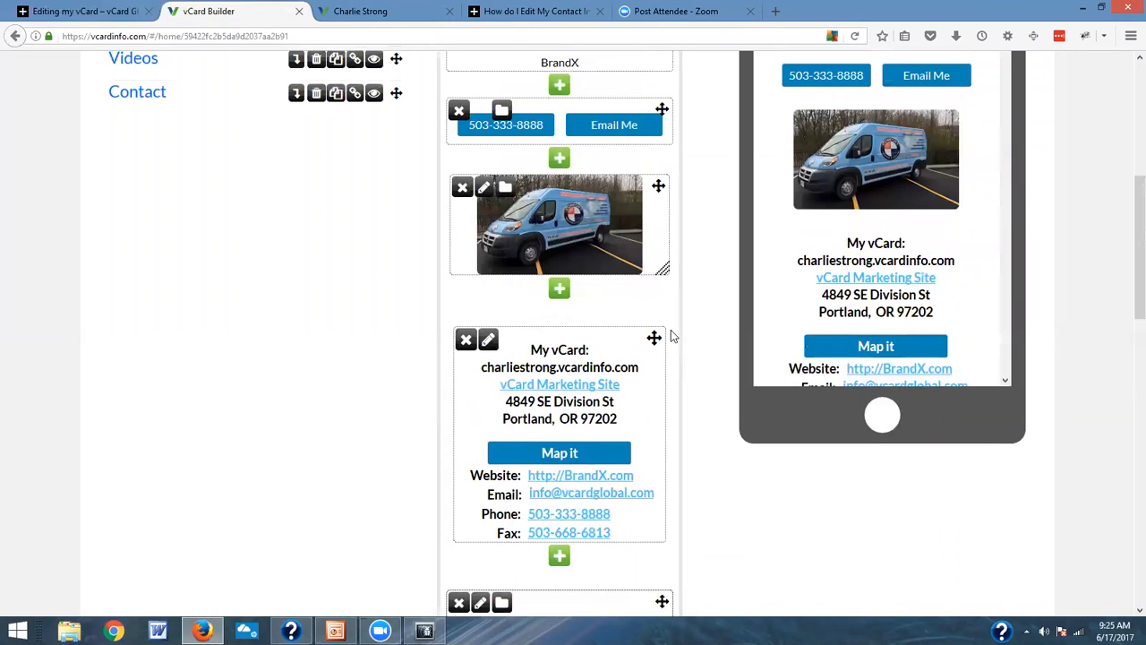
pyautogui.moveTo(652, 338); pyautogui.dragTo(658, 183)
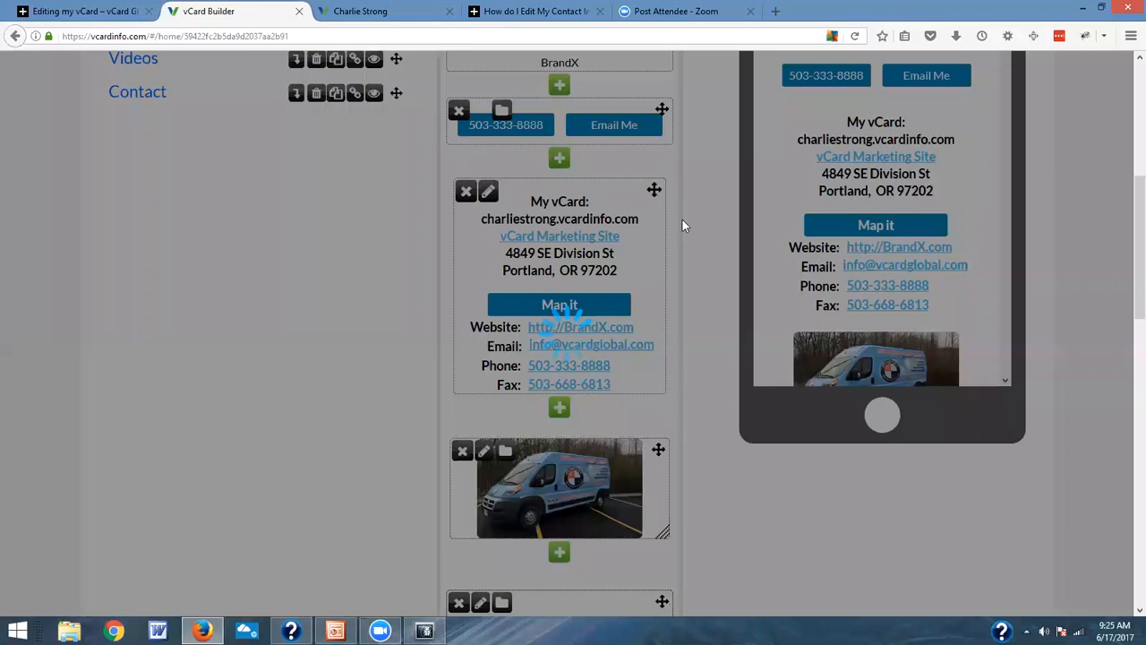
# Step: Move the woman's portrait image up to between the contact information block and the van image
pyautogui.scroll(-3, 664, 284)
pyautogui.moveTo(657, 374); pyautogui.dragTo(657, 109)
pyautogui.scroll(3, 680, 179)
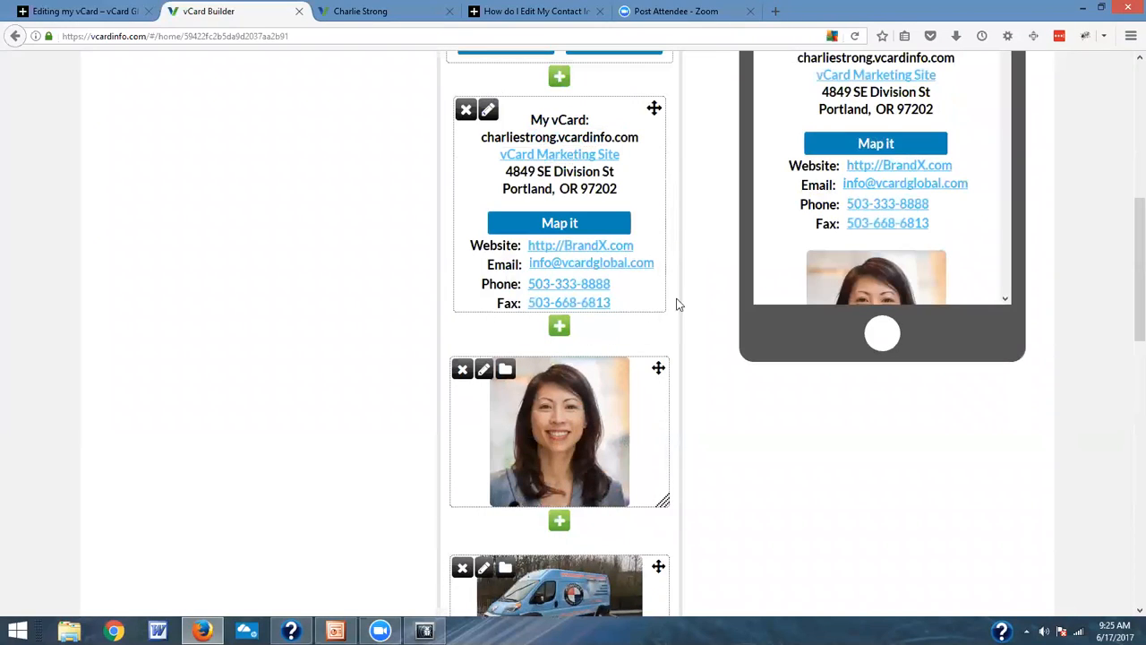
# Step: Move the woman's portrait image up to between the phone and Email Me buttons and the contact information block
pyautogui.moveTo(658, 368); pyautogui.dragTo(676, 127)
pyautogui.scroll(3, 726, 222)
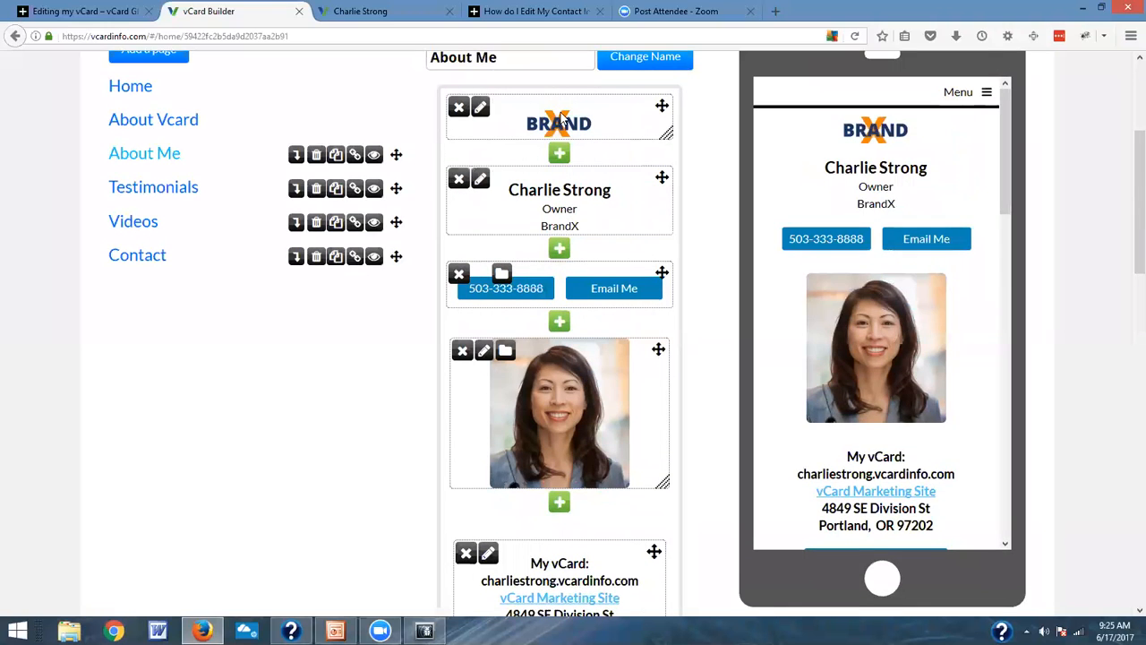
pyautogui.scroll(-5, 609, 378)
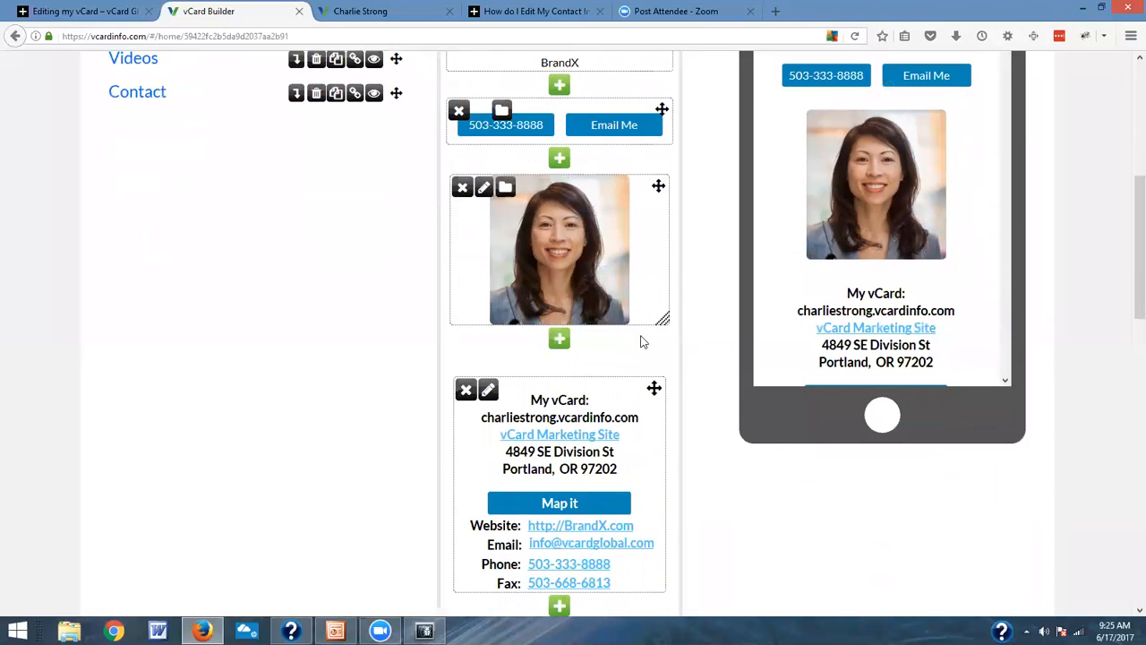
# Step: Add a preformatted Download and Share button block between the first testimonial's text and the second testimonial's heading
pyautogui.scroll(-10, 609, 358)
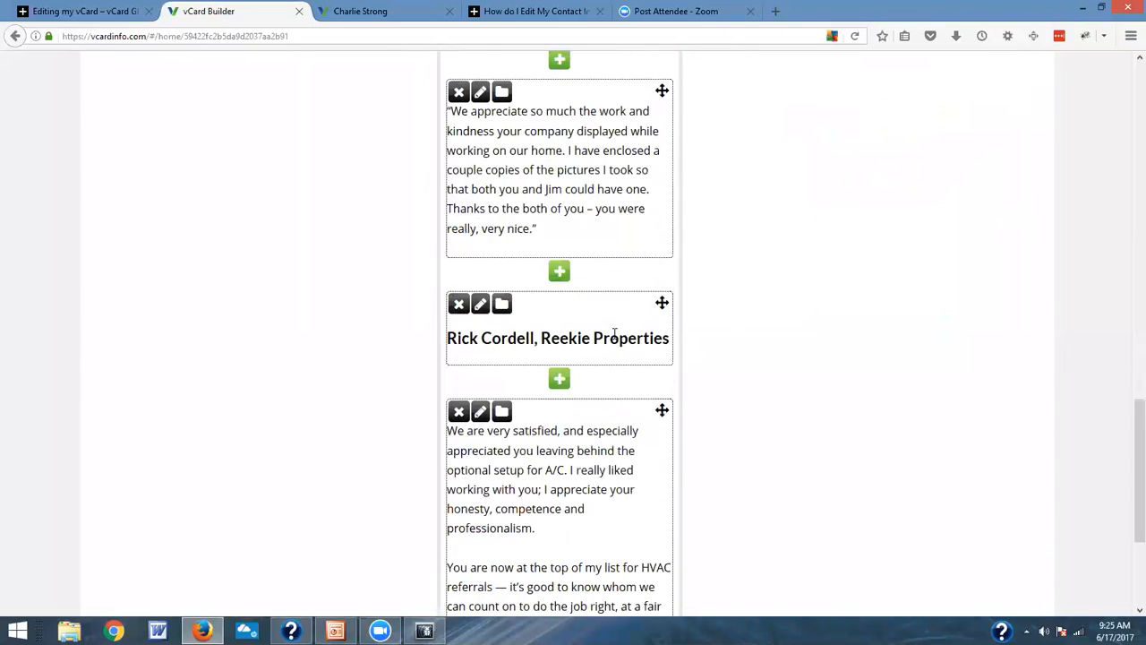
pyautogui.click(566, 278)
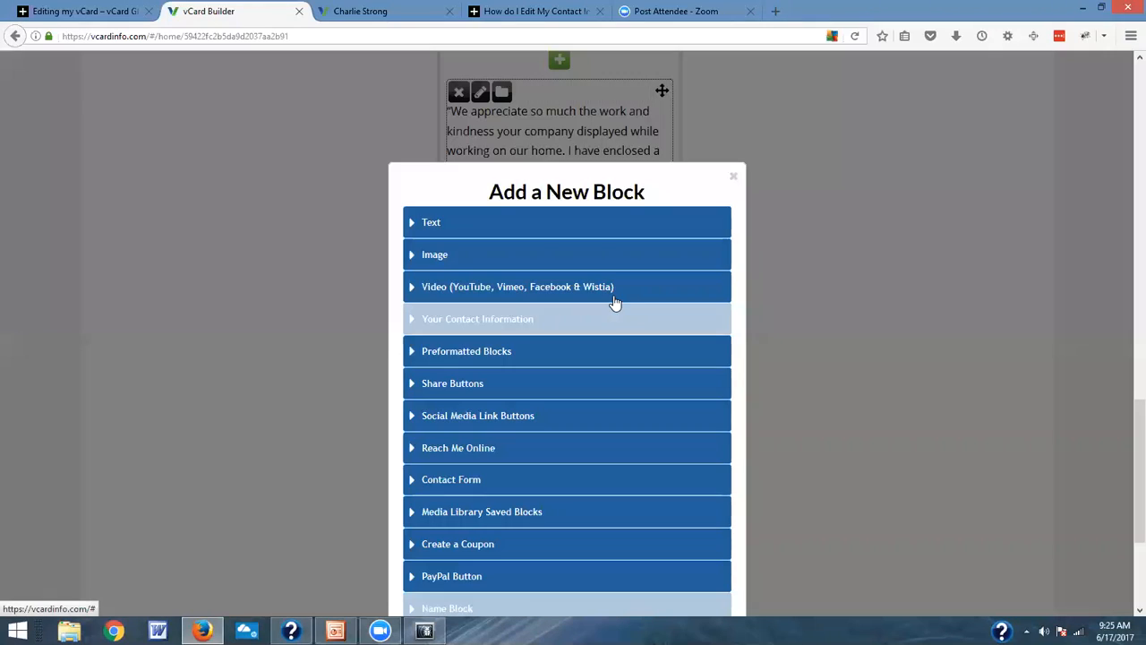
pyautogui.click(507, 356)
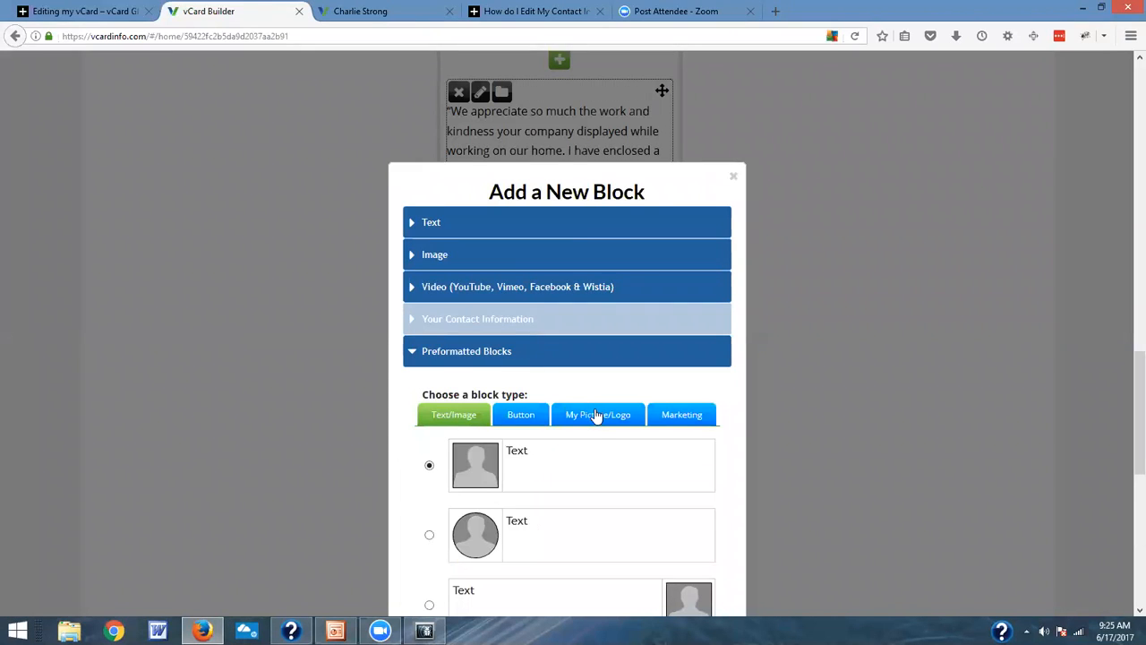
pyautogui.scroll(-2, 590, 426)
pyautogui.scroll(-2, 591, 426)
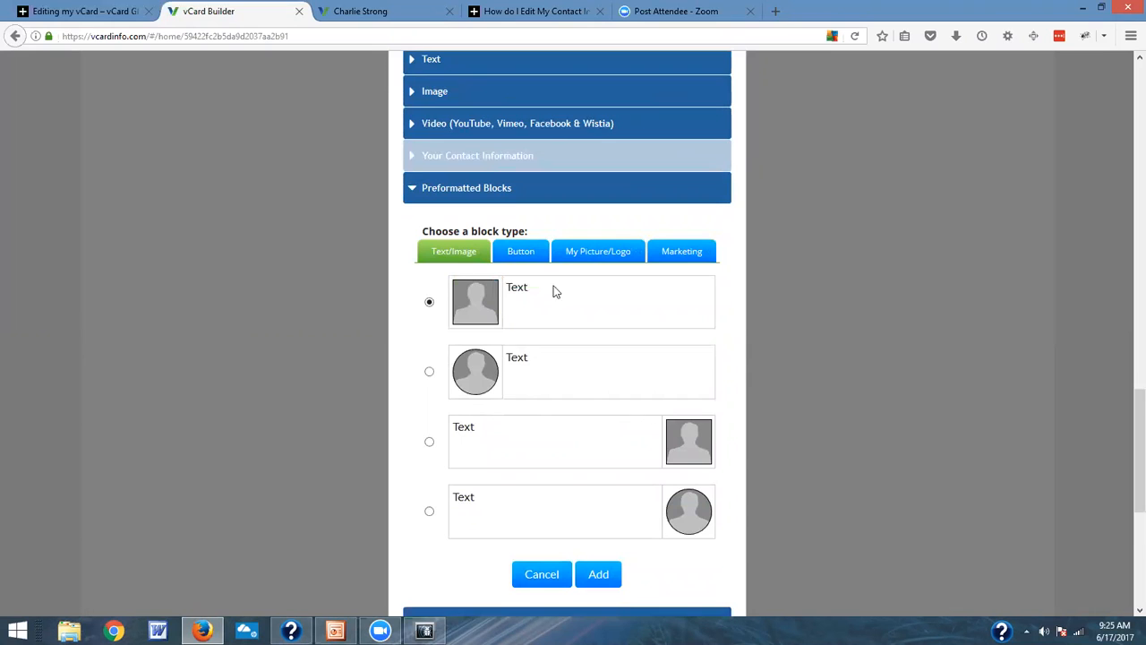
pyautogui.click(514, 254)
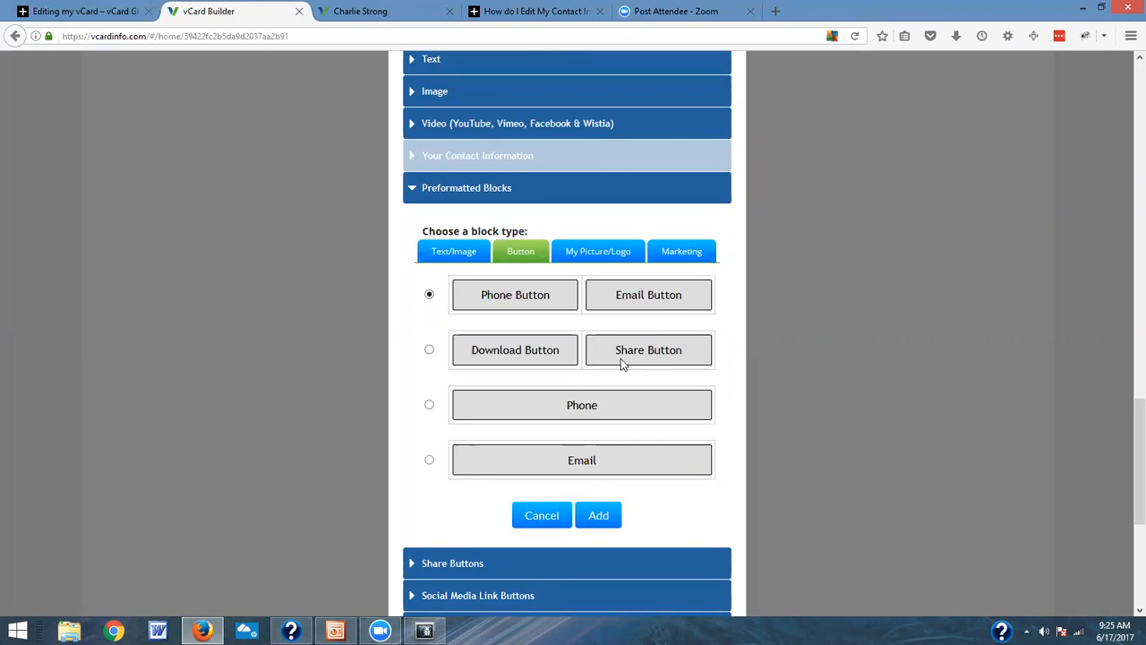
pyautogui.click(429, 352)
pyautogui.click(602, 516)
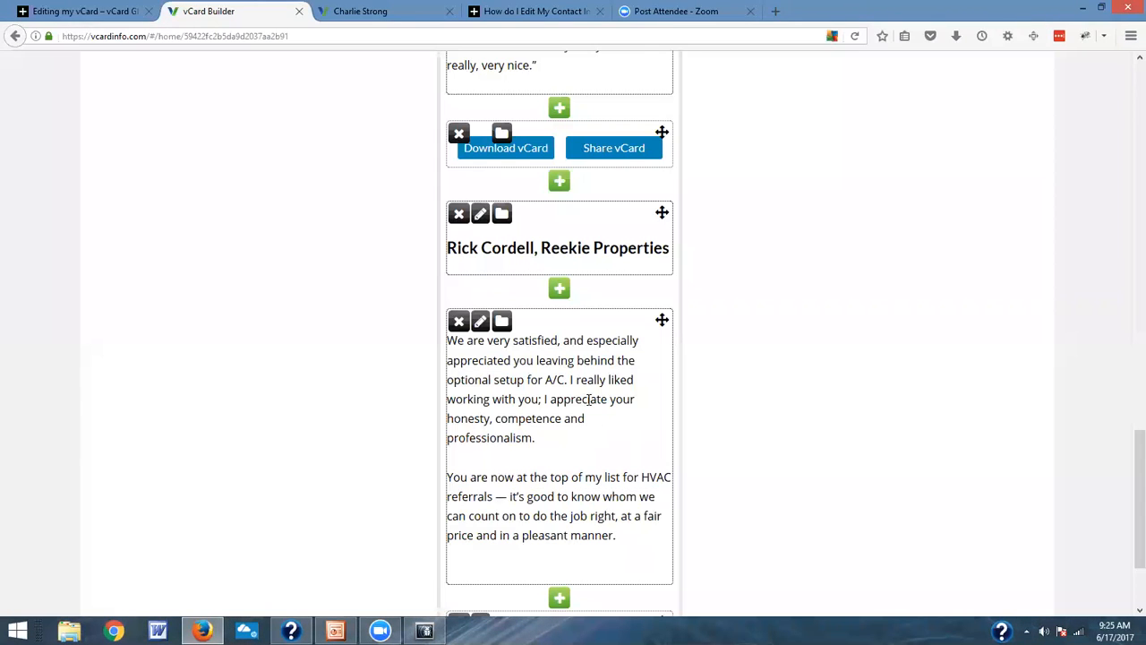
# Step: Move the Download vCard and Share vCard button block up to between the contact information block and the van image, and check the phone preview
pyautogui.scroll(3, 589, 399)
pyautogui.moveTo(662, 377); pyautogui.dragTo(691, 251)
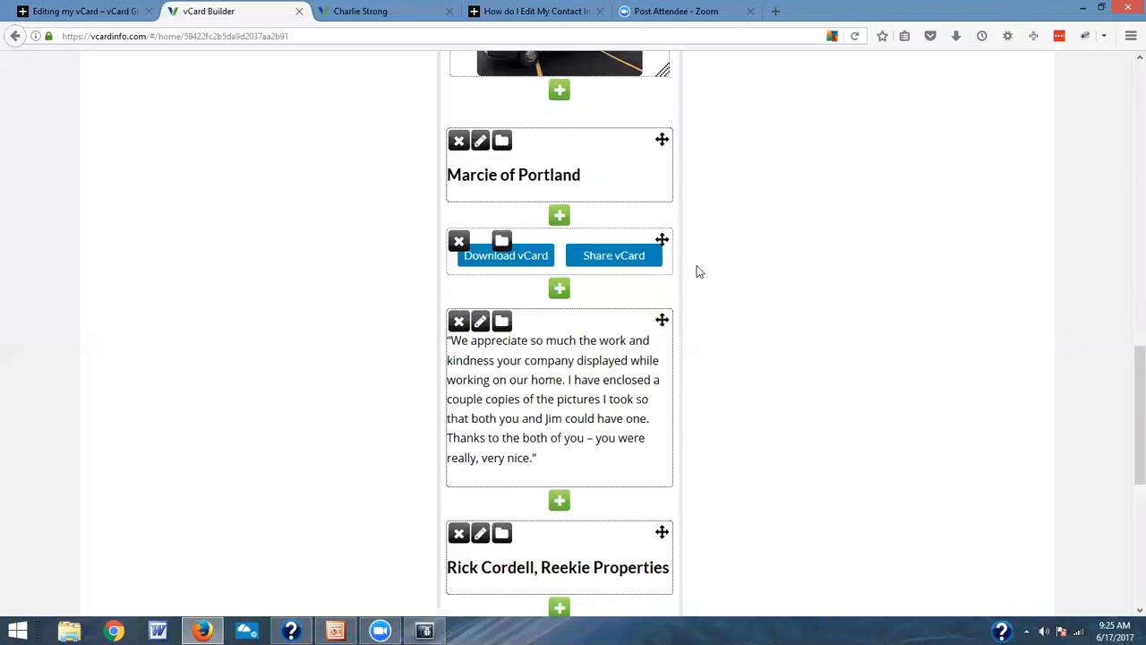
pyautogui.scroll(2, 700, 271)
pyautogui.moveTo(662, 408); pyautogui.dragTo(661, 143)
pyautogui.scroll(3, 533, 289)
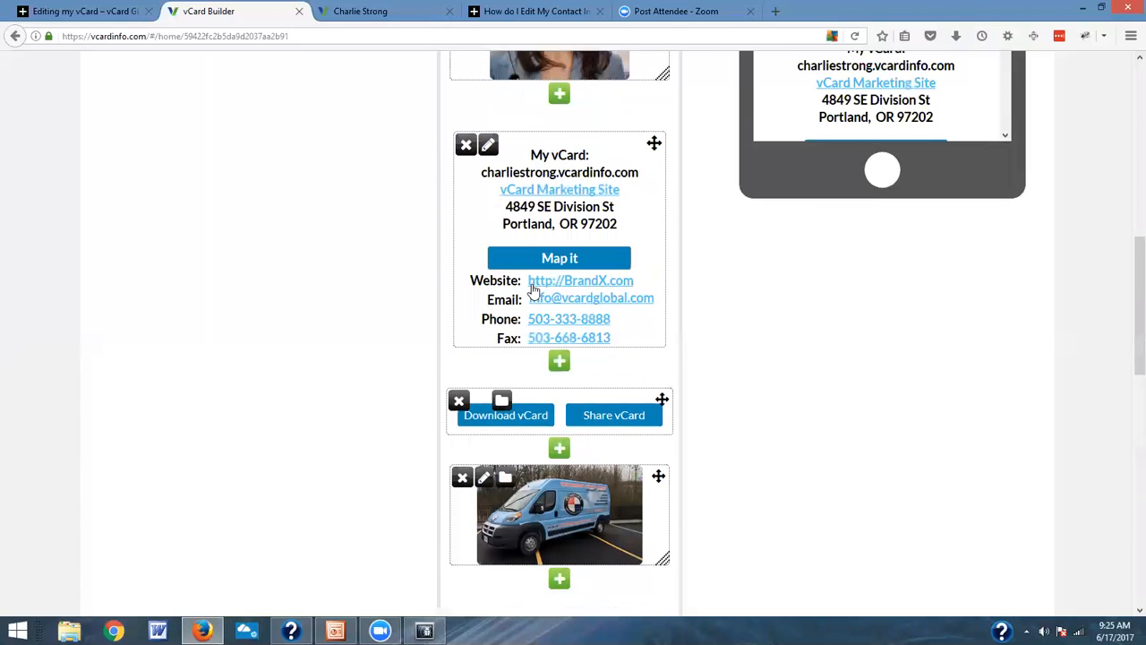
pyautogui.scroll(7, 1046, 131)
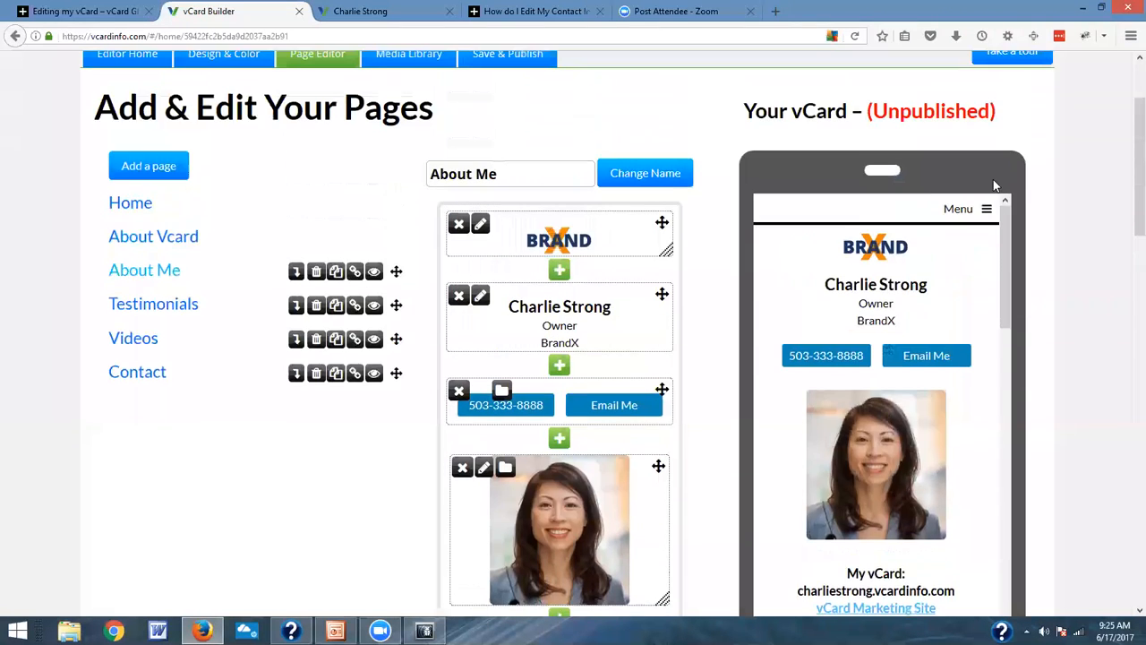
pyautogui.scroll(-2, 1000, 368)
pyautogui.scroll(-4, 999, 366)
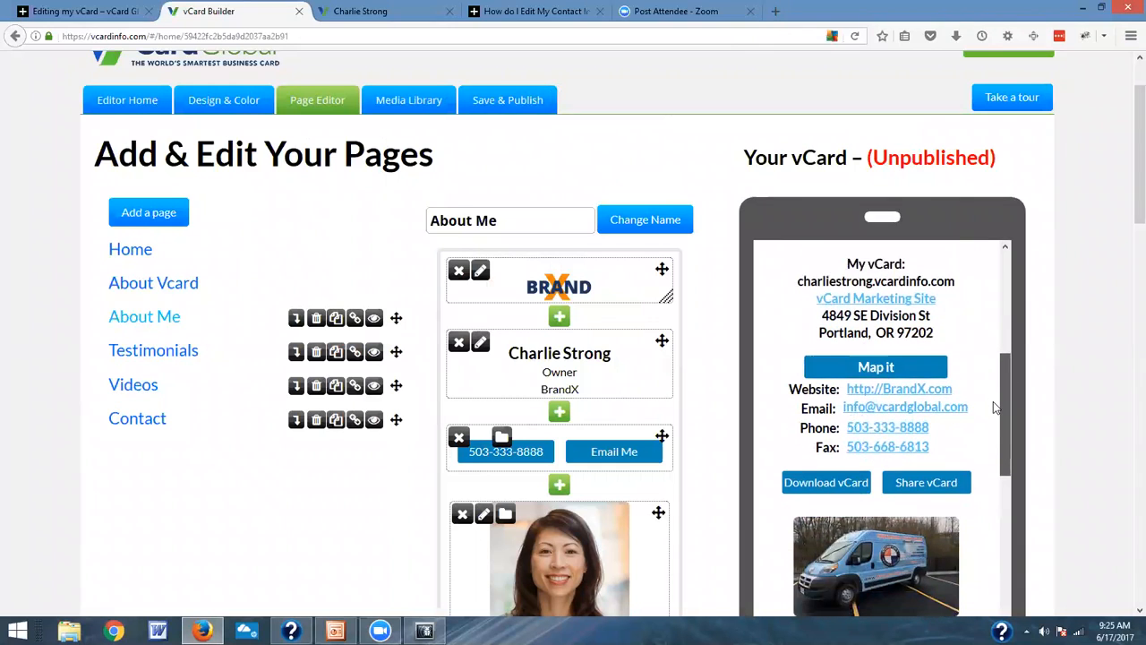
pyautogui.scroll(-1, 991, 412)
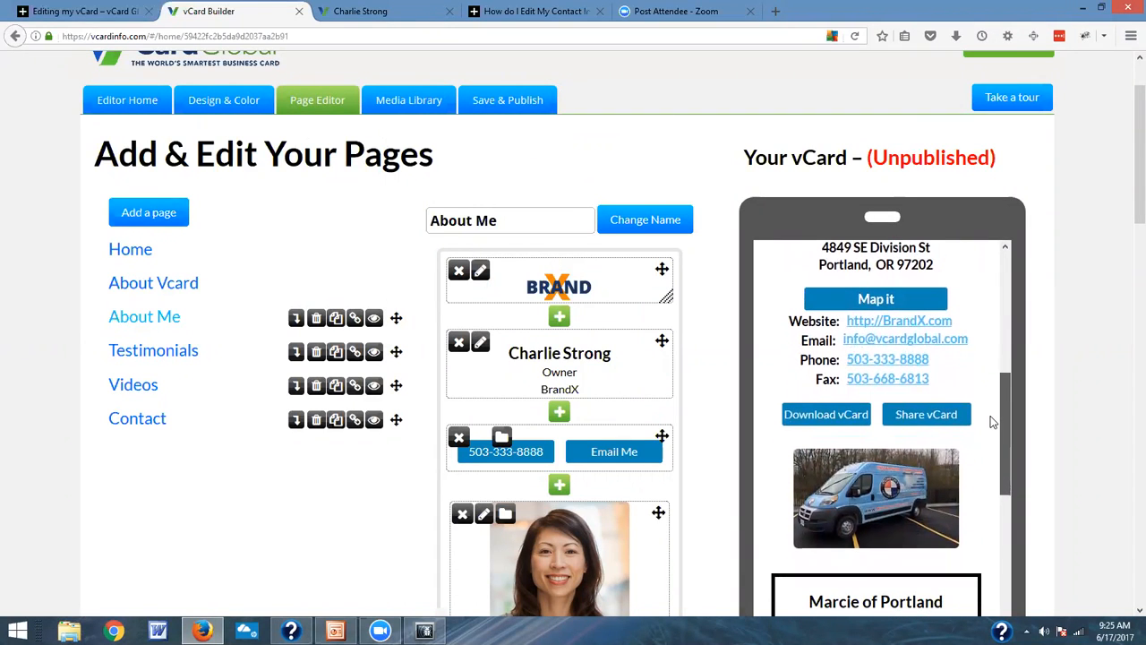
# Step: Start a new Share Buttons block between the first testimonial's heading and its text
pyautogui.scroll(-1, 704, 385)
pyautogui.scroll(-15, 704, 381)
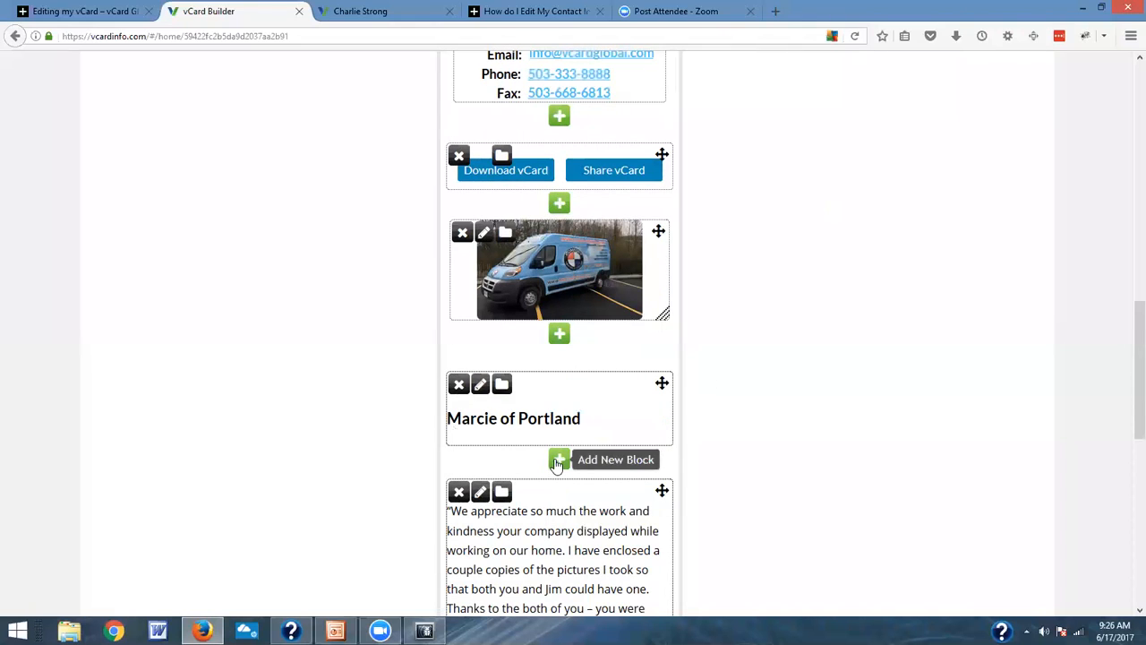
pyautogui.click(558, 460)
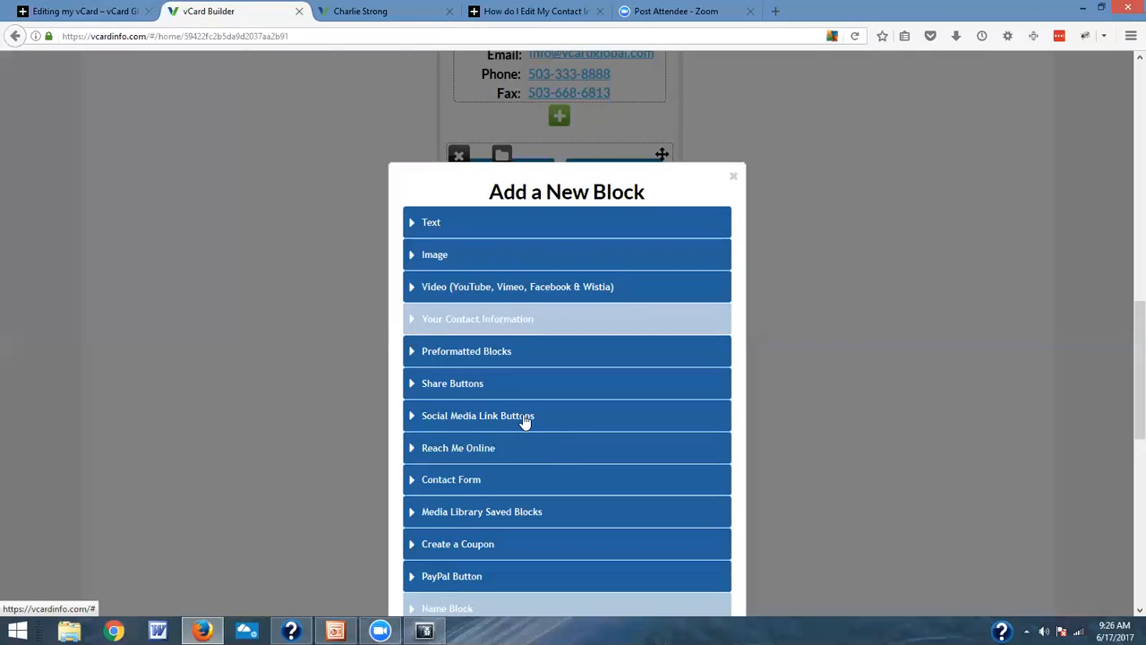
pyautogui.click(450, 390)
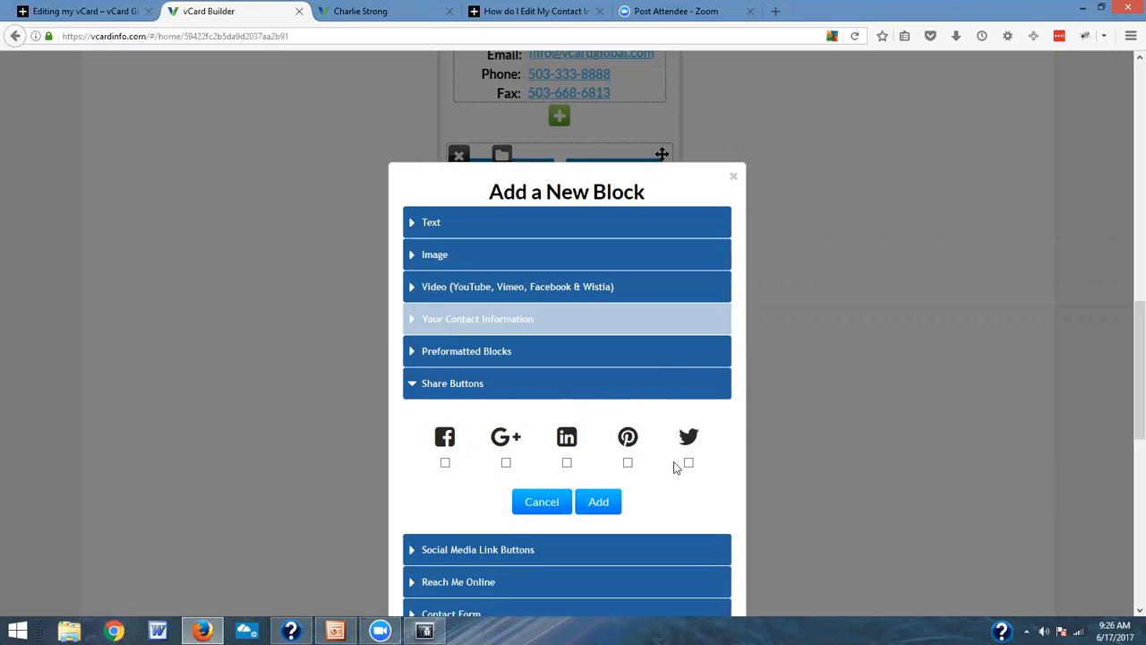
# Step: Switch the new block to Social Media Link Buttons and clear its Twitter and LinkedIn addresses, keeping the Facebook and YouTube links
pyautogui.scroll(-2, 671, 469)
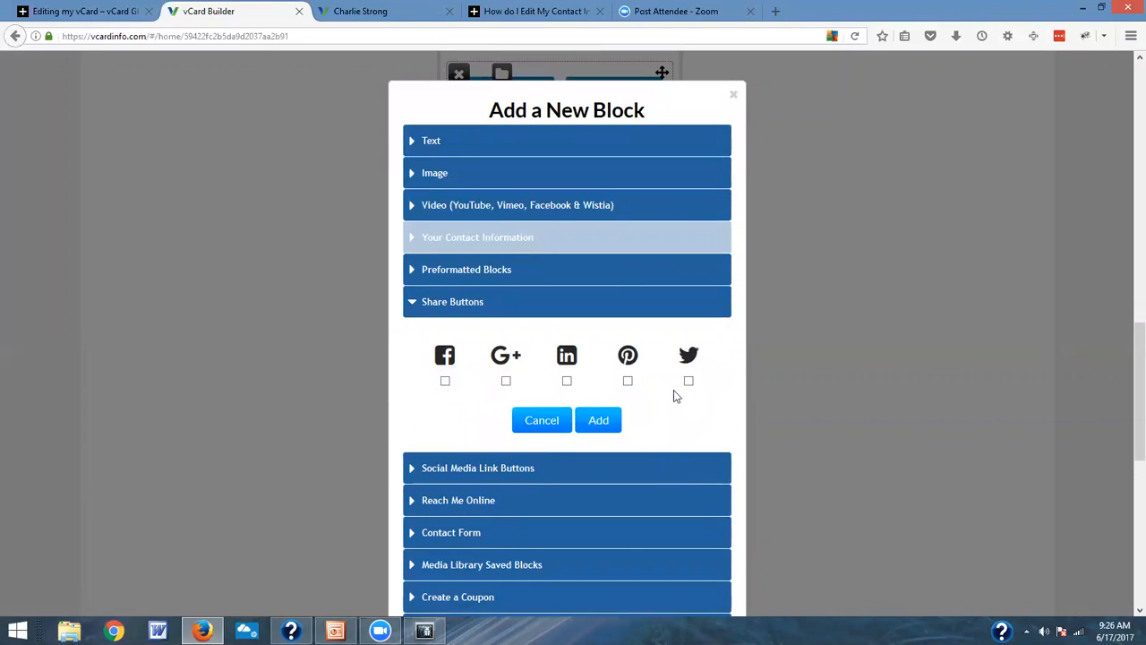
pyautogui.scroll(-2, 700, 388)
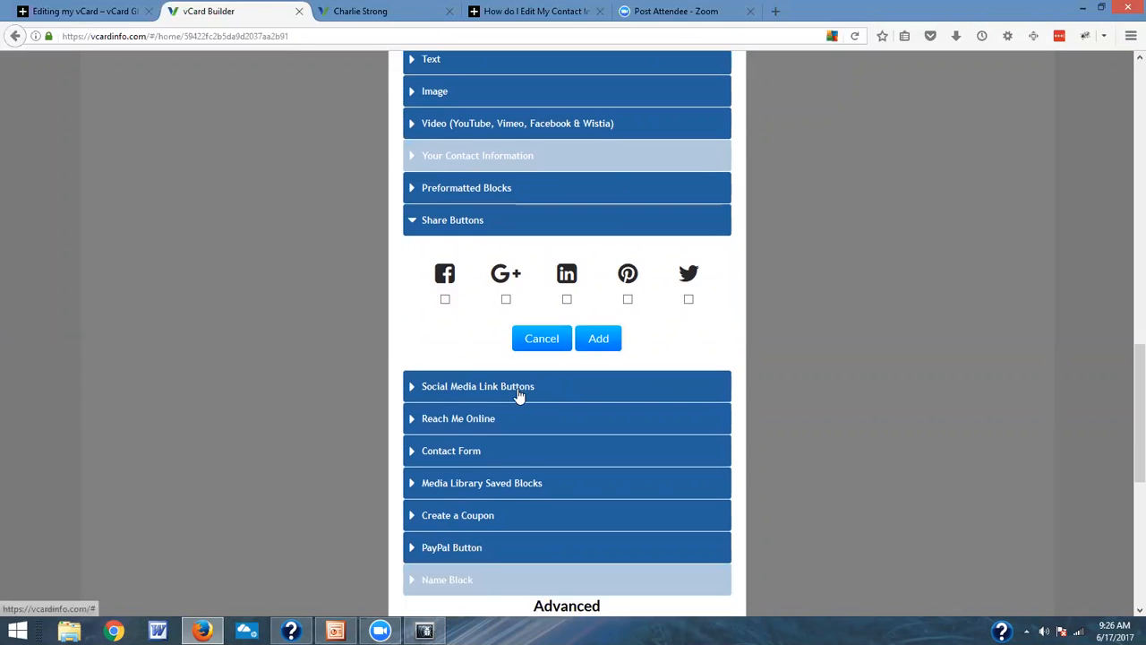
pyautogui.click(520, 390)
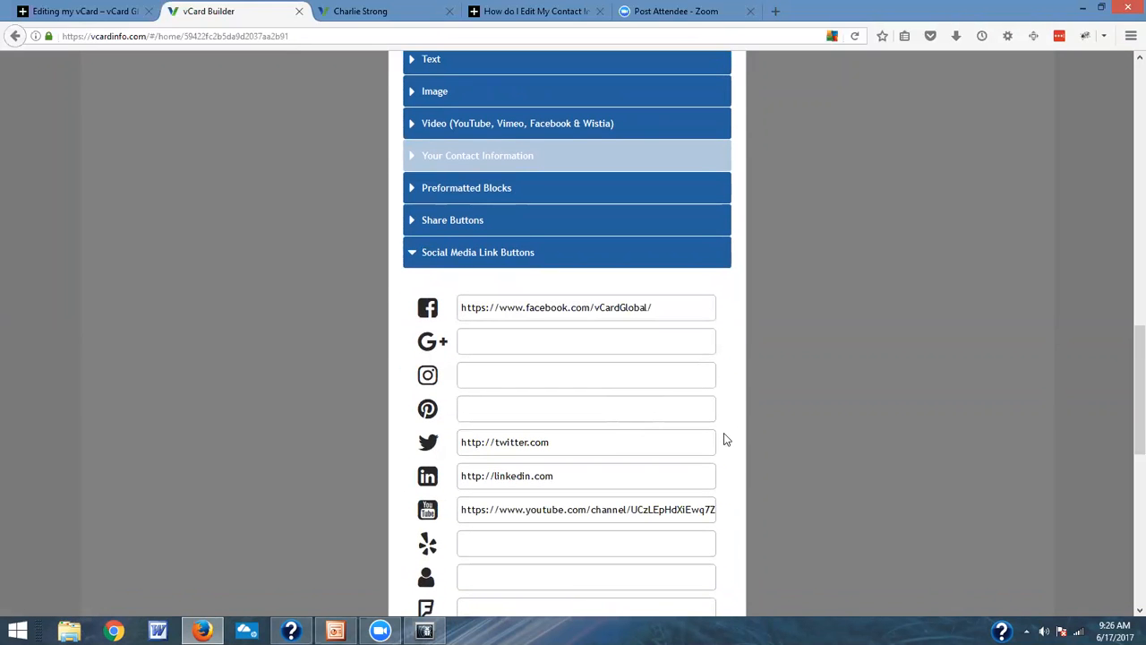
pyautogui.scroll(-2, 725, 436)
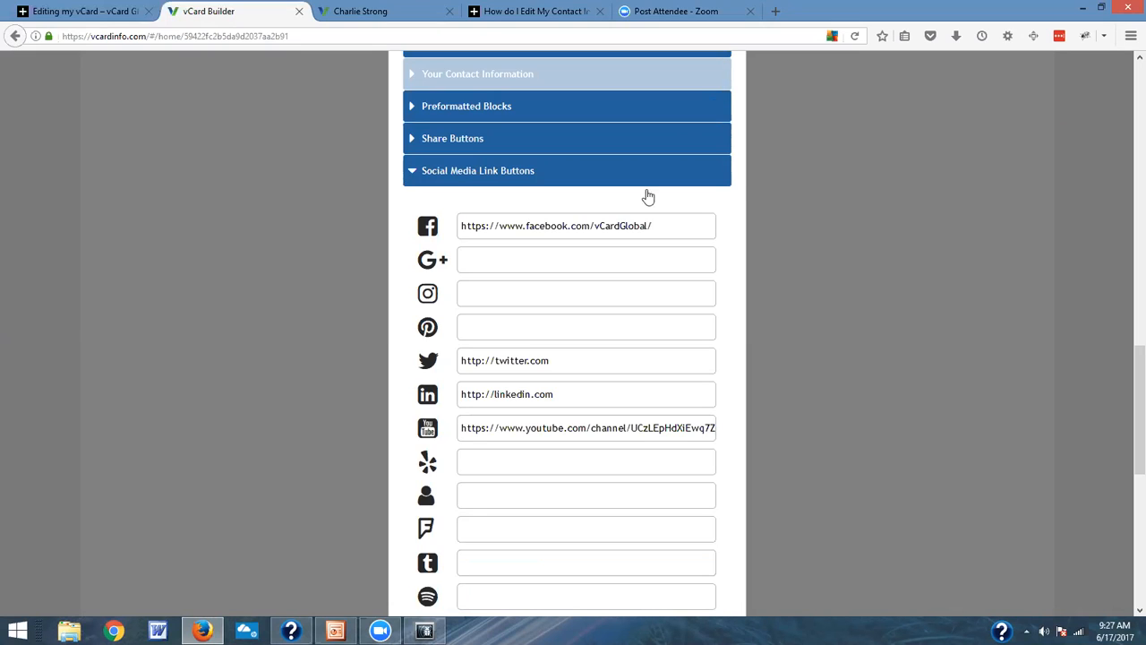
pyautogui.moveTo(579, 359); pyautogui.dragTo(459, 352)
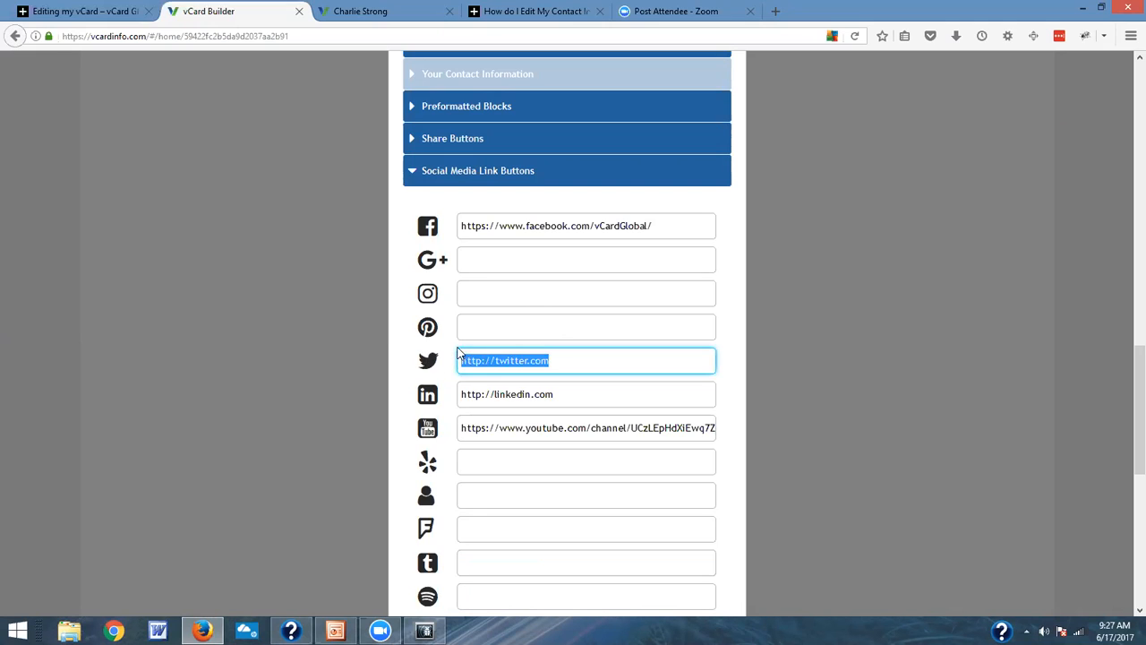
pyautogui.press('BackSpace')
pyautogui.moveTo(570, 400); pyautogui.dragTo(432, 392)
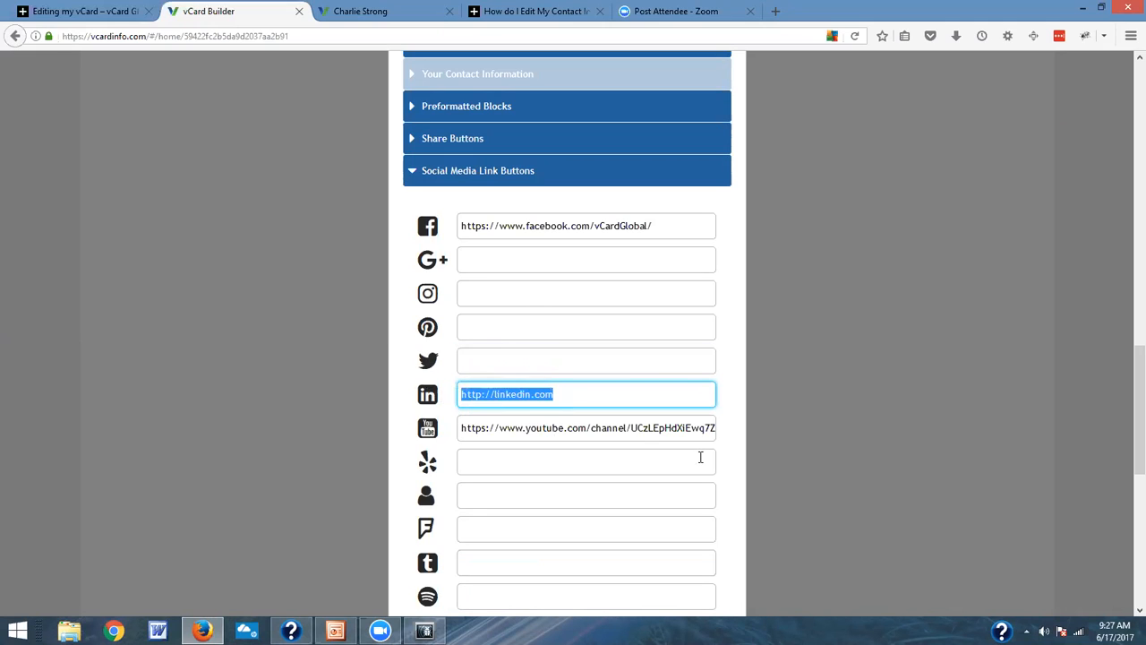
pyautogui.press('Home')
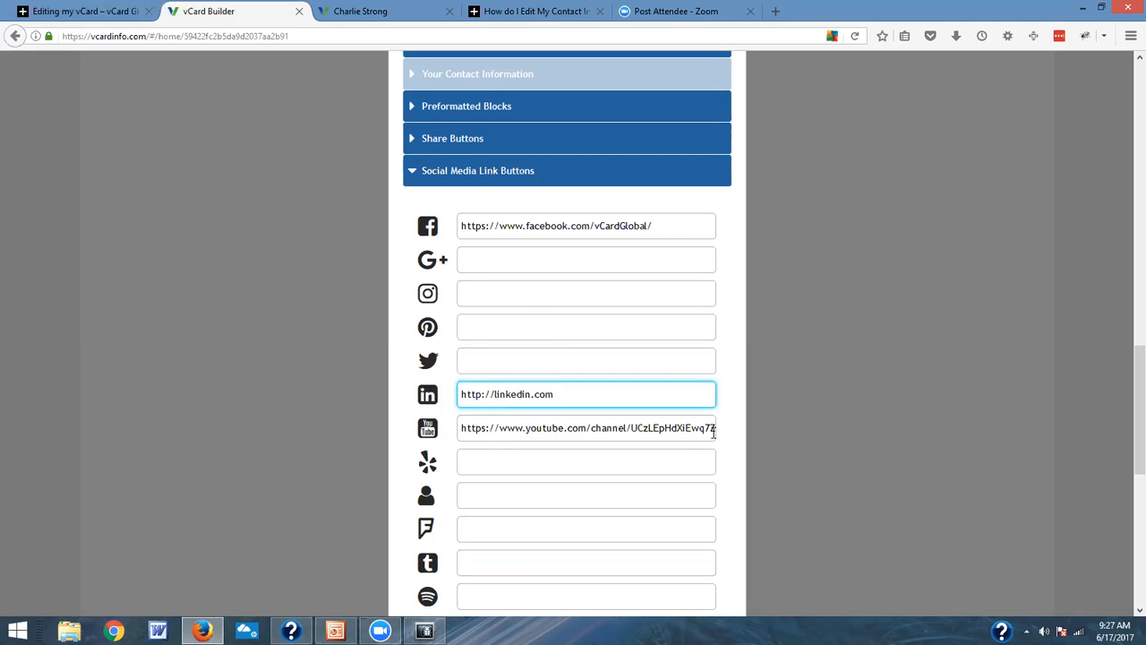
pyautogui.moveTo(602, 393); pyautogui.dragTo(451, 389)
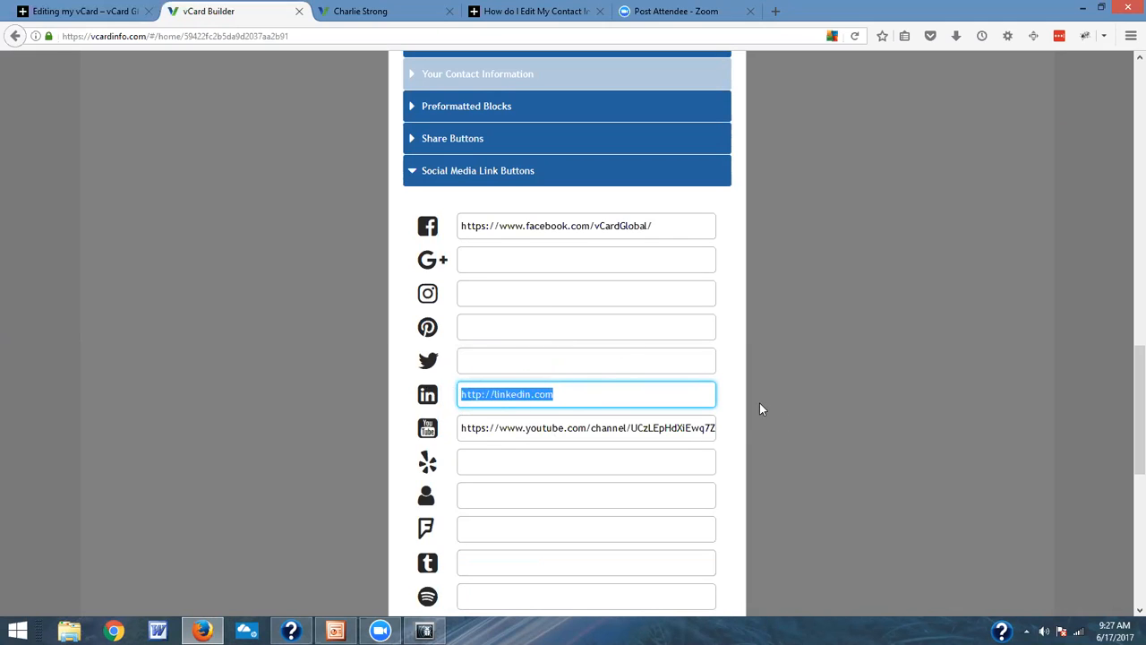
pyautogui.press('Delete')
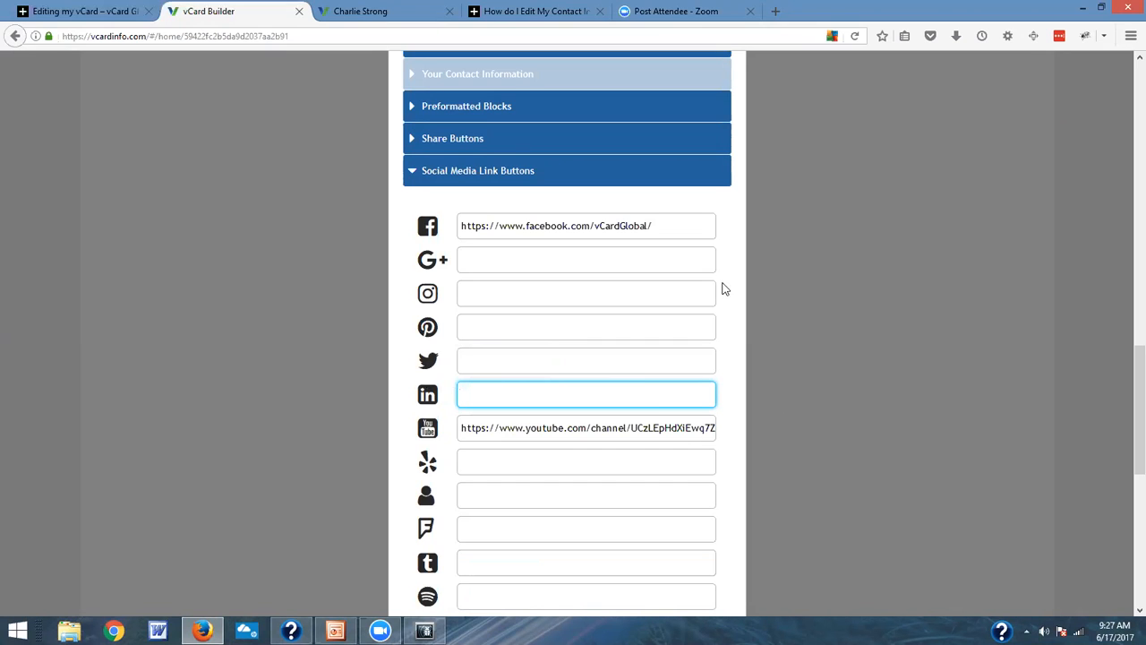
# Step: Add the Social Media Link Buttons block between the first testimonial's heading and its text
pyautogui.scroll(-2, 712, 304)
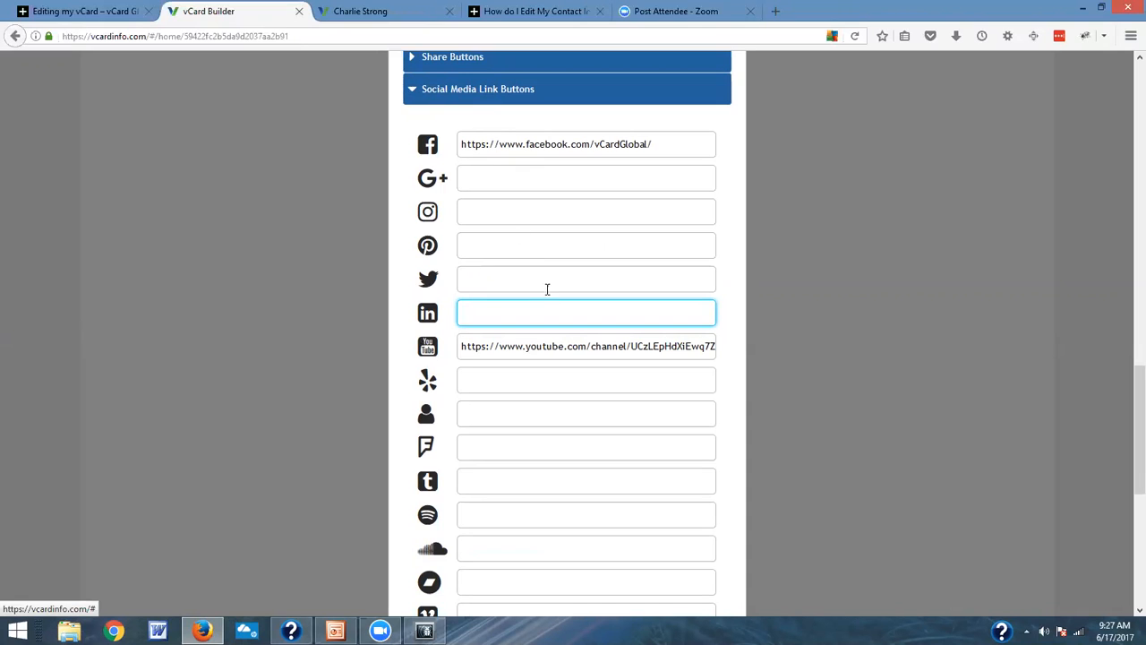
pyautogui.scroll(-1, 556, 303)
pyautogui.scroll(-4, 562, 306)
pyautogui.click(604, 460)
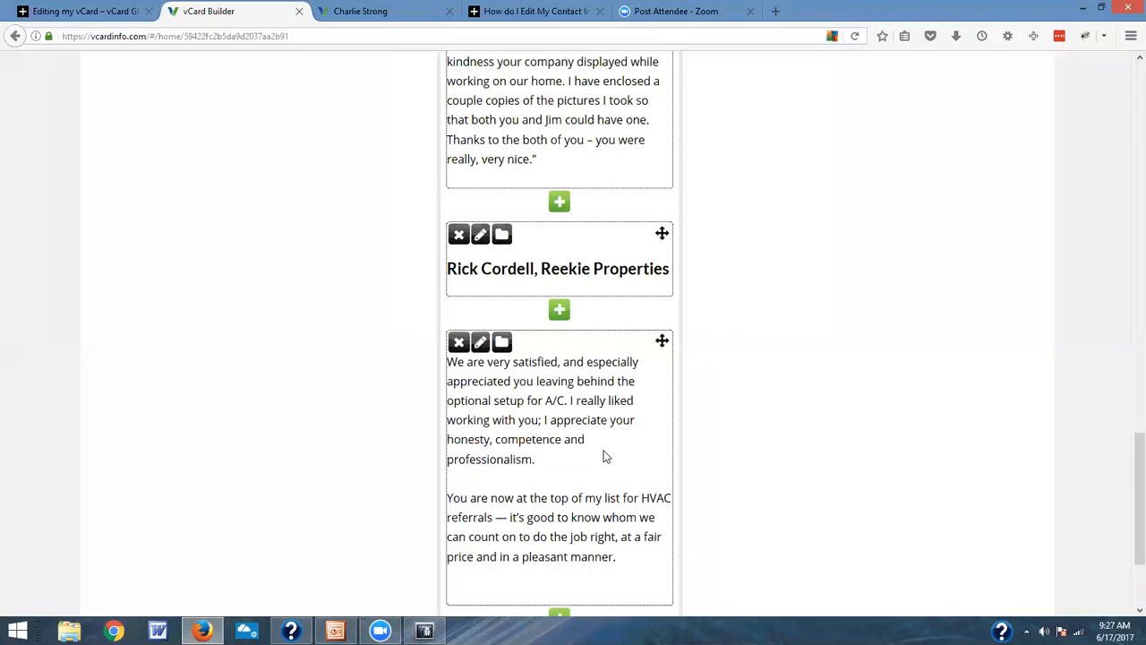
# Step: Open the social media link block below the second testimonial for editing, review its address fields, and close it without changes
pyautogui.scroll(-3, 604, 458)
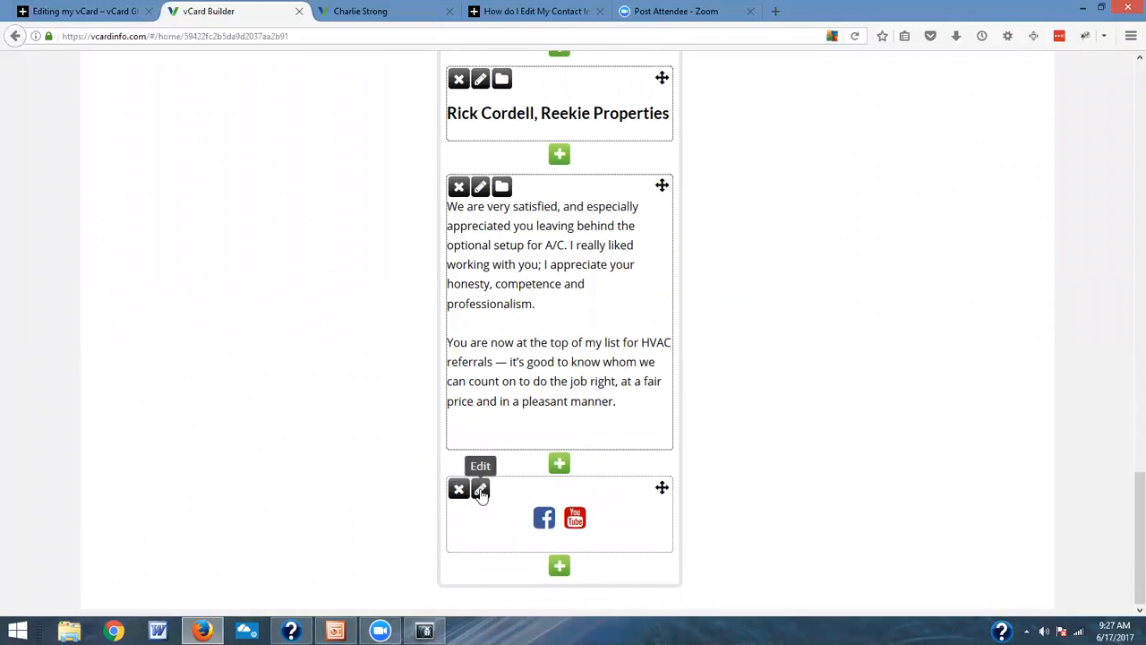
pyautogui.click(480, 488)
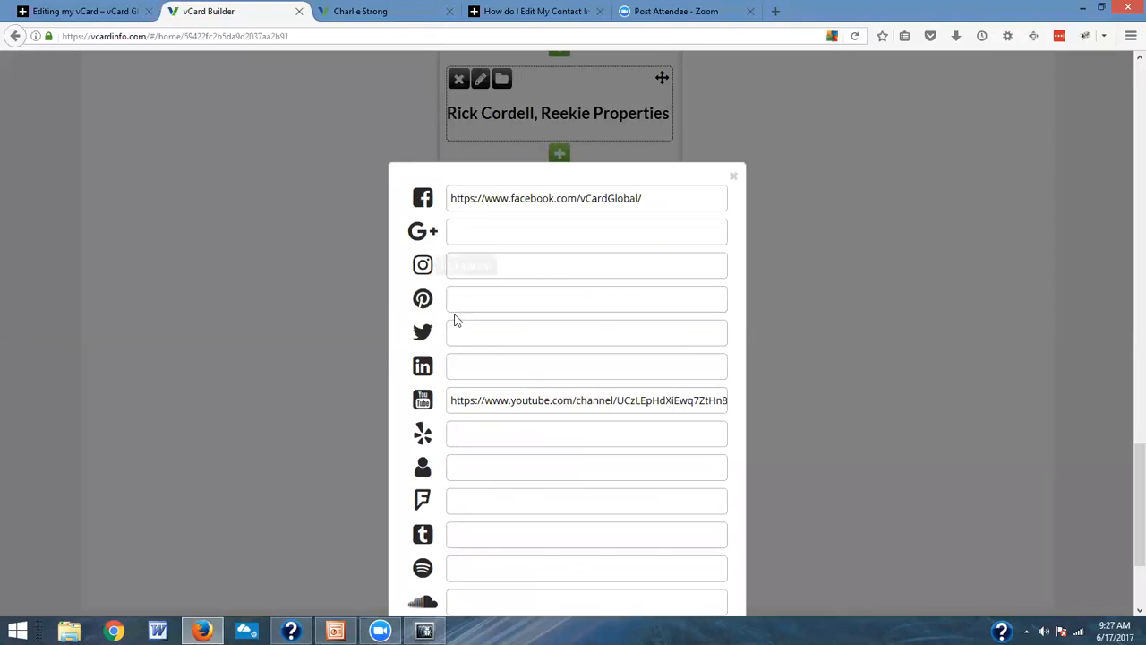
pyautogui.scroll(-2, 529, 494)
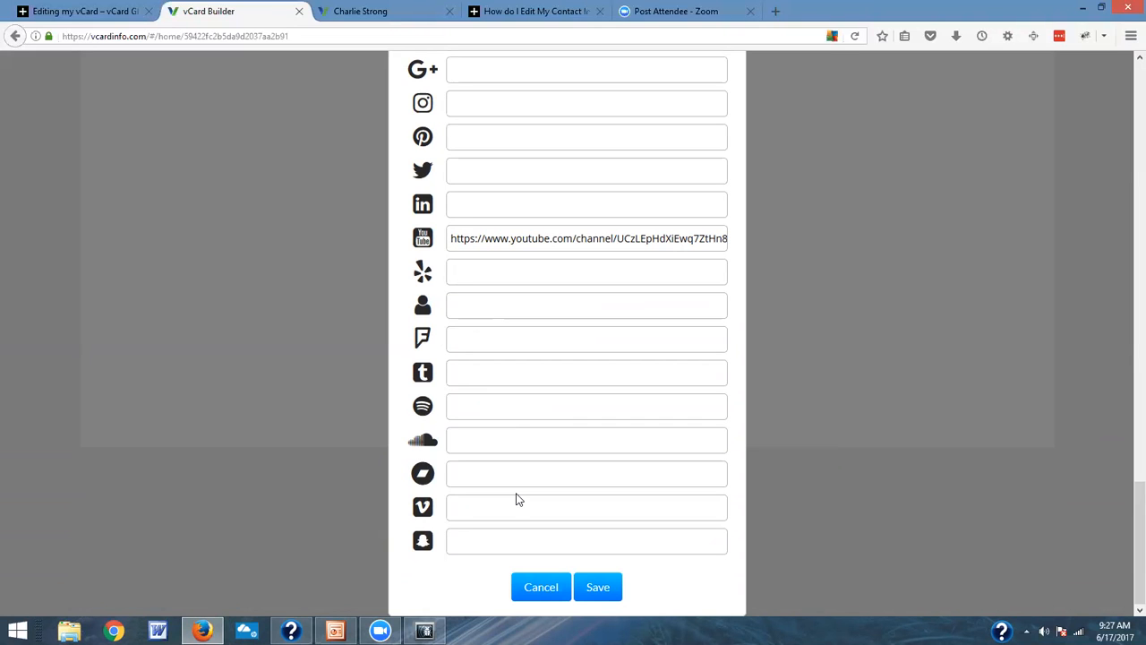
pyautogui.scroll(3, 583, 158)
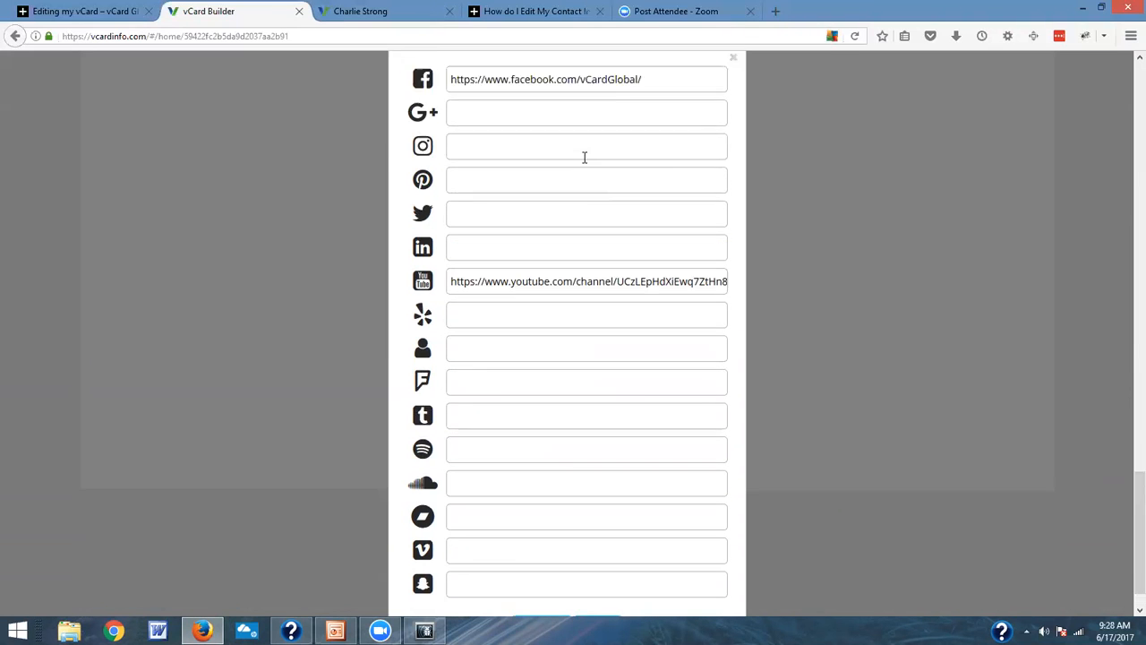
pyautogui.scroll(-3, 553, 461)
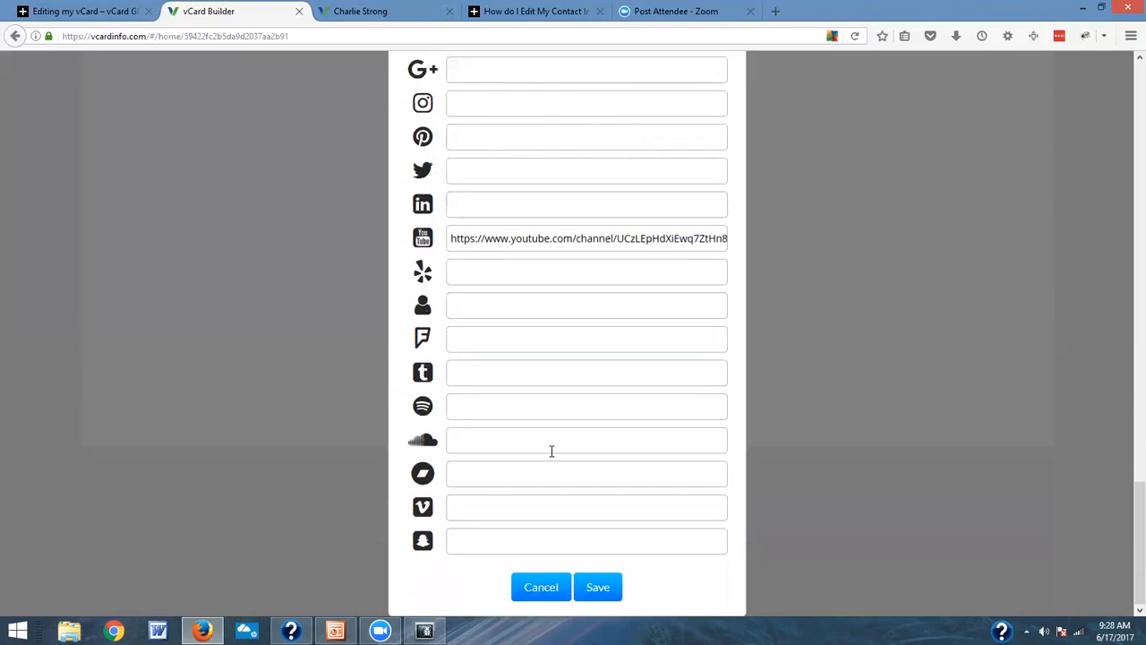
pyautogui.scroll(3, 550, 444)
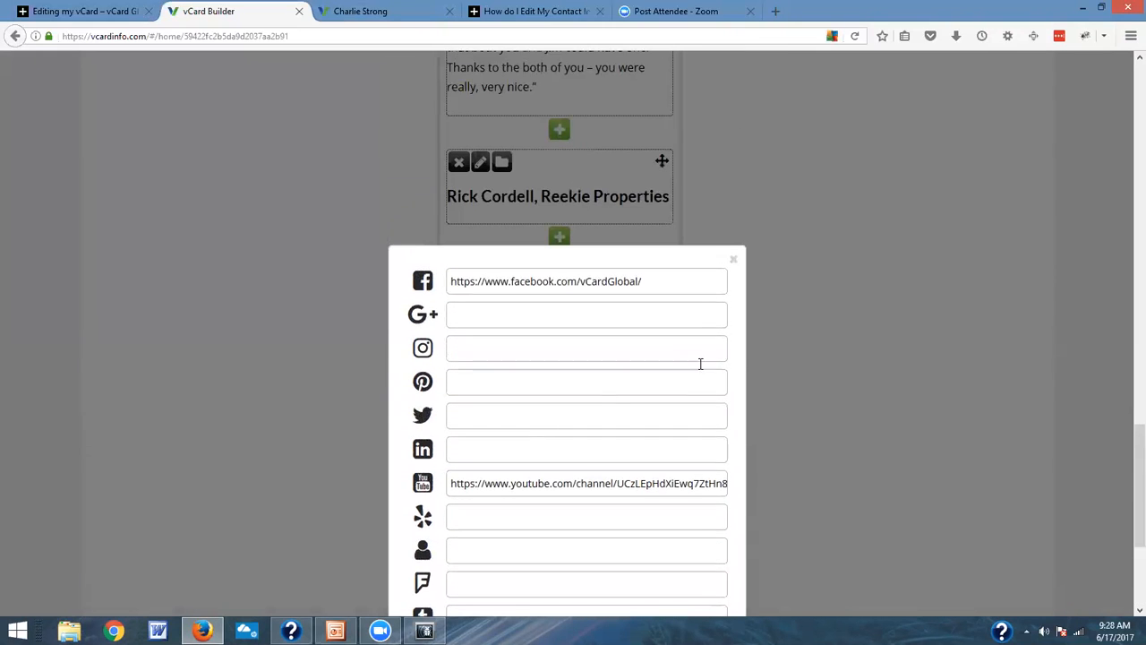
pyautogui.click(735, 260)
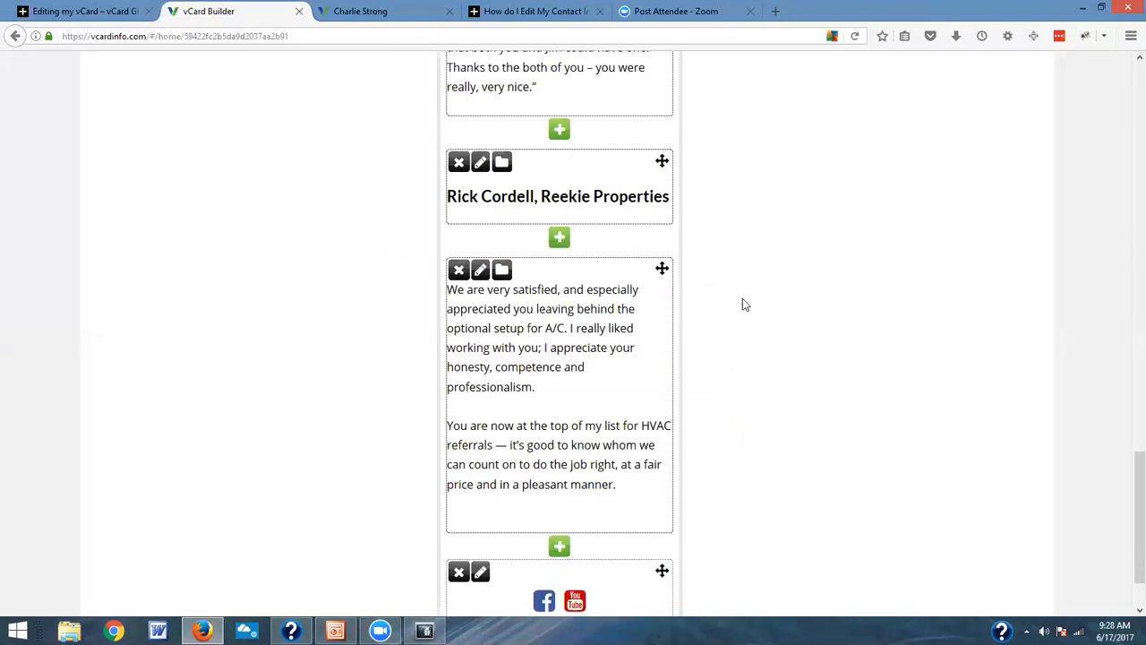
# Step: Review the blocks on the About Me page and check the social media icons in the phone preview
pyautogui.scroll(-2, 742, 301)
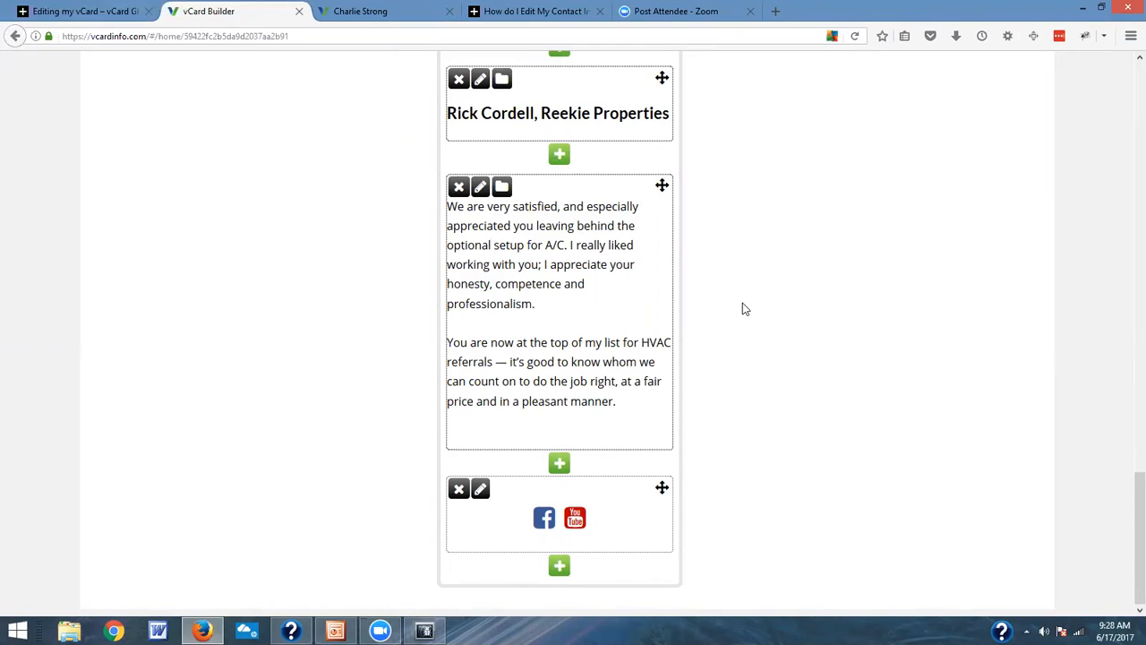
pyautogui.scroll(3, 666, 294)
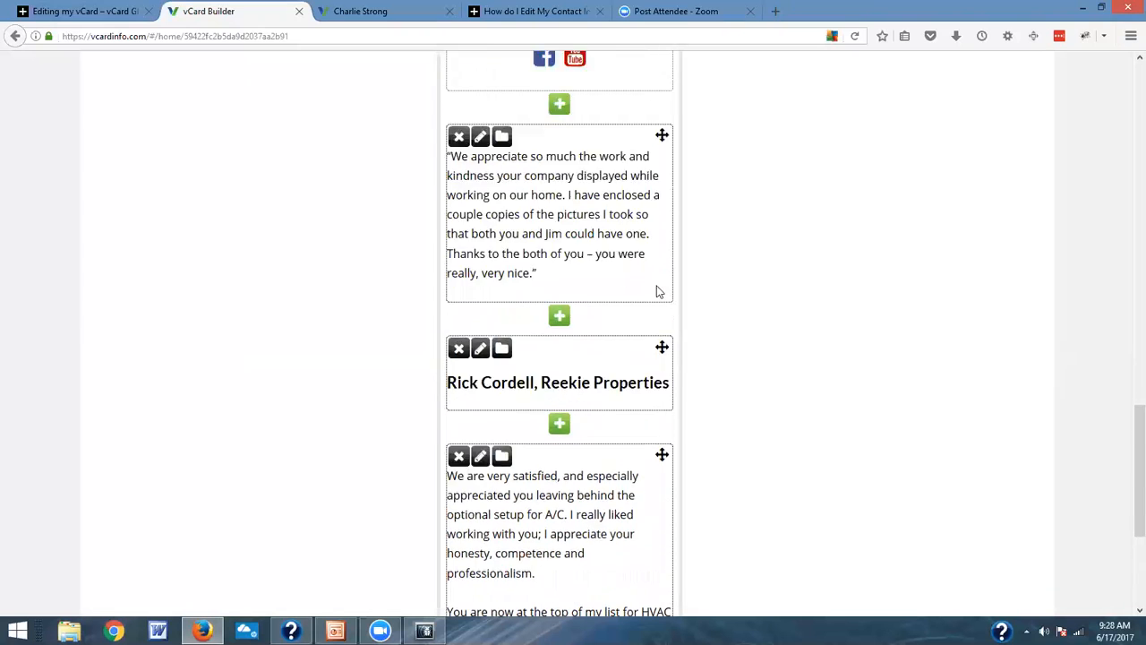
pyautogui.scroll(1, 656, 291)
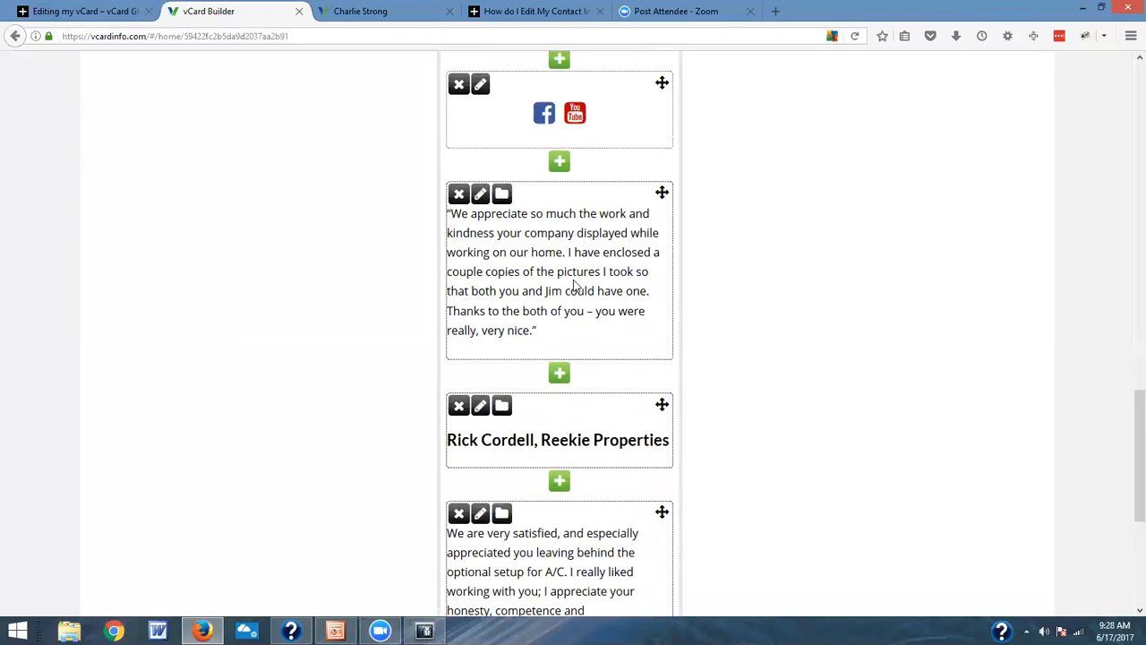
pyautogui.scroll(2, 576, 284)
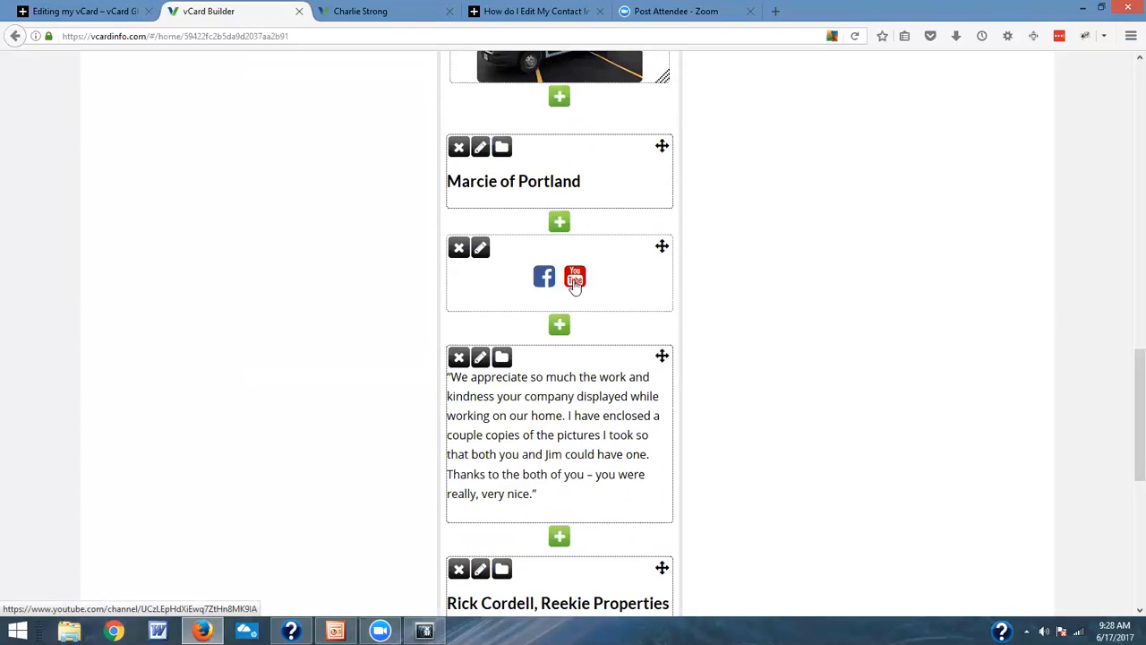
pyautogui.scroll(7, 575, 283)
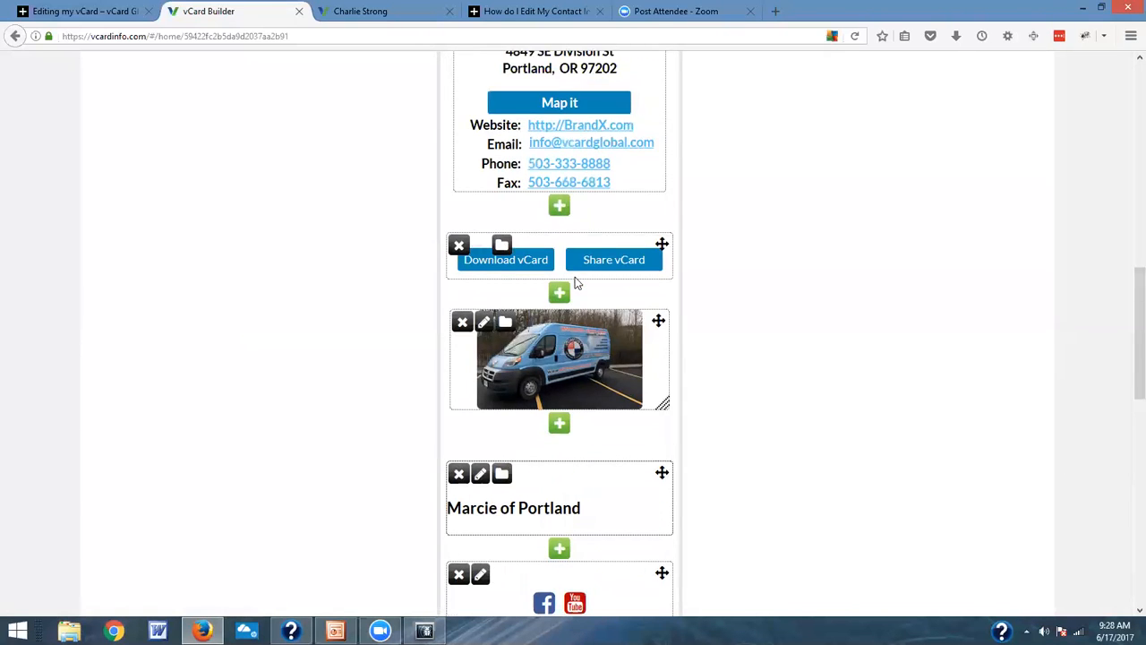
pyautogui.scroll(1, 688, 291)
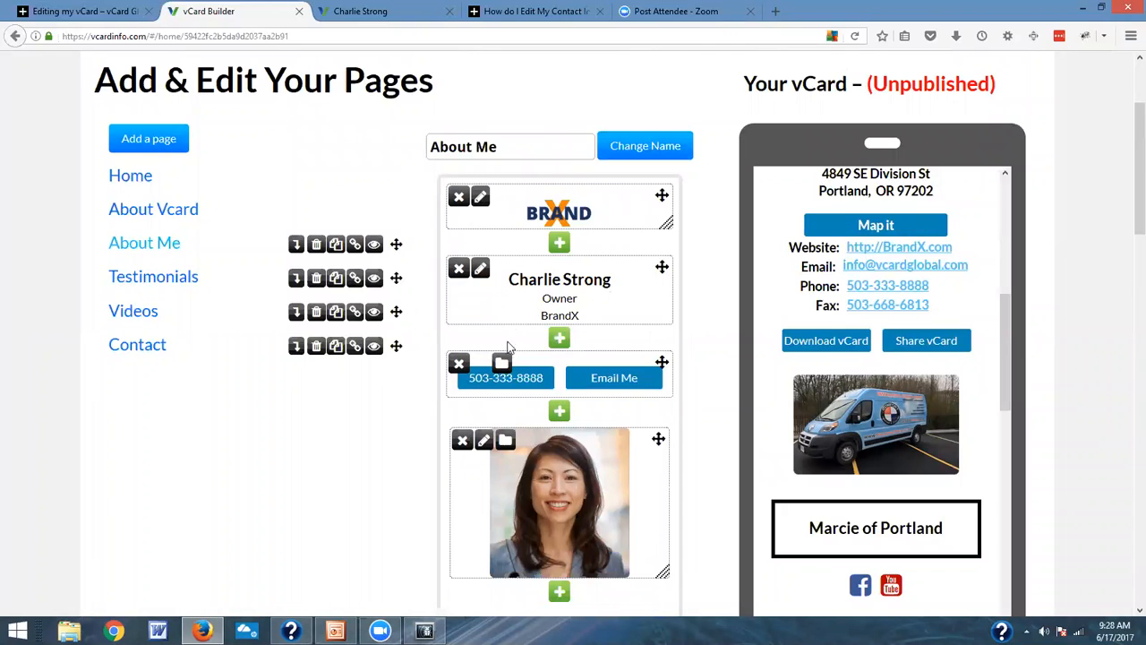
pyautogui.scroll(2, 542, 409)
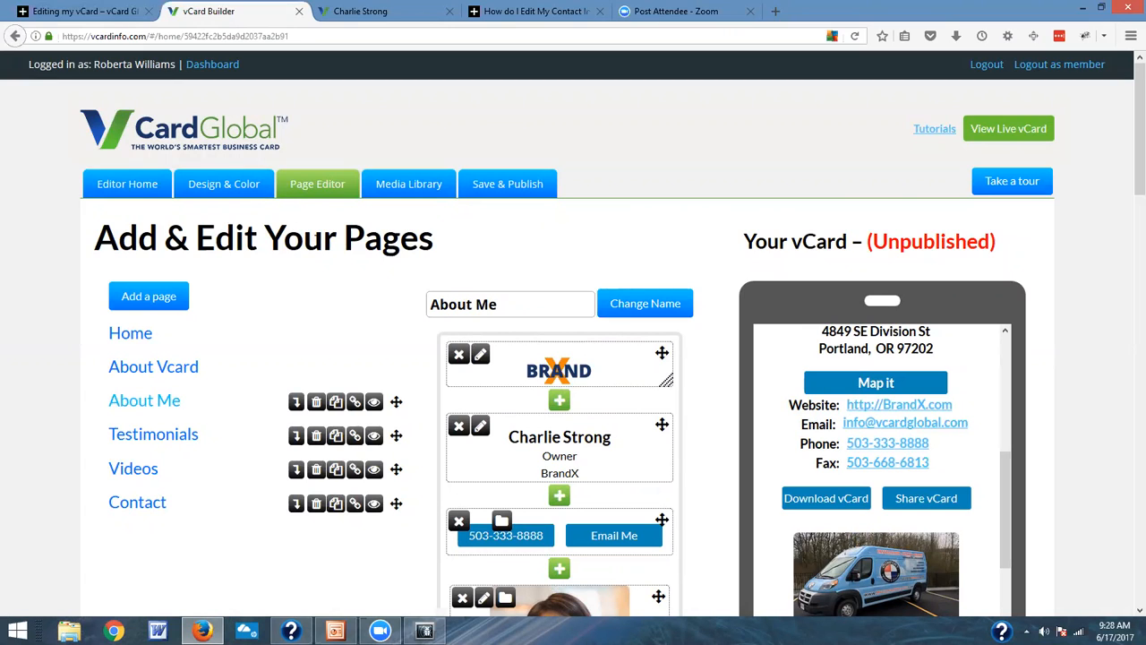
# Step: Start a new Reach Me Online block between the social media icons and the first testimonial's text
pyautogui.scroll(-9, 537, 358)
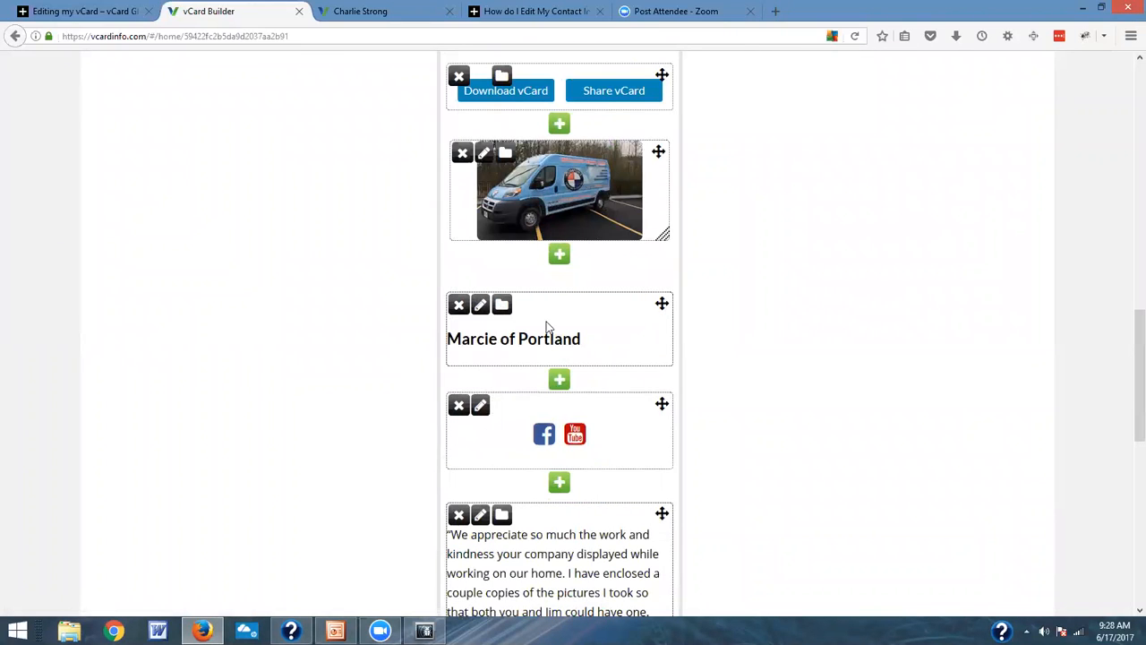
pyautogui.click(558, 484)
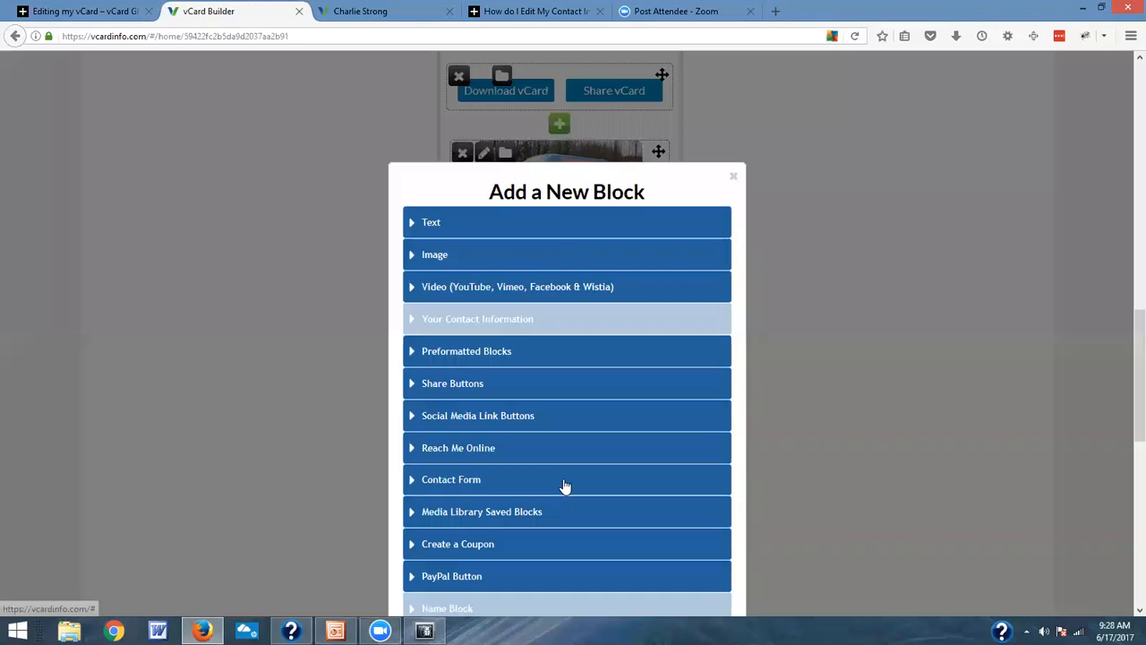
pyautogui.scroll(-2, 566, 432)
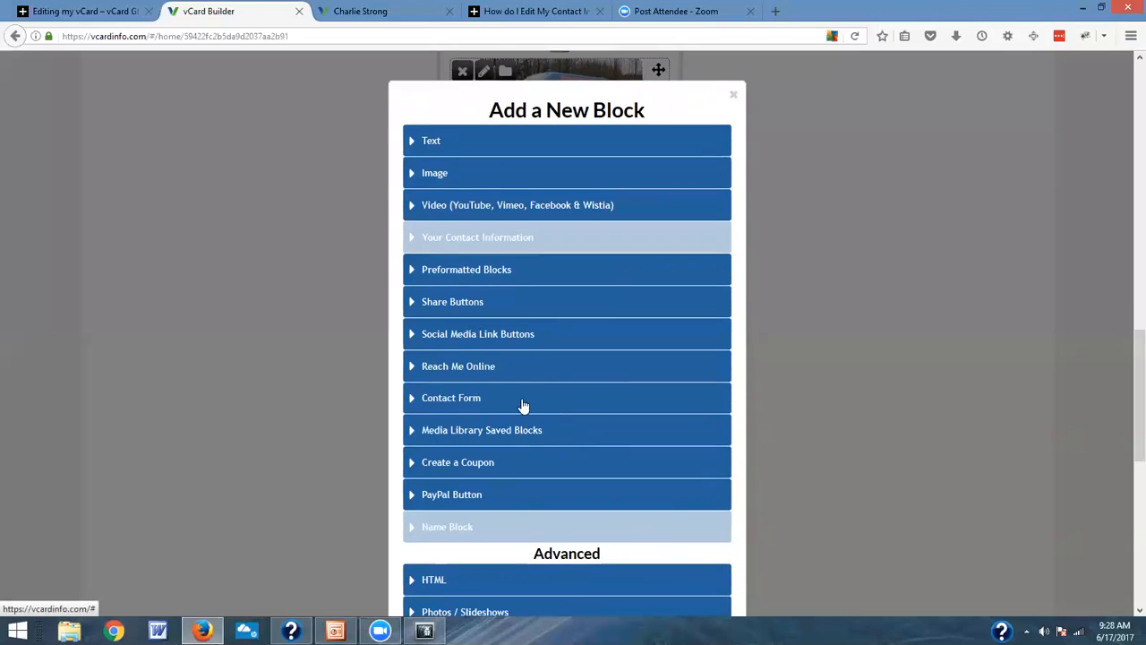
pyautogui.click(486, 380)
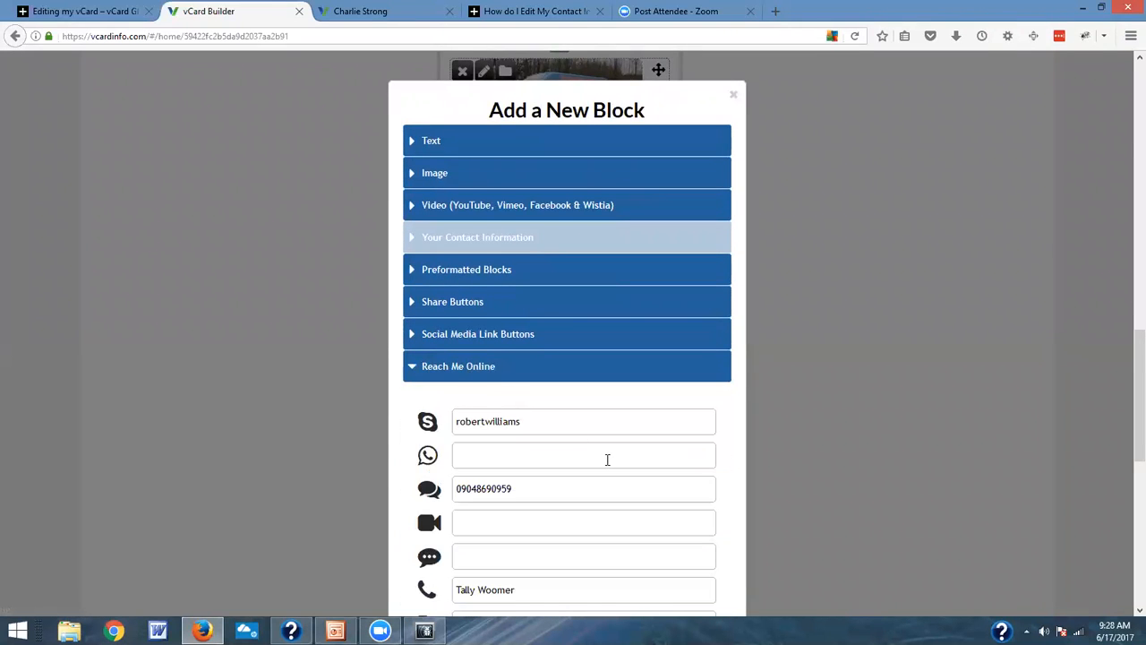
pyautogui.scroll(-3, 607, 460)
pyautogui.scroll(-2, 607, 466)
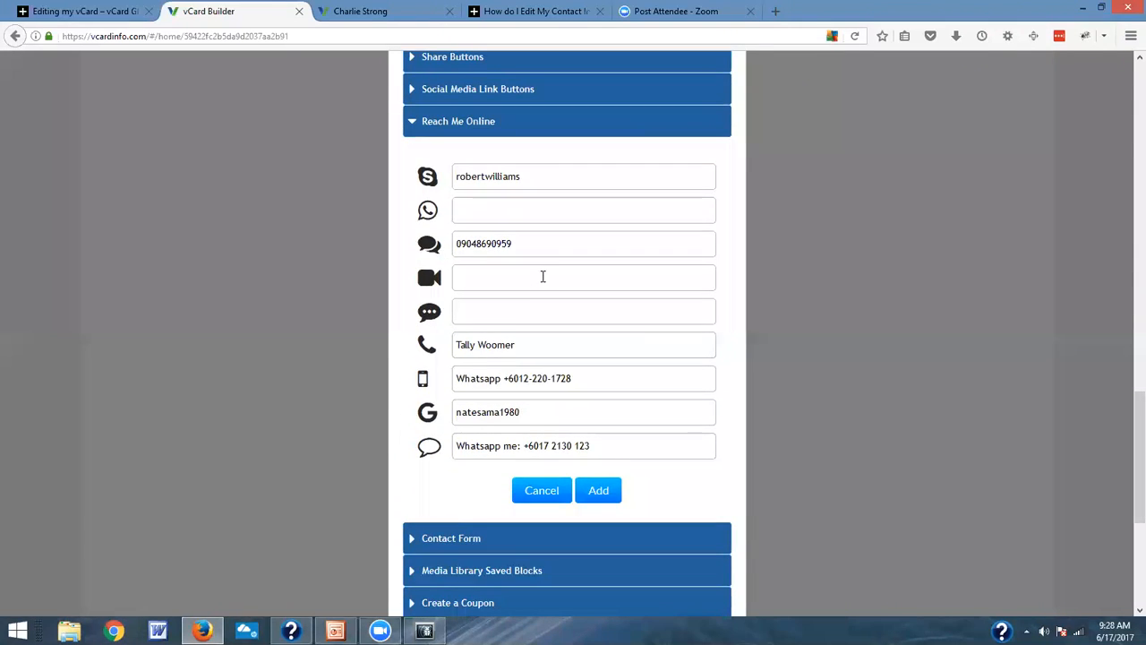
# Step: Clear every Reach Me Online entry except Skype and add the block to the page
pyautogui.moveTo(534, 243); pyautogui.dragTo(446, 247)
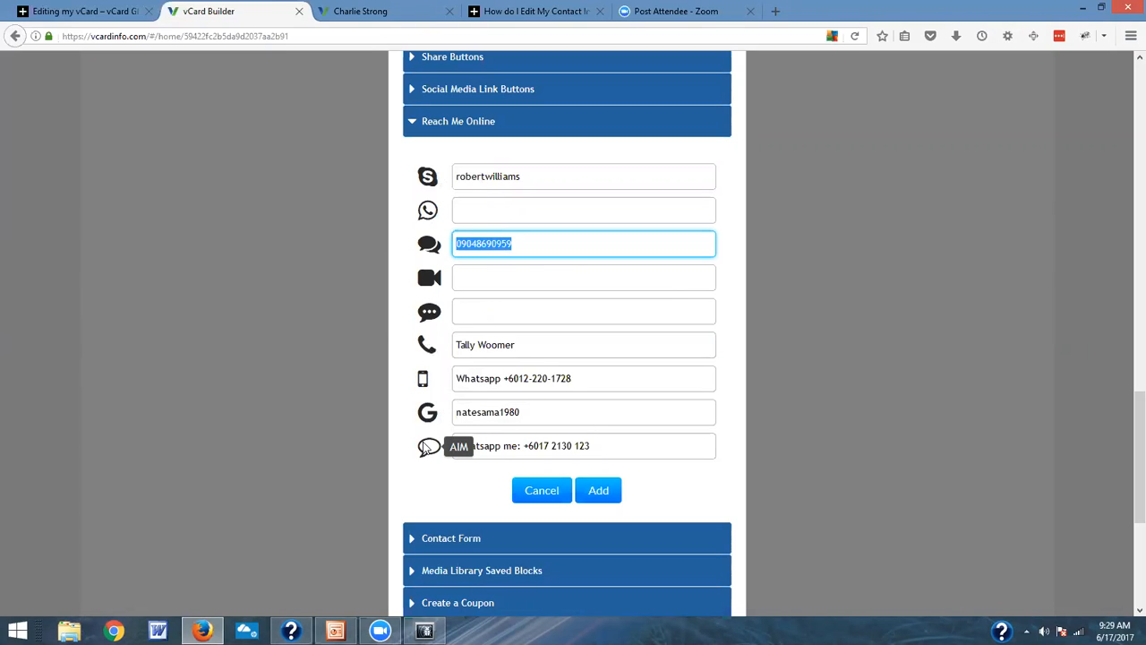
pyautogui.moveTo(614, 455); pyautogui.dragTo(427, 448)
pyautogui.press('Delete')
pyautogui.moveTo(547, 412); pyautogui.dragTo(388, 386)
pyautogui.press('Delete')
pyautogui.moveTo(586, 376); pyautogui.dragTo(412, 337)
pyautogui.press('Delete')
pyautogui.press('Delete')
pyautogui.moveTo(519, 238); pyautogui.dragTo(471, 274)
pyautogui.press('Delete')
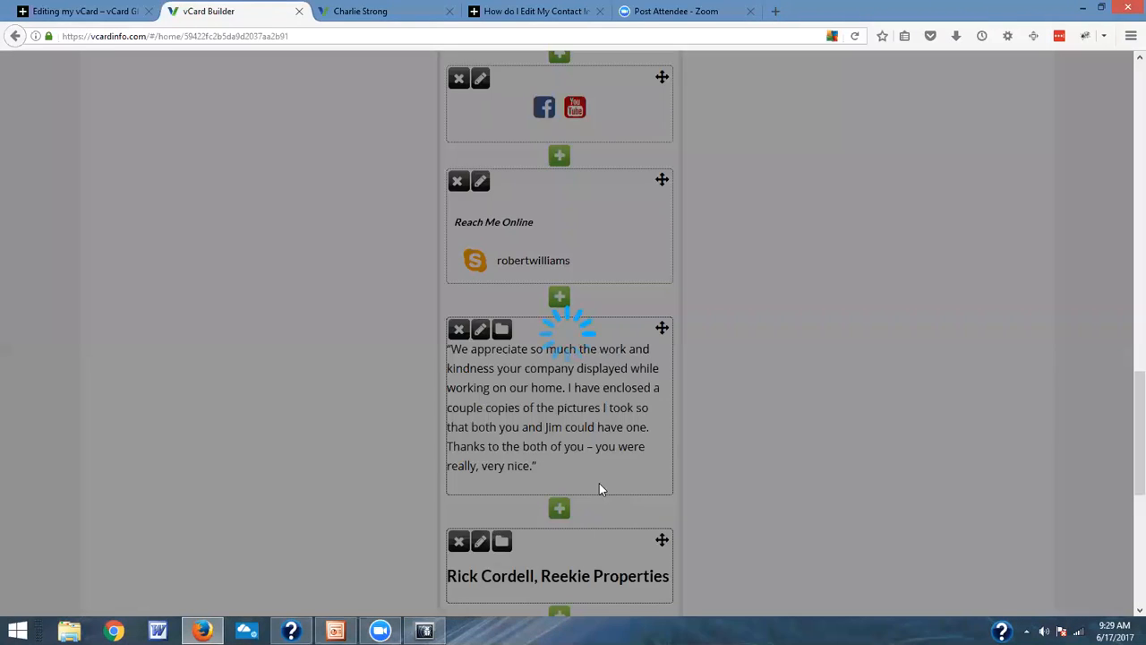
# Step: Start a new Contact Form block between the Reach Me Online block and the first testimonial's text
pyautogui.scroll(-3, 648, 376)
pyautogui.scroll(2, 647, 379)
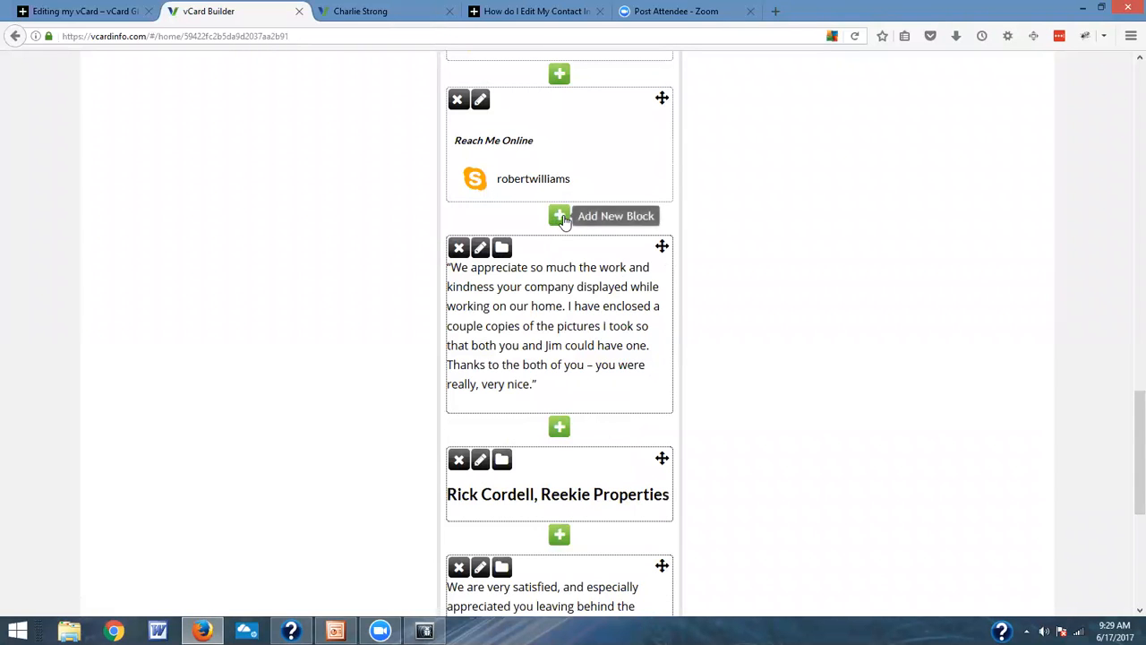
pyautogui.click(560, 215)
pyautogui.scroll(-3, 594, 417)
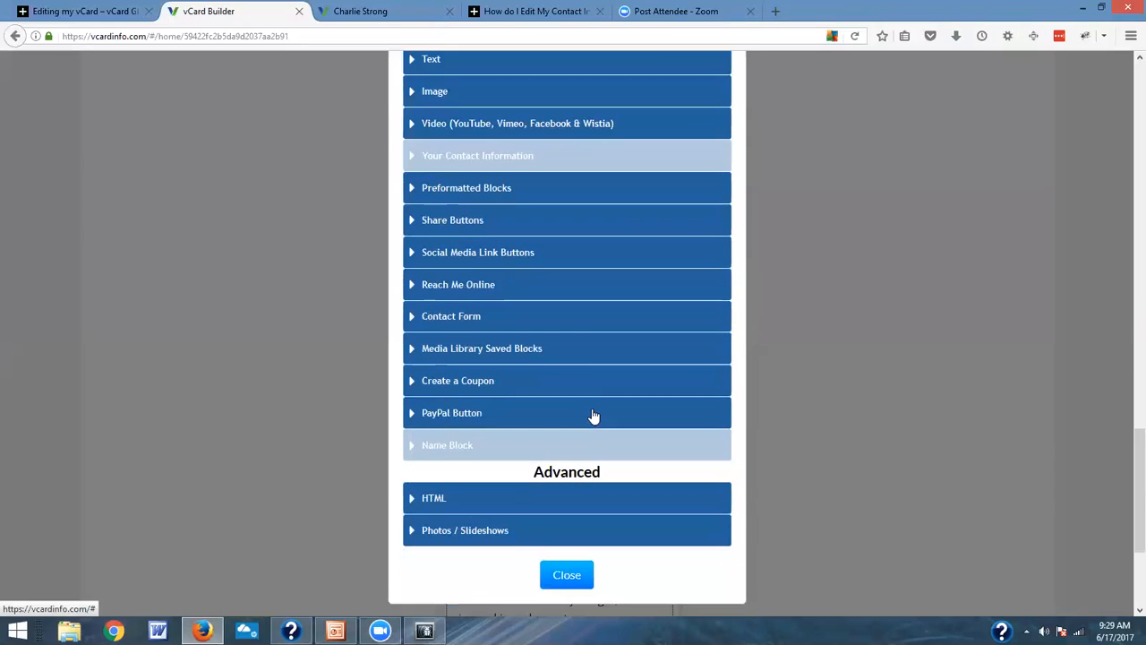
pyautogui.click(481, 318)
pyautogui.scroll(-2, 551, 383)
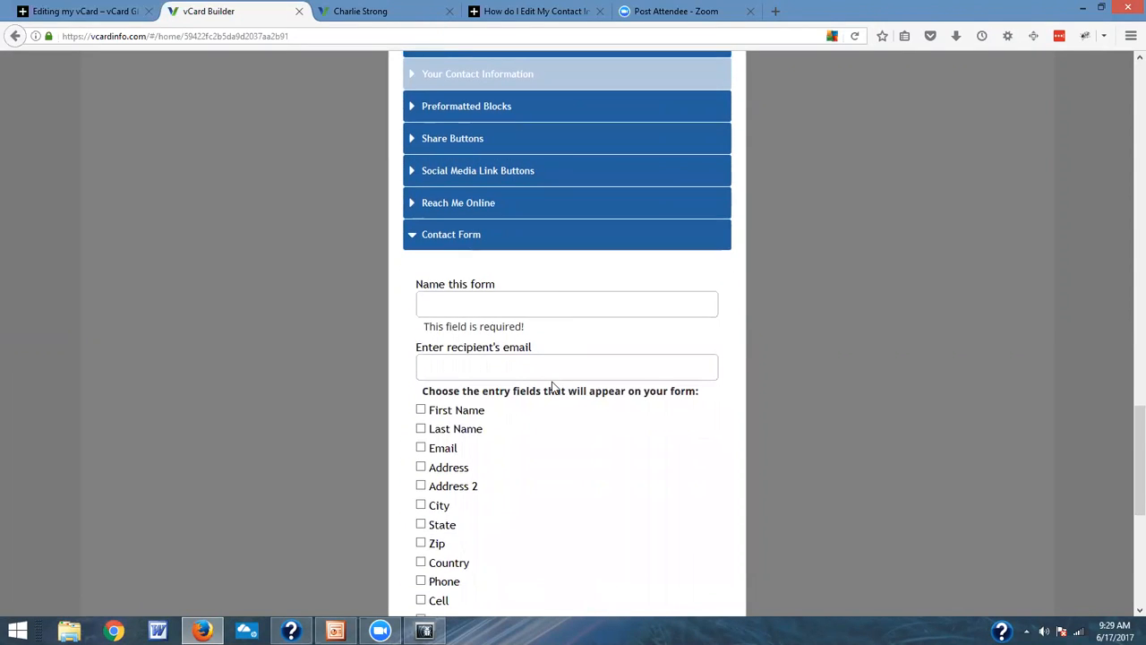
pyautogui.scroll(-2, 552, 386)
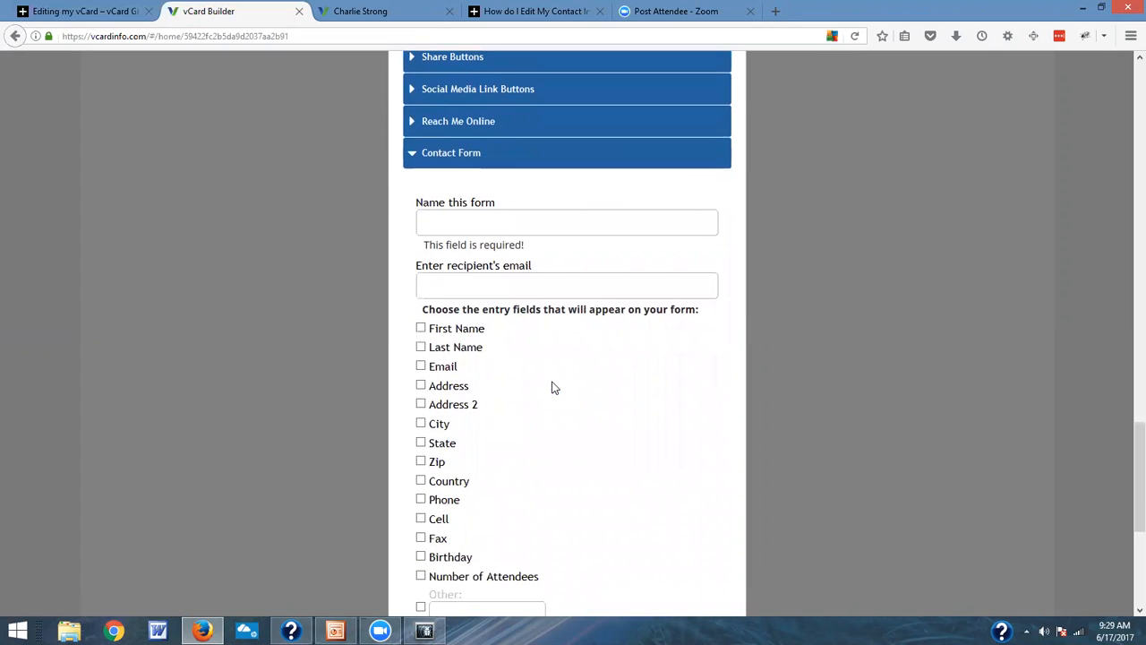
# Step: Name the contact form "Special Form" and enter the recipient's email address
pyautogui.click(536, 226)
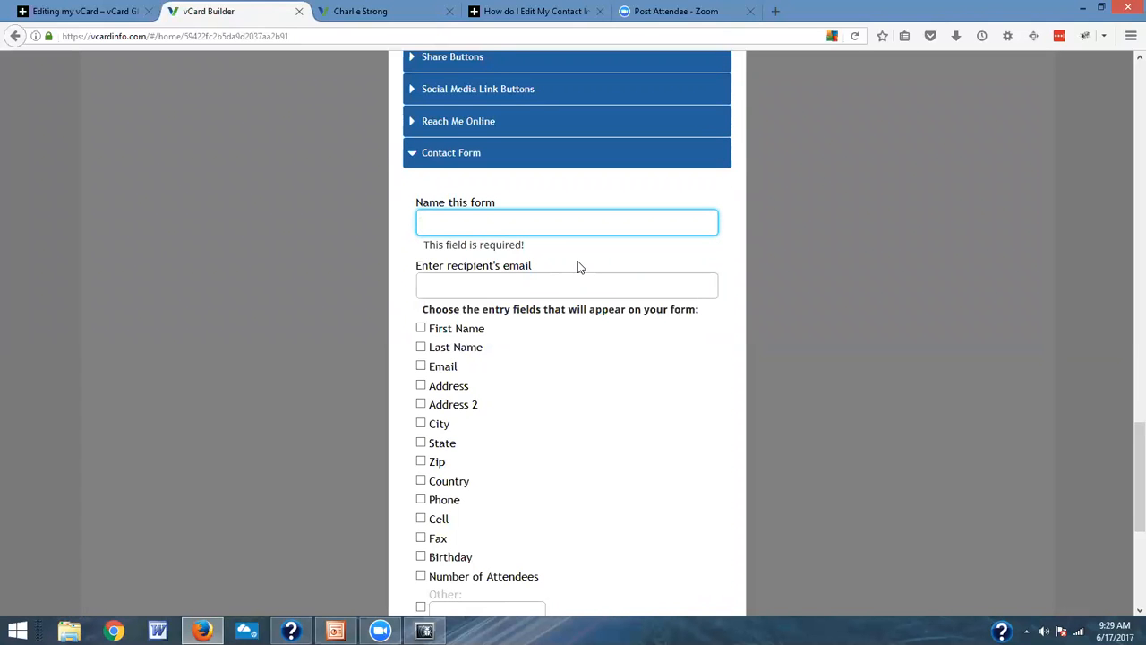
pyautogui.write('Co')
pyautogui.press('BackSpace')
pyautogui.press('BackSpace')
pyautogui.write('Spe')
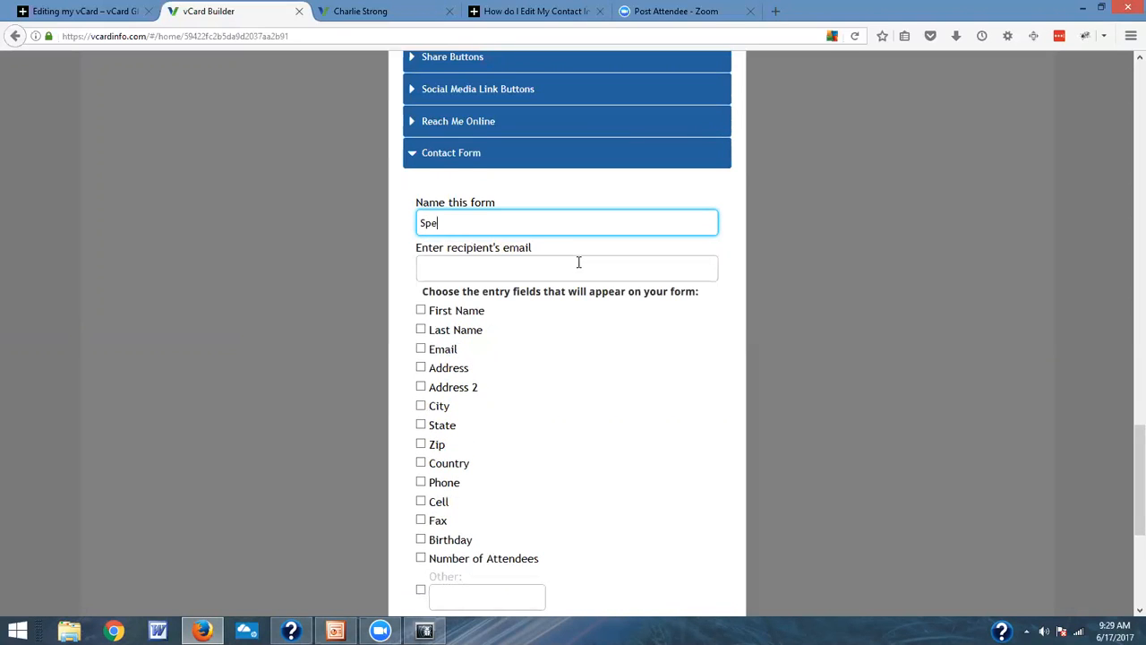
pyautogui.write('cial Form')
pyautogui.click(579, 261)
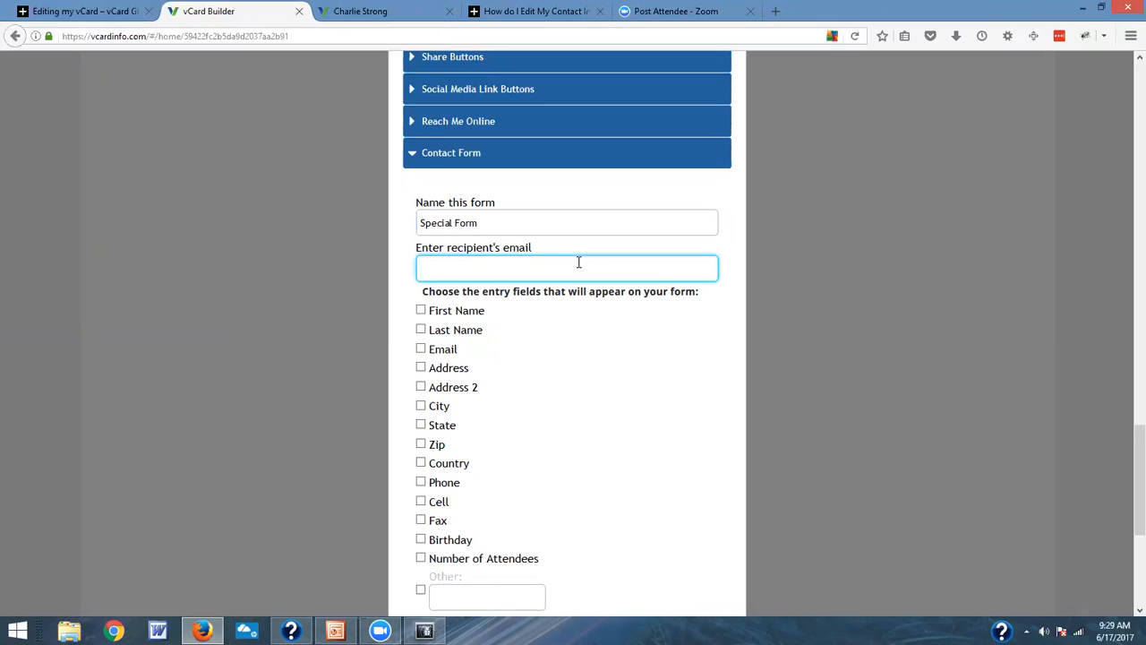
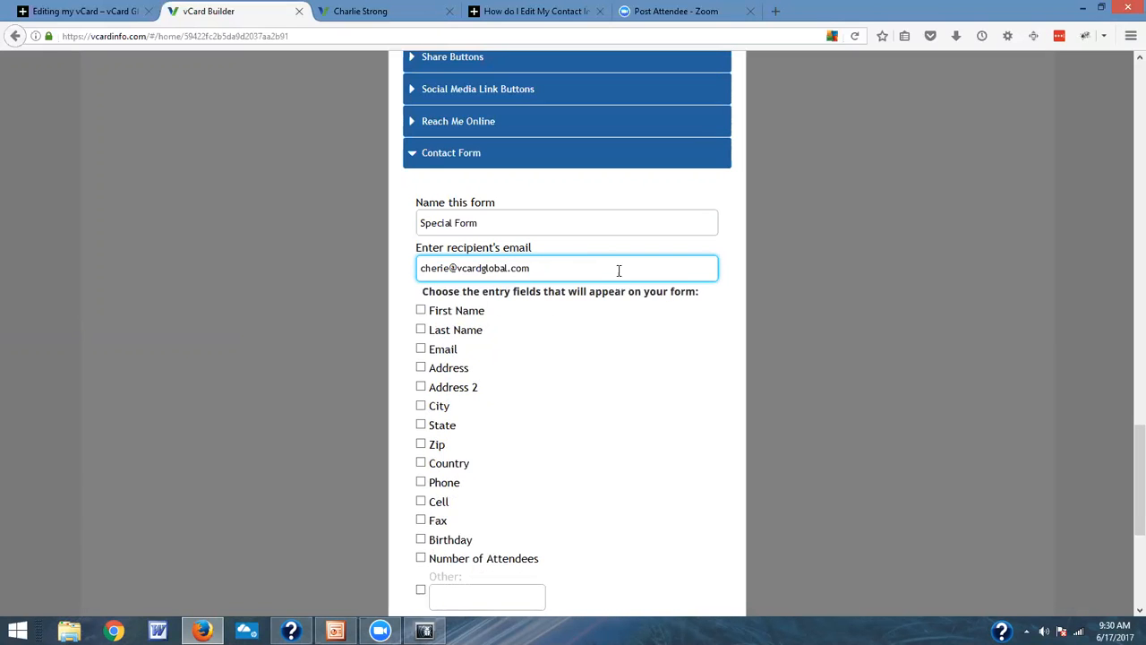
# Step: Include First Name, Last Name, Email, Phone and a custom "Comments" field in the form, and add it to the page
pyautogui.scroll(-3, 667, 322)
pyautogui.click(421, 147)
pyautogui.click(421, 167)
pyautogui.click(421, 185)
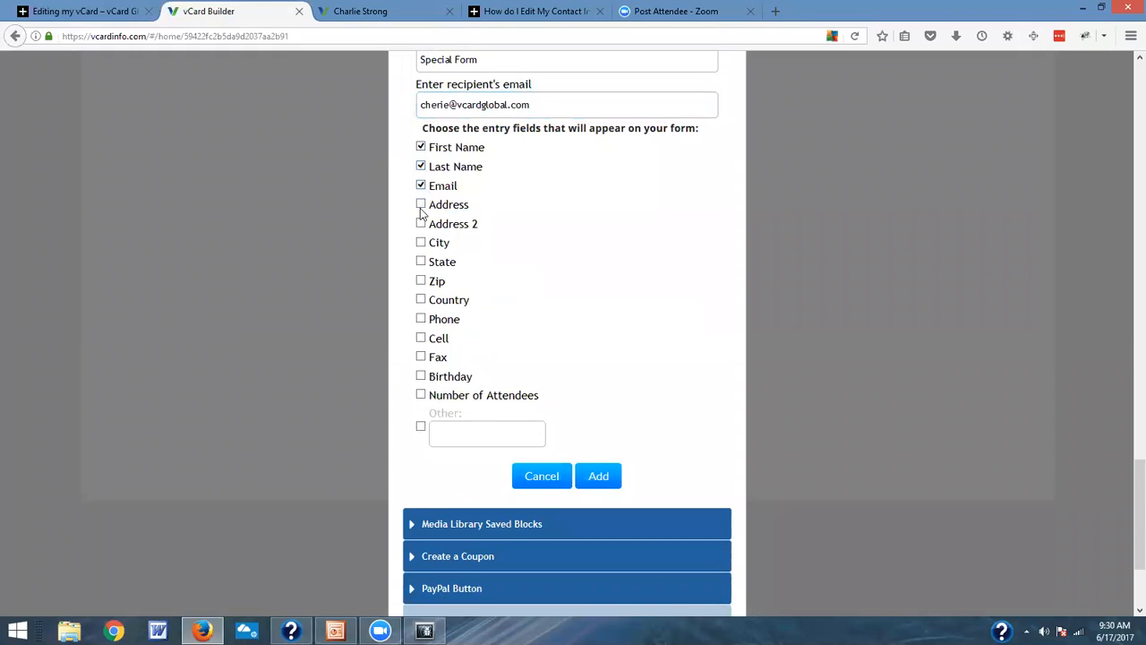
pyautogui.click(421, 319)
pyautogui.click(421, 427)
pyautogui.click(452, 433)
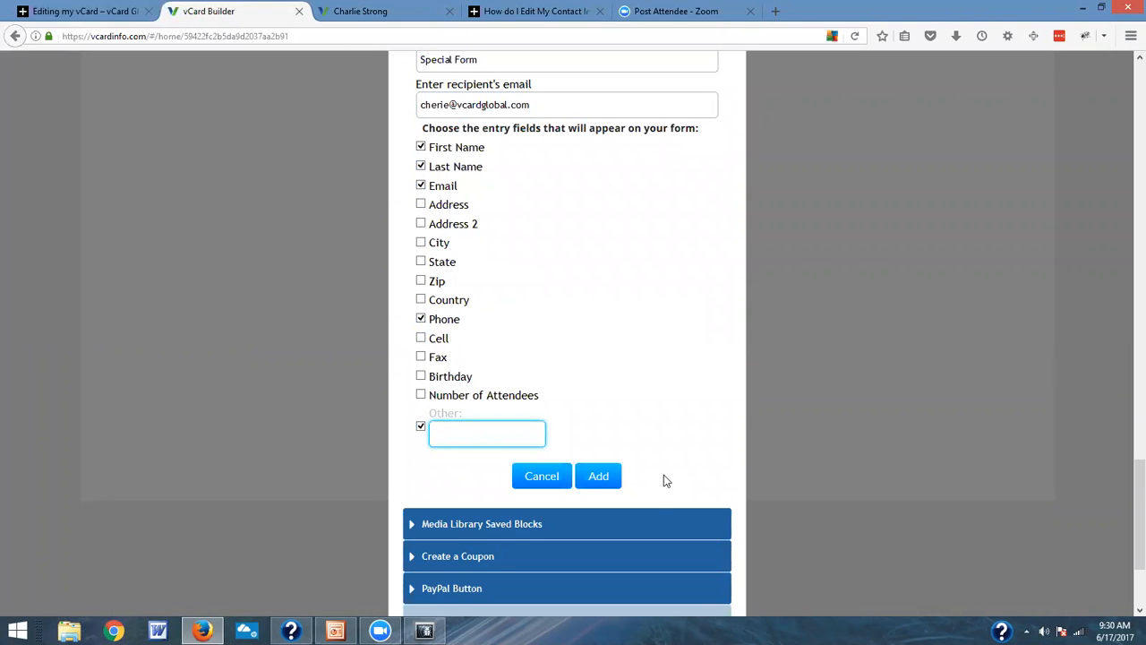
pyautogui.write('Comments')
pyautogui.click(607, 477)
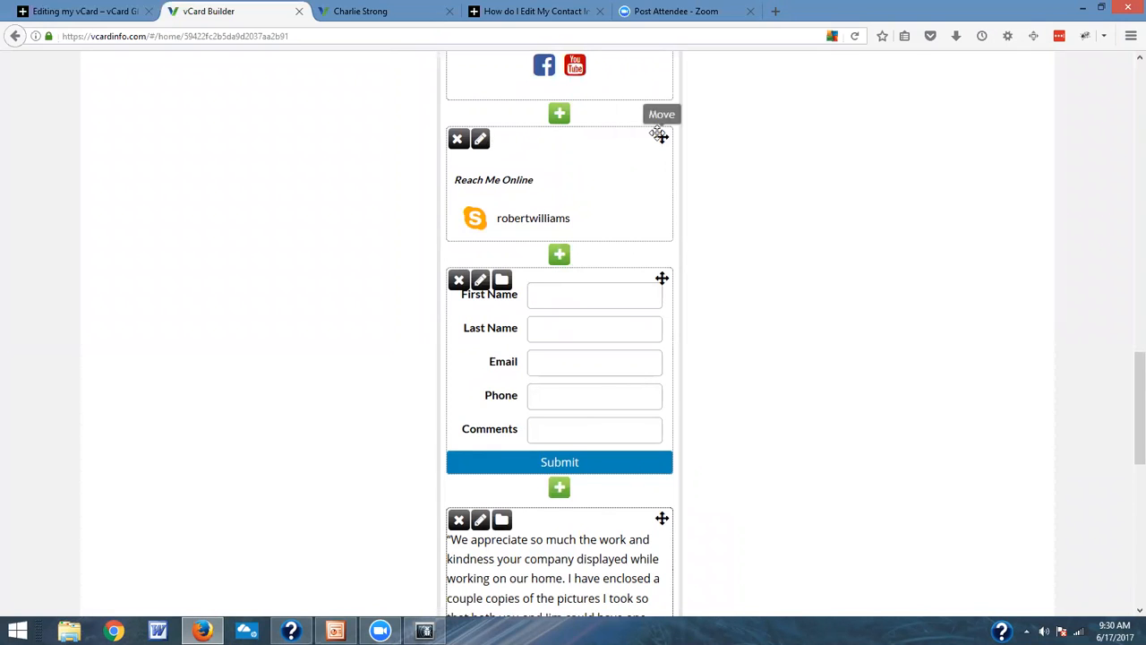
# Step: Start a new text block directly above the contact form with the text "Please Complete the Following Form"
pyautogui.click(559, 257)
pyautogui.click(469, 229)
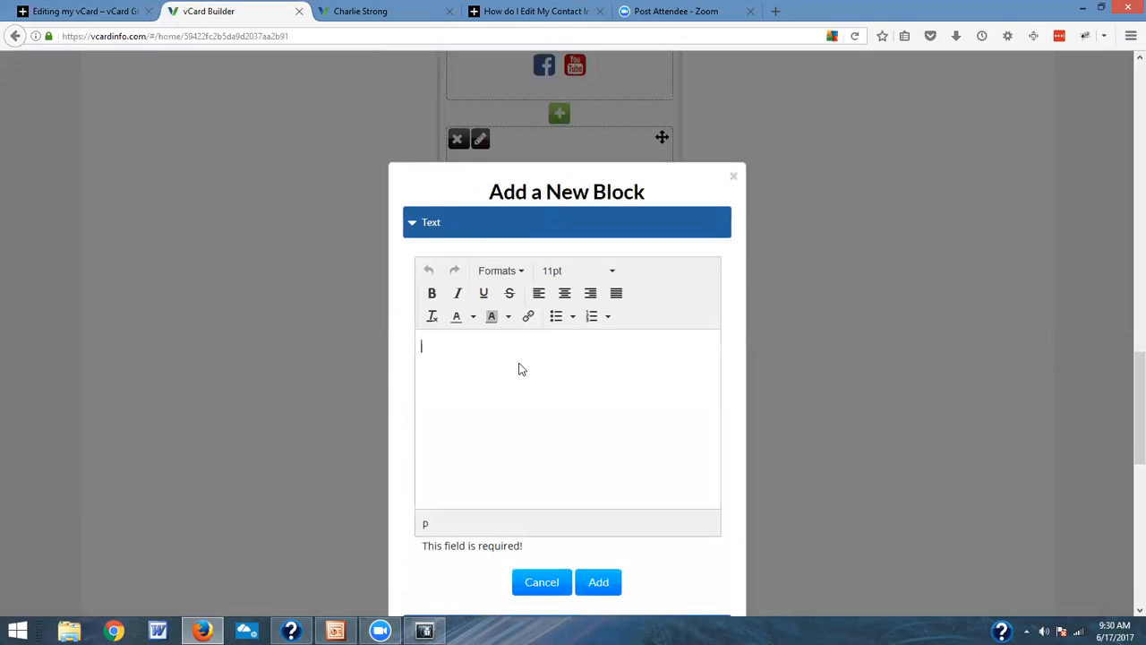
pyautogui.write('Please Complete the Folloiwn')
pyautogui.press('BackSpace')
pyautogui.press('BackSpace')
pyautogui.press('BackSpace')
pyautogui.write('wing Form')
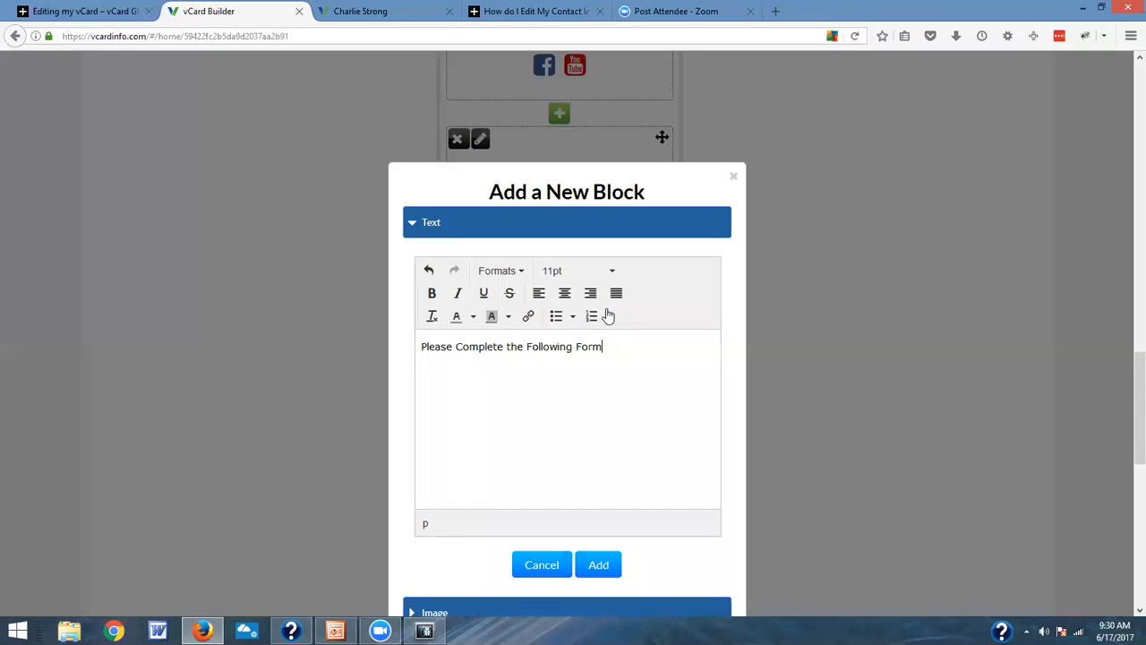
# Step: Format the whole text as Header 1 and add the block to the page
pyautogui.moveTo(625, 345); pyautogui.dragTo(423, 331)
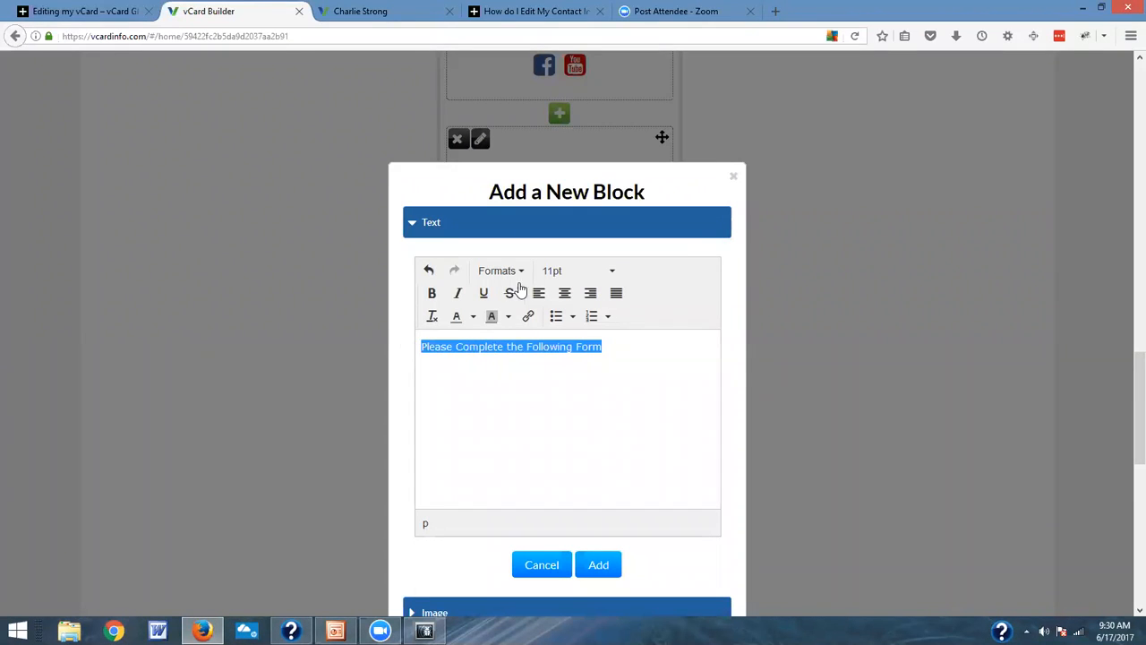
pyautogui.click(519, 278)
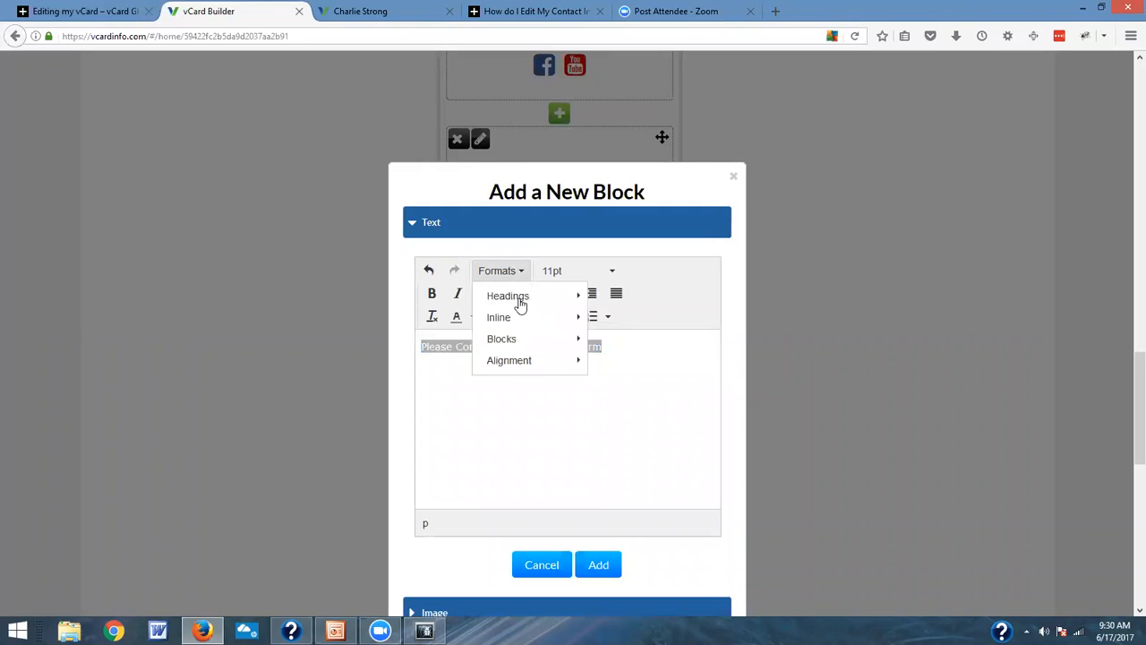
pyautogui.moveTo(520, 300)
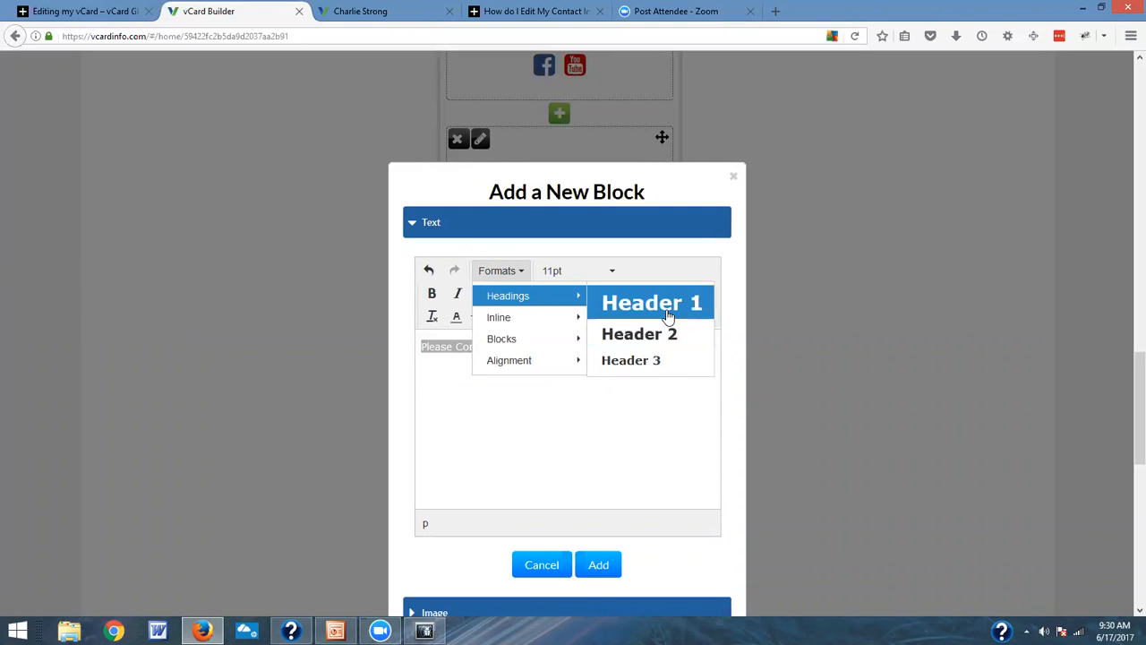
pyautogui.click(668, 315)
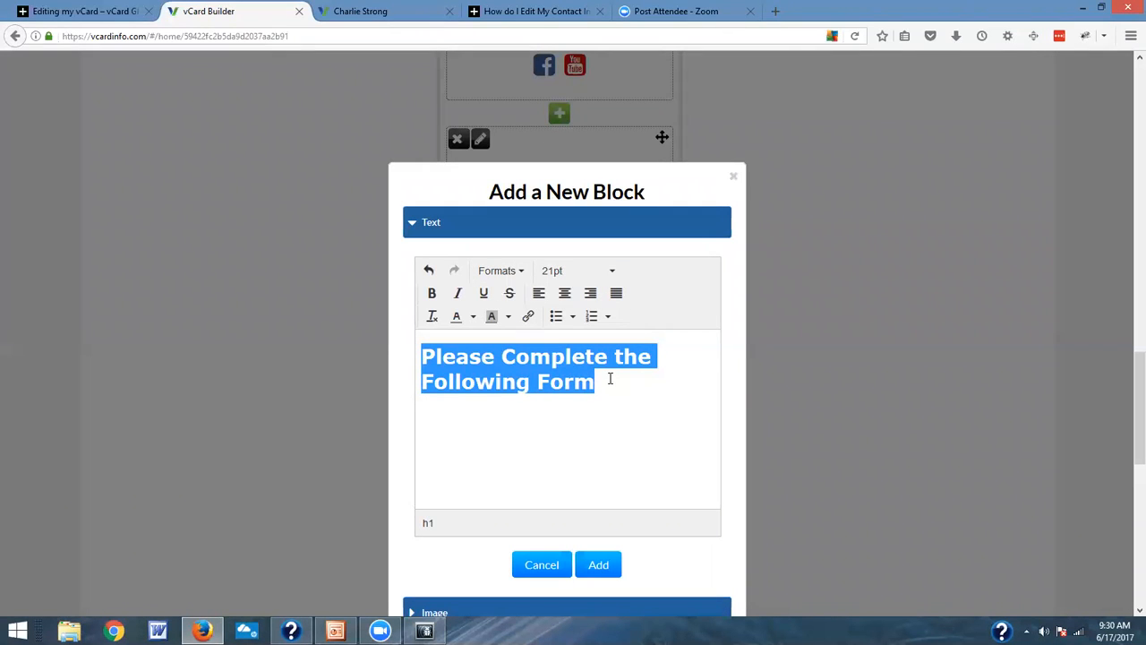
pyautogui.click(598, 564)
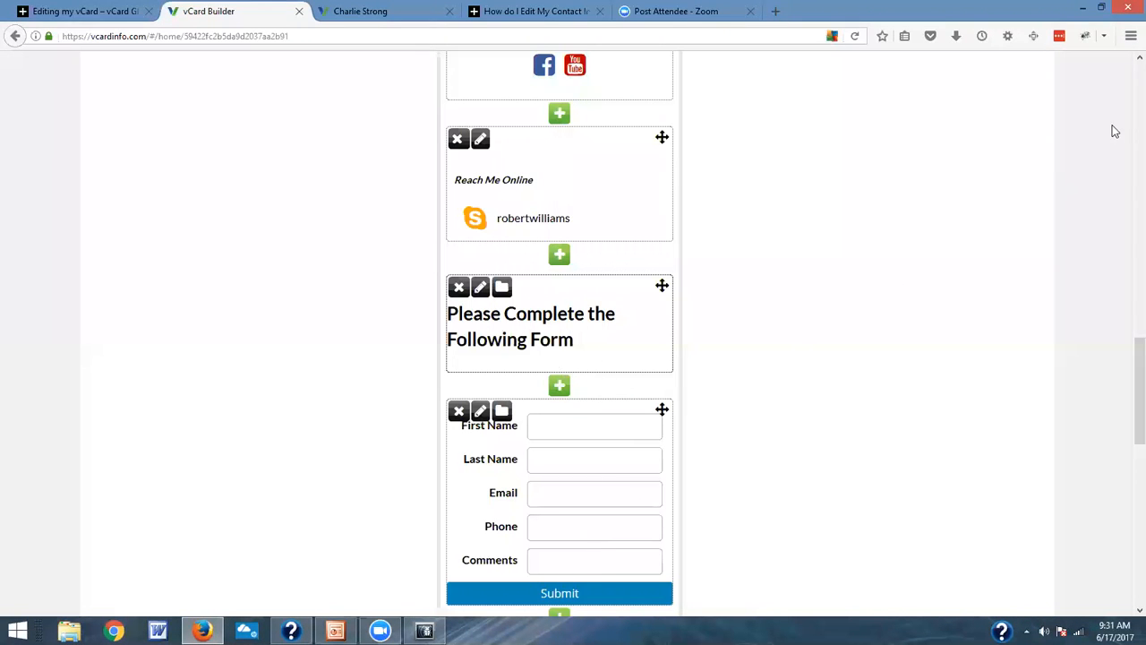
# Step: Check the new form heading and contact form in the phone preview
pyautogui.scroll(15, 917, 268)
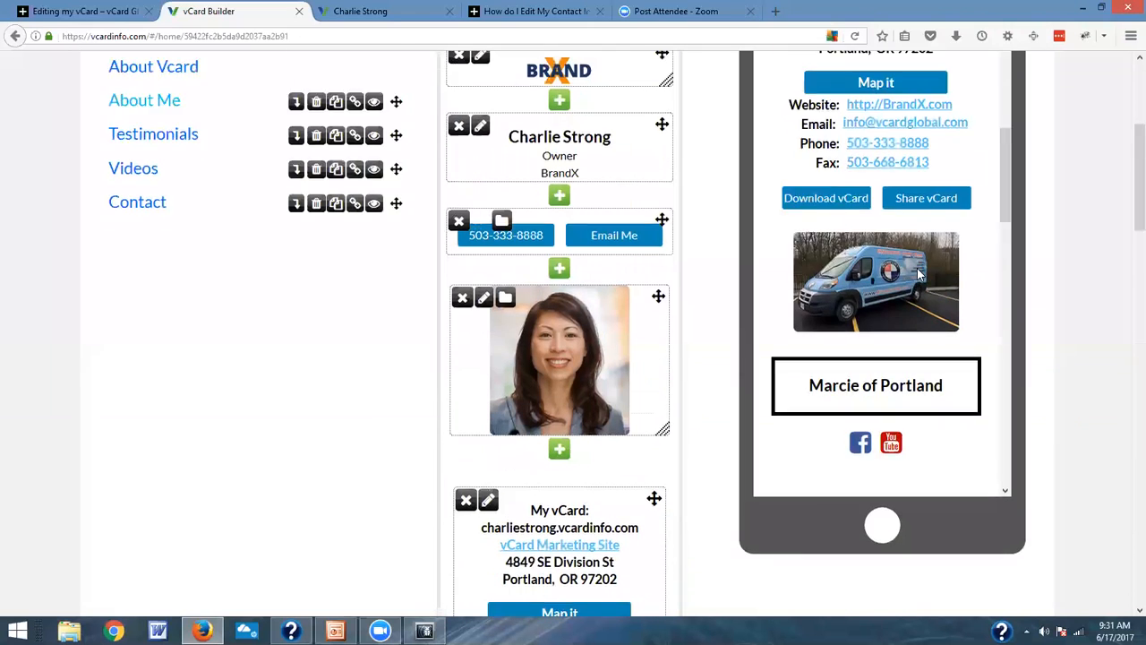
pyautogui.scroll(-6, 917, 268)
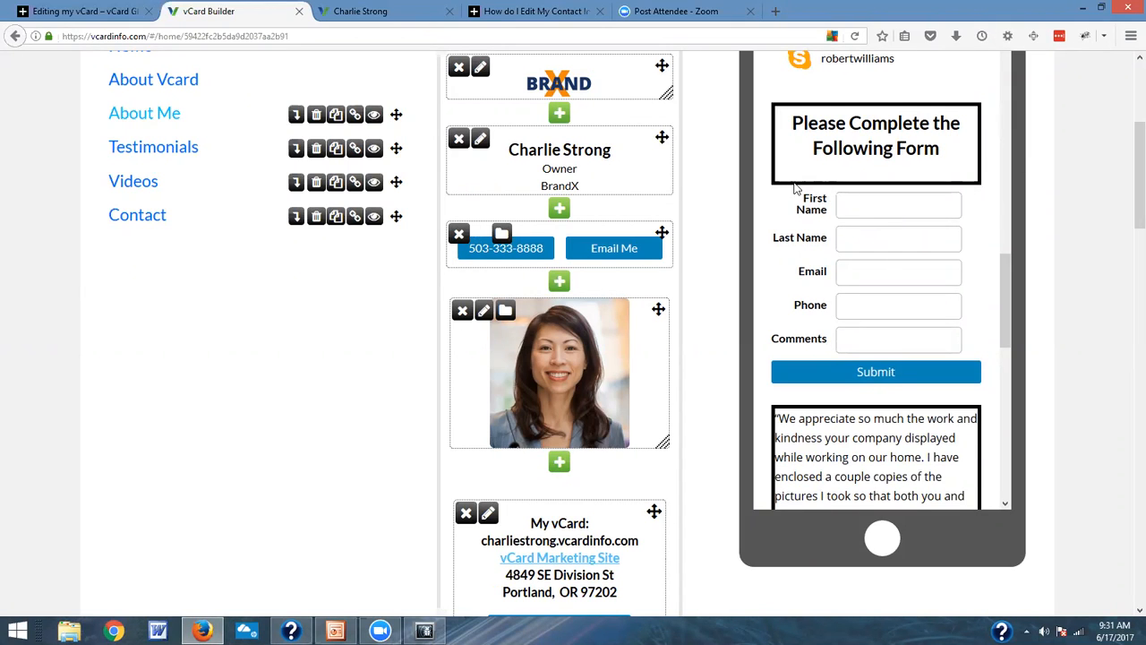
pyautogui.scroll(2, 795, 186)
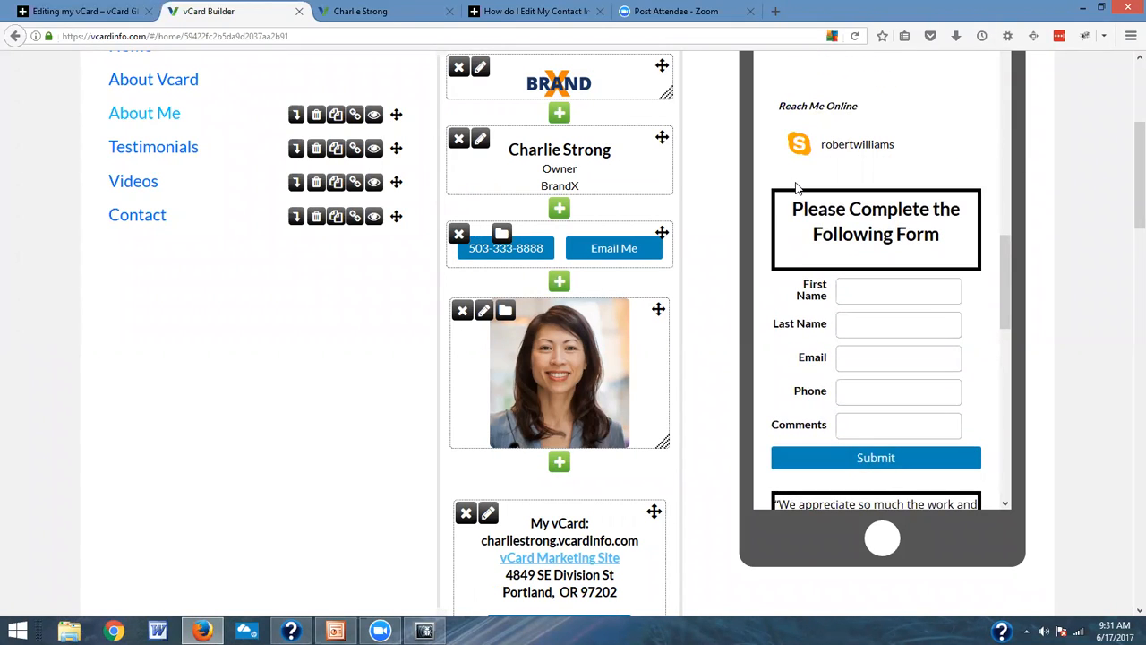
pyautogui.moveTo(1011, 281)
pyautogui.mouseDown()
pyautogui.moveTo(1019, 160)
pyautogui.moveTo(1031, 325)
pyautogui.moveTo(1032, 285)
pyautogui.mouseUp()
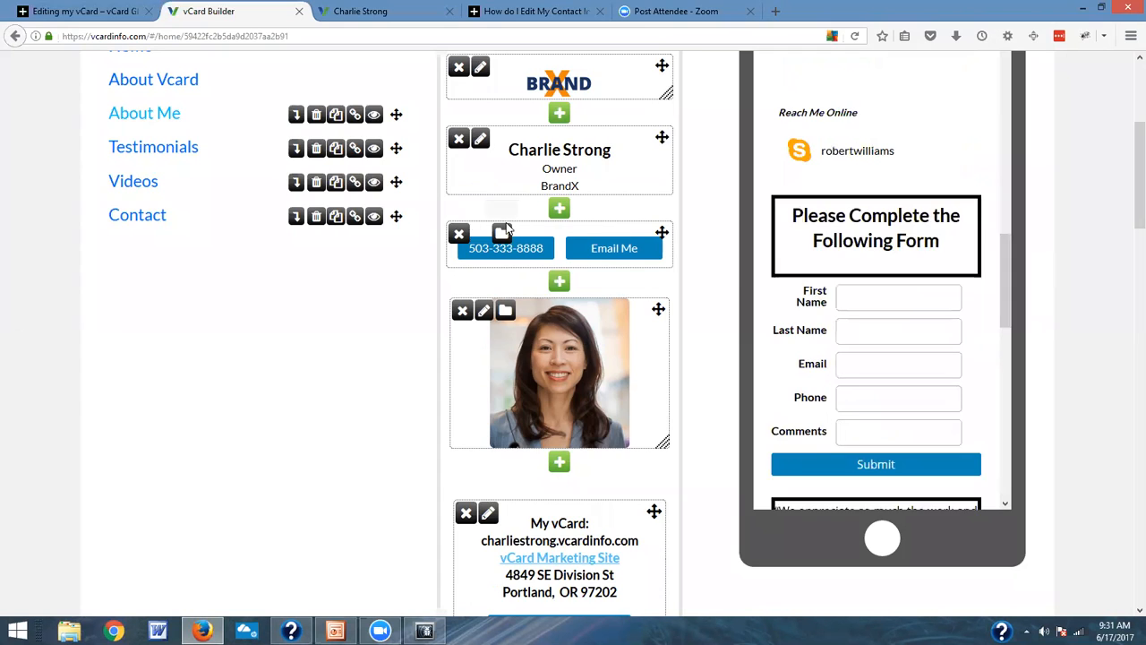
# Step: Try the vCard White design on the card, switch back to vCard White Classic, and check the form in the preview
pyautogui.scroll(5, 407, 234)
pyautogui.click(229, 185)
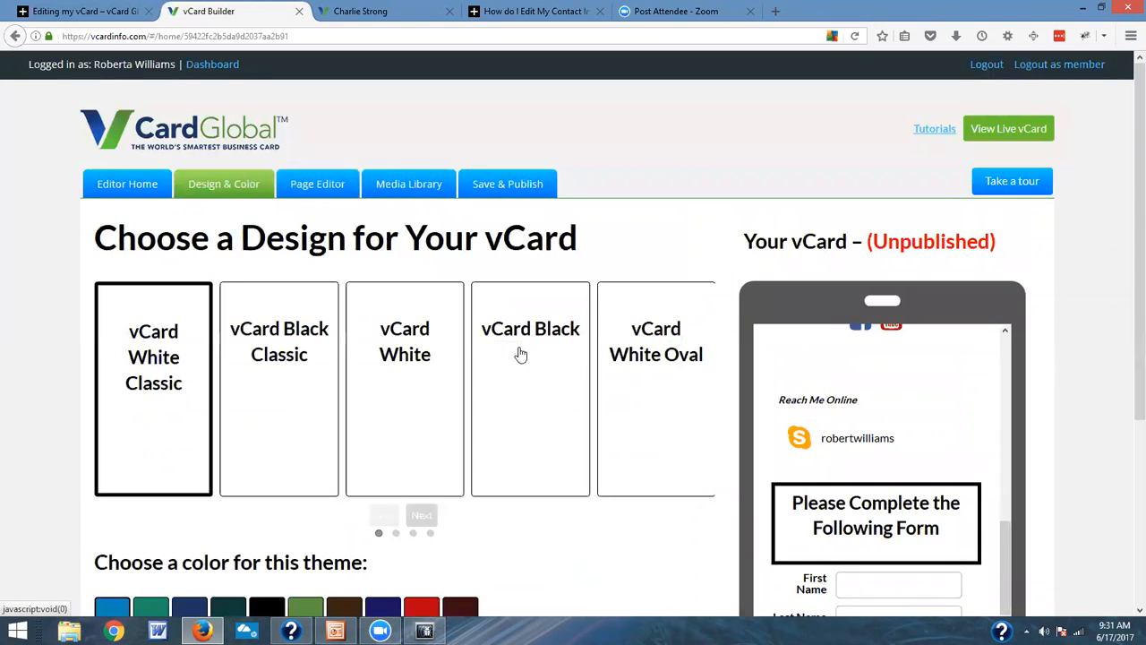
pyautogui.click(427, 372)
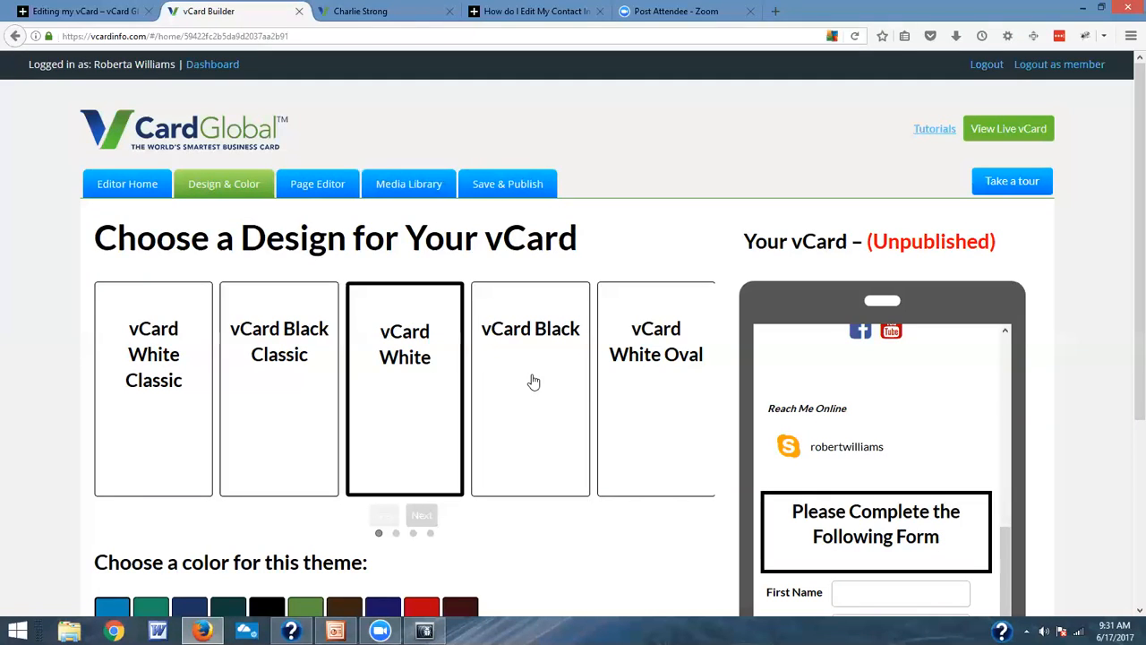
pyautogui.click(175, 387)
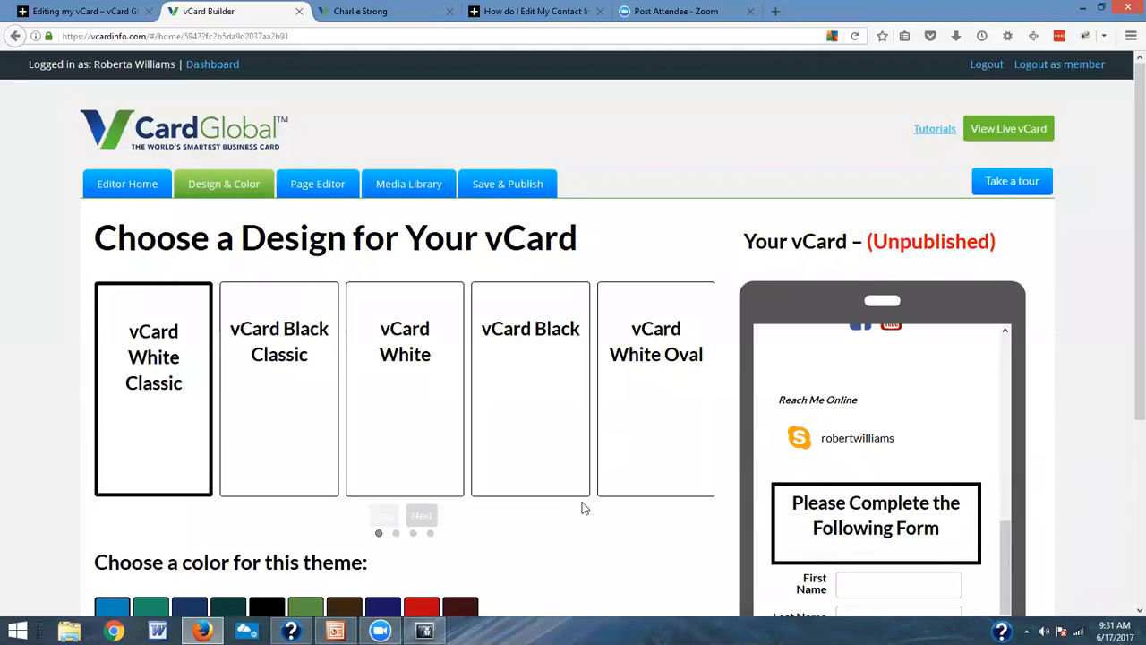
pyautogui.scroll(-3, 583, 507)
pyautogui.scroll(-1, 609, 496)
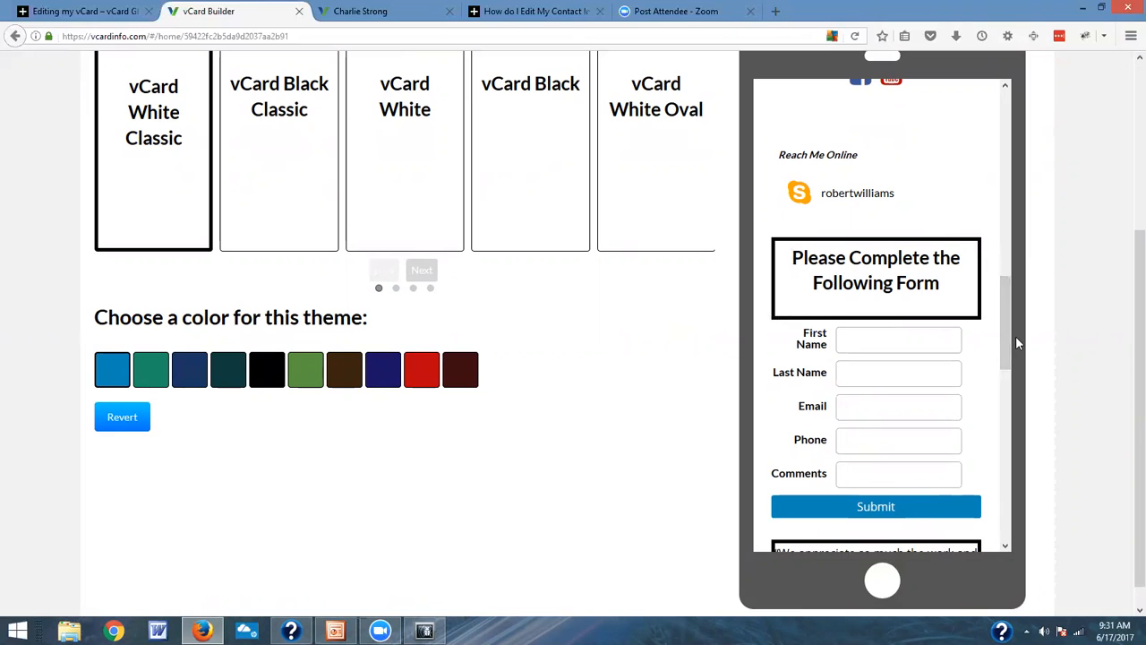
pyautogui.moveTo(1007, 330)
pyautogui.mouseDown()
pyautogui.moveTo(1009, 357)
pyautogui.moveTo(1012, 312)
pyautogui.moveTo(1012, 327)
pyautogui.mouseUp()
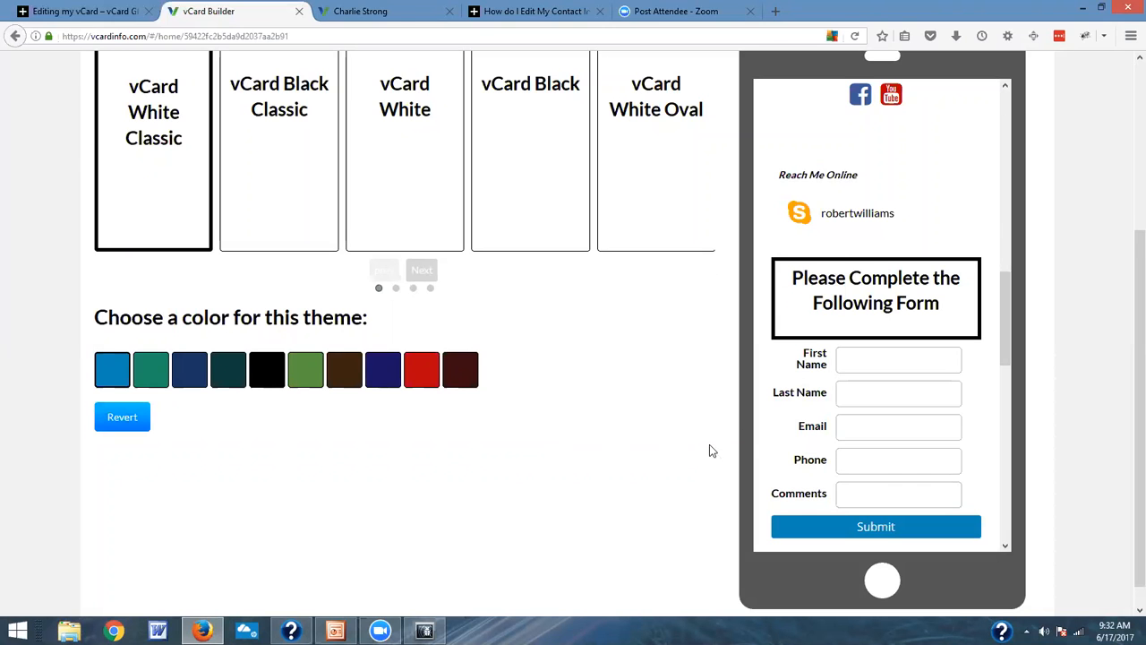
pyautogui.scroll(3, 686, 422)
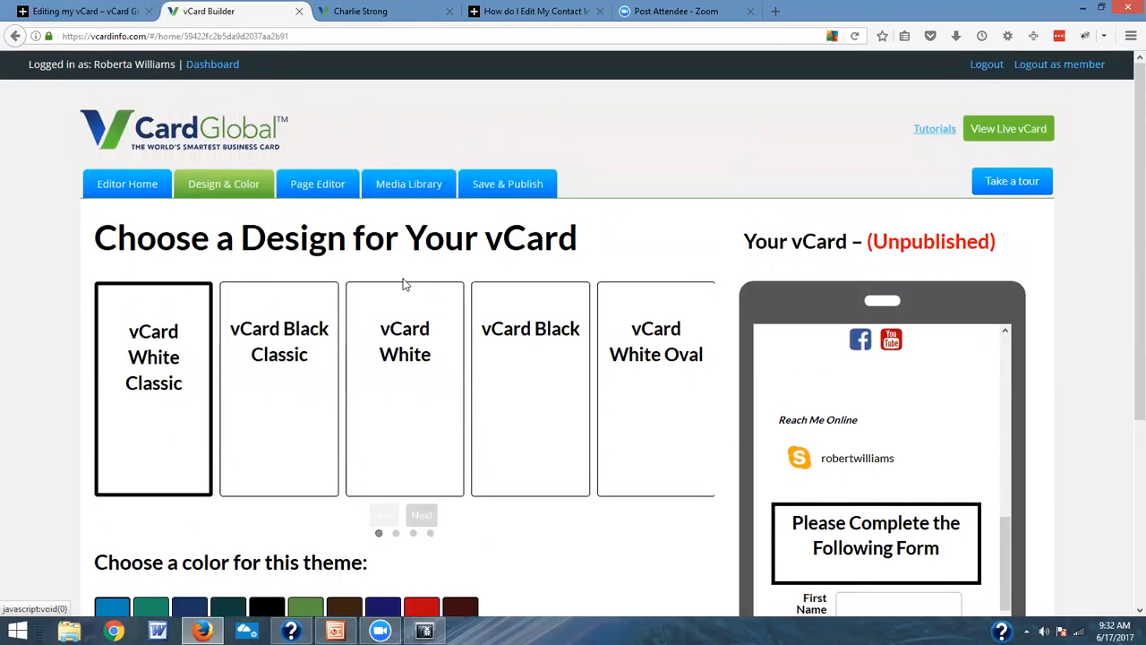
# Step: Return to page editing and look over the blocks on the About Me page
pyautogui.click(328, 191)
pyautogui.scroll(-15, 660, 456)
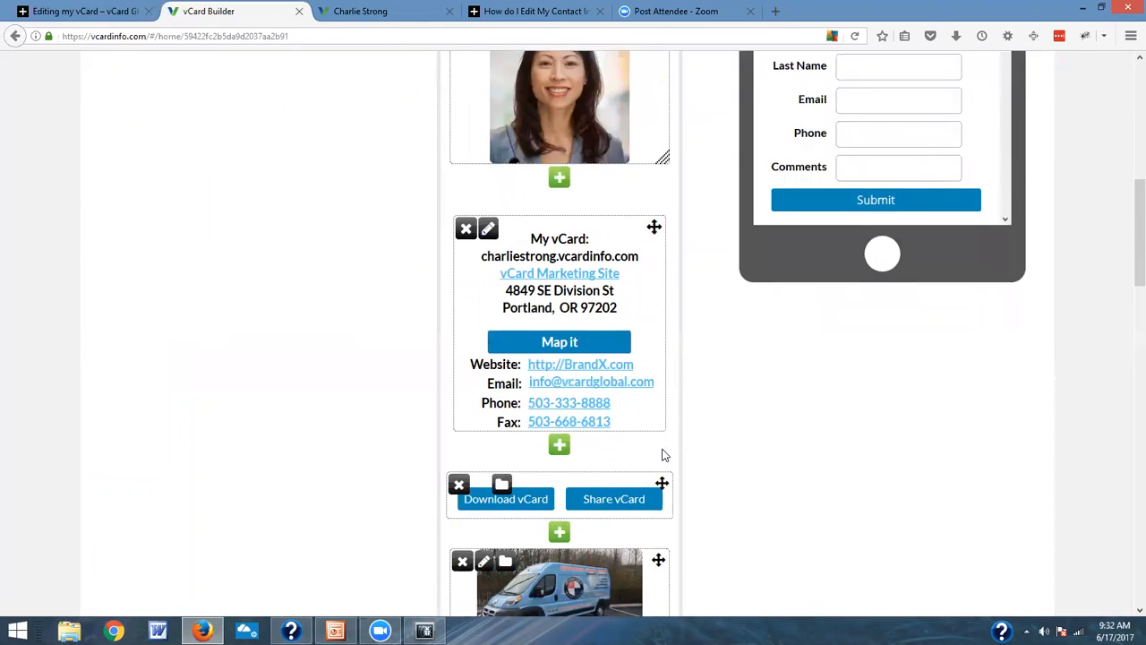
pyautogui.scroll(-4, 663, 453)
pyautogui.scroll(4, 668, 451)
pyautogui.scroll(-3, 670, 451)
pyautogui.scroll(15, 670, 449)
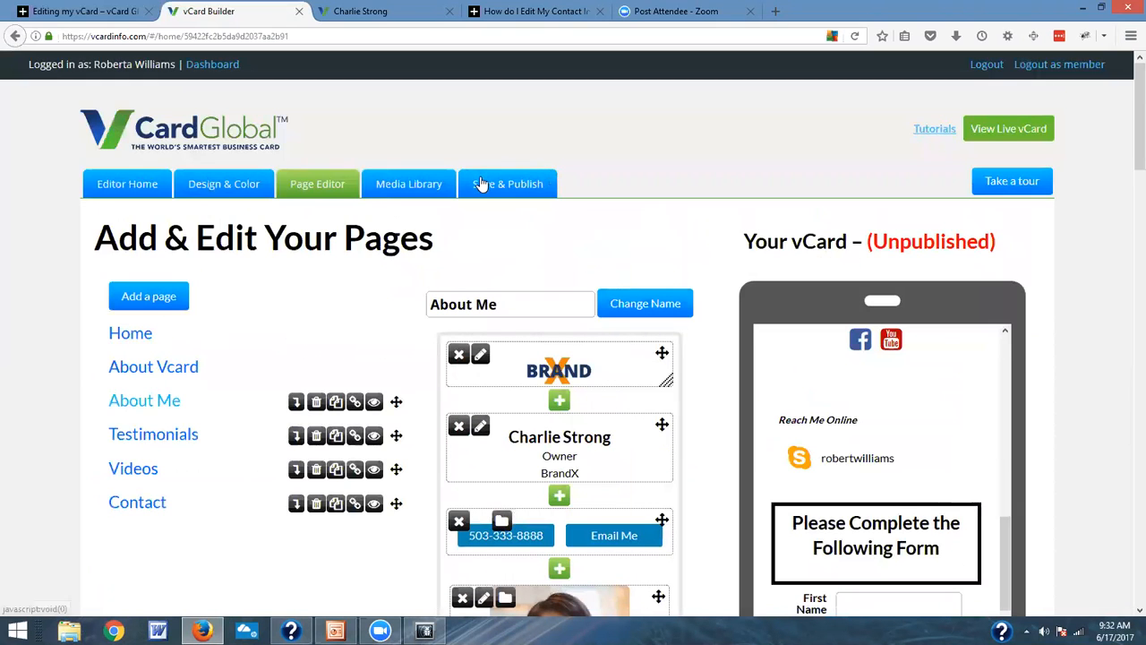
# Step: Publish the vCard, confirming replacement of the old published card, and open the live vCard
pyautogui.click(483, 188)
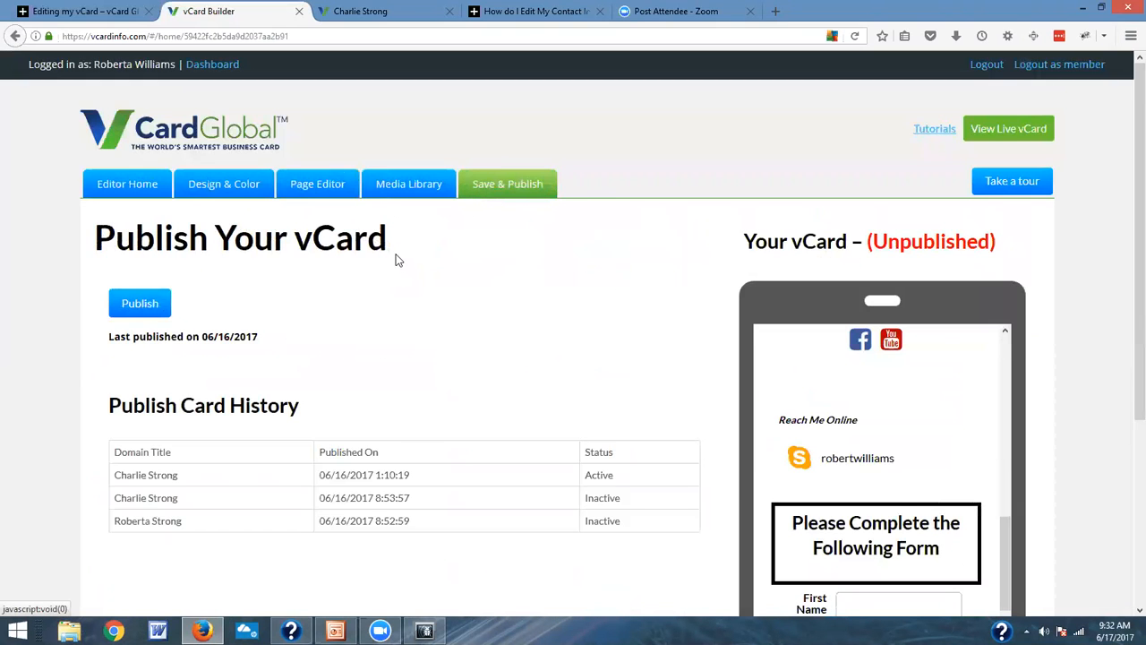
pyautogui.click(136, 304)
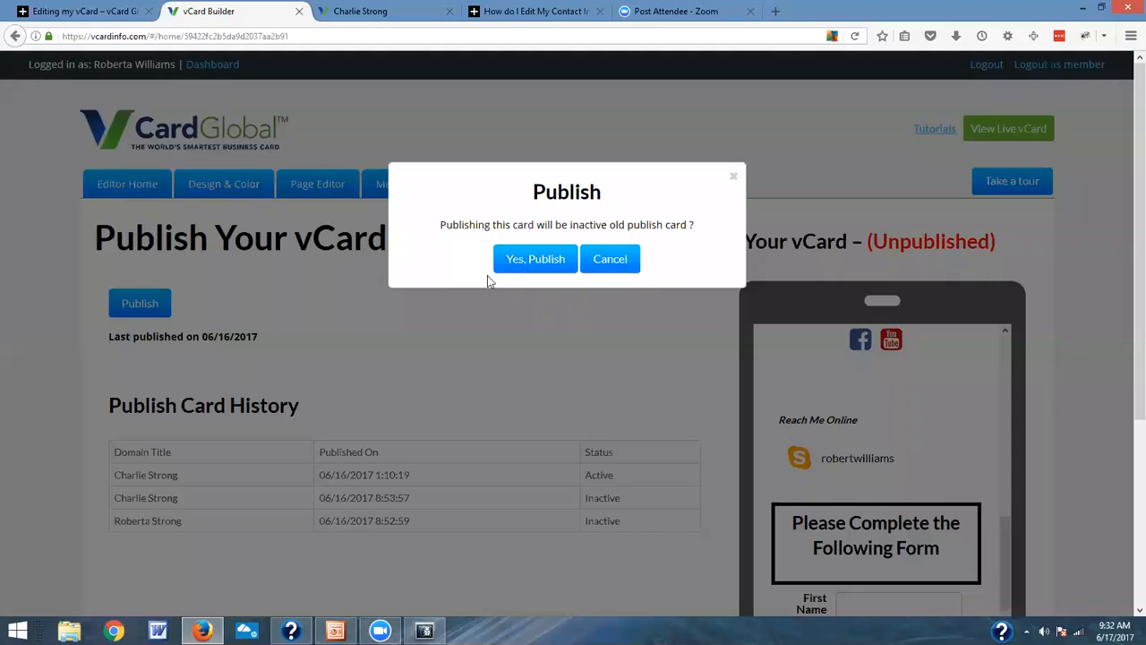
pyautogui.click(510, 265)
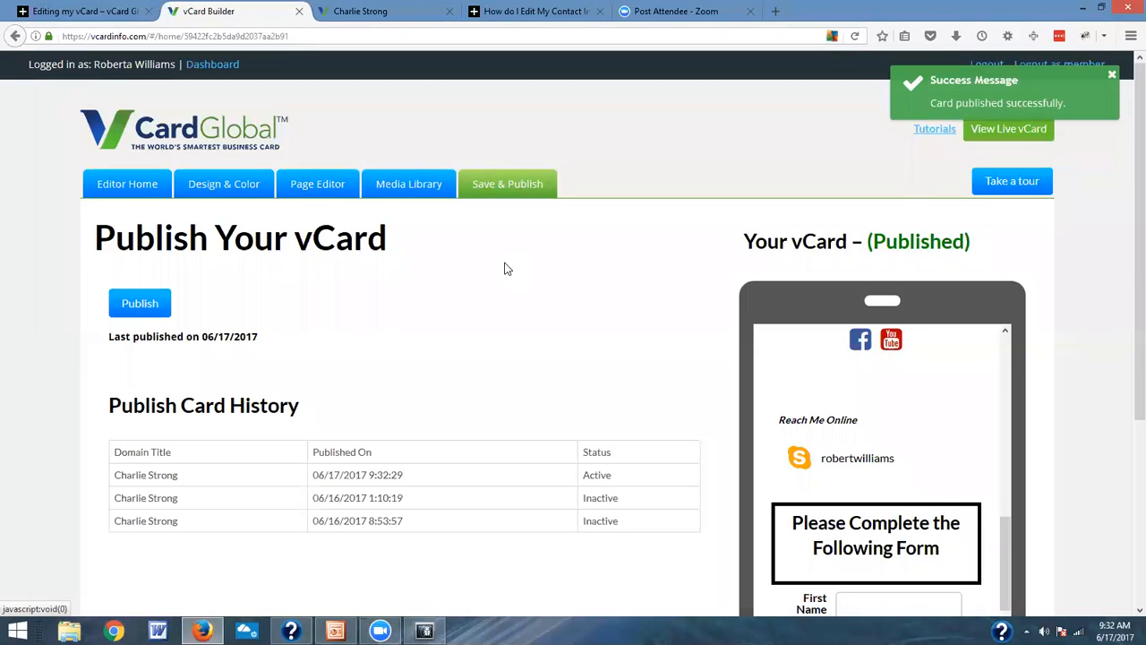
pyautogui.click(1025, 135)
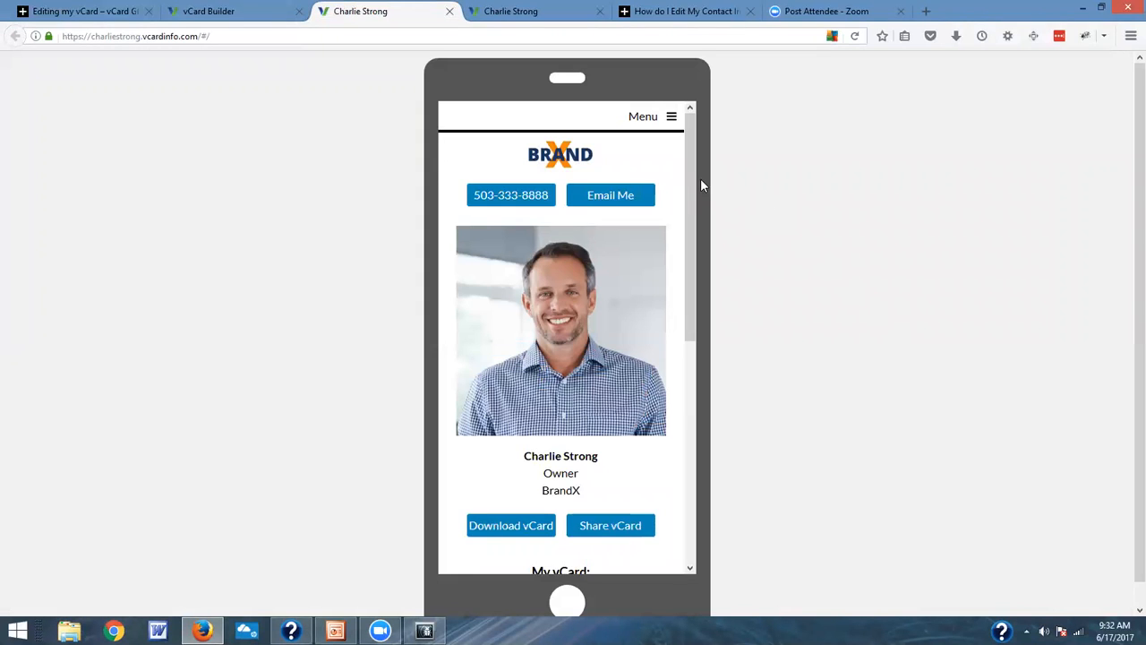
# Step: Open the About Me page of the live vCard and go down to its contact form
pyautogui.click(666, 118)
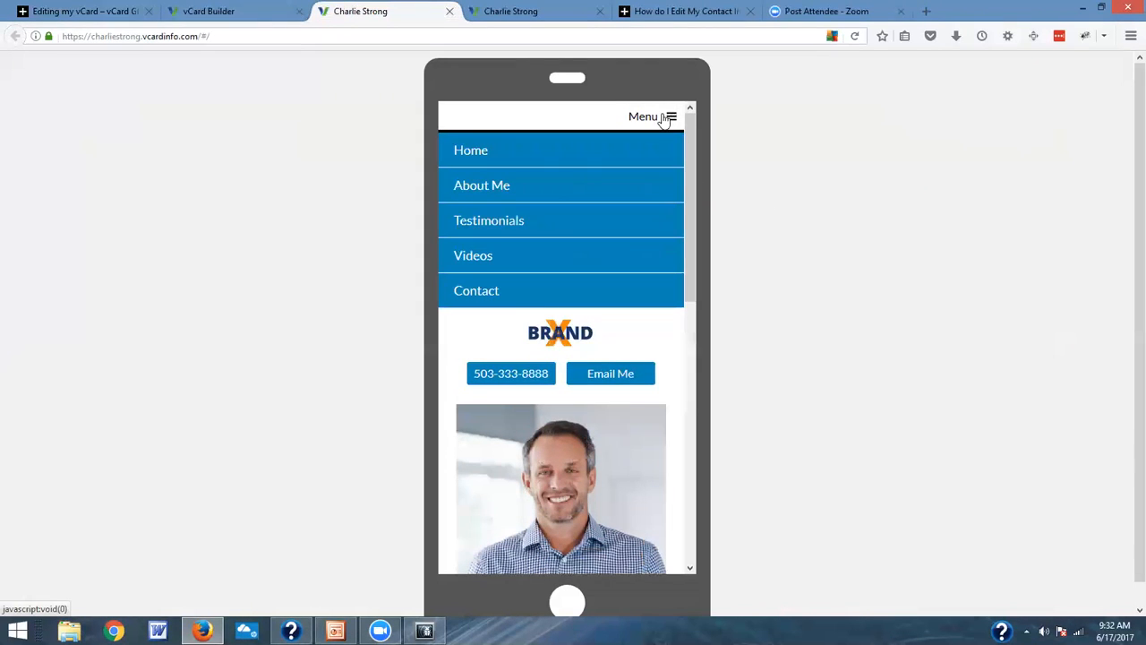
pyautogui.click(537, 186)
pyautogui.scroll(-3, 660, 224)
pyautogui.scroll(-8, 631, 258)
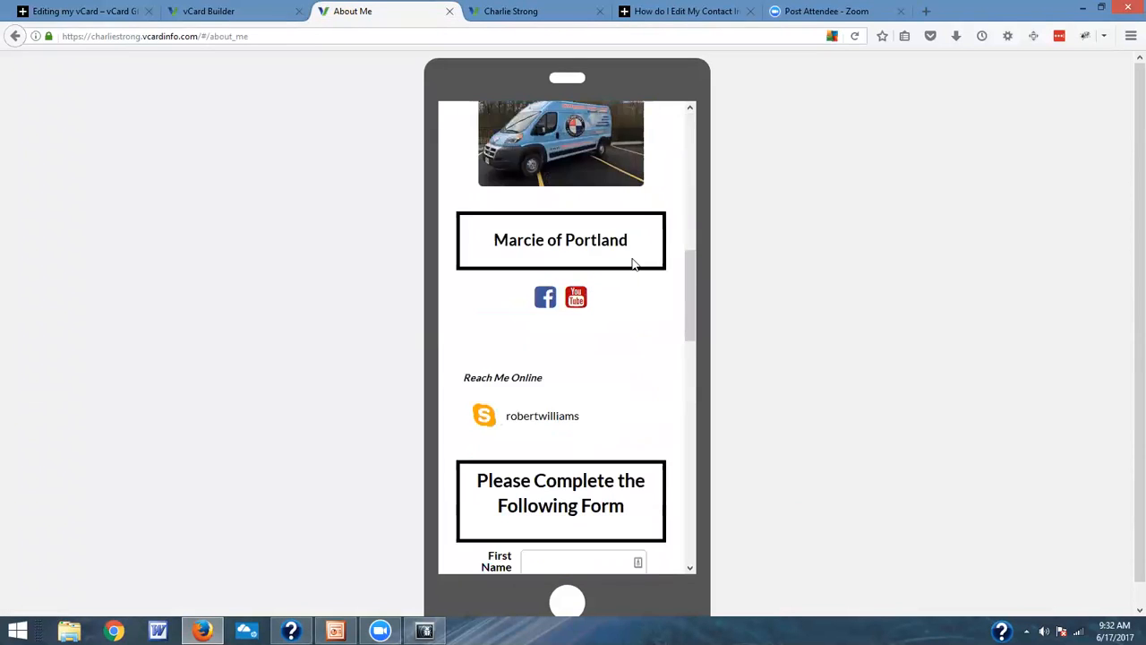
# Step: Enter the contact's first name, last name and email address in the live vCard's form
pyautogui.click(594, 223)
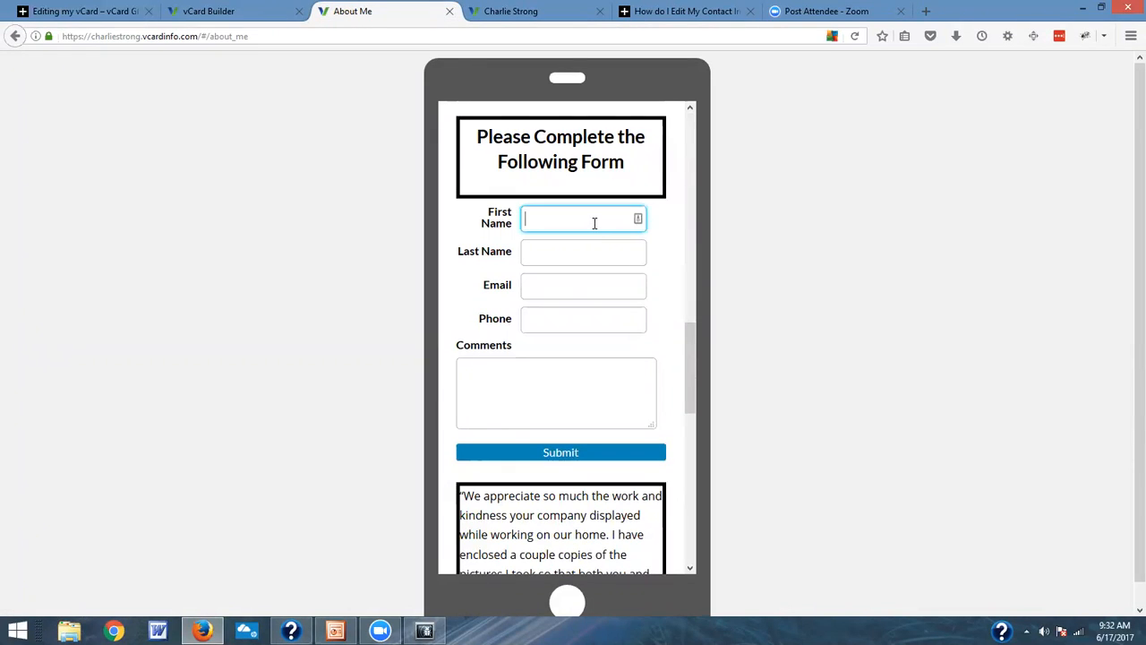
pyautogui.press('Tab')
pyautogui.press('Tab')
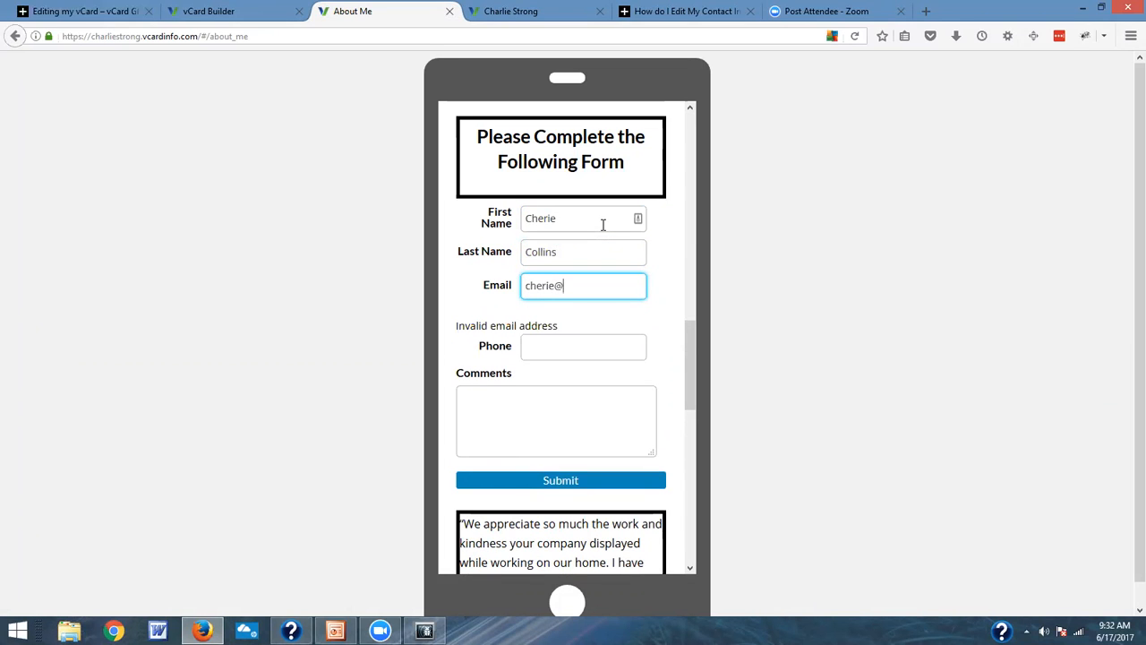
pyautogui.press('Tab')
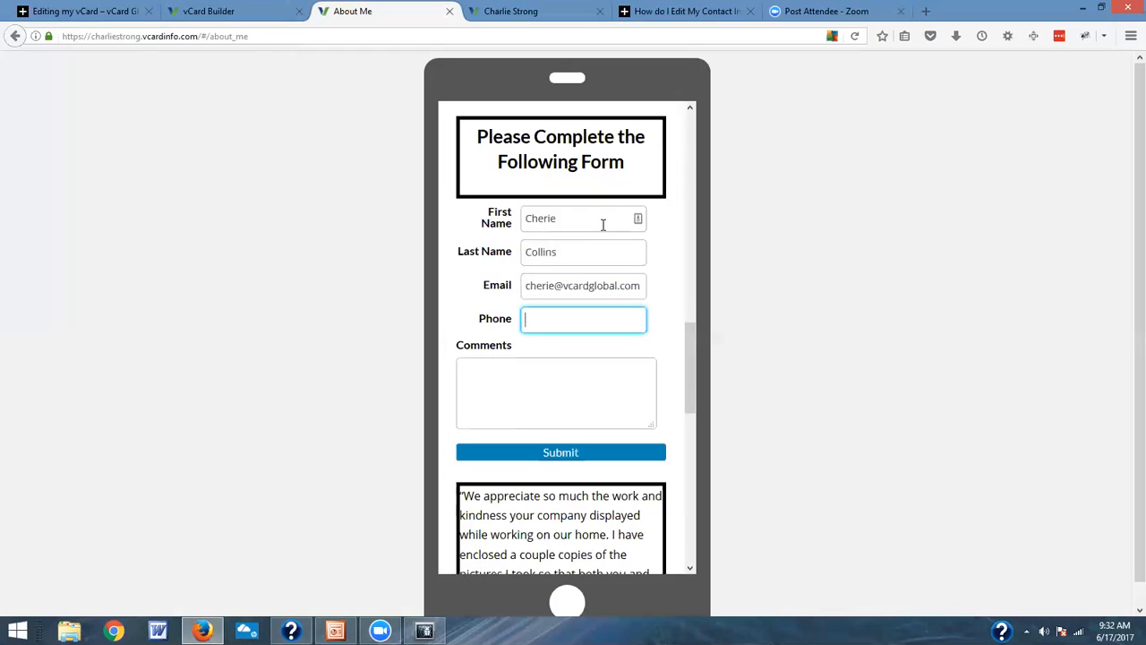
# Step: Fill in the contact's phone number, enter "Comment" as the comment, and submit the form
pyautogui.click(569, 386)
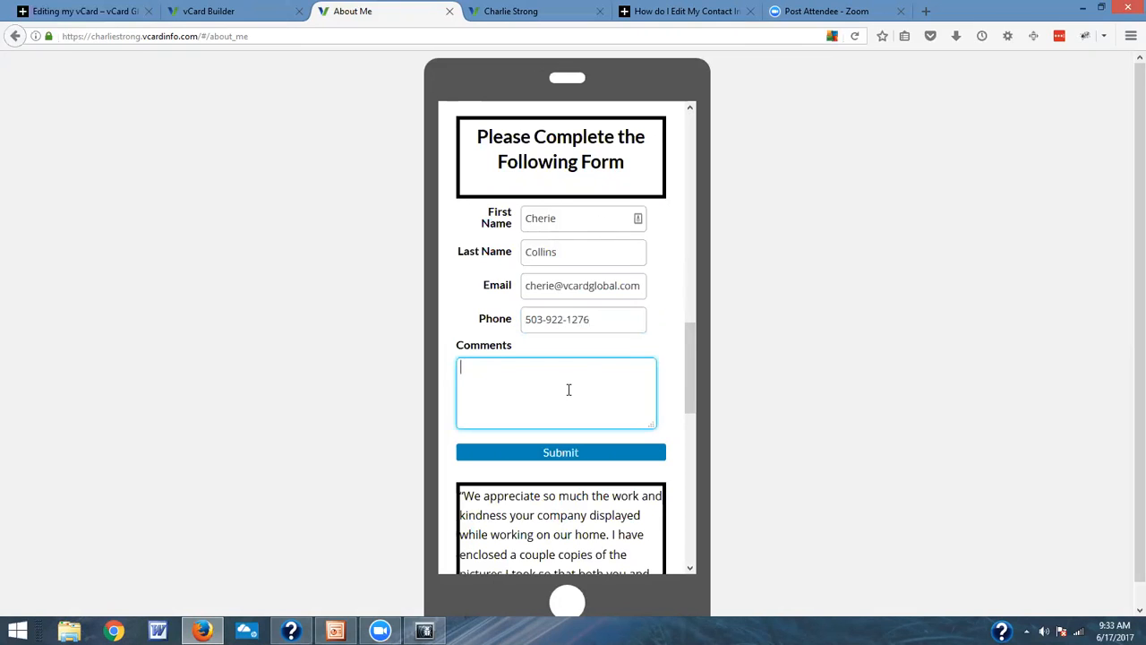
pyautogui.write('Comment')
pyautogui.click(585, 457)
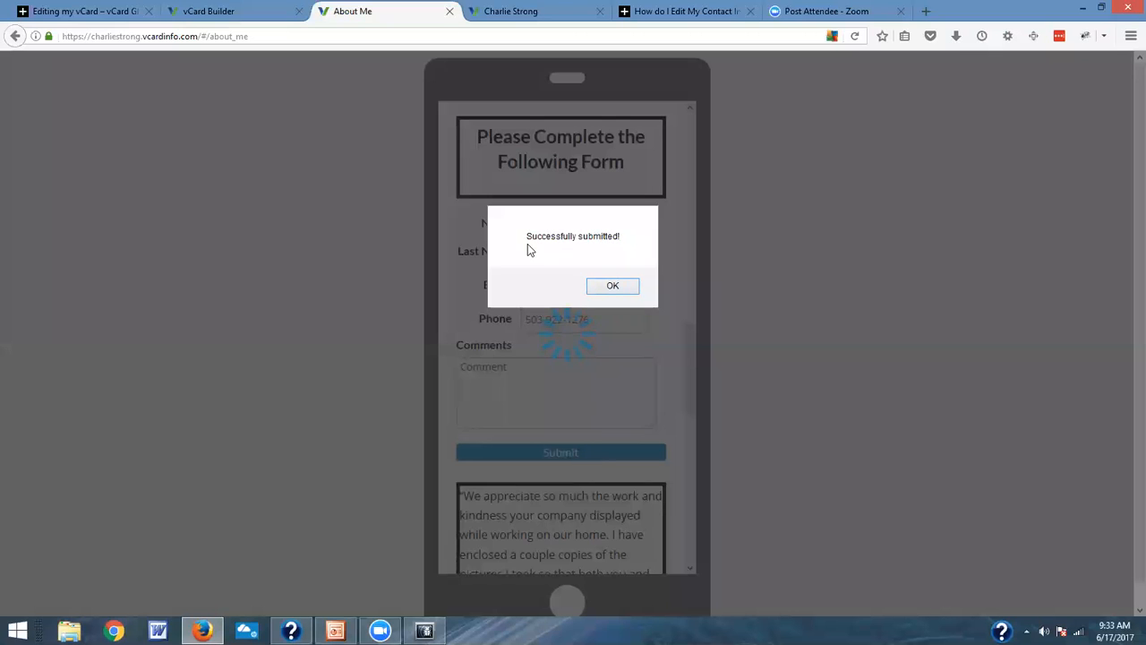
pyautogui.click(616, 285)
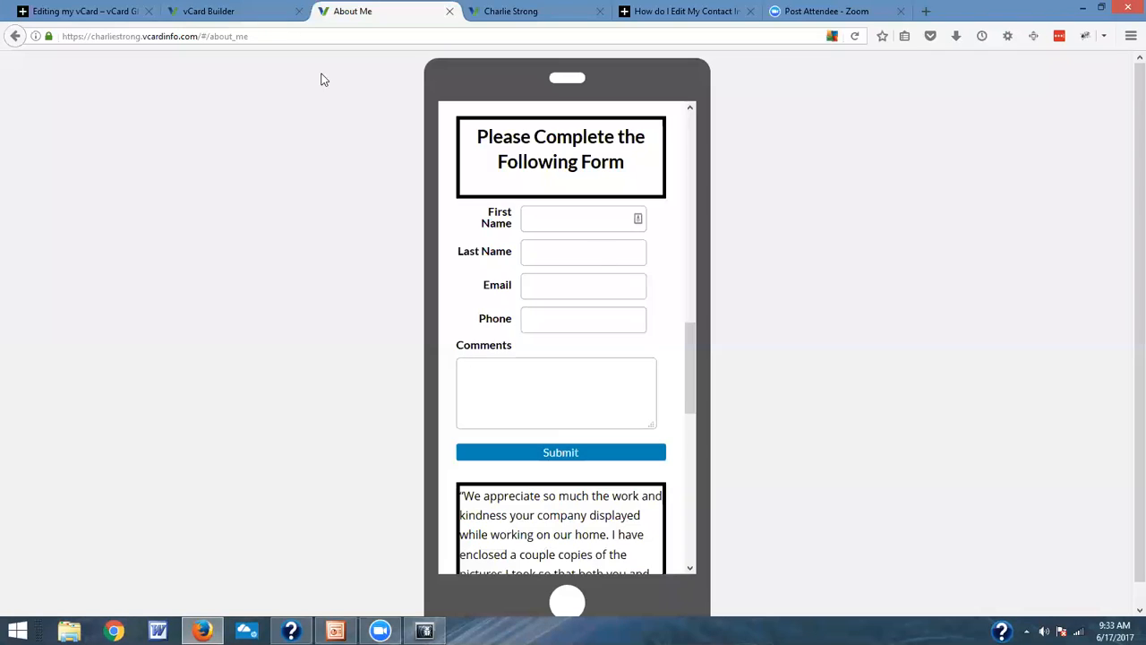
# Step: Return to the vCard Builder's editor home and view the contact form leads collected for Special Form
pyautogui.click(215, 10)
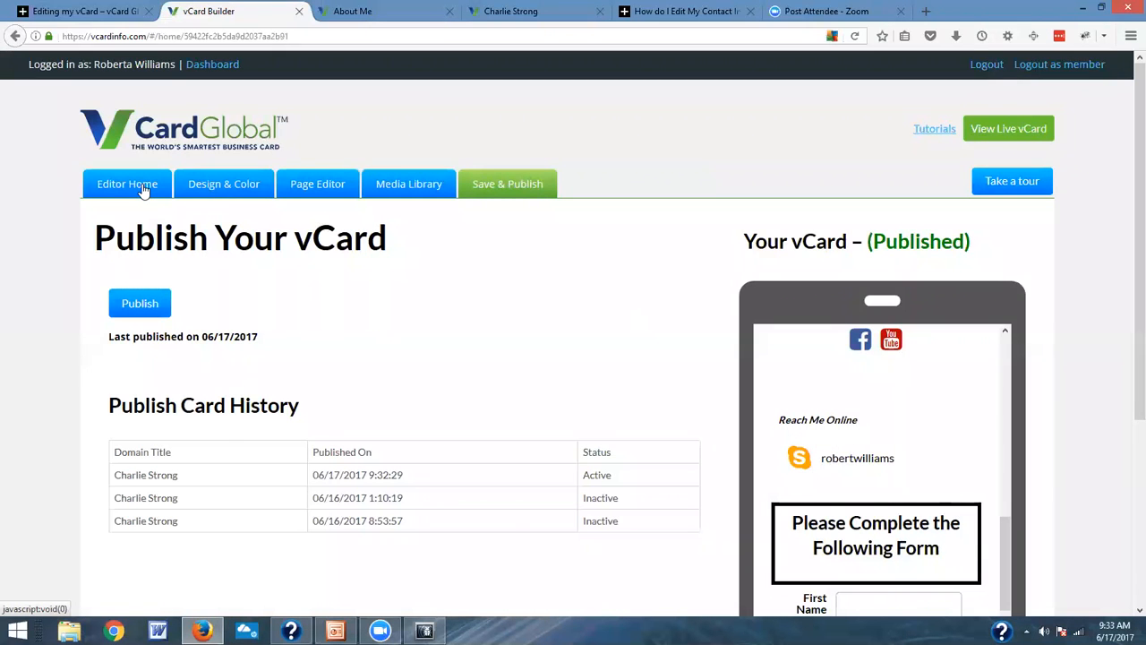
pyautogui.click(143, 191)
pyautogui.scroll(-3, 420, 292)
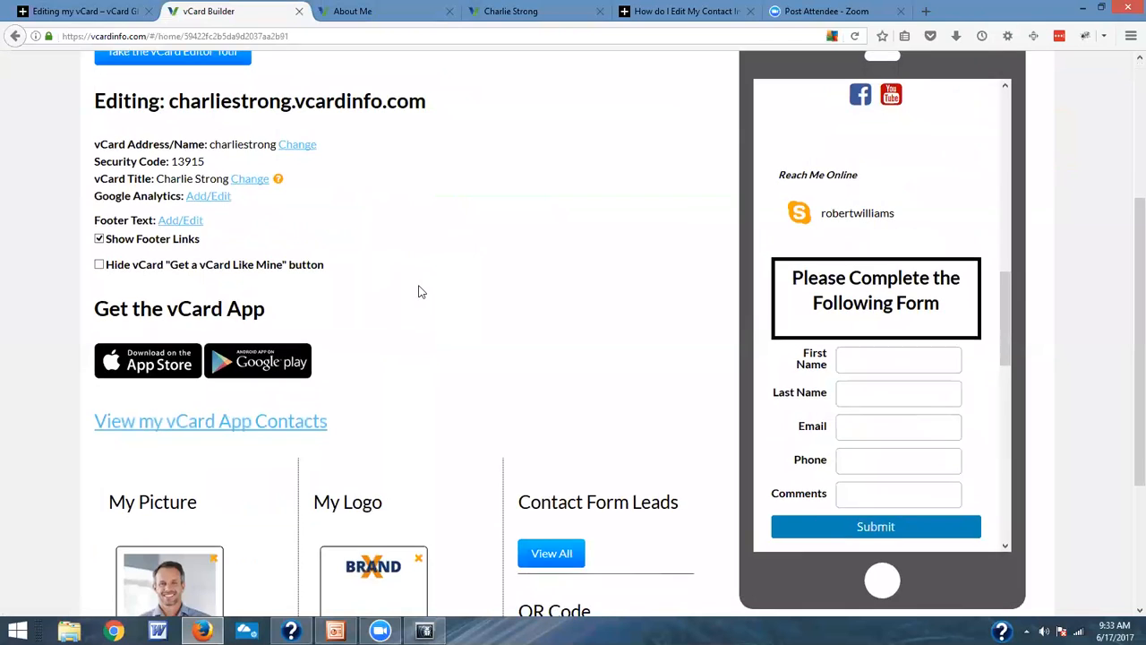
pyautogui.scroll(-3, 420, 292)
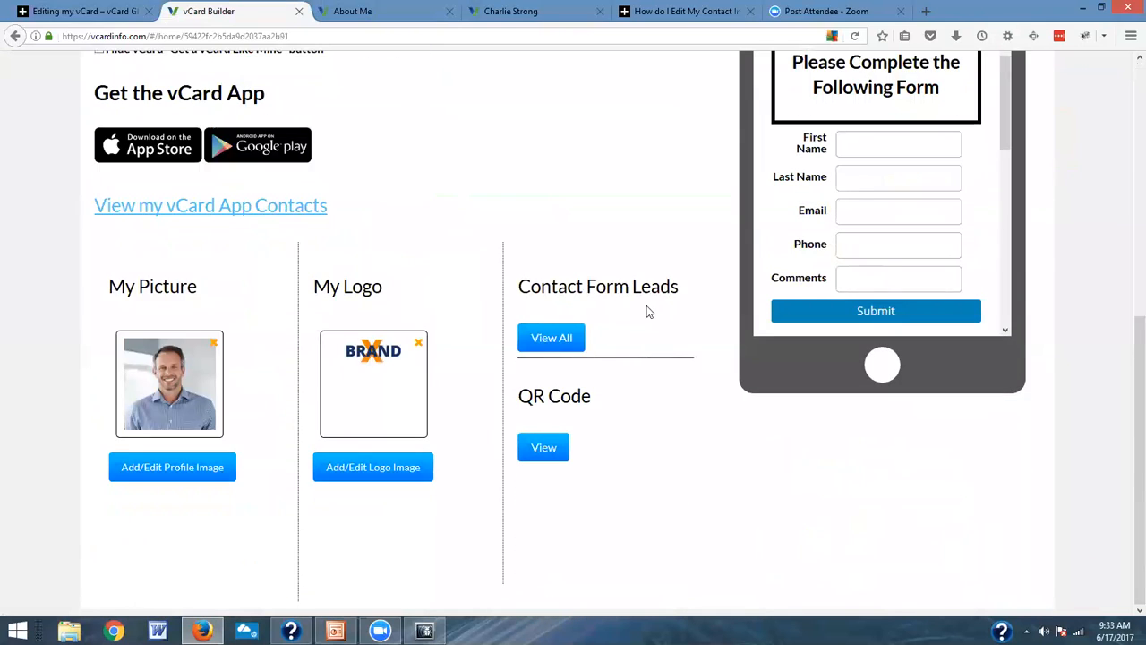
pyautogui.click(561, 337)
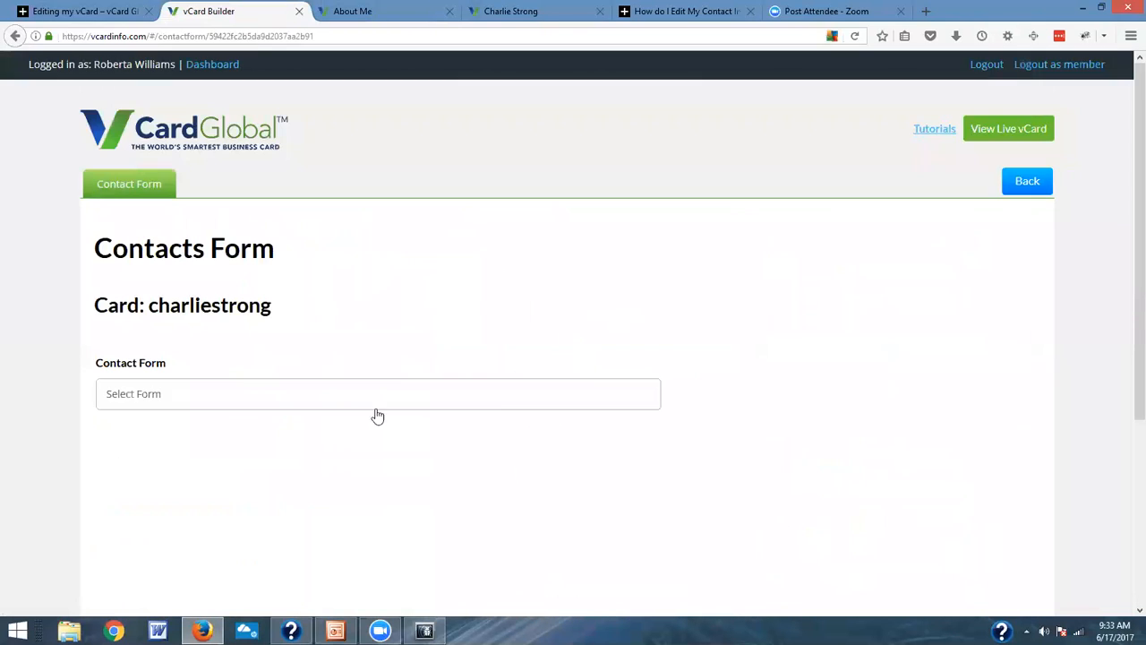
pyautogui.click(243, 400)
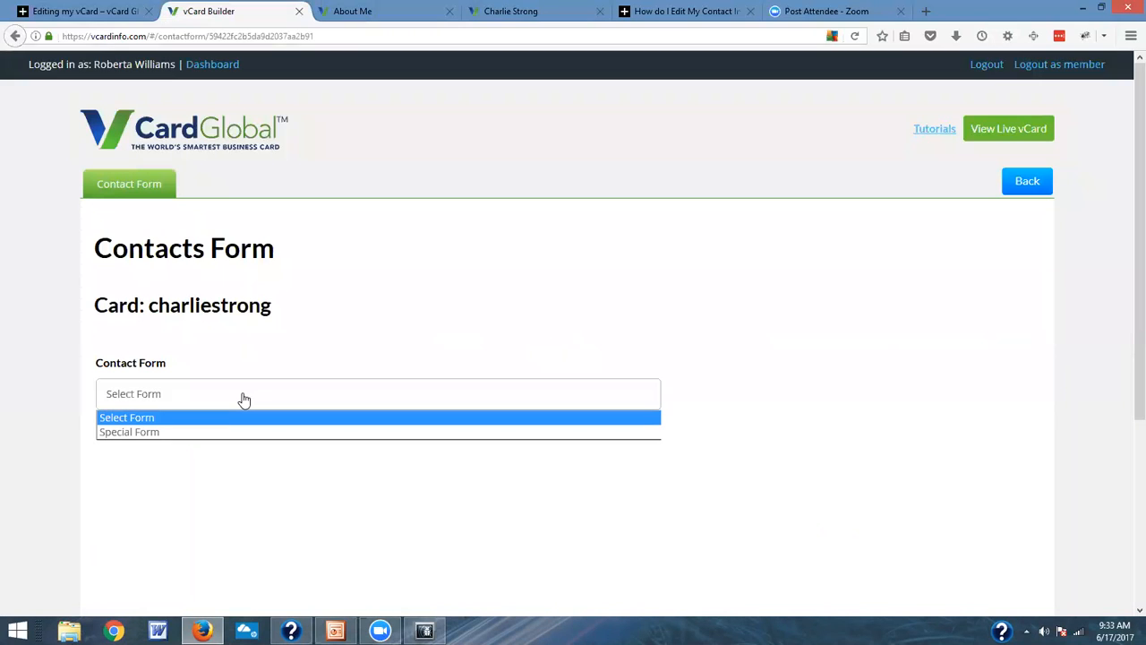
pyautogui.click(210, 433)
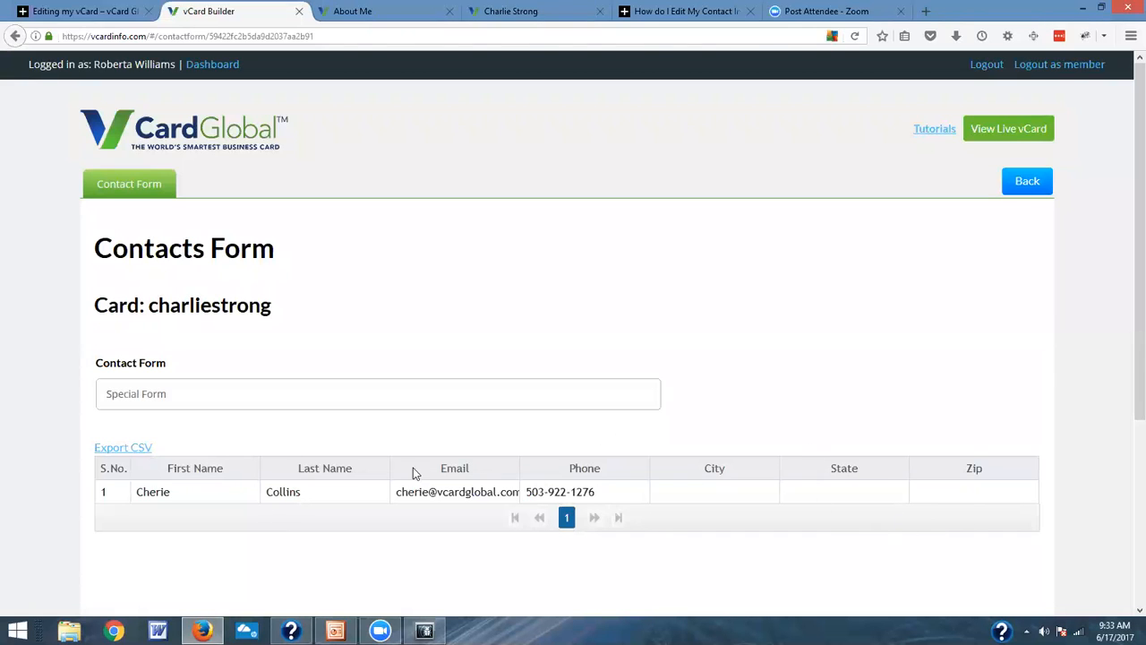
# Step: Export the Special Form leads as CSV, open the file in Microsoft Office Excel, and return to the vCard Builder
pyautogui.click(123, 451)
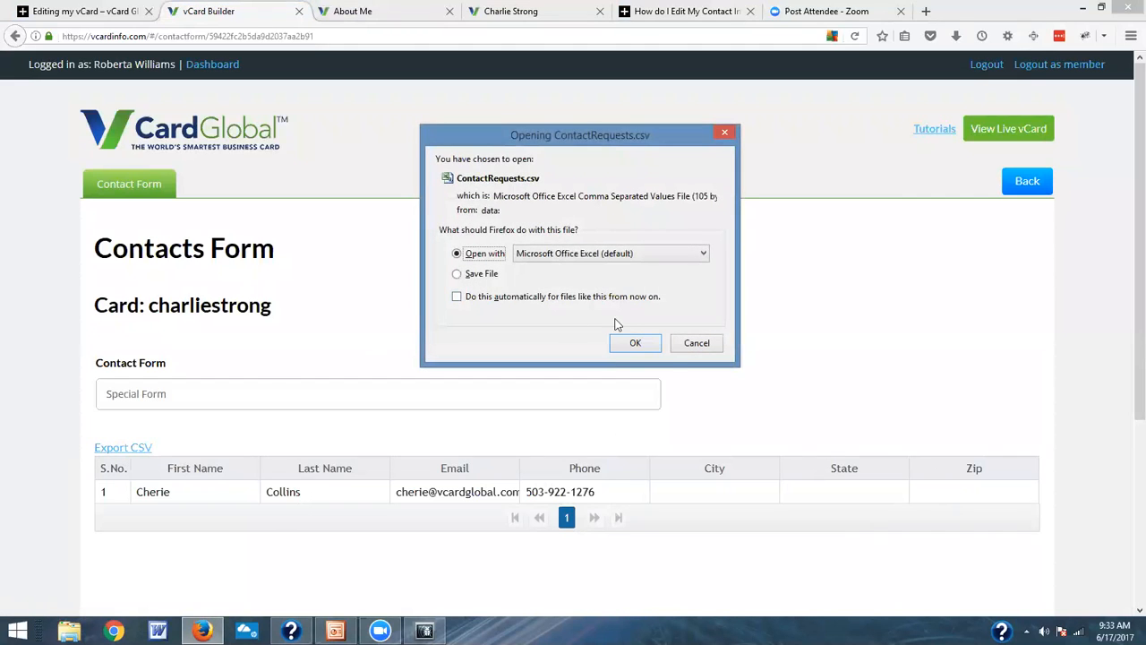
pyautogui.click(650, 344)
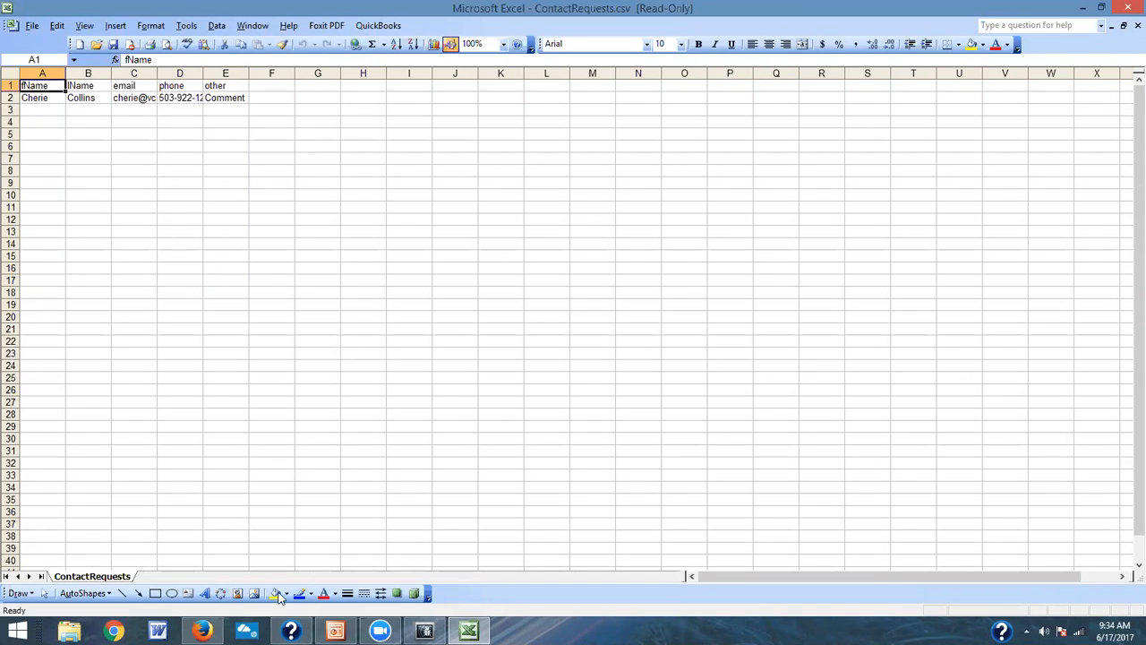
pyautogui.click(202, 631)
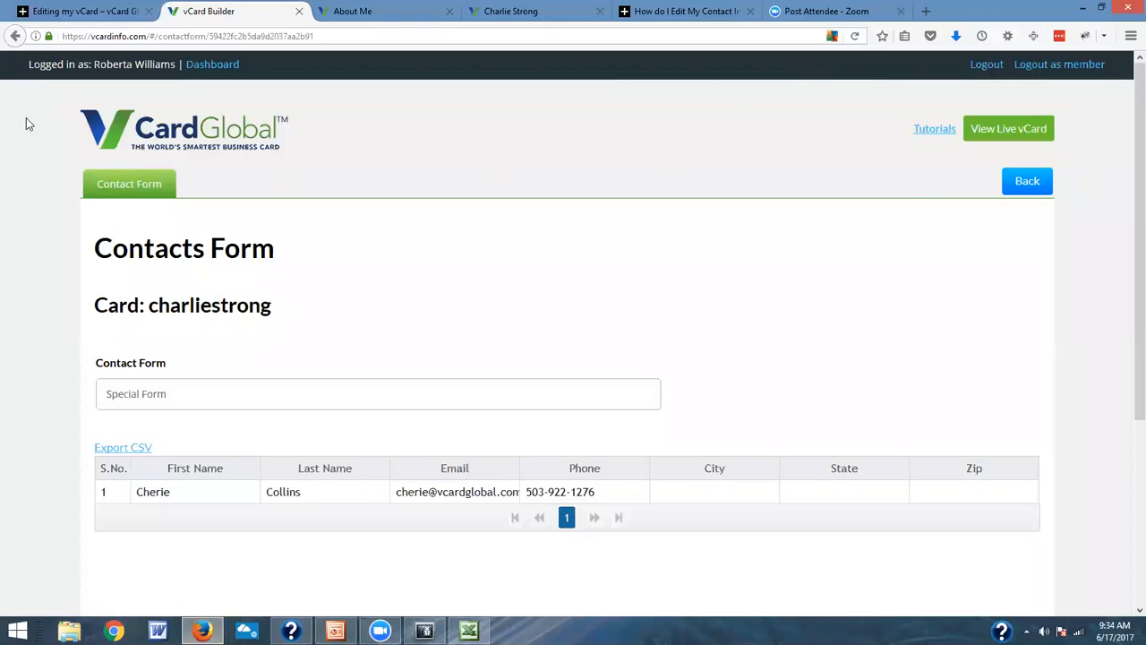
# Step: Go back to the editor home and look through the images and logos in the Media Library
pyautogui.click(1032, 183)
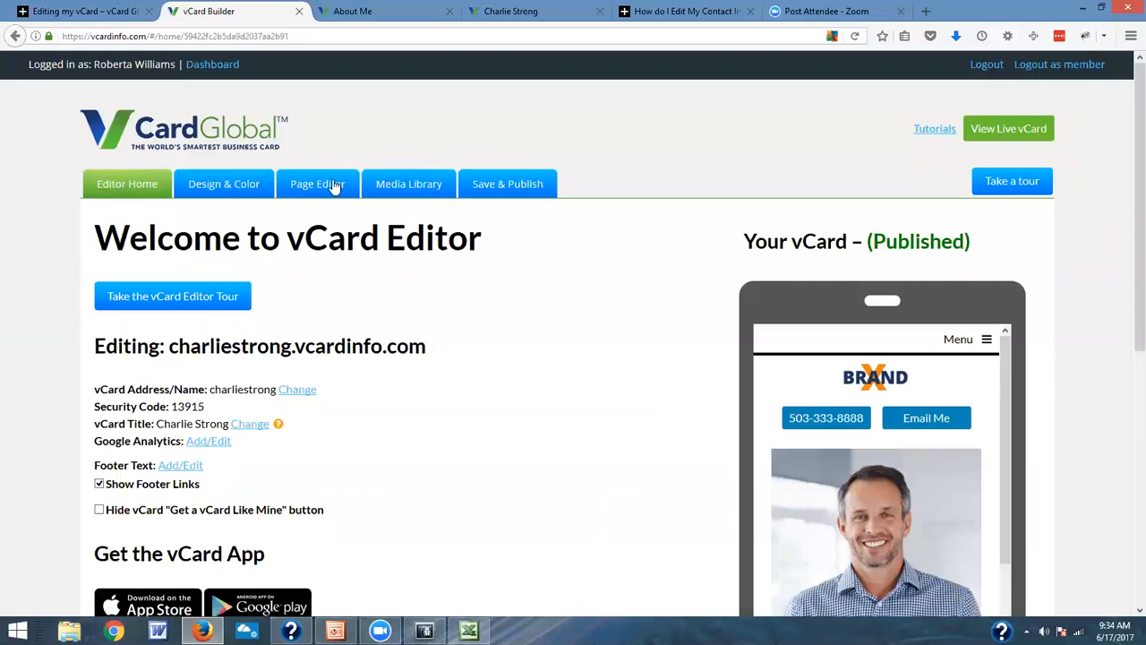
pyautogui.click(388, 186)
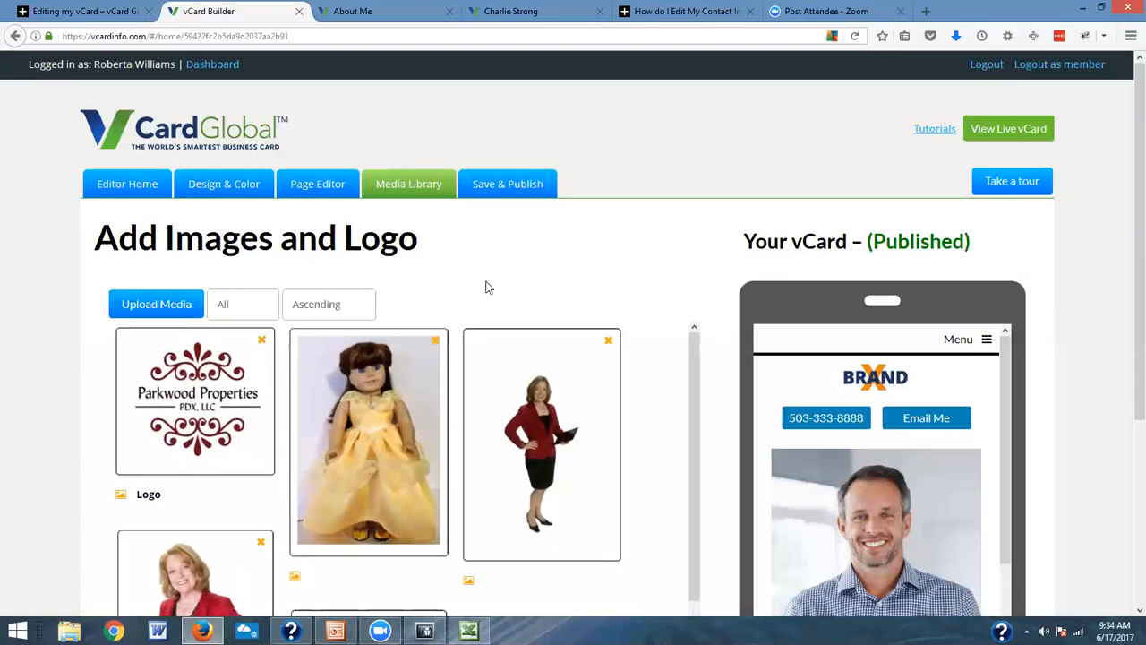
pyautogui.scroll(-3, 487, 287)
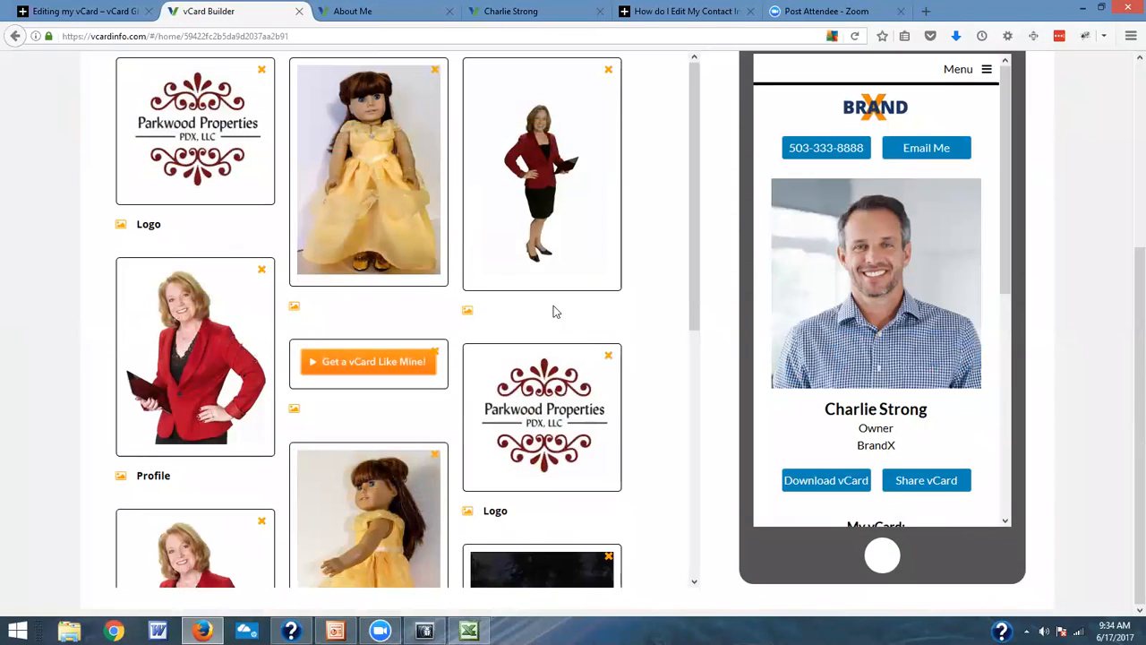
pyautogui.scroll(-5, 564, 309)
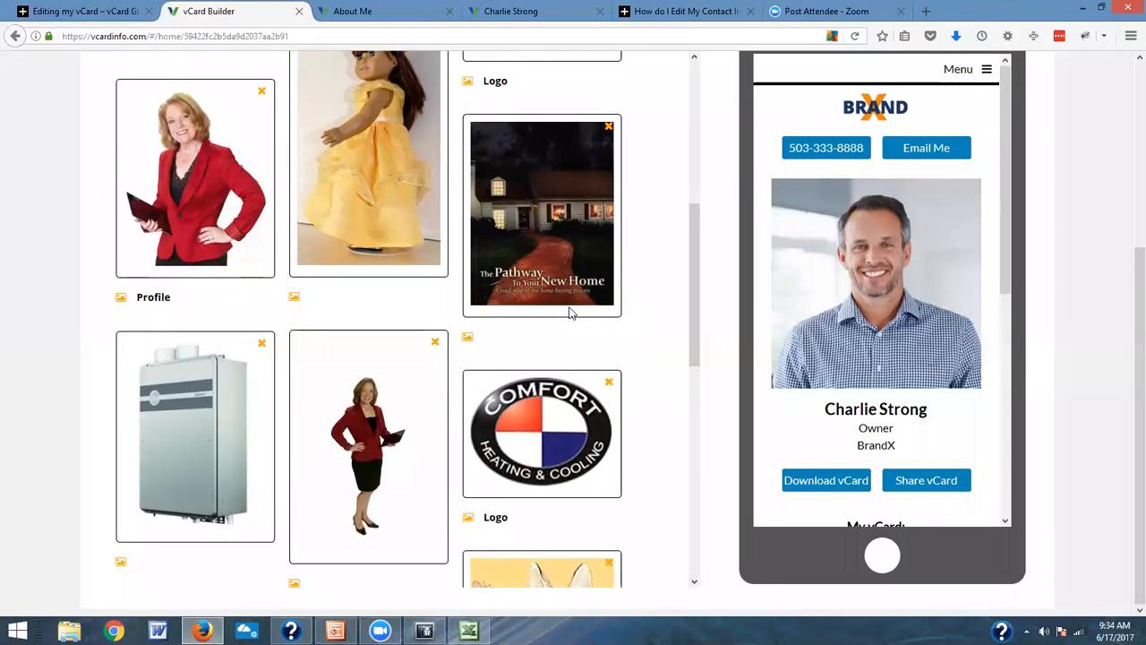
pyautogui.scroll(-1, 572, 313)
pyautogui.scroll(6, 572, 313)
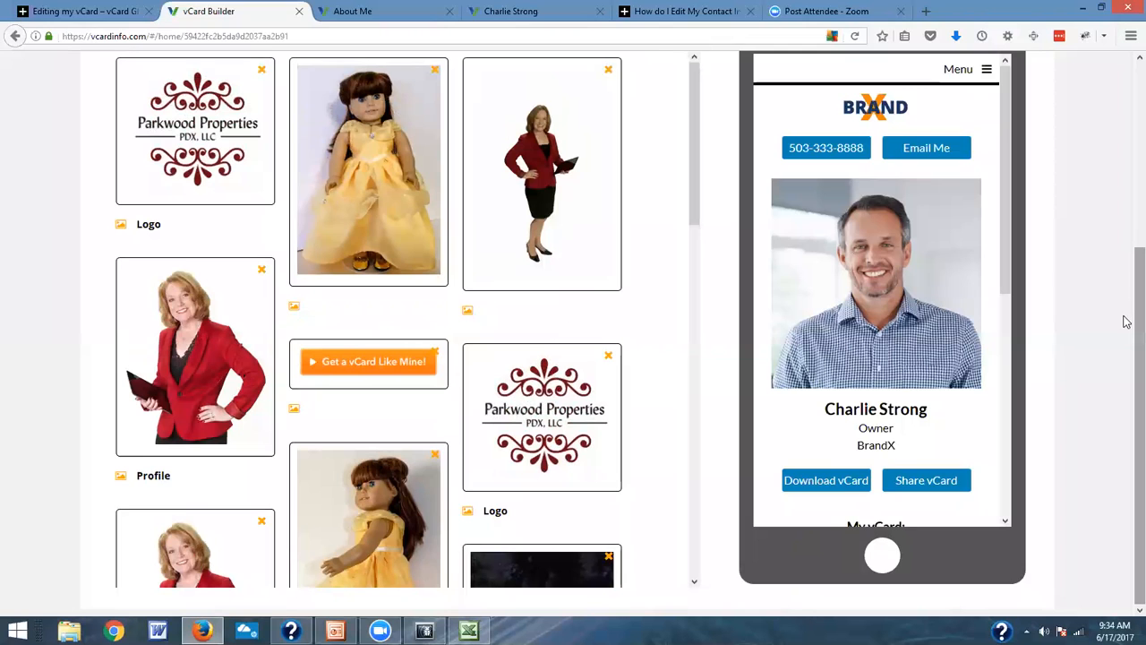
pyautogui.scroll(3, 1126, 286)
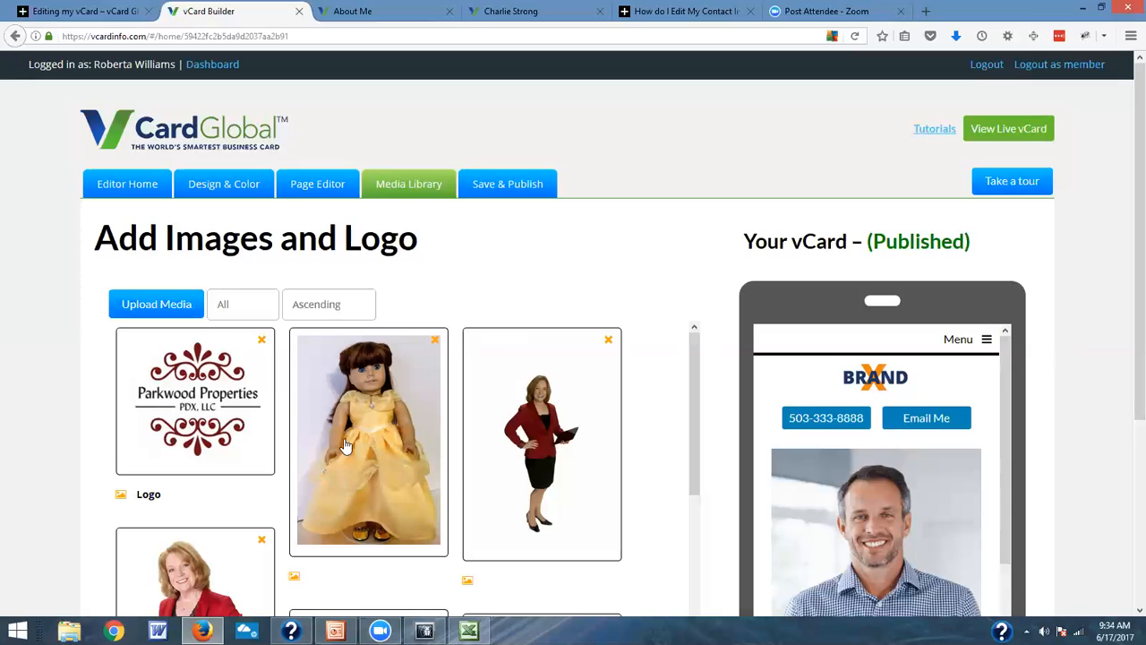
# Step: Return to the dashboard, log out as member, and log out of the support account to reach the login page
pyautogui.click(220, 72)
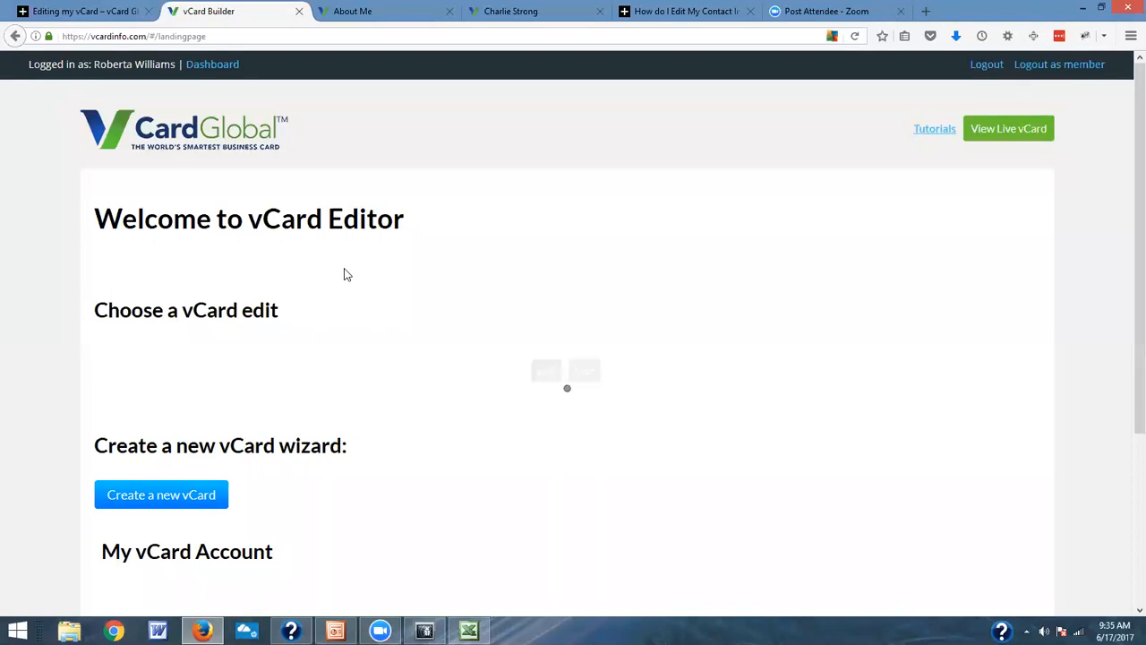
pyautogui.scroll(-5, 346, 274)
pyautogui.click(1057, 70)
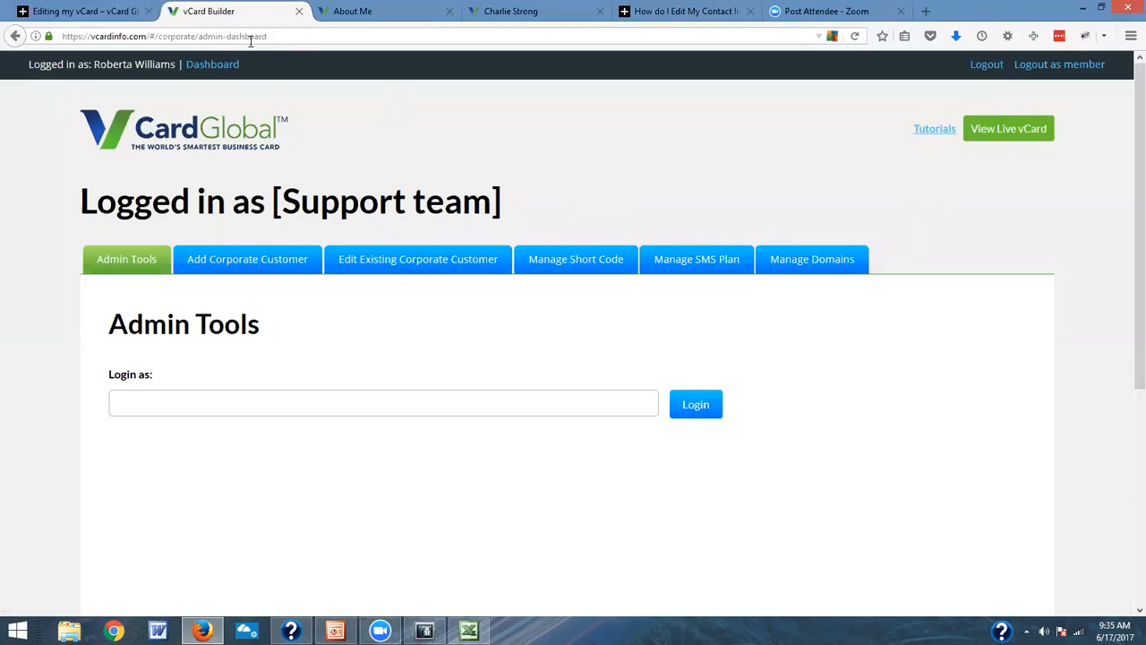
pyautogui.click(979, 64)
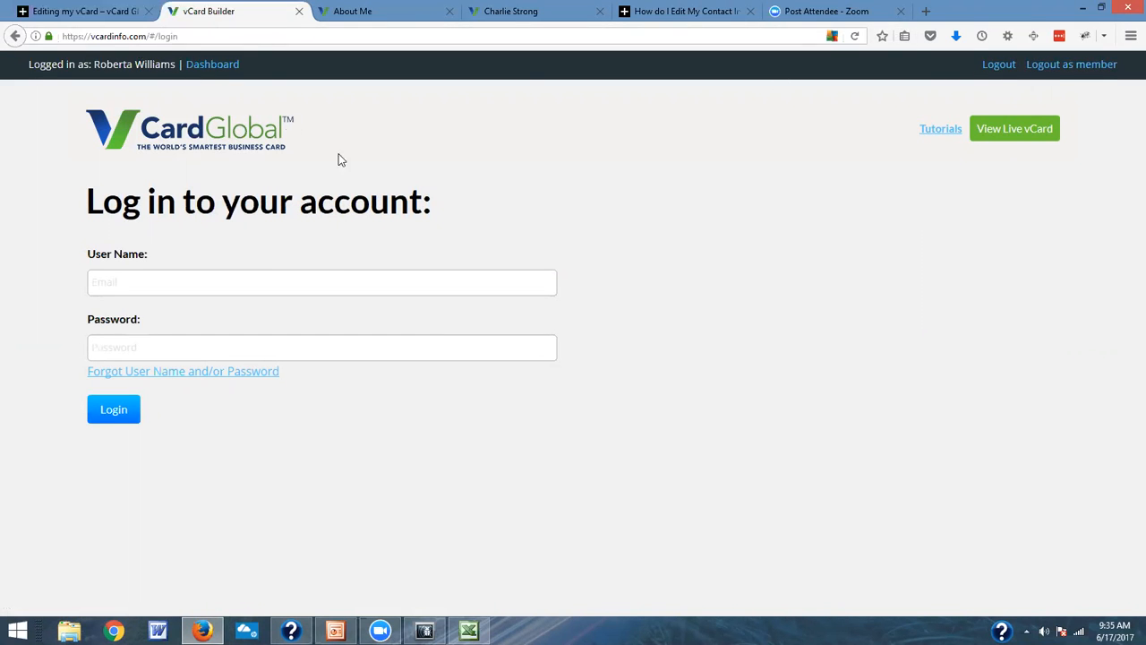
pyautogui.click(295, 285)
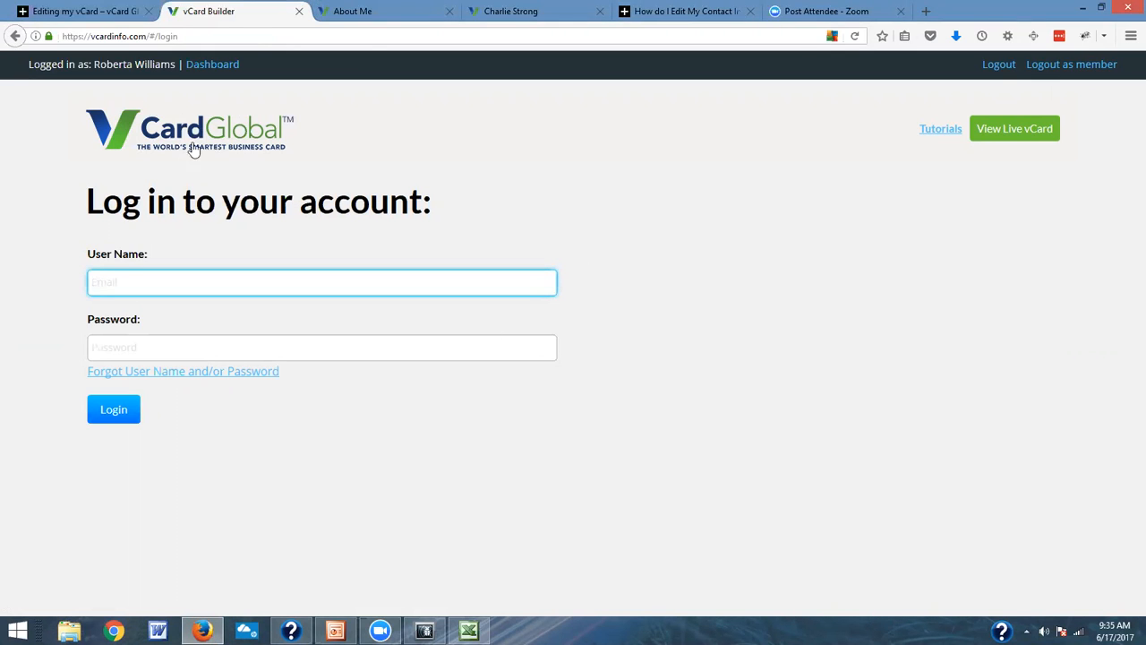
pyautogui.click(926, 604)
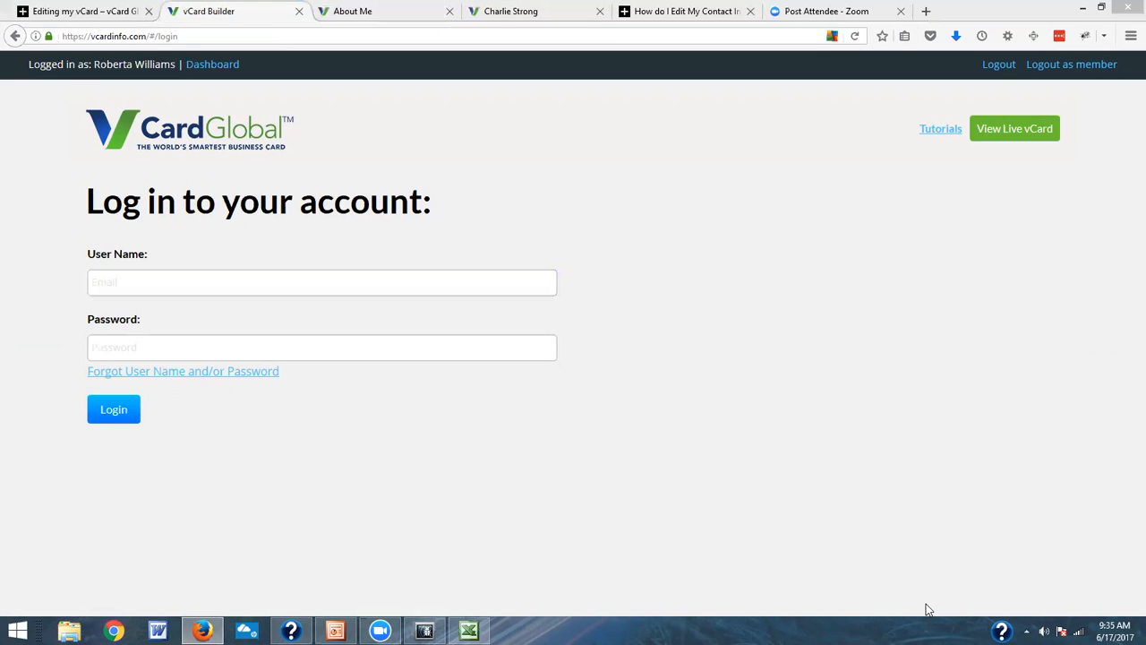